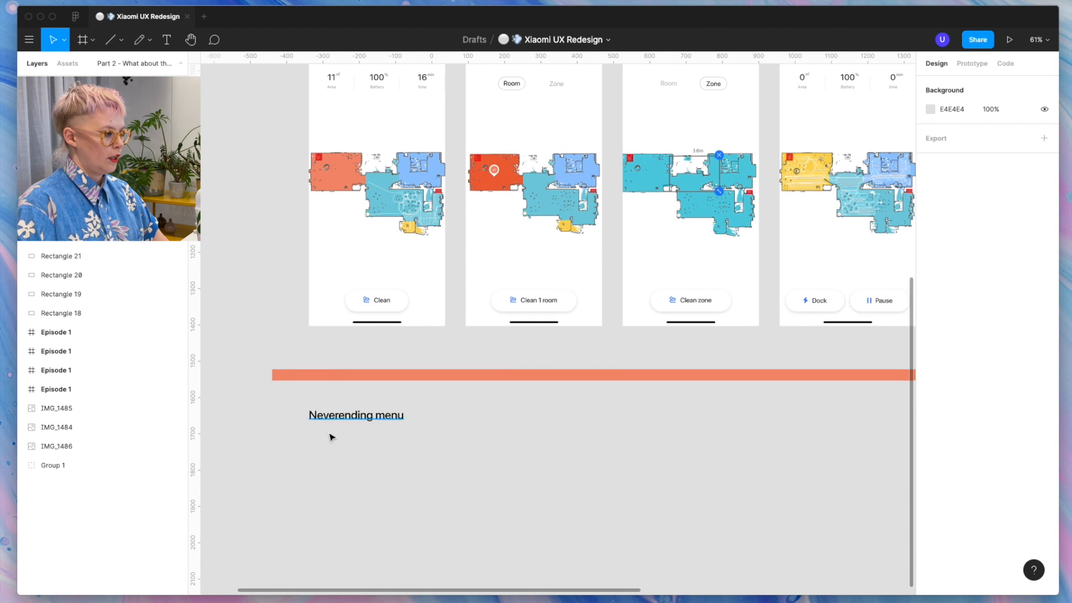
Recolour the "Neverending menu" heading to E79375 by sampling the orange divider bar above it.
{"action": "left_click", "coordinate": [329, 409]}
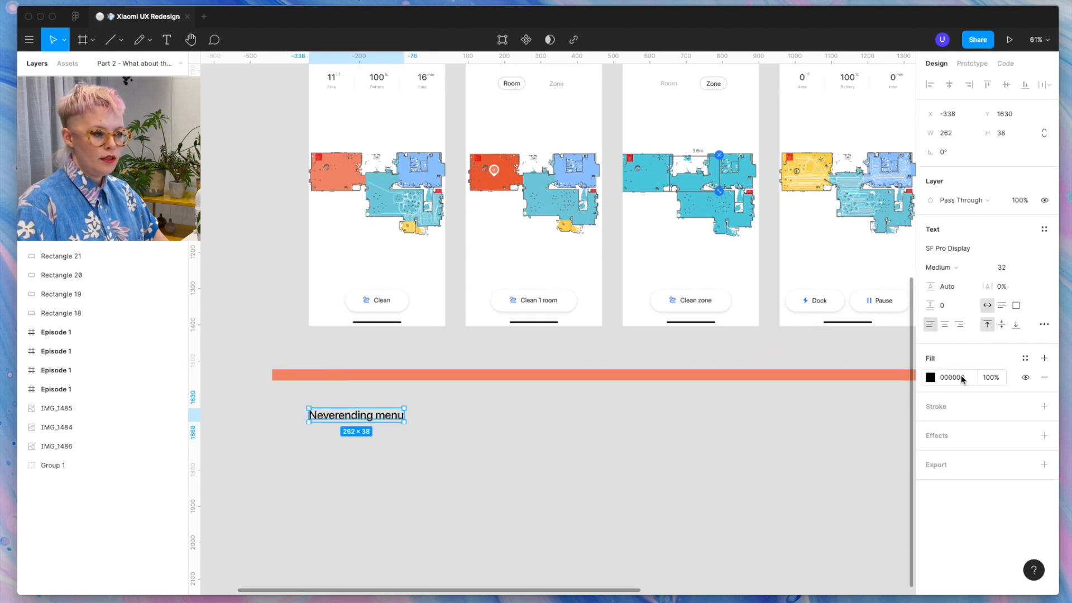
{"action": "left_click", "coordinate": [930, 379]}
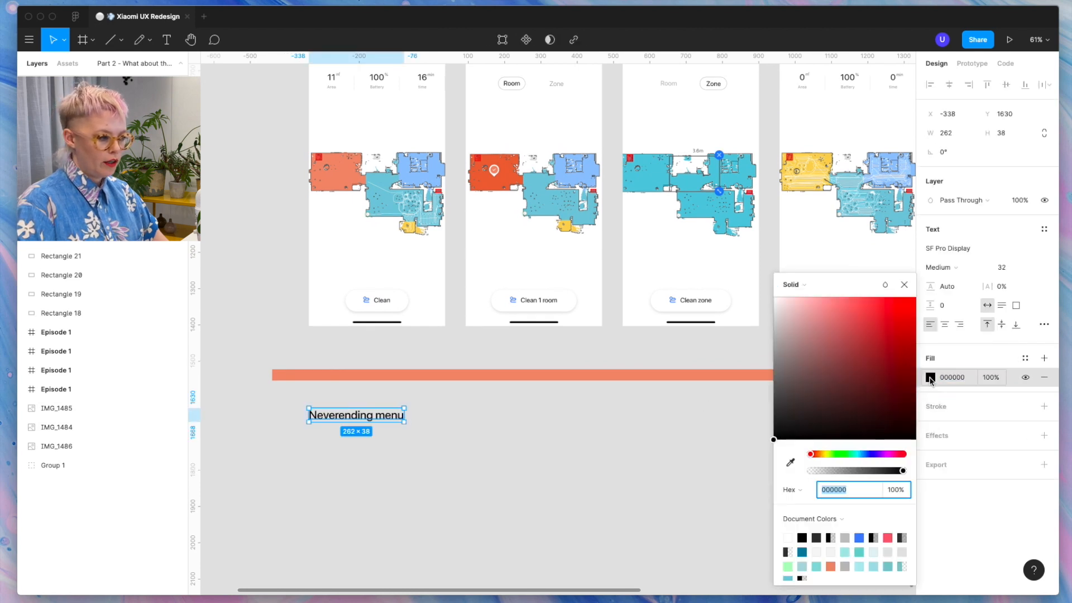
{"action": "left_click", "coordinate": [790, 462]}
{"action": "left_click", "coordinate": [739, 376]}
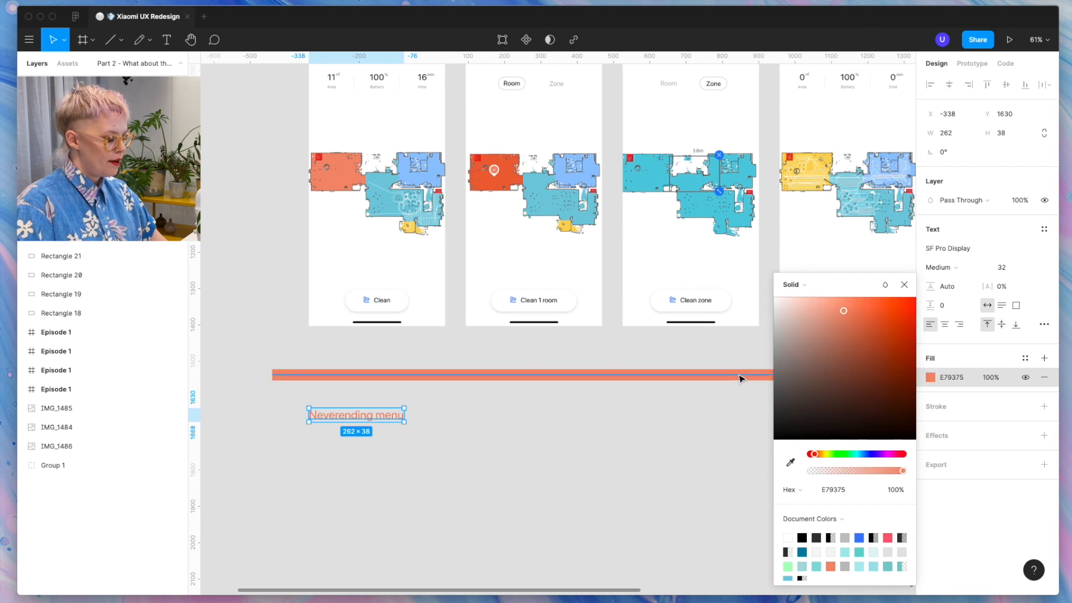
{"action": "left_click", "coordinate": [717, 435]}
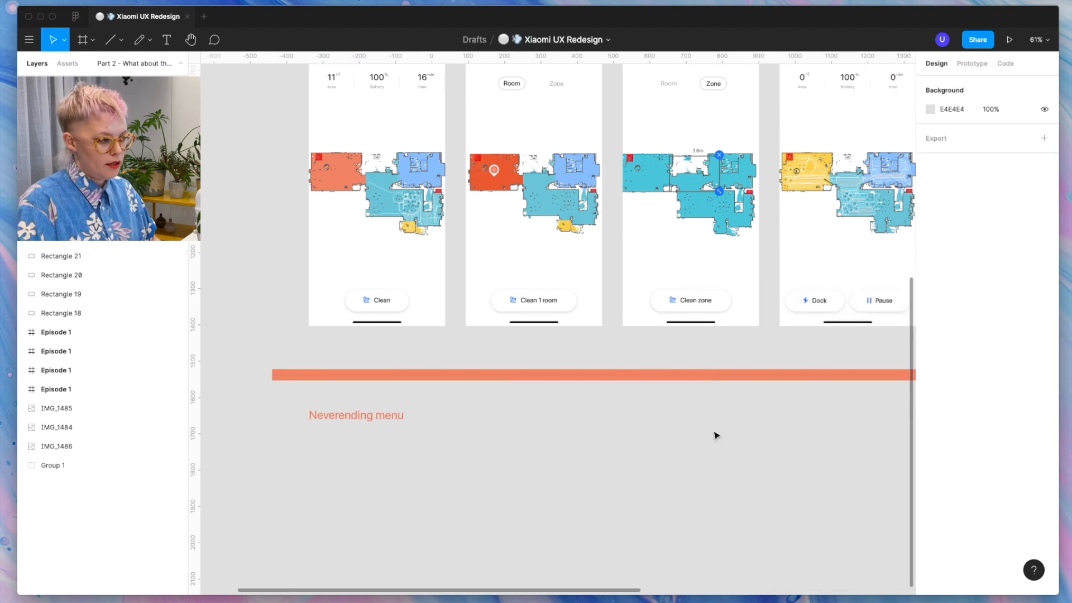
{"action": "left_click", "coordinate": [386, 417]}
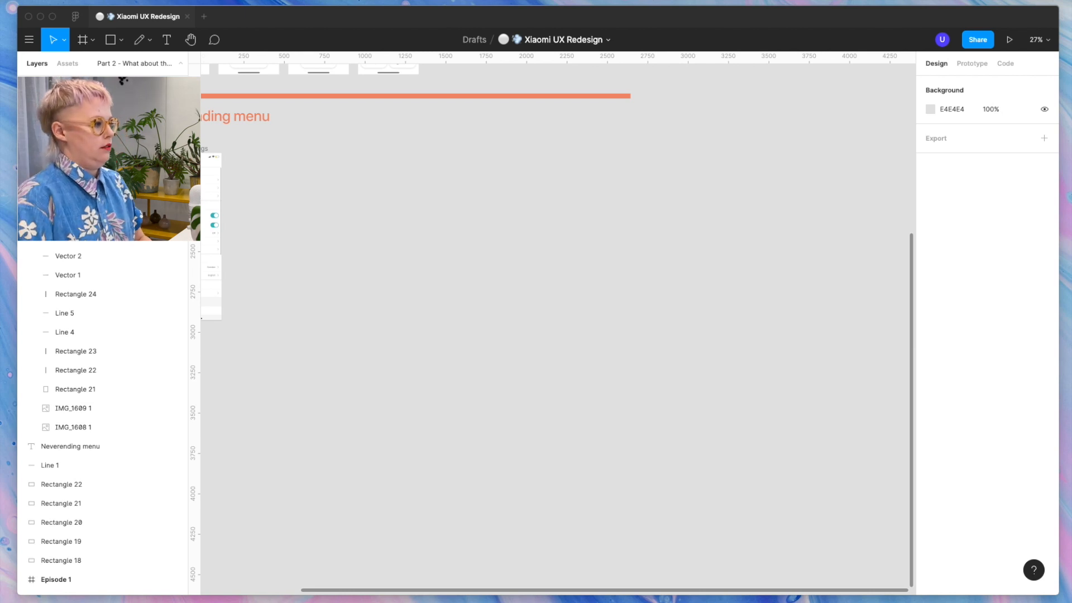
Import the device list screenshot, set its width to 375, and place it beside the Global Settings frame.
{"action": "scroll", "coordinate": [426, 272], "scroll_direction": "left", "scroll_amount": 5}
{"action": "scroll", "coordinate": [426, 272], "scroll_direction": "up", "scroll_amount": 2}
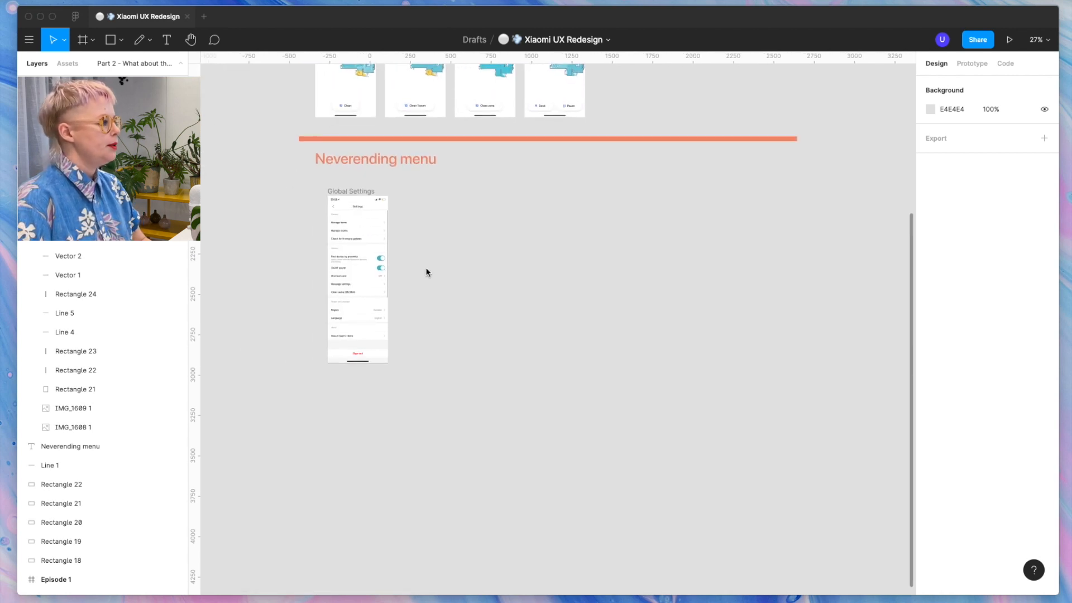
{"action": "scroll", "coordinate": [426, 272], "scroll_direction": "up", "scroll_amount": 5}
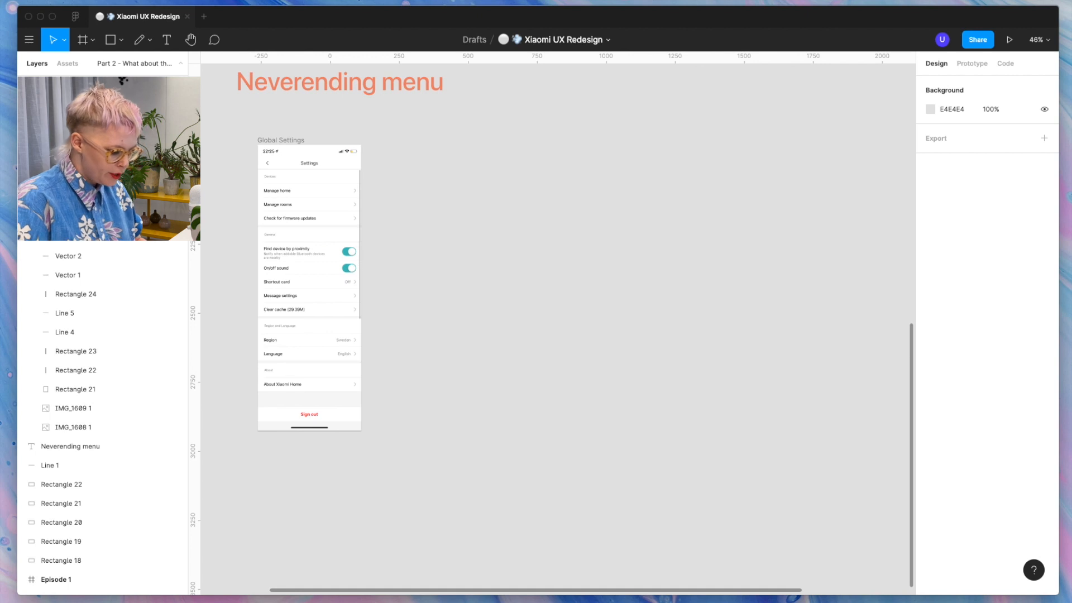
{"action": "left_click_drag", "start_coordinate": [685, 602], "coordinate": [624, 317]}
{"action": "scroll", "coordinate": [624, 317], "scroll_direction": "down", "scroll_amount": 5}
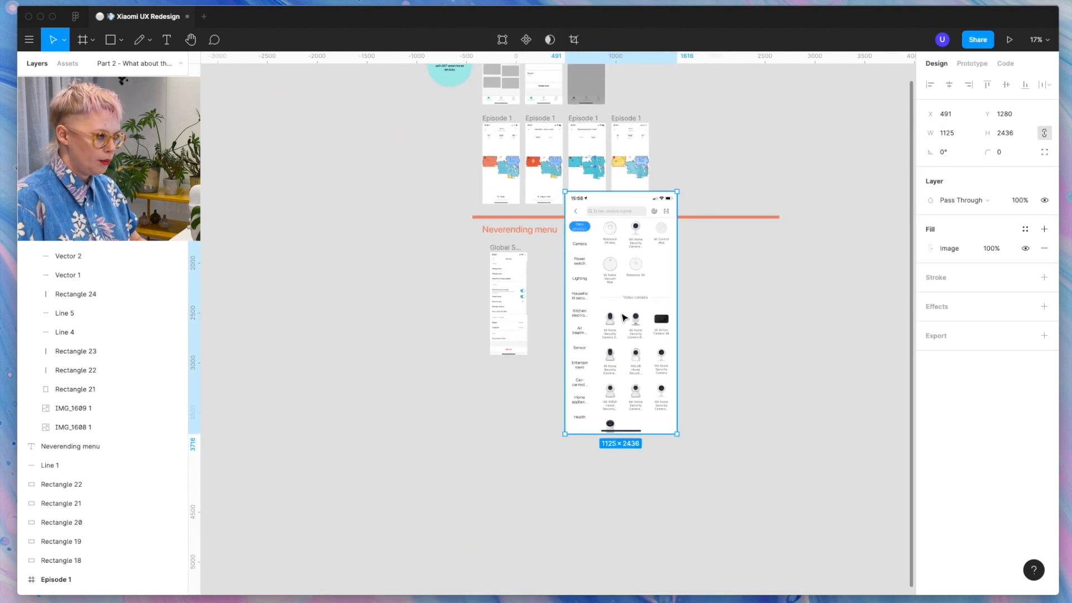
{"action": "left_click", "coordinate": [952, 134]}
{"action": "type", "text": "375"}
{"action": "key", "text": "Return"}
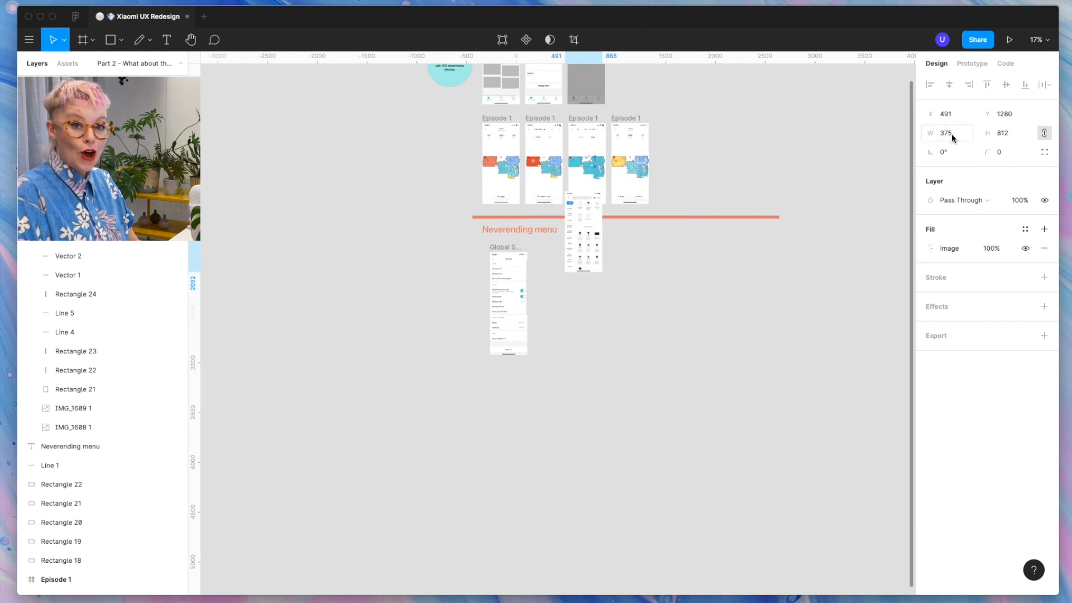
{"action": "left_click_drag", "start_coordinate": [604, 231], "coordinate": [595, 291]}
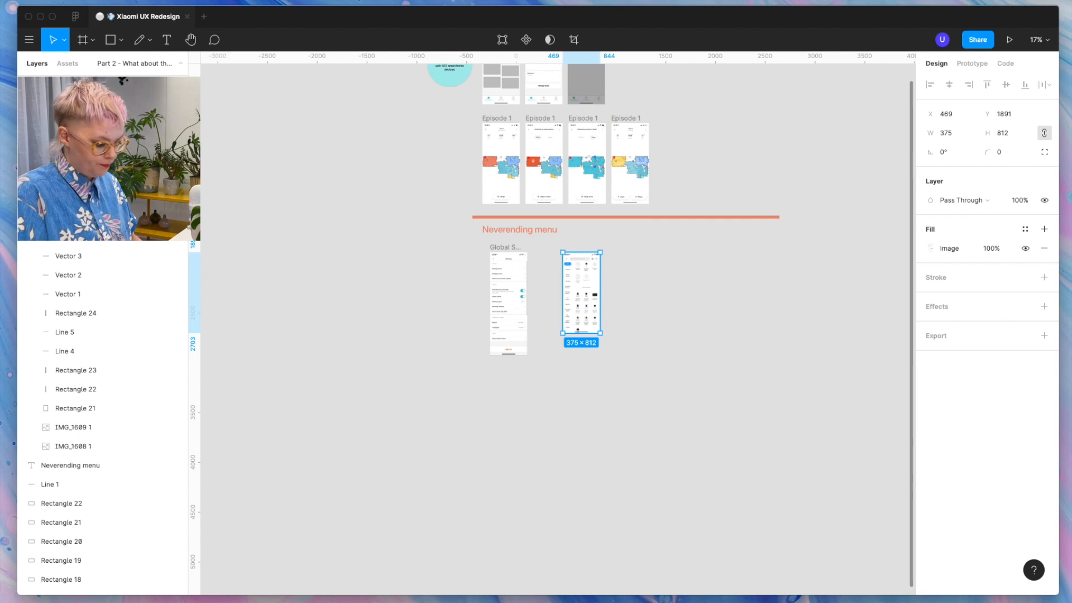
Set the bluetooth scanning screenshot's width to 375 and place it beside the device list screenshot.
{"action": "left_click", "coordinate": [947, 133]}
{"action": "type", "text": "375"}
{"action": "key", "text": "Return"}
{"action": "left_click_drag", "start_coordinate": [729, 307], "coordinate": [626, 296]}
Crop the upper part of the device list screenshot so it starts at the Video camera section, 375 × 491.
{"action": "scroll", "coordinate": [625, 297], "scroll_direction": "up", "scroll_amount": 10}
{"action": "double_click", "coordinate": [373, 232]}
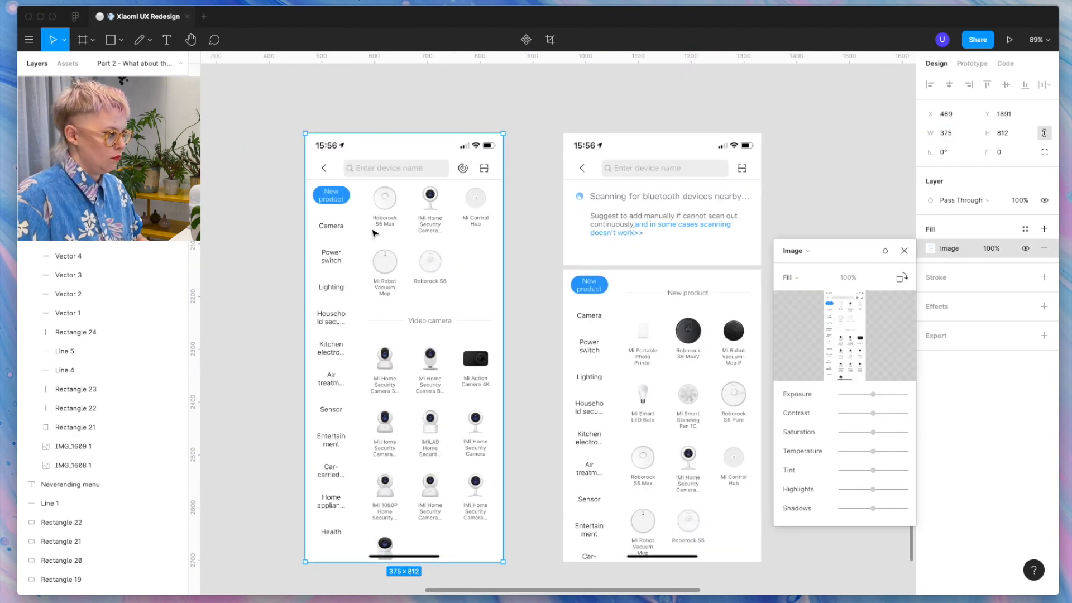
{"action": "left_click", "coordinate": [794, 278]}
{"action": "left_click_drag", "start_coordinate": [404, 134], "coordinate": [424, 304]}
{"action": "key", "text": "Return"}
{"action": "scroll", "coordinate": [310, 435], "scroll_direction": "down", "scroll_amount": 2}
{"action": "scroll", "coordinate": [310, 436], "scroll_direction": "right", "scroll_amount": 1}
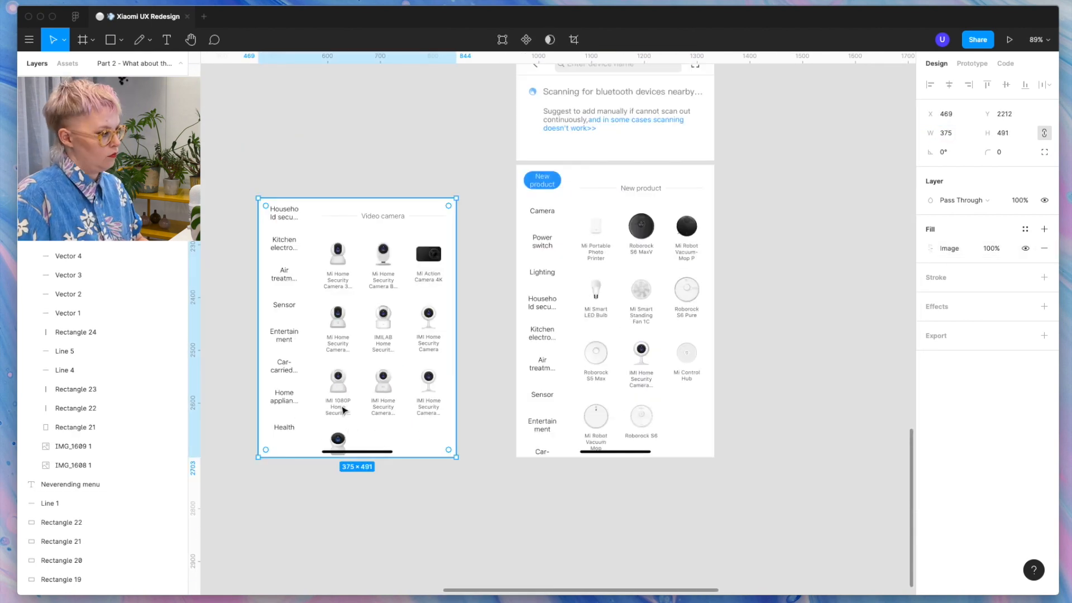
Duplicate the cropped screenshot, crop the copy to its 96-wide category column, and align it with the other screenshot's sidebar.
{"action": "left_click_drag", "start_coordinate": [338, 381], "coordinate": [598, 468]}
{"action": "double_click", "coordinate": [598, 469]}
{"action": "left_click_drag", "start_coordinate": [714, 412], "coordinate": [567, 409]}
{"action": "key", "text": "Return"}
{"action": "left_click_drag", "start_coordinate": [545, 464], "coordinate": [546, 292]}
{"action": "scroll", "coordinate": [511, 257], "scroll_direction": "up", "scroll_amount": 8}
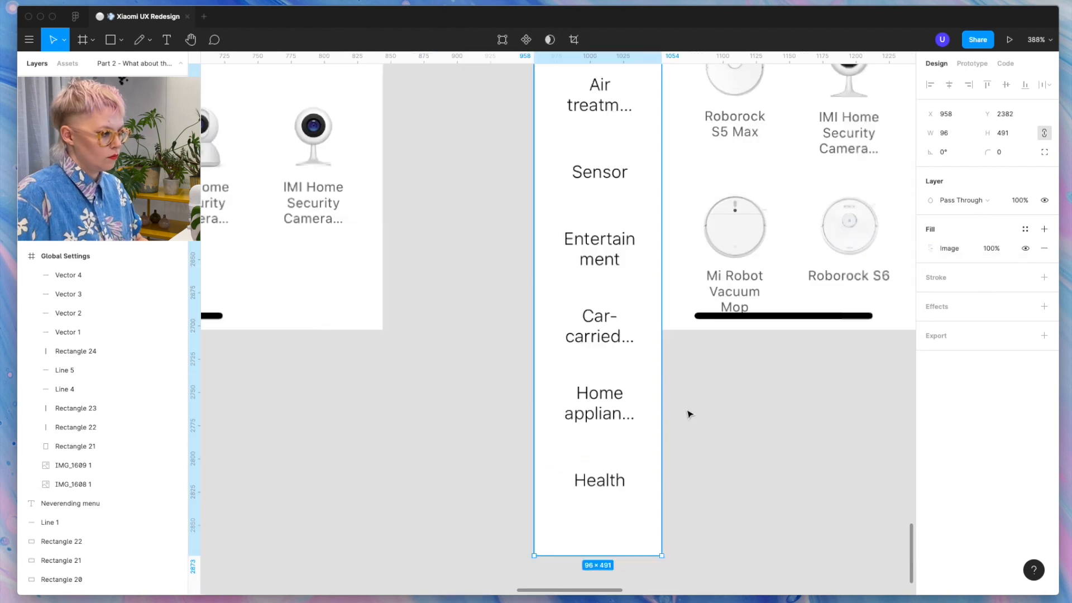
Place the cropped camera list directly below the bluetooth scanning screenshot and cover the seam between them with a rectangle.
{"action": "scroll", "coordinate": [682, 340], "scroll_direction": "down", "scroll_amount": 6}
{"action": "left_click_drag", "start_coordinate": [370, 218], "coordinate": [704, 553]}
{"action": "scroll", "coordinate": [774, 364], "scroll_direction": "up", "scroll_amount": 6}
{"action": "key", "text": "r"}
{"action": "left_click_drag", "start_coordinate": [524, 242], "coordinate": [807, 258]}
{"action": "left_click", "coordinate": [671, 242]}
{"action": "scroll", "coordinate": [665, 248], "scroll_direction": "down", "scroll_amount": 6}
{"action": "left_click", "coordinate": [854, 299]}
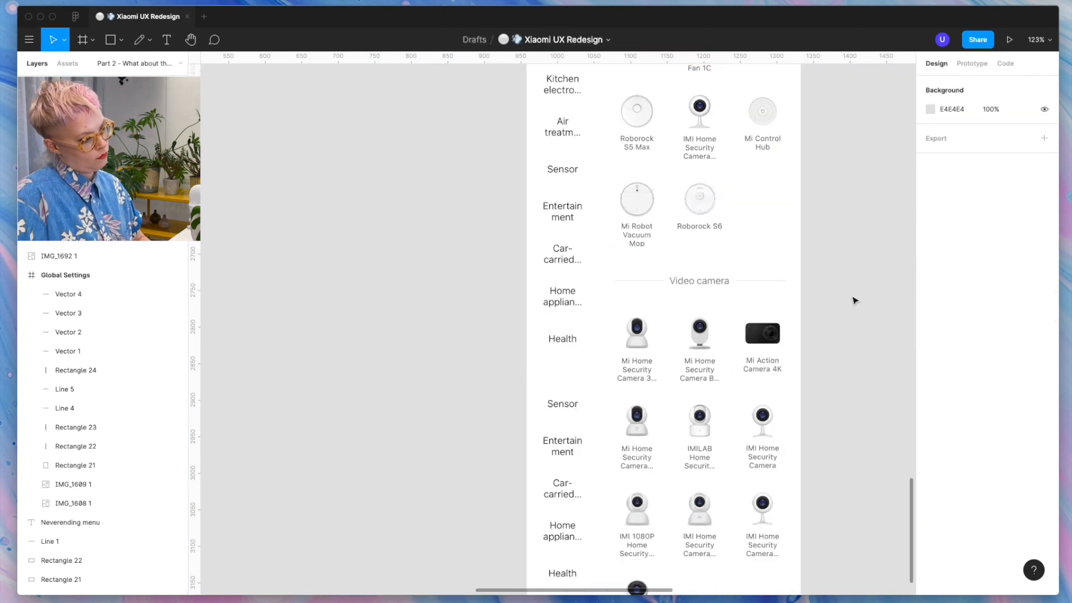
Enclose the combined device list screenshots in a frame named "Add new product".
{"action": "scroll", "coordinate": [854, 300], "scroll_direction": "down", "scroll_amount": 4}
{"action": "scroll", "coordinate": [502, 205], "scroll_direction": "down", "scroll_amount": 5}
{"action": "key", "text": "f"}
{"action": "mouse_move", "coordinate": [521, 129]}
{"action": "left_mouse_down"}
{"action": "mouse_move", "coordinate": [620, 364]}
{"action": "mouse_move", "coordinate": [588, 332]}
{"action": "left_mouse_up"}
{"action": "double_click", "coordinate": [541, 132]}
{"action": "type", "text": "Add new device"}
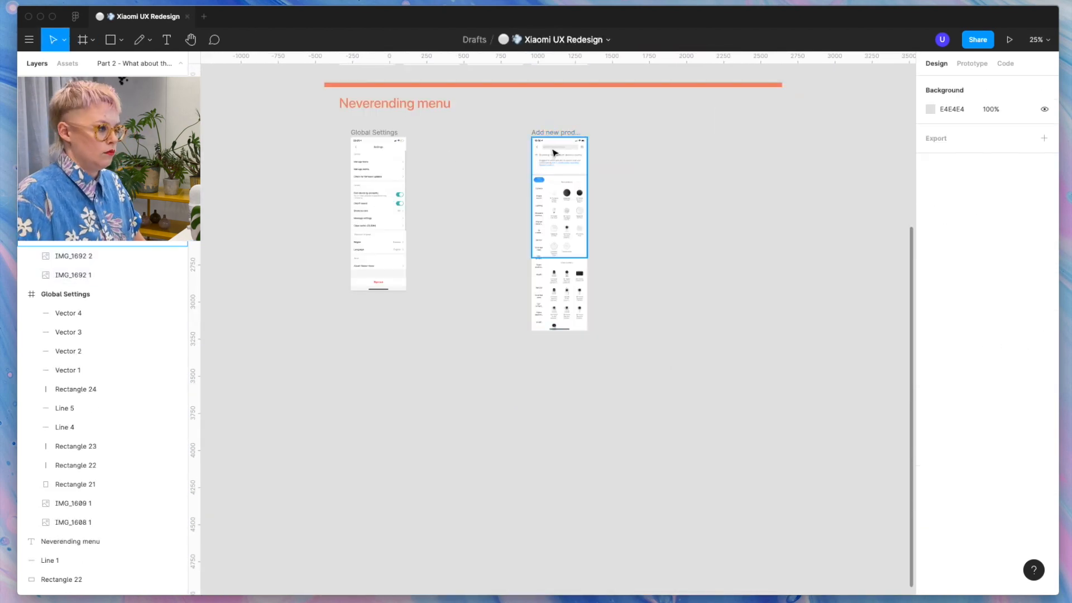
Duplicate the section heading above the Add new product frame and change its text to "Screenshots from Xiaomi Home".
{"action": "scroll", "coordinate": [440, 330], "scroll_direction": "down", "scroll_amount": 5}
{"action": "mouse_move", "coordinate": [482, 254]}
{"action": "left_mouse_down"}
{"action": "mouse_move", "coordinate": [615, 134]}
{"action": "mouse_move", "coordinate": [473, 262]}
{"action": "left_mouse_up"}
{"action": "scroll", "coordinate": [474, 260], "scroll_direction": "up", "scroll_amount": 5}
{"action": "left_click_drag", "start_coordinate": [325, 209], "coordinate": [582, 270]}
{"action": "double_click", "coordinate": [563, 261]}
{"action": "type", "text": "Screenshots from "}
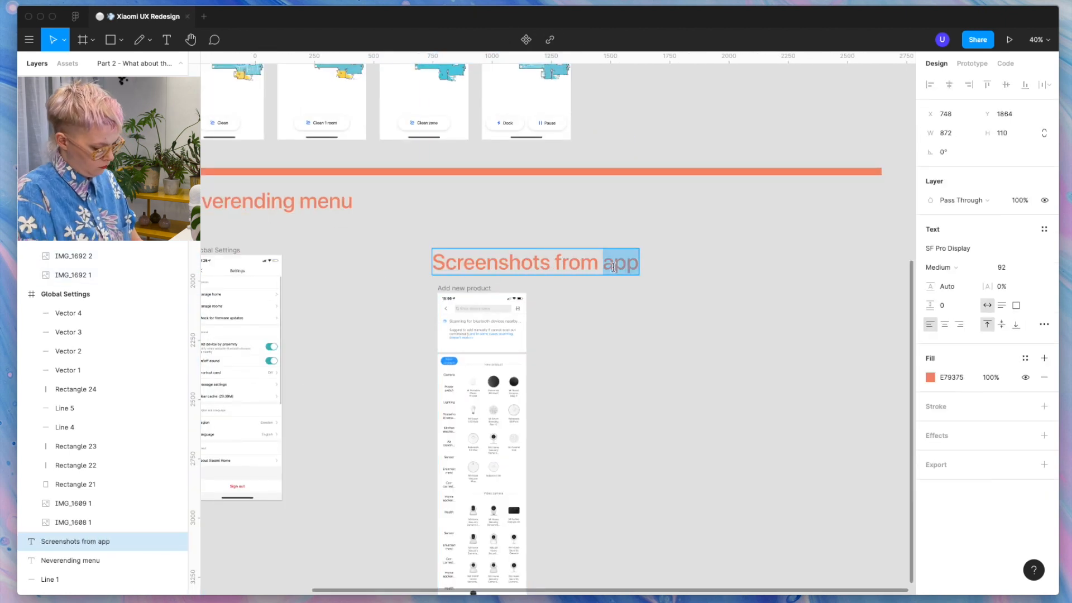
{"action": "type", "text": "Xiaomi Home"}
{"action": "key", "text": "Escape"}
Recolour the "Screenshots from Xiaomi Home" heading with a teal sampled from the canvas.
{"action": "left_click", "coordinate": [930, 377]}
{"action": "left_click", "coordinate": [793, 456]}
{"action": "left_click", "coordinate": [552, 69]}
{"action": "left_click", "coordinate": [666, 358]}
Import the scrolled profile menu screenshot, set its width to 375, and place it beside the Add new product frame.
{"action": "scroll", "coordinate": [666, 359], "scroll_direction": "down", "scroll_amount": 2}
{"action": "key", "text": "super+Tab"}
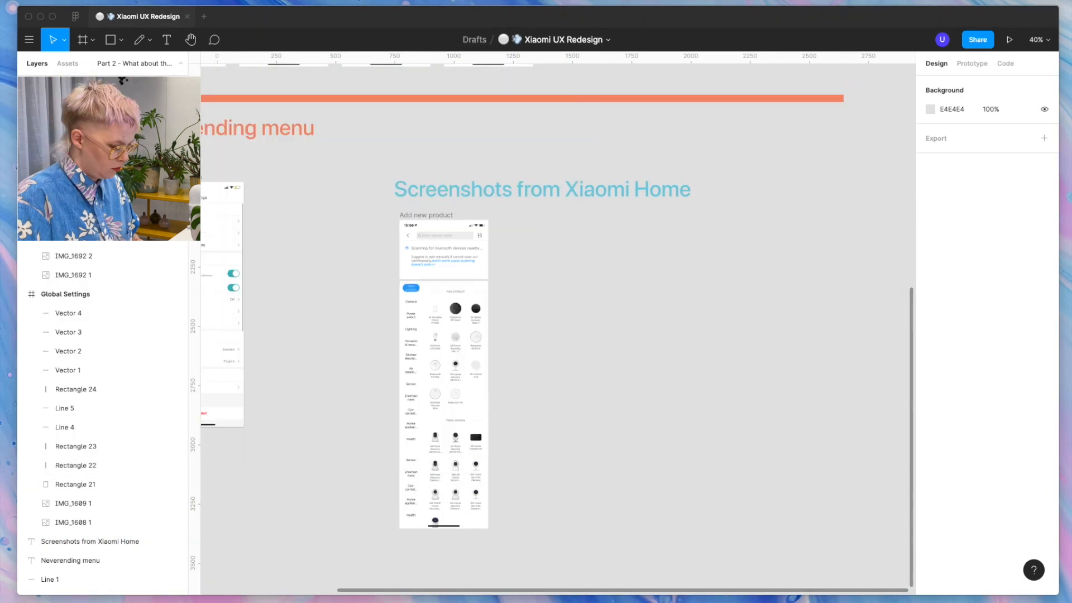
{"action": "left_click_drag", "start_coordinate": [666, 359], "coordinate": [724, 359]}
{"action": "left_click", "coordinate": [948, 133]}
{"action": "type", "text": "375"}
{"action": "left_click_drag", "start_coordinate": [657, 127], "coordinate": [596, 278]}
Import the home screen's Devices screenshot, set its width to 375, and add it to the row.
{"action": "left_click_drag", "start_coordinate": [687, 359], "coordinate": [784, 396]}
{"action": "left_click", "coordinate": [948, 134]}
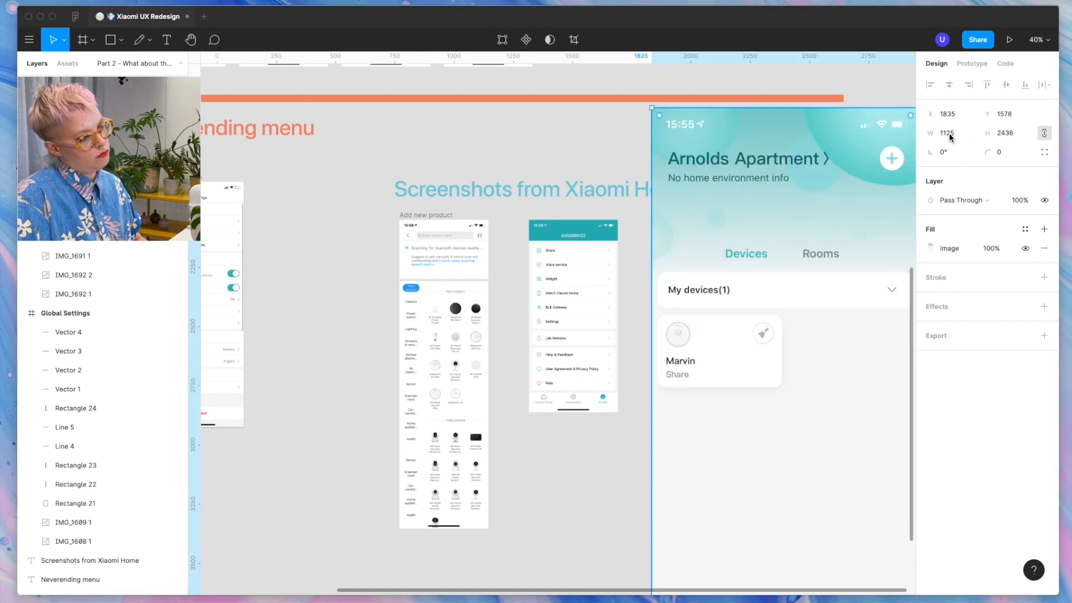
{"action": "type", "text": "375"}
{"action": "left_click_drag", "start_coordinate": [696, 162], "coordinate": [721, 276]}
Set the home screen's Rooms screenshot to a width of 375 and place it beside the Devices screenshot.
{"action": "scroll", "coordinate": [721, 276], "scroll_direction": "right", "scroll_amount": 5}
{"action": "left_click", "coordinate": [943, 138]}
{"action": "type", "text": "375"}
{"action": "key", "text": "Return"}
{"action": "left_click_drag", "start_coordinate": [444, 111], "coordinate": [524, 301]}
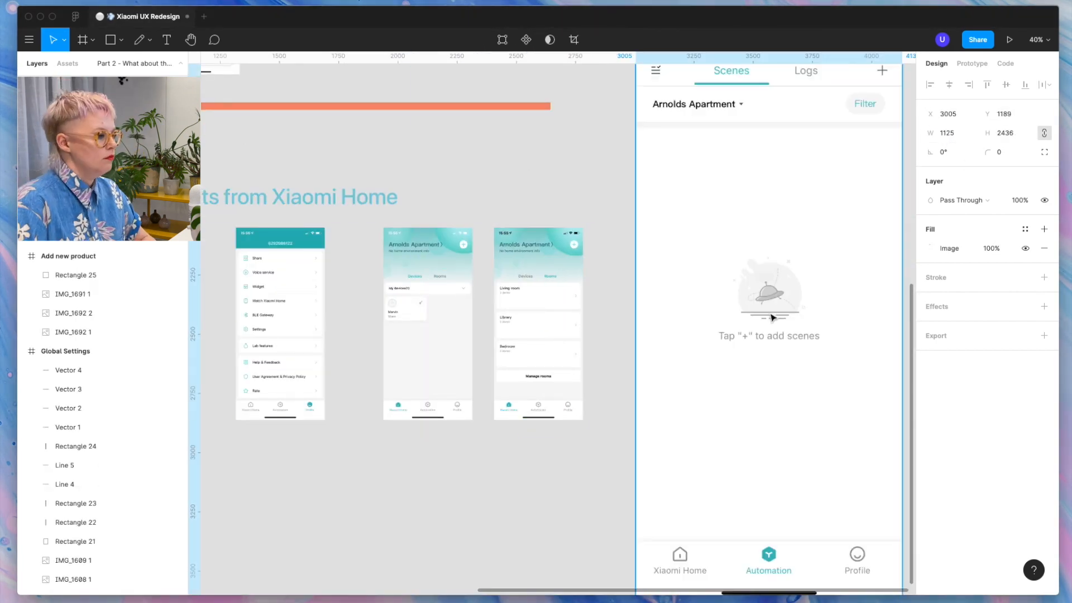
Set the Automation Scenes screenshot to a width of 375 and place it after the Rooms screenshot.
{"action": "left_click", "coordinate": [950, 138]}
{"action": "type", "text": "375"}
{"action": "key", "text": "Return"}
{"action": "left_click_drag", "start_coordinate": [680, 121], "coordinate": [657, 325]}
Set the Select conditions screenshot to a width of 375 and place it beside the Scenes screenshot.
{"action": "scroll", "coordinate": [845, 359], "scroll_direction": "right", "scroll_amount": 4}
{"action": "left_click", "coordinate": [950, 136]}
{"action": "type", "text": "375"}
{"action": "key", "text": "Return"}
{"action": "left_click_drag", "start_coordinate": [547, 141], "coordinate": [555, 307]}
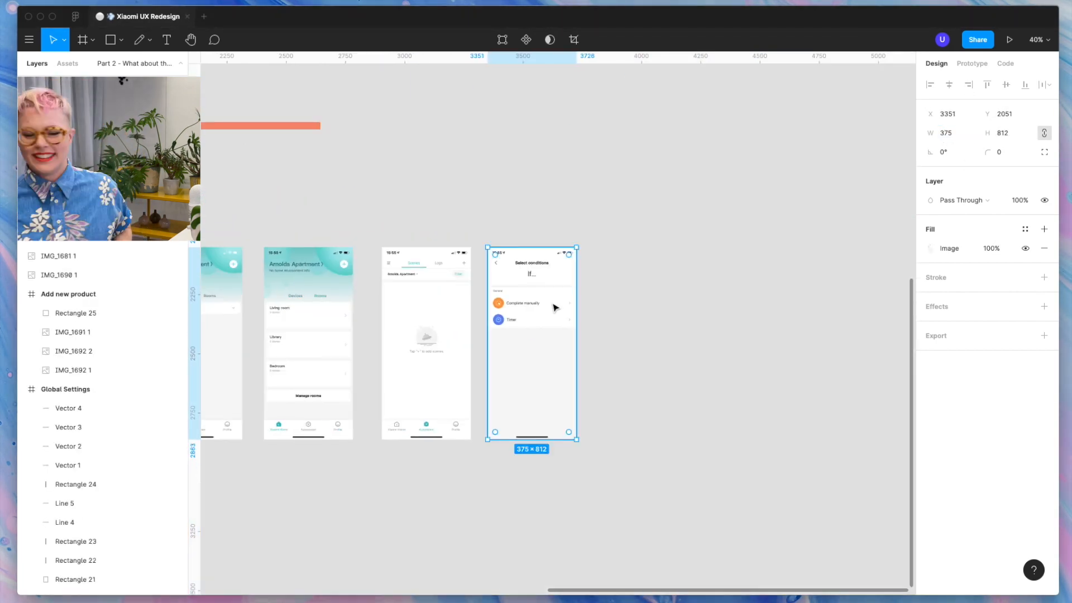
Set the Profile screenshot with the Messaging item to a width of 375 and place it at the row's end.
{"action": "left_click", "coordinate": [951, 134]}
{"action": "type", "text": "375"}
{"action": "left_click_drag", "start_coordinate": [665, 145], "coordinate": [655, 319]}
Move the scrolled profile menu screenshot to the end of the row, beside the Profile screenshot.
{"action": "scroll", "coordinate": [417, 543], "scroll_direction": "left", "scroll_amount": 5}
{"action": "left_click", "coordinate": [353, 307]}
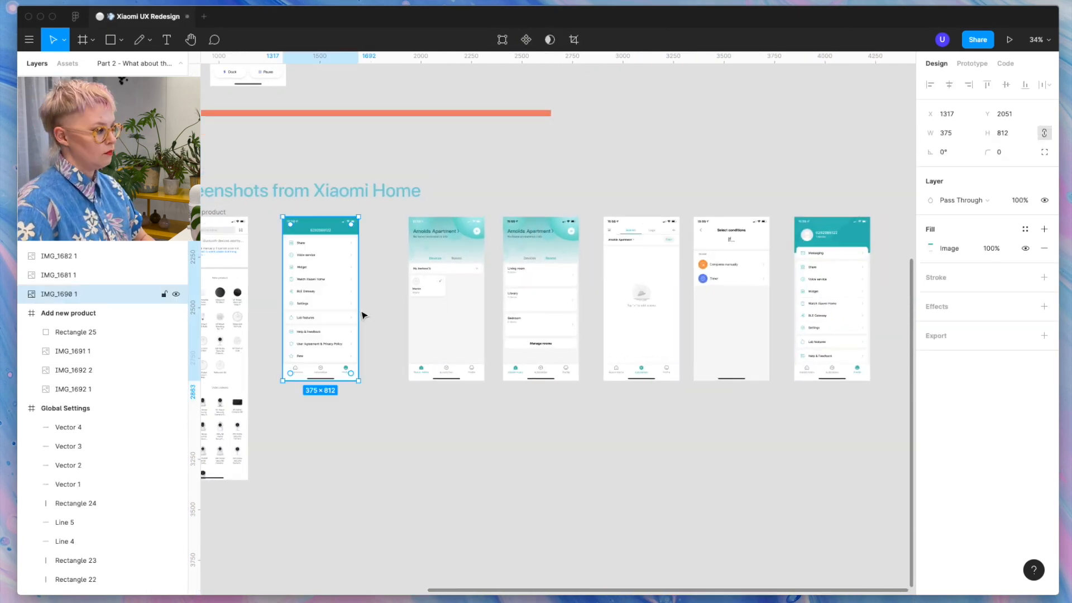
{"action": "left_click_drag", "start_coordinate": [346, 302], "coordinate": [862, 481]}
{"action": "scroll", "coordinate": [862, 481], "scroll_direction": "up", "scroll_amount": 5}
{"action": "left_click_drag", "start_coordinate": [593, 370], "coordinate": [768, 280]}
{"action": "scroll", "coordinate": [794, 129], "scroll_direction": "up", "scroll_amount": 5}
Arrange the Devices screenshot first in the row, followed by the Rooms screenshot and the Add new product frame.
{"action": "scroll", "coordinate": [768, 279], "scroll_direction": "down", "scroll_amount": 5}
{"action": "left_click_drag", "start_coordinate": [435, 178], "coordinate": [403, 178]}
{"action": "left_click_drag", "start_coordinate": [505, 245], "coordinate": [279, 246]}
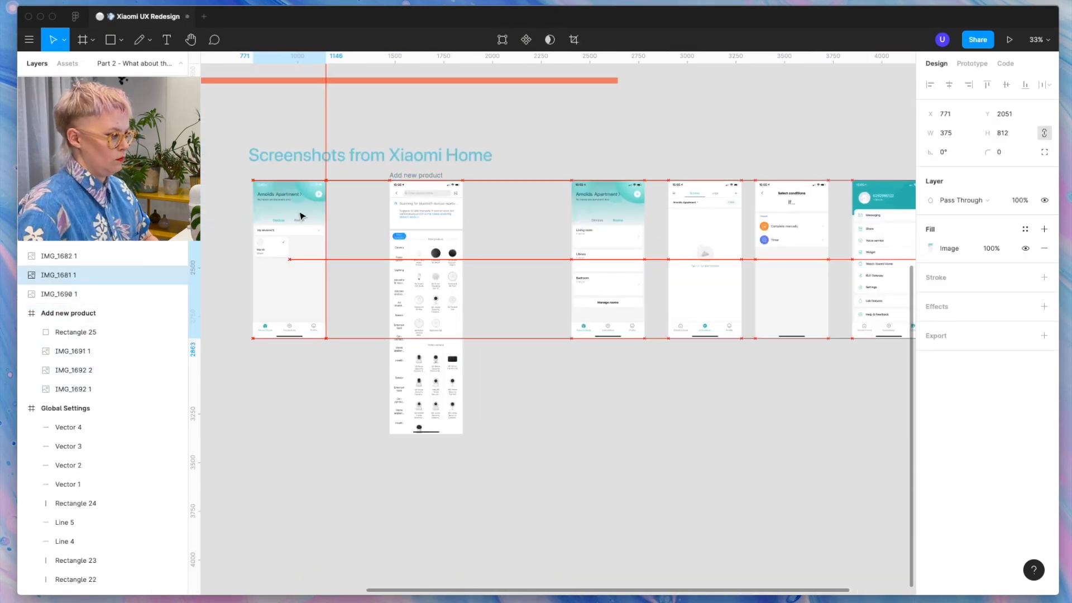
{"action": "left_click_drag", "start_coordinate": [597, 235], "coordinate": [363, 254]}
{"action": "left_click_drag", "start_coordinate": [407, 175], "coordinate": [437, 195]}
Move the Scenes, Select conditions and profile screenshots closer to the row's start, staggering each follow-up screen slightly lower.
{"action": "scroll", "coordinate": [536, 251], "scroll_direction": "right", "scroll_amount": 3}
{"action": "left_click_drag", "start_coordinate": [540, 254], "coordinate": [434, 254]}
{"action": "left_click_drag", "start_coordinate": [637, 263], "coordinate": [533, 283]}
{"action": "left_click_drag", "start_coordinate": [665, 385], "coordinate": [798, 234]}
{"action": "left_click_drag", "start_coordinate": [748, 191], "coordinate": [664, 192]}
{"action": "left_click", "coordinate": [642, 430]}
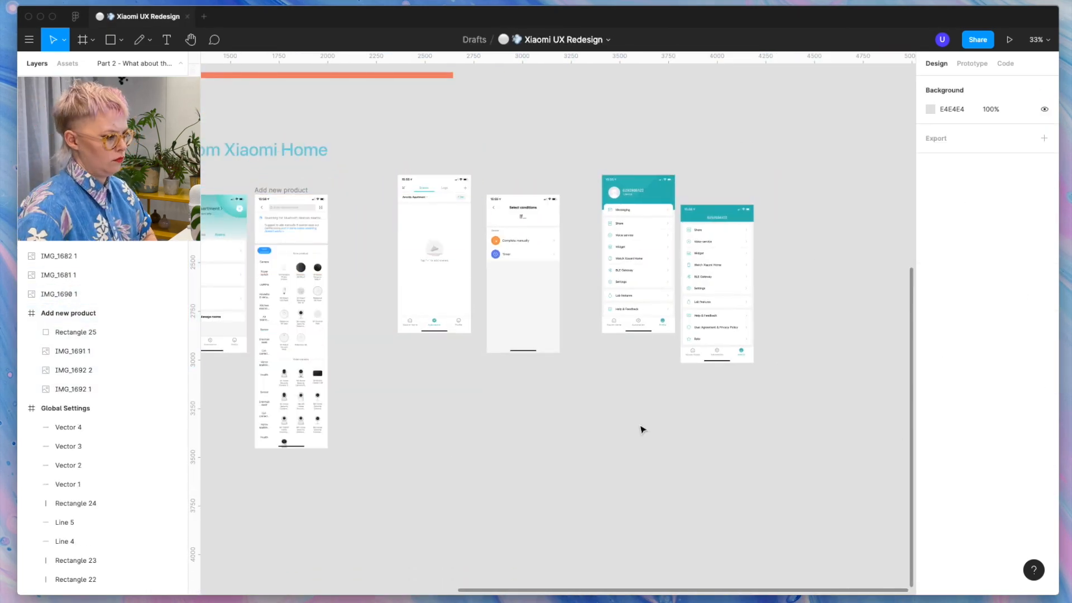
Import the Share screenshot, set its width to 375, and place it lower, after the scrolled profile menu.
{"action": "left_click_drag", "start_coordinate": [1071, 266], "coordinate": [846, 266]}
{"action": "left_click", "coordinate": [951, 134]}
{"action": "type", "text": "375"}
{"action": "left_click_drag", "start_coordinate": [787, 121], "coordinate": [818, 340]}
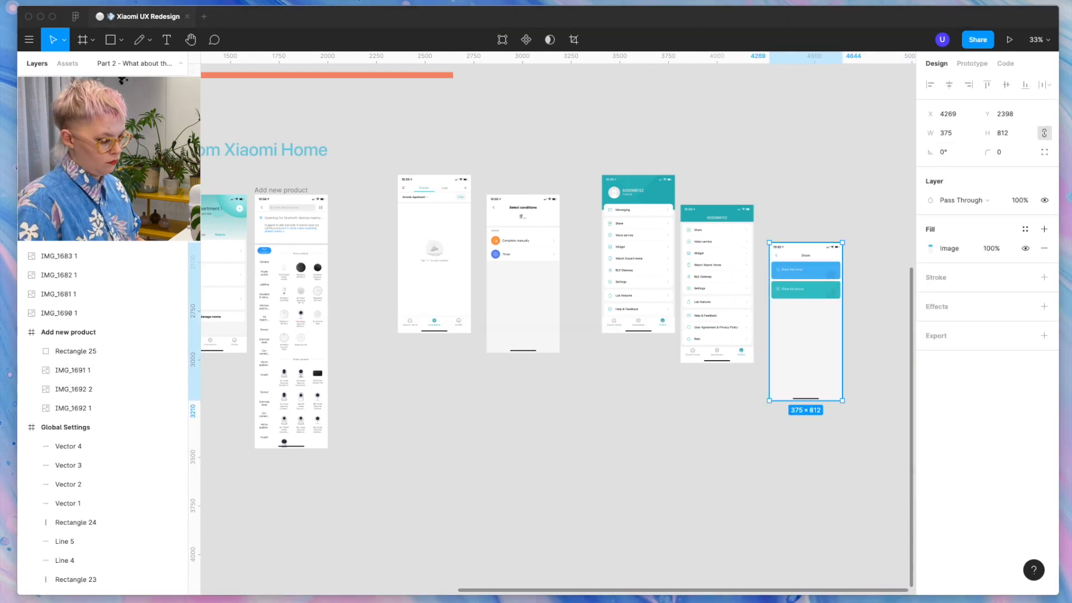
Import the Manage home screenshot, set its width to 375, and place it one level lower, after the Share screenshot.
{"action": "scroll", "coordinate": [755, 416], "scroll_direction": "right", "scroll_amount": 3}
{"action": "left_click", "coordinate": [957, 136]}
{"action": "type", "text": "375"}
{"action": "key", "text": "Return"}
{"action": "left_click_drag", "start_coordinate": [500, 250], "coordinate": [709, 314]}
{"action": "scroll", "coordinate": [709, 315], "scroll_direction": "up", "scroll_amount": 5}
{"action": "left_click_drag", "start_coordinate": [718, 237], "coordinate": [718, 376]}
{"action": "scroll", "coordinate": [718, 376], "scroll_direction": "down", "scroll_amount": 5}
Import the empty device sharing screenshot, set its width to 375, and place it beside the Manage home screenshot.
{"action": "left_click_drag", "start_coordinate": [1071, 254], "coordinate": [792, 253]}
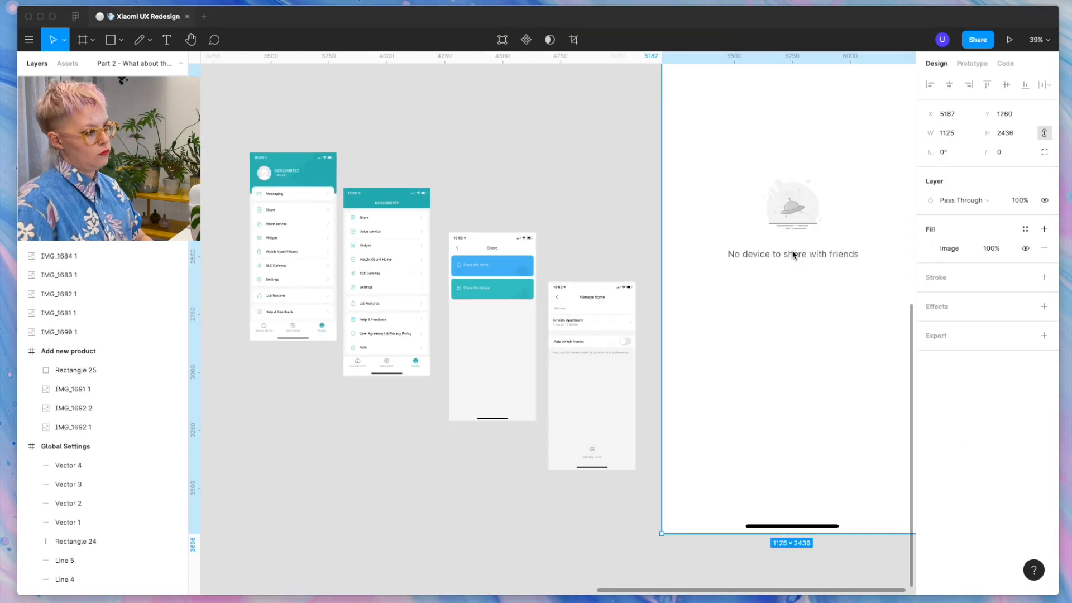
{"action": "scroll", "coordinate": [792, 253], "scroll_direction": "right", "scroll_amount": 1}
{"action": "left_click", "coordinate": [944, 136]}
{"action": "type", "text": "375"}
{"action": "key", "text": "Return"}
{"action": "left_click_drag", "start_coordinate": [647, 136], "coordinate": [634, 446]}
{"action": "scroll", "coordinate": [634, 441], "scroll_direction": "up", "scroll_amount": 5}
Import another app screenshot, set its width to 375, and place it after the device sharing screenshot.
{"action": "left_click_drag", "start_coordinate": [1071, 393], "coordinate": [851, 394]}
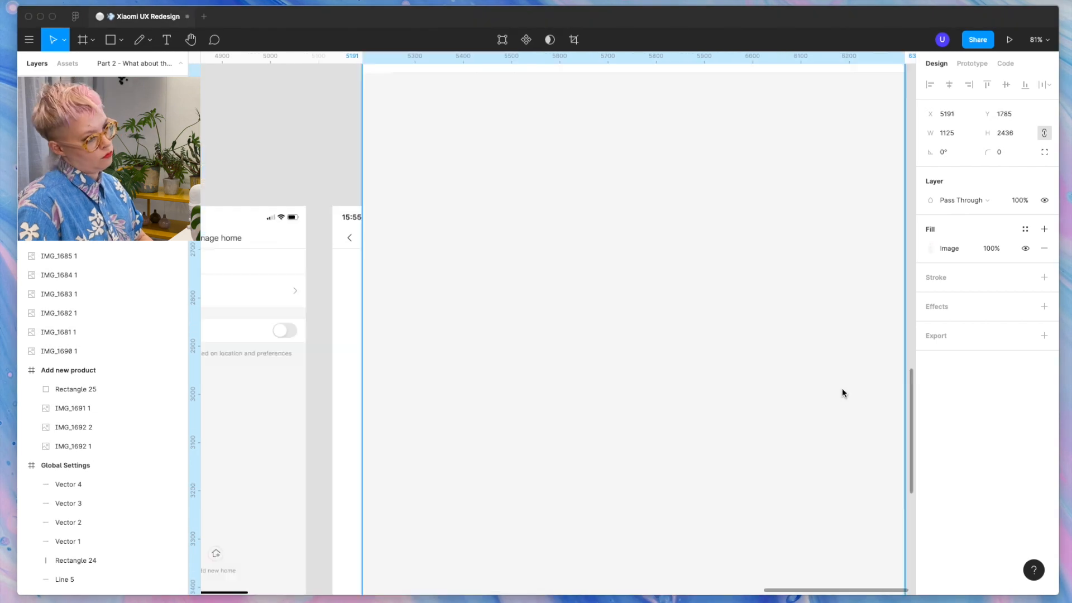
{"action": "left_click", "coordinate": [946, 134]}
{"action": "type", "text": "375"}
{"action": "scroll", "coordinate": [686, 144], "scroll_direction": "down", "scroll_amount": 5}
{"action": "left_click_drag", "start_coordinate": [591, 118], "coordinate": [638, 249]}
Set the fill opacity of the two background-blur rectangles covering the account numbers to 50%.
{"action": "left_click", "coordinate": [620, 184]}
{"action": "scroll", "coordinate": [619, 184], "scroll_direction": "up", "scroll_amount": 5}
{"action": "scroll", "coordinate": [619, 185], "scroll_direction": "down", "scroll_amount": 3}
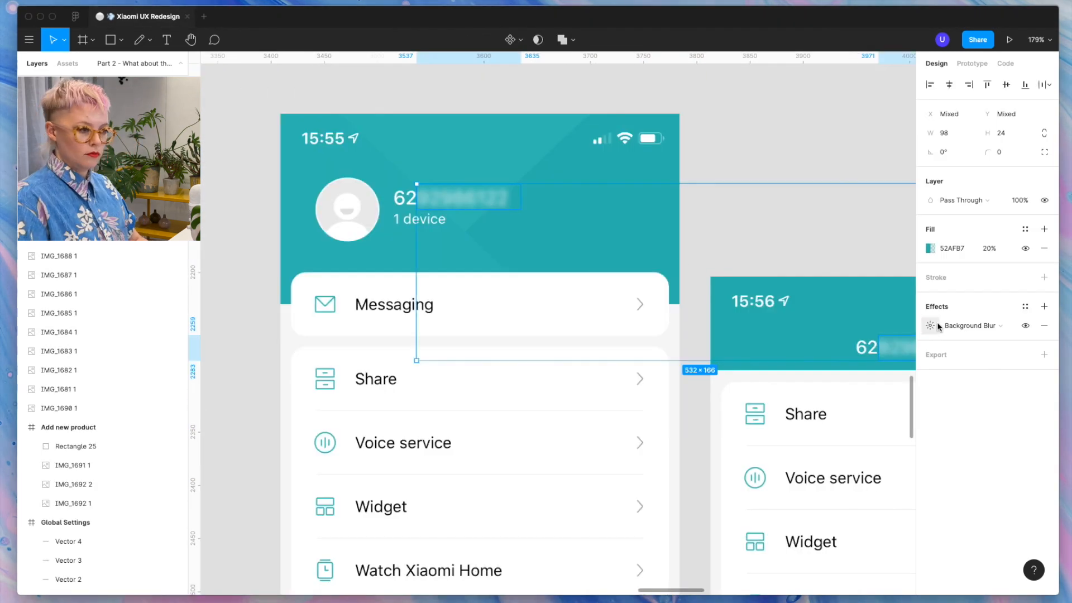
{"action": "left_click", "coordinate": [988, 248]}
{"action": "type", "text": "50"}
{"action": "left_click", "coordinate": [931, 326]}
{"action": "left_click", "coordinate": [603, 160]}
Shift the starting edge of the blur rectangles so they cover slightly less of the account numbers.
{"action": "scroll", "coordinate": [603, 159], "scroll_direction": "down", "scroll_amount": 4}
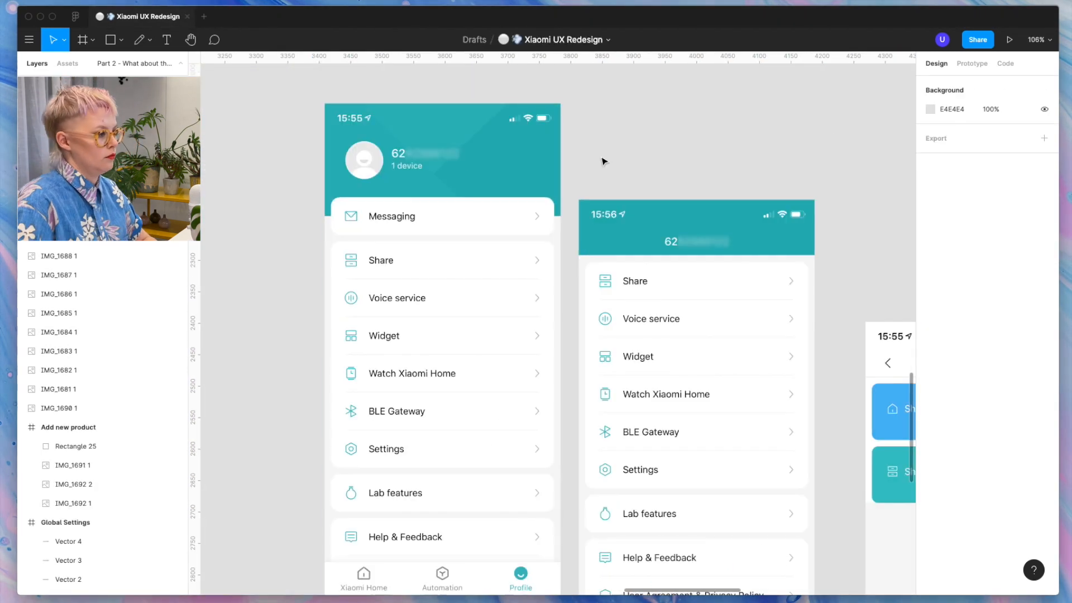
{"action": "scroll", "coordinate": [429, 150], "scroll_direction": "up", "scroll_amount": 5}
{"action": "left_click", "coordinate": [429, 151]}
{"action": "left_click_drag", "start_coordinate": [365, 150], "coordinate": [386, 151]}
{"action": "scroll", "coordinate": [386, 167], "scroll_direction": "down", "scroll_amount": 5}
{"action": "left_click", "coordinate": [722, 210]}
Look over the full row of Xiaomi Home screenshots, from the home screens to the profile screens.
{"action": "scroll", "coordinate": [782, 209], "scroll_direction": "down", "scroll_amount": 5}
{"action": "scroll", "coordinate": [850, 207], "scroll_direction": "right", "scroll_amount": 5}
{"action": "scroll", "coordinate": [851, 208], "scroll_direction": "left", "scroll_amount": 10}
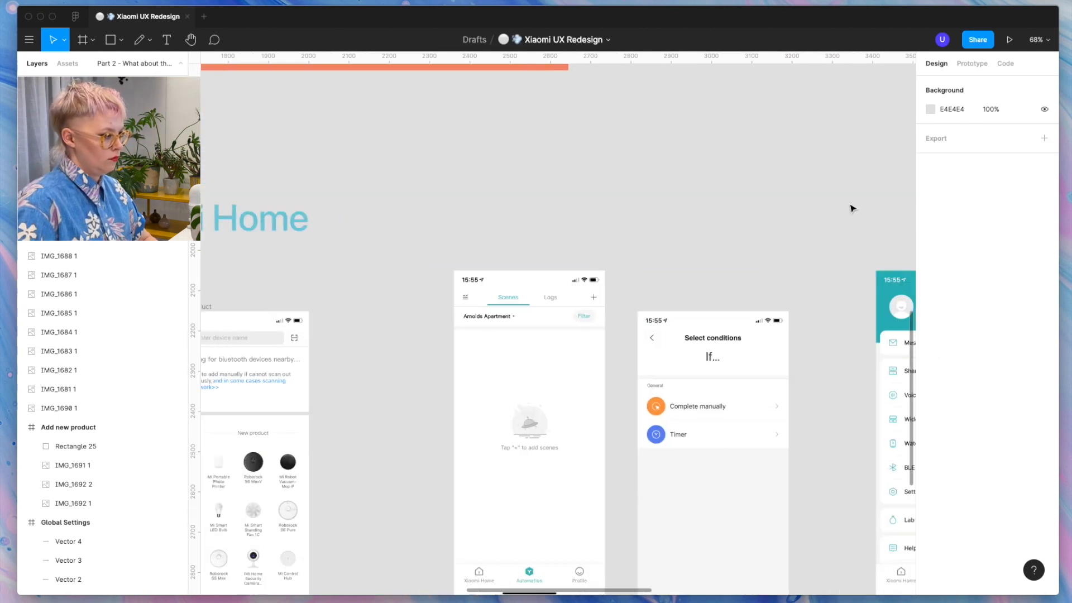
{"action": "scroll", "coordinate": [850, 207], "scroll_direction": "right", "scroll_amount": 15}
{"action": "scroll", "coordinate": [742, 451], "scroll_direction": "down", "scroll_amount": 5}
{"action": "scroll", "coordinate": [743, 451], "scroll_direction": "left", "scroll_amount": 10}
{"action": "scroll", "coordinate": [591, 276], "scroll_direction": "right", "scroll_amount": 10}
{"action": "left_click_drag", "start_coordinate": [407, 197], "coordinate": [800, 278]}
{"action": "left_click", "coordinate": [440, 229]}
Examine the menu items in the two profile screenshots and the Share and Manage home screens that follow.
{"action": "scroll", "coordinate": [441, 230], "scroll_direction": "up", "scroll_amount": 6}
{"action": "scroll", "coordinate": [441, 229], "scroll_direction": "up", "scroll_amount": 3}
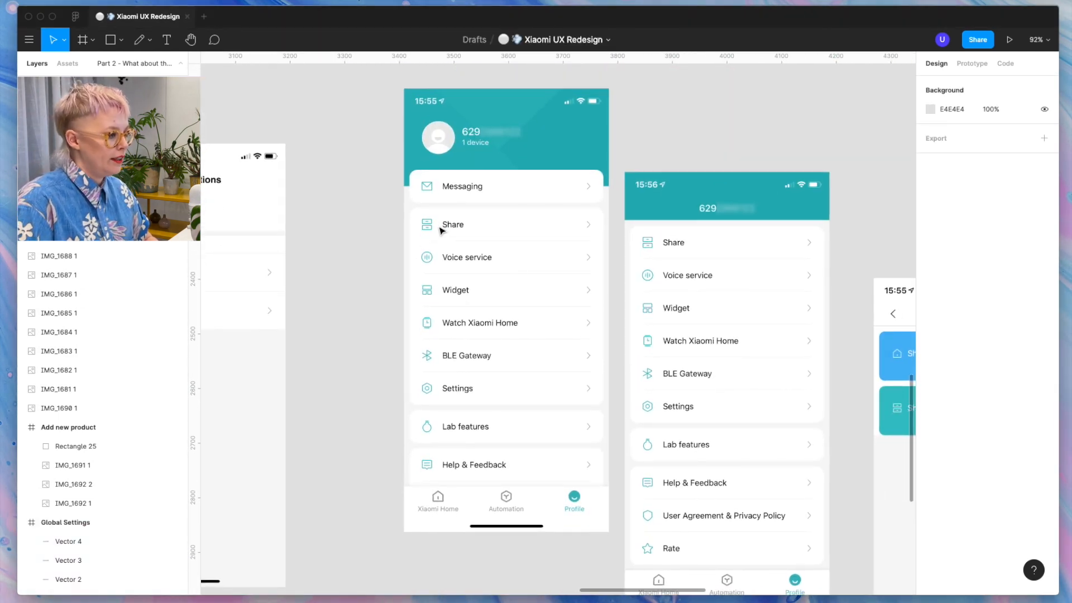
{"action": "scroll", "coordinate": [765, 489], "scroll_direction": "down", "scroll_amount": 3}
{"action": "scroll", "coordinate": [766, 489], "scroll_direction": "right", "scroll_amount": 2}
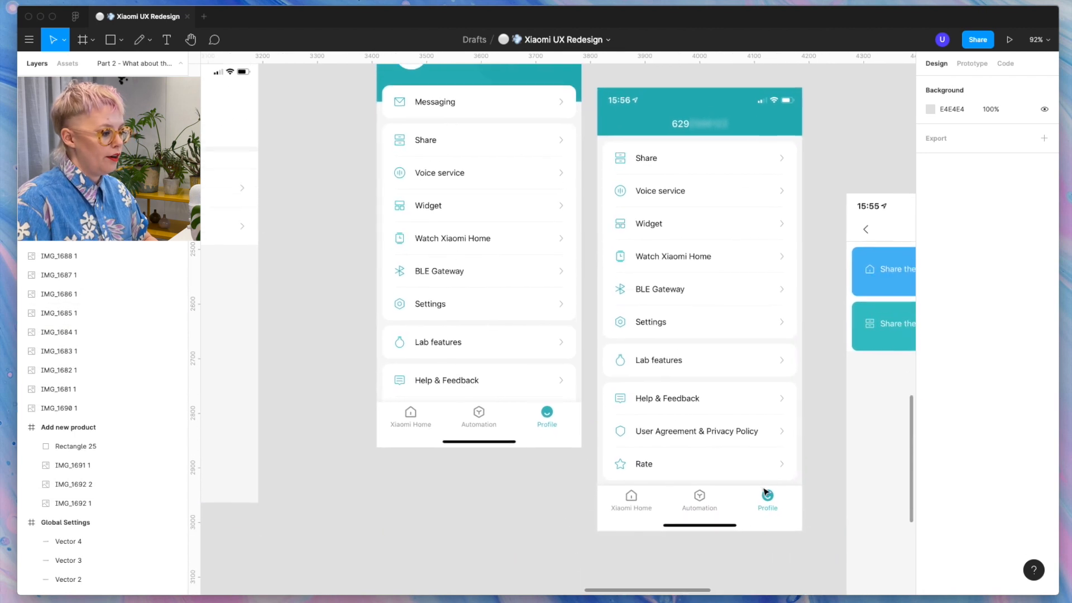
{"action": "scroll", "coordinate": [766, 490], "scroll_direction": "up", "scroll_amount": 3}
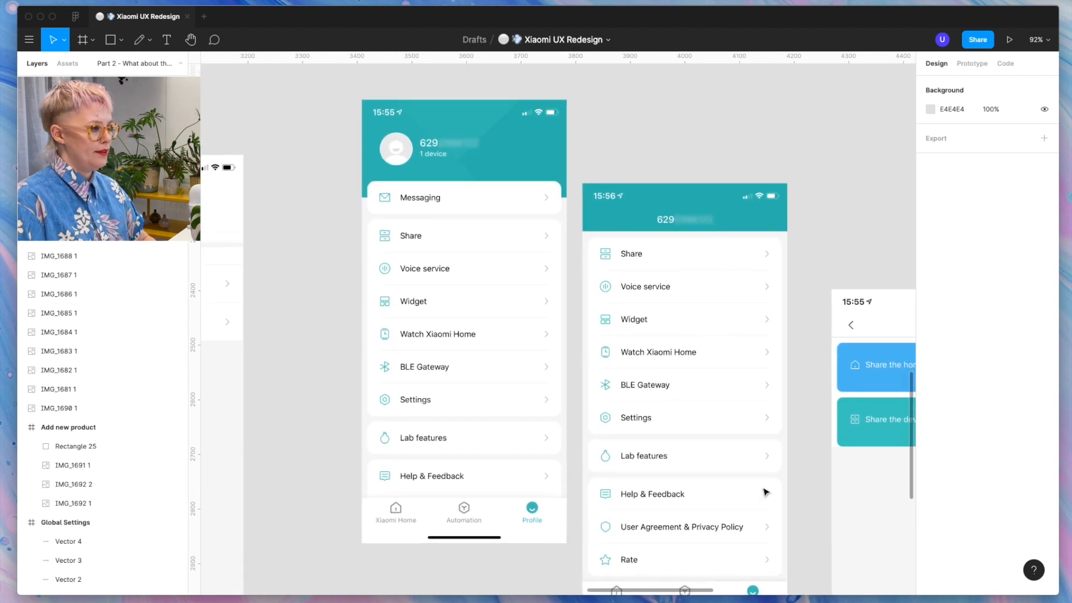
{"action": "scroll", "coordinate": [732, 478], "scroll_direction": "down", "scroll_amount": 2}
{"action": "scroll", "coordinate": [732, 478], "scroll_direction": "right", "scroll_amount": 1}
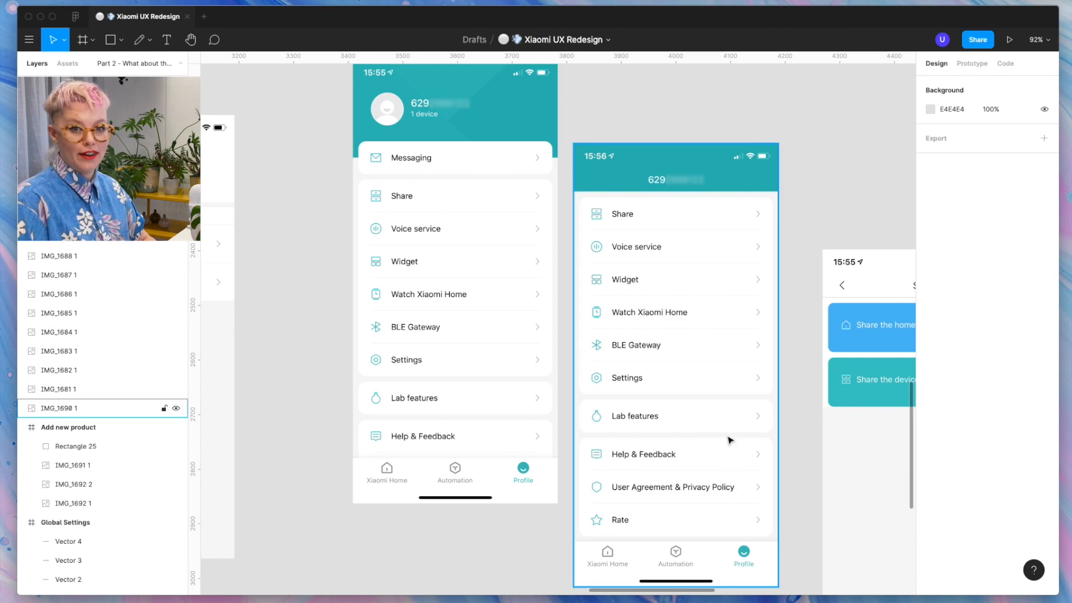
{"action": "scroll", "coordinate": [730, 440], "scroll_direction": "right", "scroll_amount": 3}
{"action": "scroll", "coordinate": [729, 440], "scroll_direction": "down", "scroll_amount": 5}
{"action": "scroll", "coordinate": [729, 440], "scroll_direction": "right", "scroll_amount": 2}
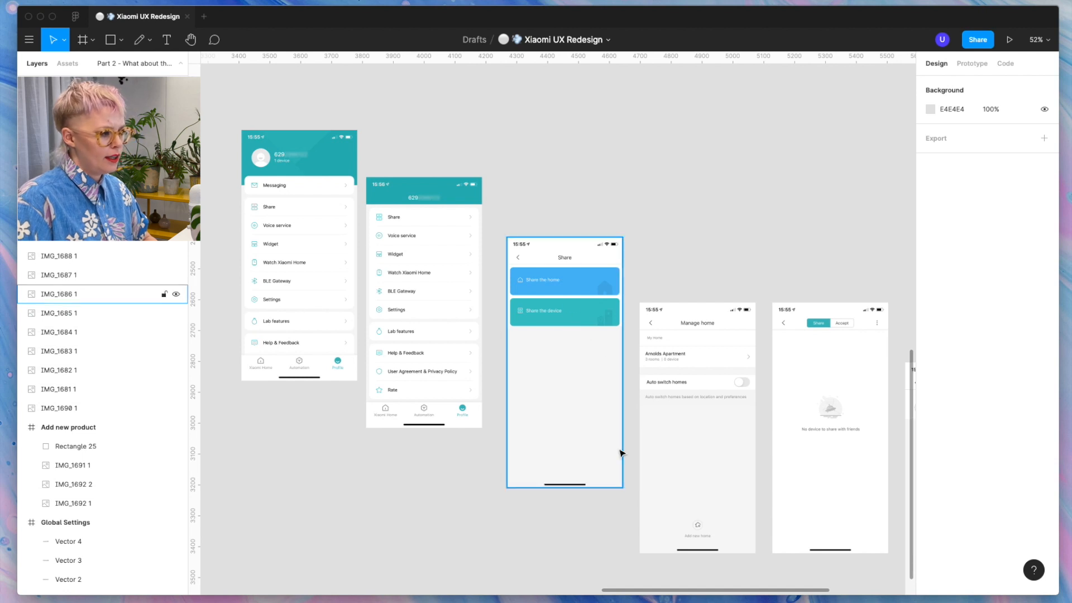
Examine the Share, Manage home, Share/Accept and Global Settings screenshots in order.
{"action": "scroll", "coordinate": [763, 447], "scroll_direction": "down", "scroll_amount": 1}
{"action": "scroll", "coordinate": [763, 446], "scroll_direction": "right", "scroll_amount": 2}
{"action": "scroll", "coordinate": [642, 303], "scroll_direction": "up", "scroll_amount": 5}
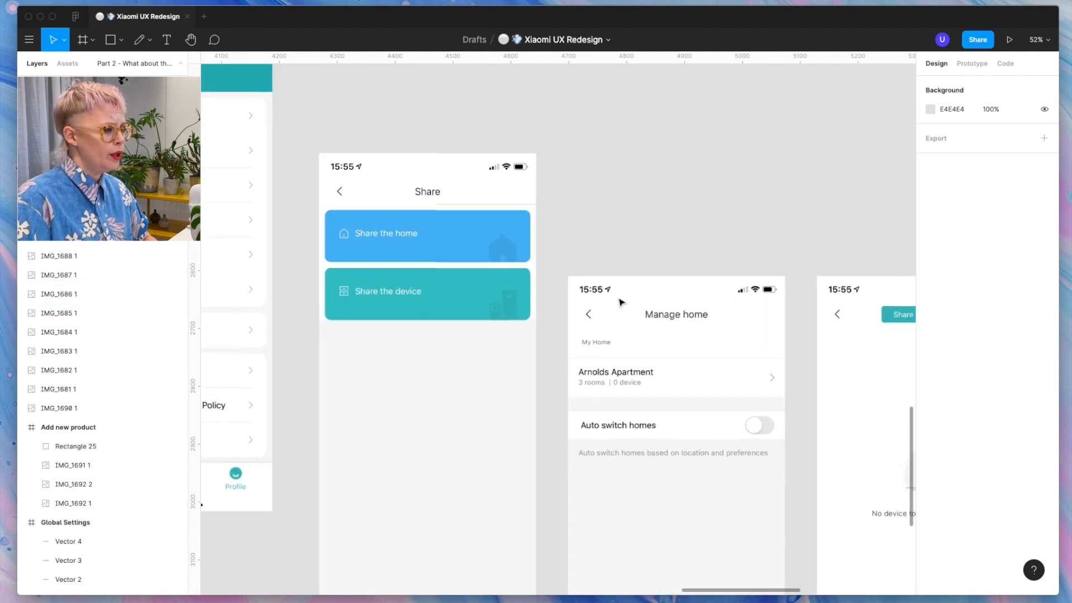
{"action": "scroll", "coordinate": [620, 302], "scroll_direction": "down", "scroll_amount": 5}
{"action": "scroll", "coordinate": [620, 301], "scroll_direction": "right", "scroll_amount": 3}
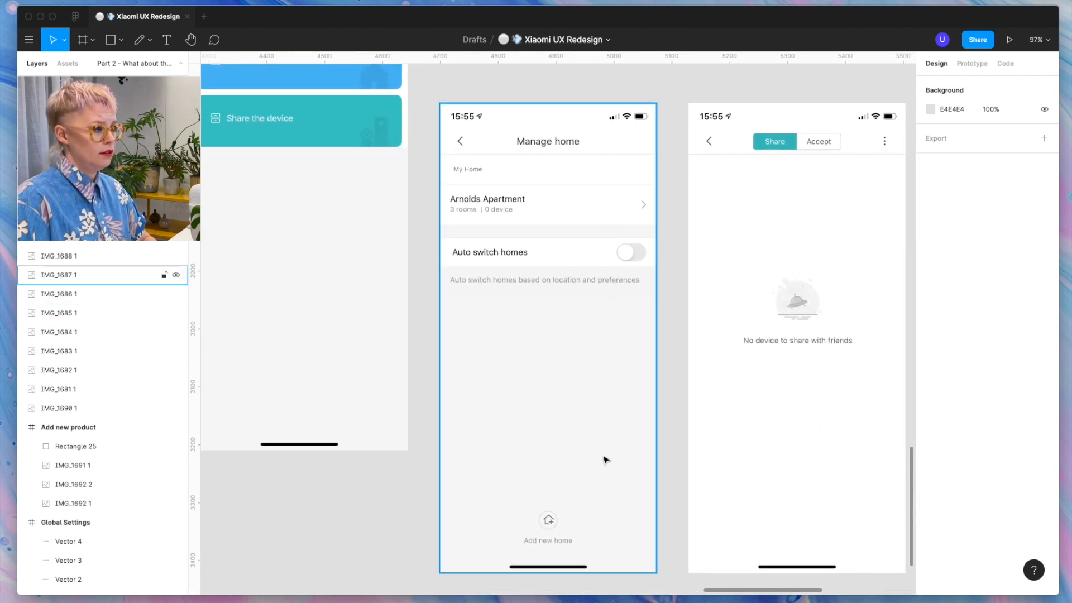
{"action": "scroll", "coordinate": [605, 460], "scroll_direction": "right", "scroll_amount": 10}
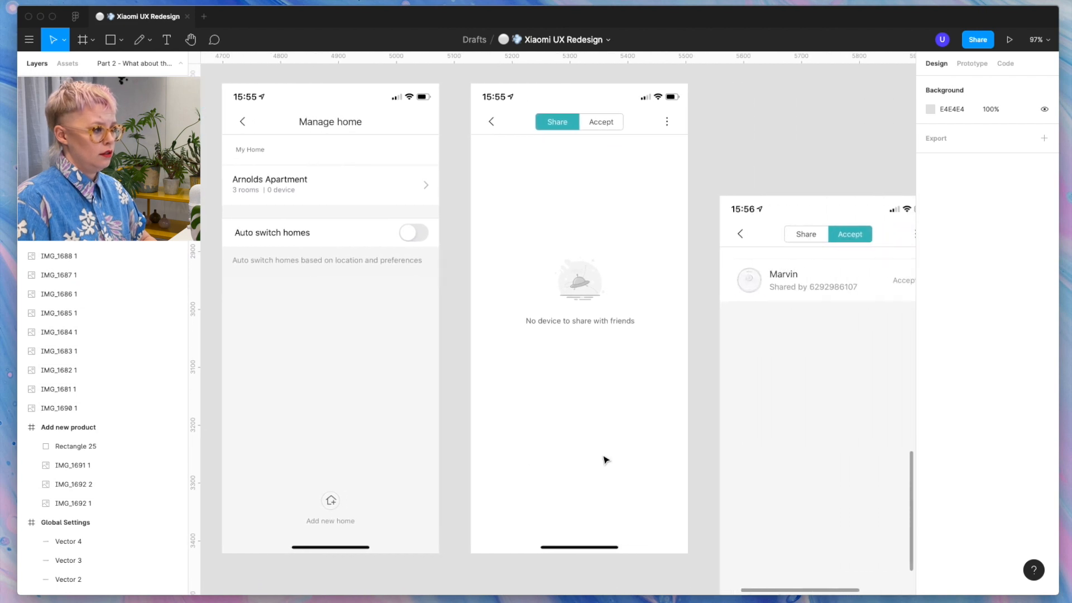
{"action": "scroll", "coordinate": [605, 459], "scroll_direction": "right", "scroll_amount": 2}
{"action": "scroll", "coordinate": [604, 460], "scroll_direction": "up", "scroll_amount": 4}
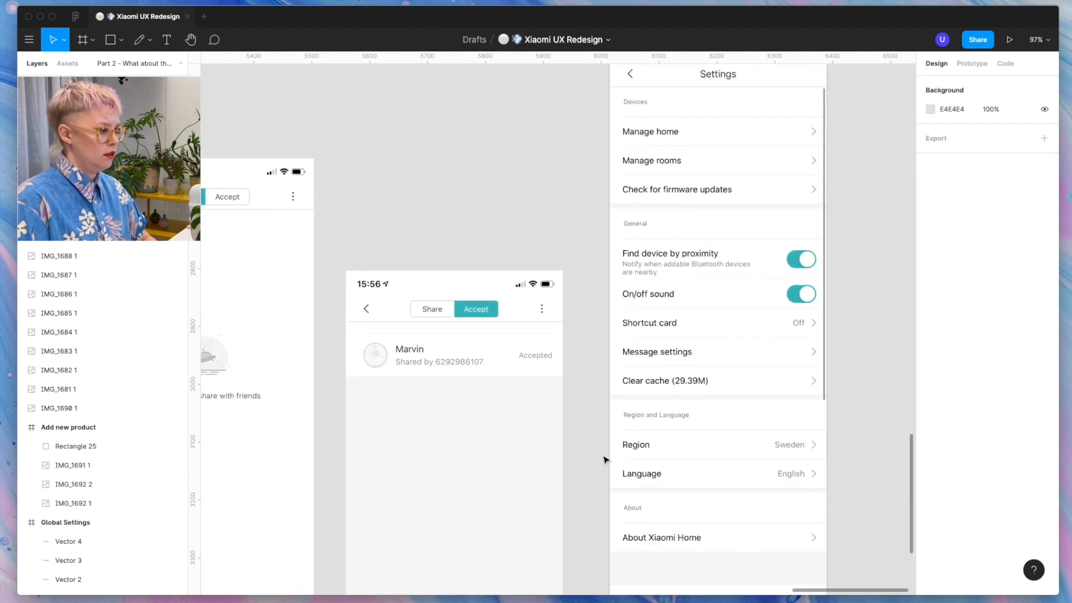
{"action": "scroll", "coordinate": [537, 481], "scroll_direction": "up", "scroll_amount": 2}
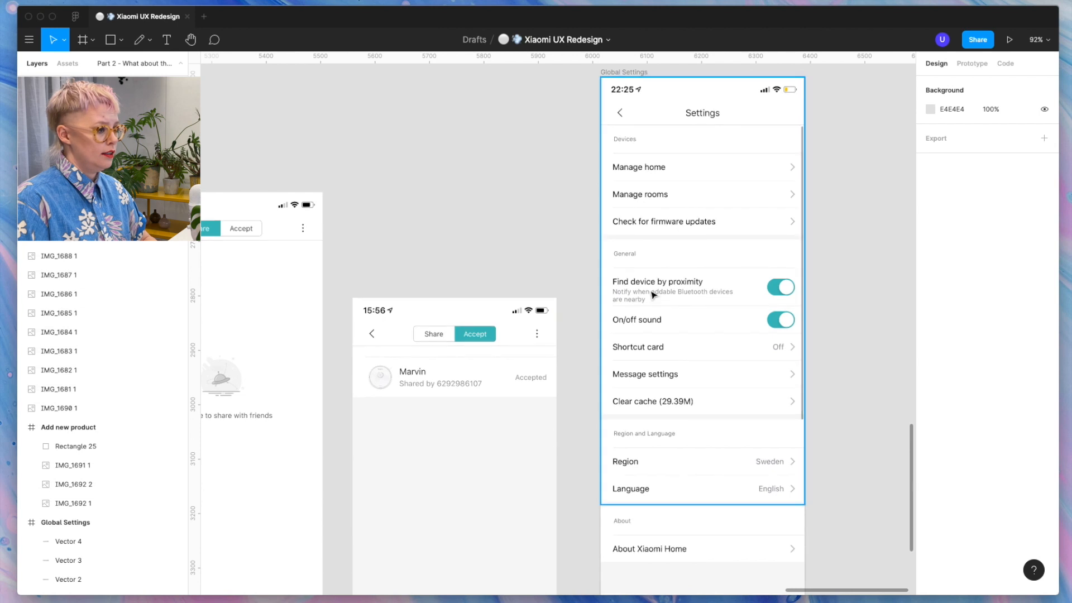
{"action": "scroll", "coordinate": [651, 296], "scroll_direction": "down", "scroll_amount": 1}
{"action": "scroll", "coordinate": [728, 279], "scroll_direction": "left", "scroll_amount": 15}
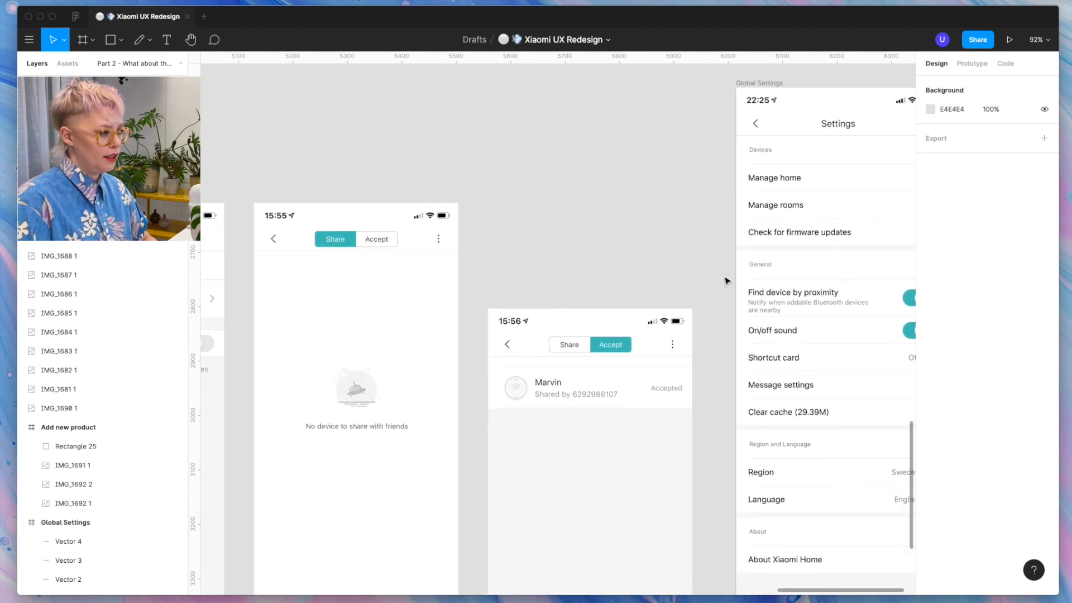
Review the profile menu entries again, compare them with the full screenshot row, and go back to the Neverending menu heading.
{"action": "scroll", "coordinate": [727, 280], "scroll_direction": "down", "scroll_amount": 5}
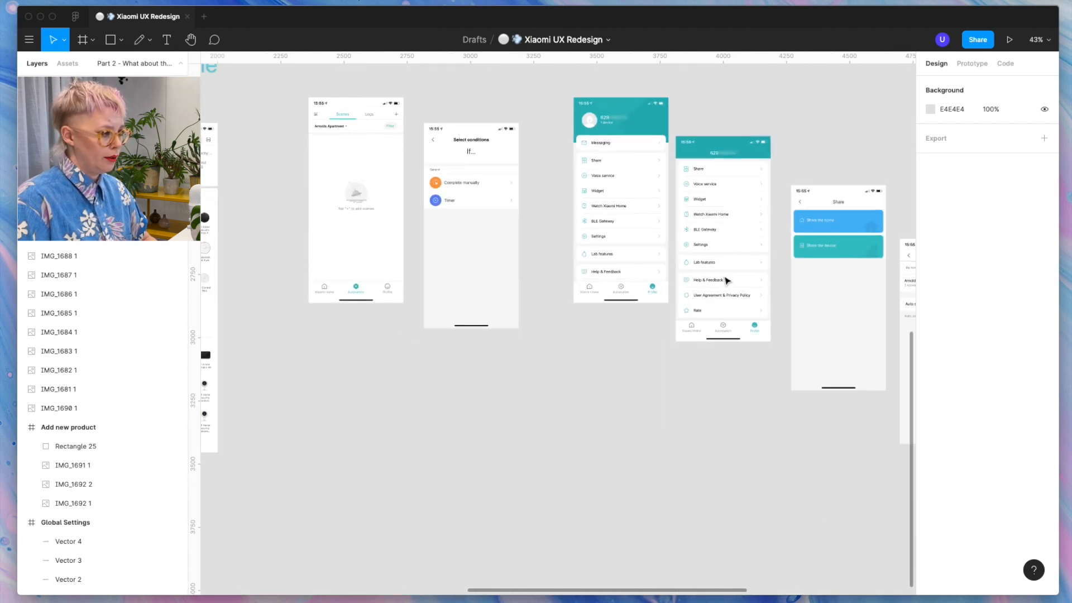
{"action": "scroll", "coordinate": [629, 230], "scroll_direction": "right", "scroll_amount": 3}
{"action": "scroll", "coordinate": [630, 230], "scroll_direction": "up", "scroll_amount": 2}
{"action": "scroll", "coordinate": [558, 273], "scroll_direction": "up", "scroll_amount": 5}
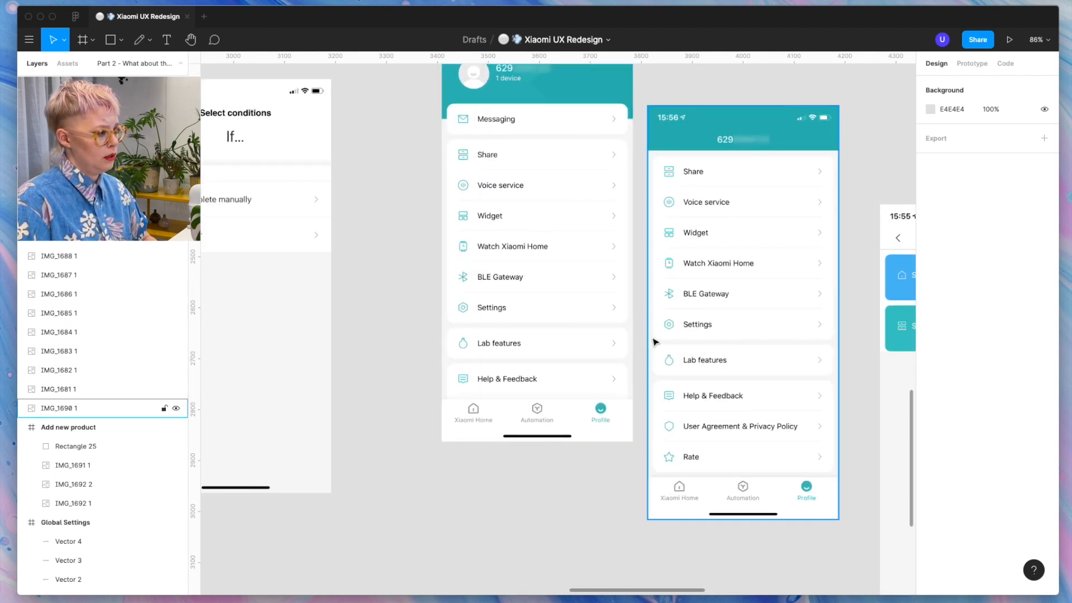
{"action": "scroll", "coordinate": [654, 342], "scroll_direction": "down", "scroll_amount": 8}
{"action": "scroll", "coordinate": [655, 341], "scroll_direction": "right", "scroll_amount": 5}
{"action": "scroll", "coordinate": [654, 342], "scroll_direction": "left", "scroll_amount": 5}
{"action": "scroll", "coordinate": [654, 342], "scroll_direction": "up", "scroll_amount": 1}
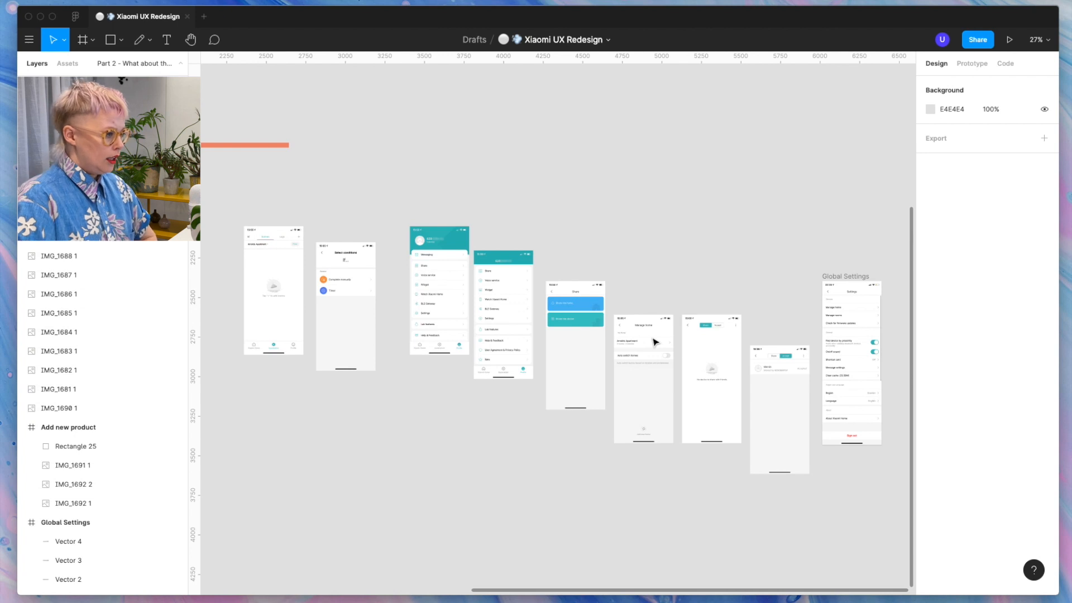
{"action": "scroll", "coordinate": [656, 342], "scroll_direction": "down", "scroll_amount": 2}
{"action": "scroll", "coordinate": [424, 428], "scroll_direction": "left", "scroll_amount": 10}
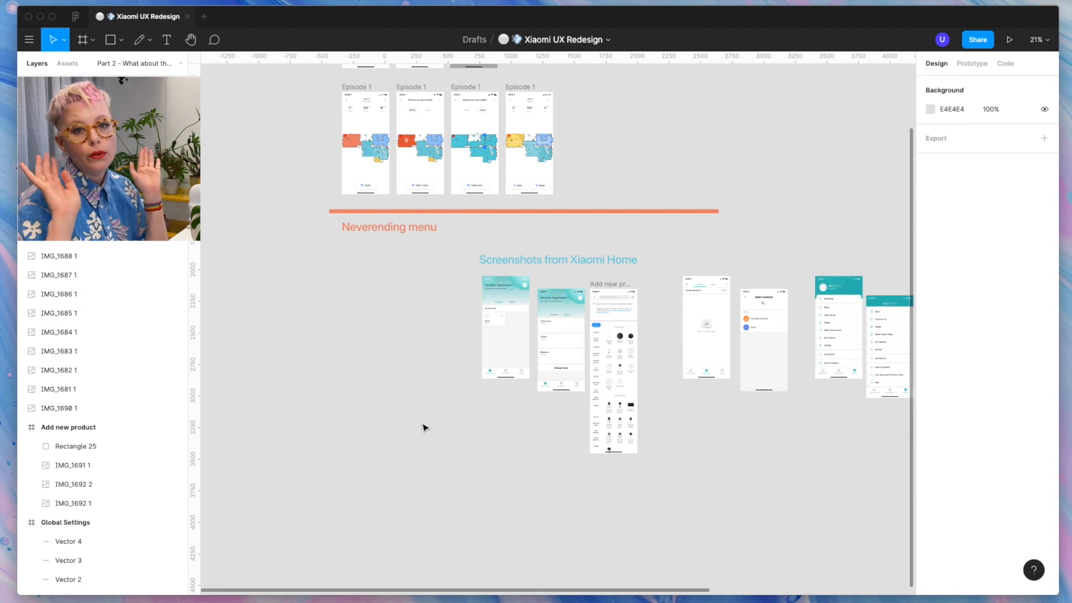
Place a copy of the Episode 1 start screen under the Neverending menu heading and rename it "Episode 1 - Marvin is resting".
{"action": "scroll", "coordinate": [423, 427], "scroll_direction": "up", "scroll_amount": 5}
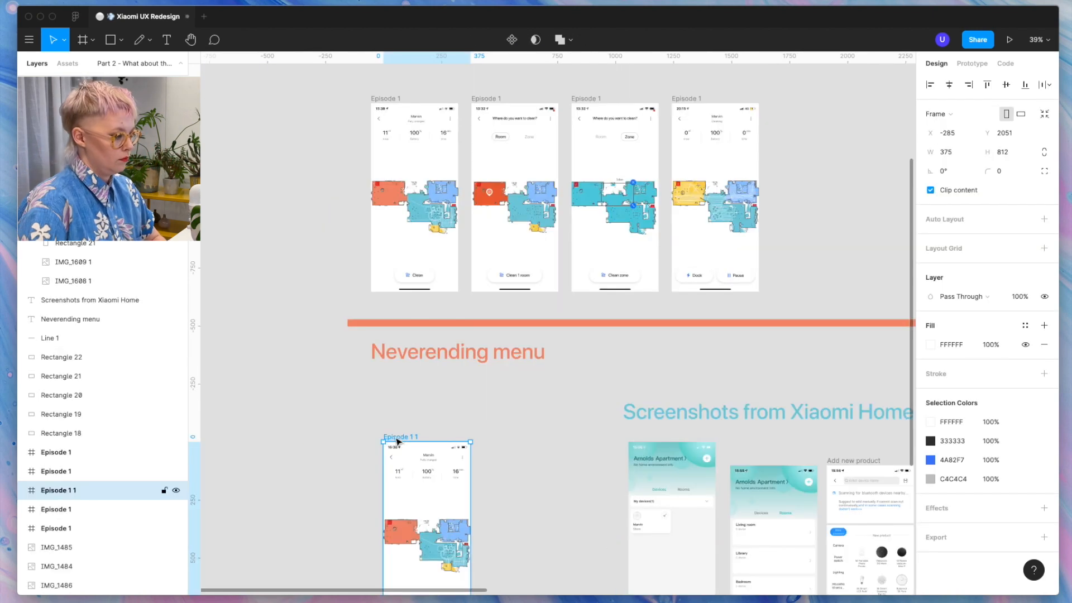
{"action": "scroll", "coordinate": [397, 441], "scroll_direction": "down", "scroll_amount": 3}
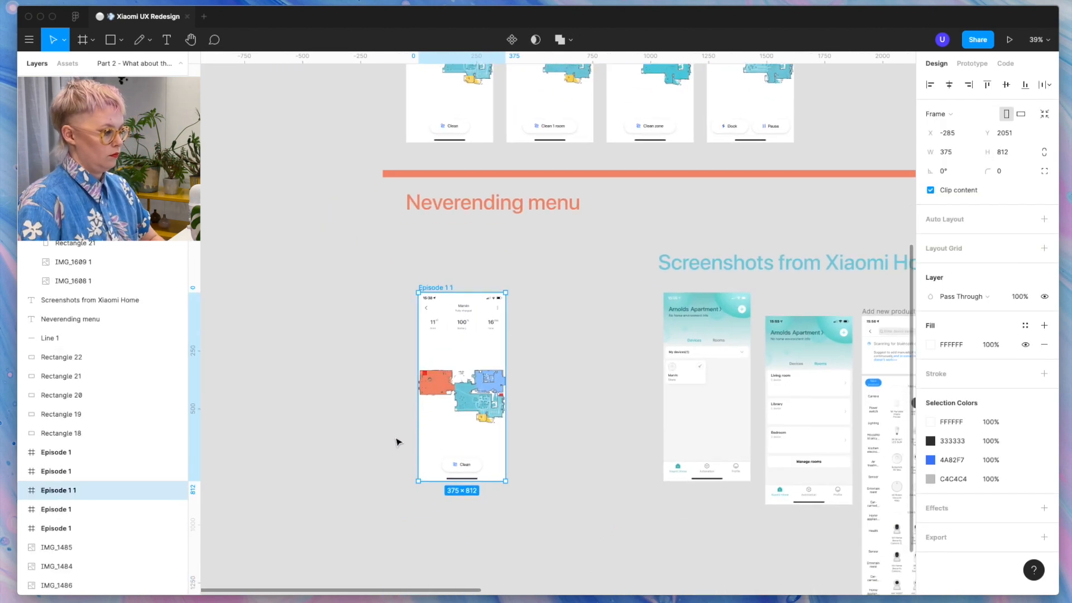
{"action": "scroll", "coordinate": [407, 330], "scroll_direction": "up", "scroll_amount": 4}
{"action": "scroll", "coordinate": [407, 331], "scroll_direction": "up", "scroll_amount": 4}
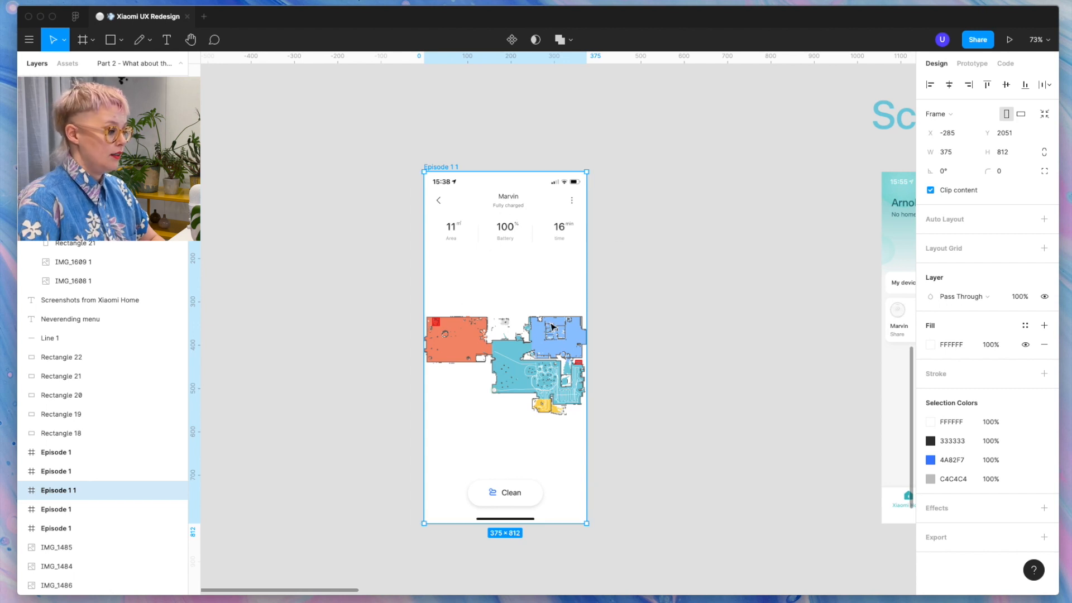
{"action": "left_click", "coordinate": [537, 236]}
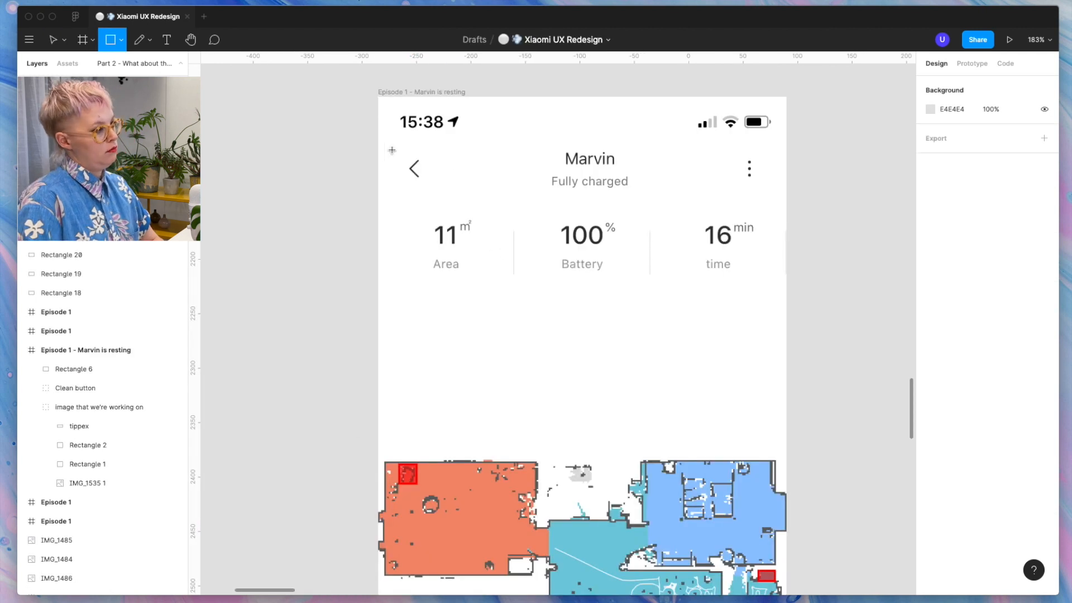
Cover the back arrow on the resting screen with a white (FFFFFF) rectangle of about 57 × 50.
{"action": "left_click_drag", "start_coordinate": [386, 149], "coordinate": [448, 204]}
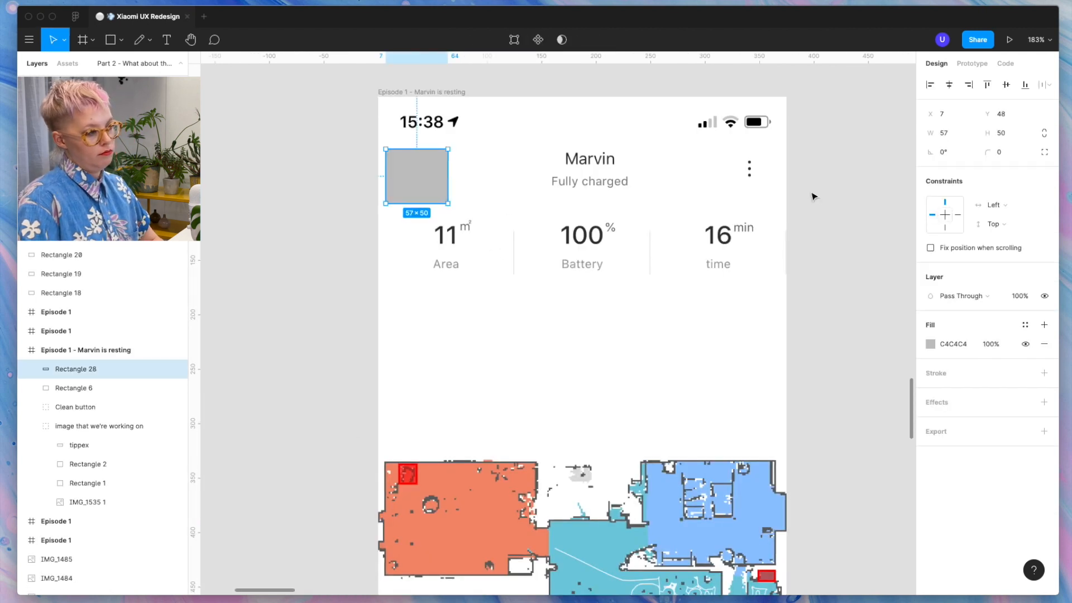
{"action": "left_click", "coordinate": [930, 344]}
{"action": "key", "text": "i"}
{"action": "left_click", "coordinate": [663, 96]}
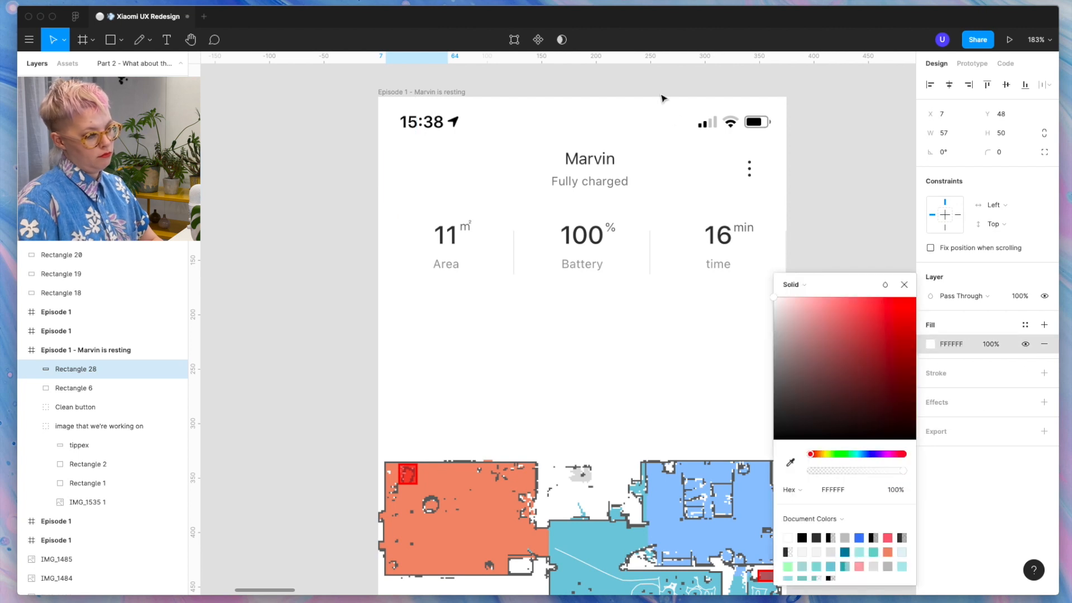
{"action": "left_click", "coordinate": [864, 199]}
Look over the Marvin is resting screen and compare it with the row of Xiaomi Home screenshots.
{"action": "scroll", "coordinate": [863, 200], "scroll_direction": "right", "scroll_amount": 3}
{"action": "scroll", "coordinate": [864, 200], "scroll_direction": "down", "scroll_amount": 8}
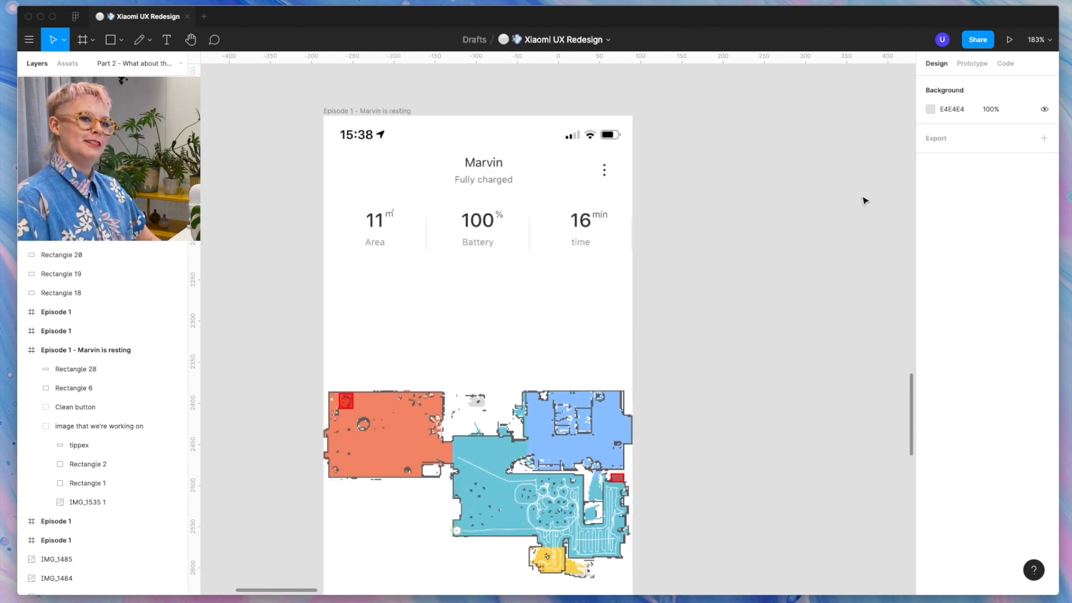
{"action": "scroll", "coordinate": [864, 199], "scroll_direction": "down", "scroll_amount": 5}
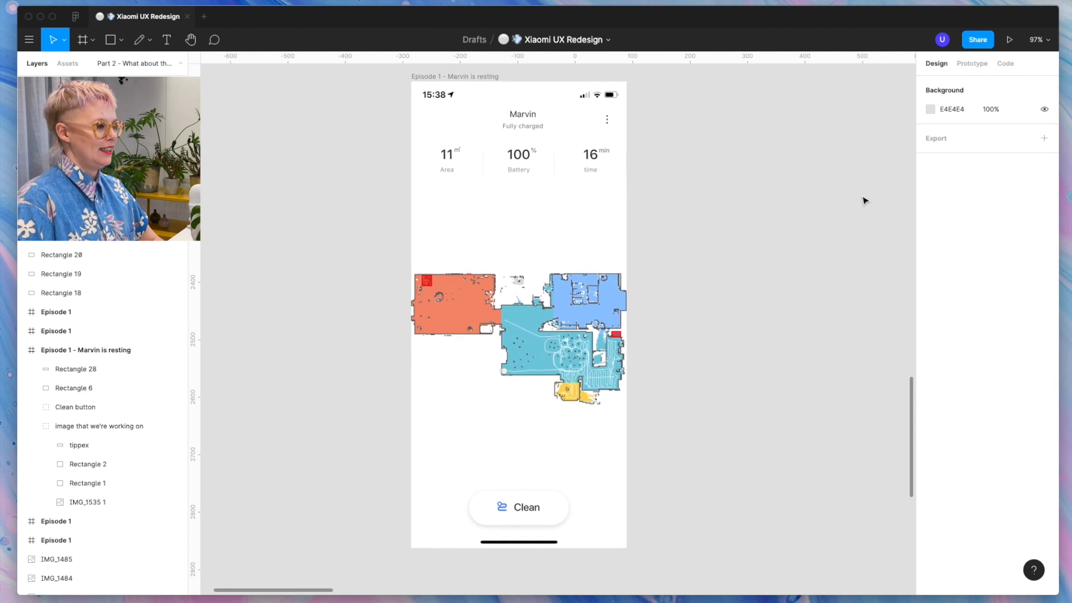
{"action": "scroll", "coordinate": [865, 198], "scroll_direction": "right", "scroll_amount": 2}
{"action": "scroll", "coordinate": [867, 196], "scroll_direction": "right", "scroll_amount": 3}
{"action": "scroll", "coordinate": [867, 196], "scroll_direction": "down", "scroll_amount": 8}
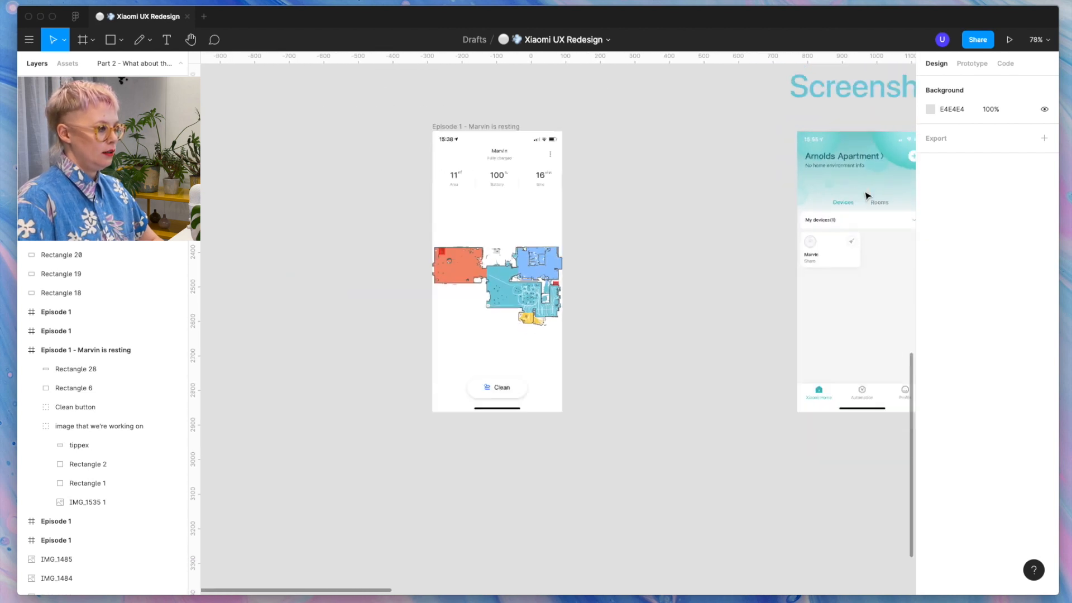
{"action": "scroll", "coordinate": [867, 196], "scroll_direction": "right", "scroll_amount": 5}
{"action": "scroll", "coordinate": [866, 196], "scroll_direction": "right", "scroll_amount": 8}
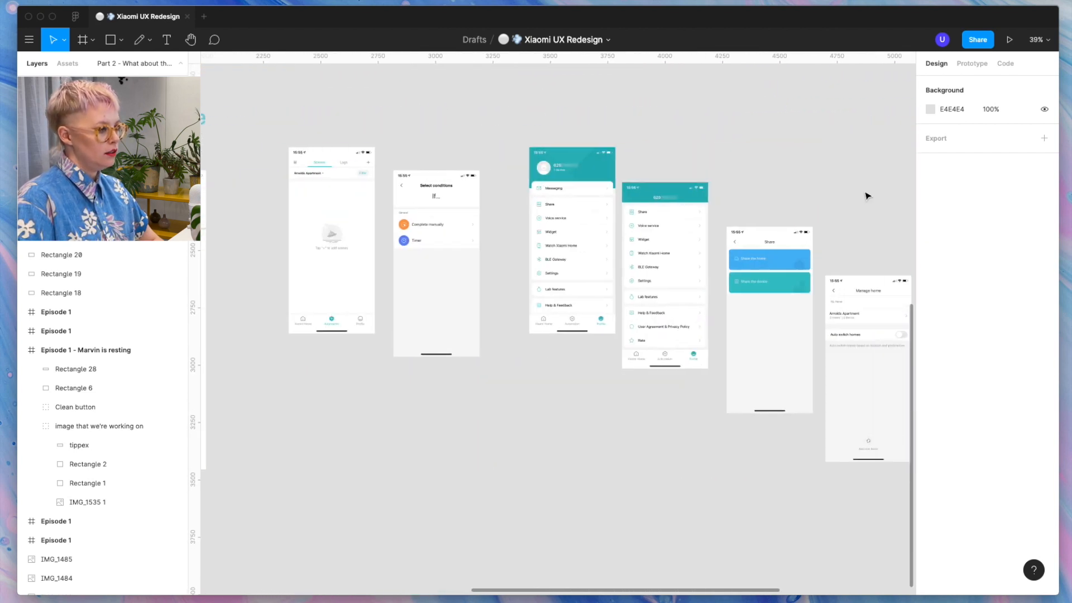
{"action": "scroll", "coordinate": [867, 196], "scroll_direction": "left", "scroll_amount": 10}
{"action": "scroll", "coordinate": [400, 211], "scroll_direction": "up", "scroll_amount": 5}
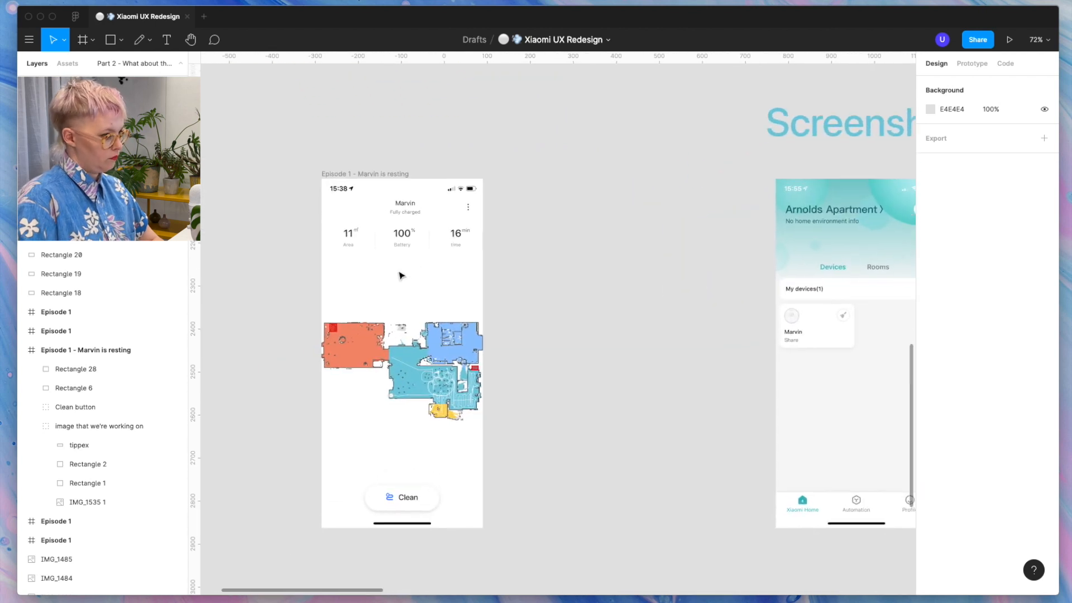
Paste the robot's Settings frame beside the resting screen and rename it "Marvins settings".
{"action": "key", "text": "super+v"}
{"action": "scroll", "coordinate": [586, 191], "scroll_direction": "down", "scroll_amount": 3}
{"action": "scroll", "coordinate": [529, 168], "scroll_direction": "up", "scroll_amount": 5}
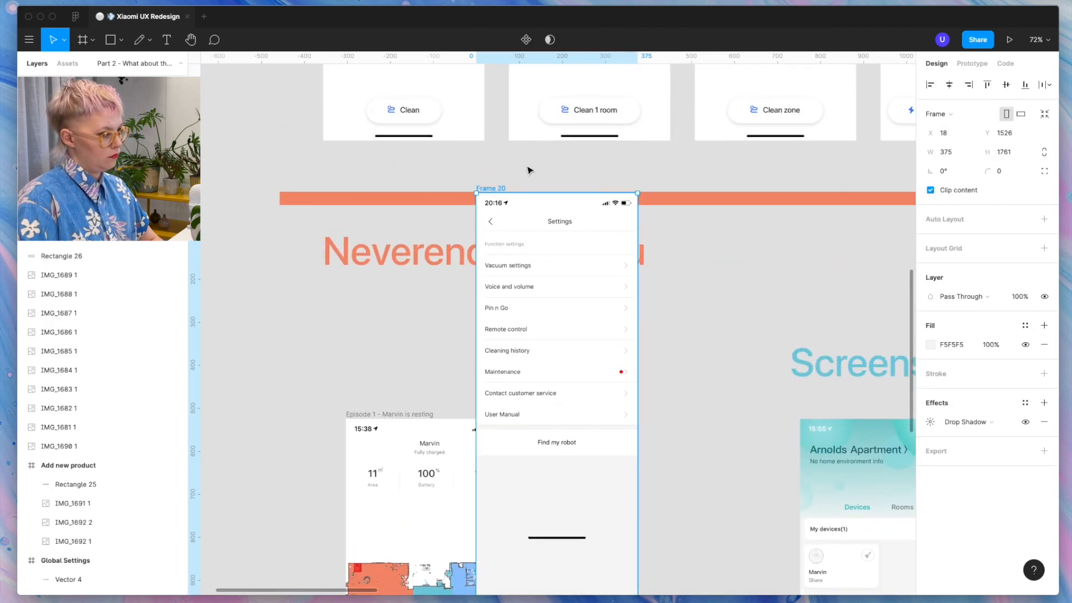
{"action": "scroll", "coordinate": [567, 463], "scroll_direction": "down", "scroll_amount": 5}
{"action": "left_click_drag", "start_coordinate": [567, 463], "coordinate": [571, 320]}
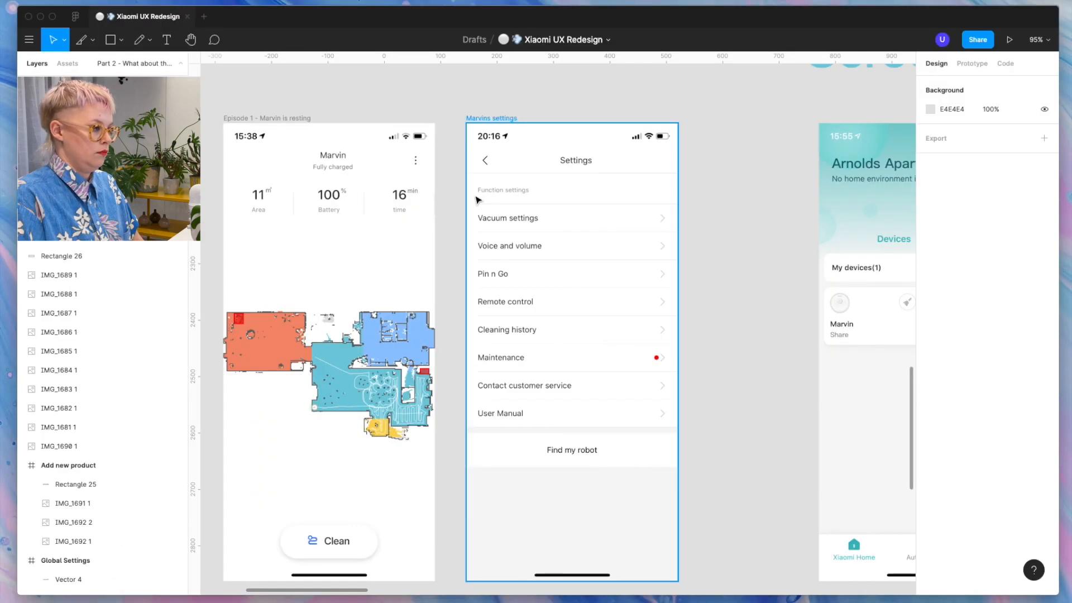
Replace the "Function settings" label with grey size 11 text reading "Roborock S6 settings" over a white rectangle.
{"action": "scroll", "coordinate": [496, 204], "scroll_direction": "up", "scroll_amount": 5}
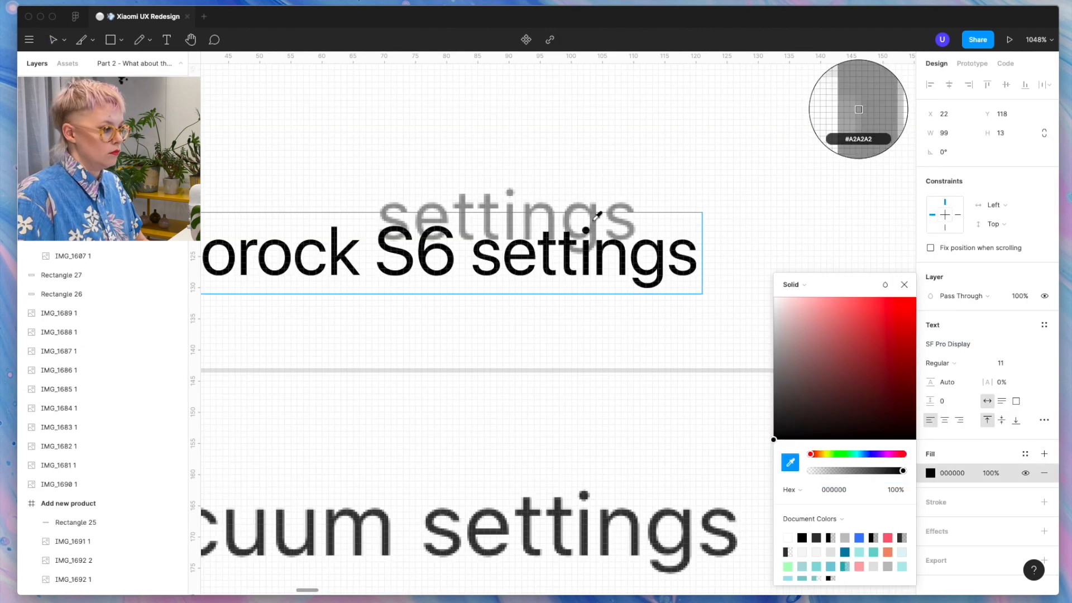
{"action": "key", "text": "ctrl+a"}
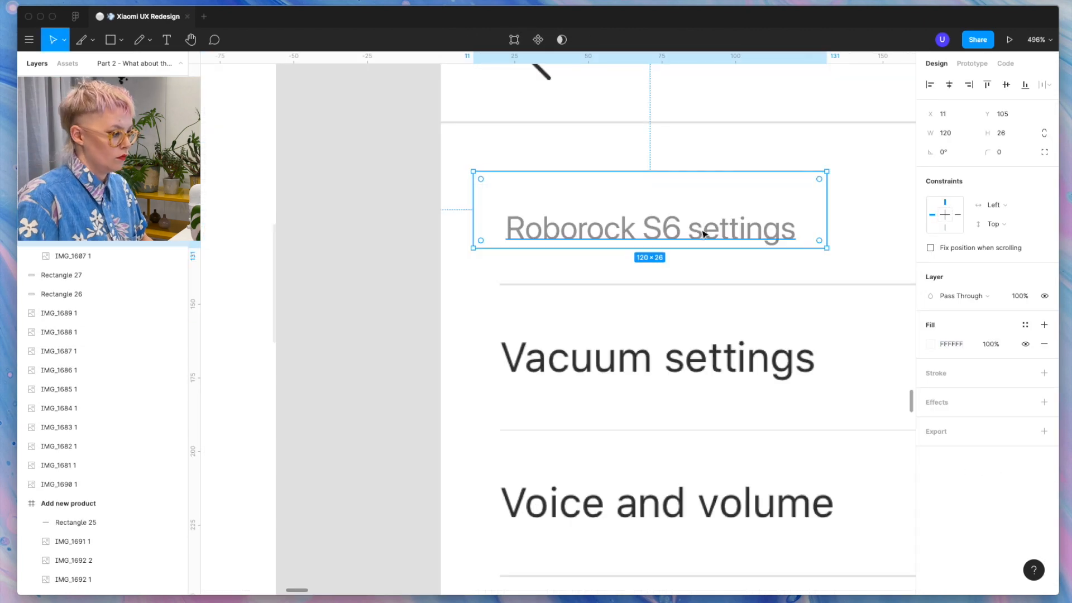
{"action": "scroll", "coordinate": [704, 233], "scroll_direction": "down", "scroll_amount": 10}
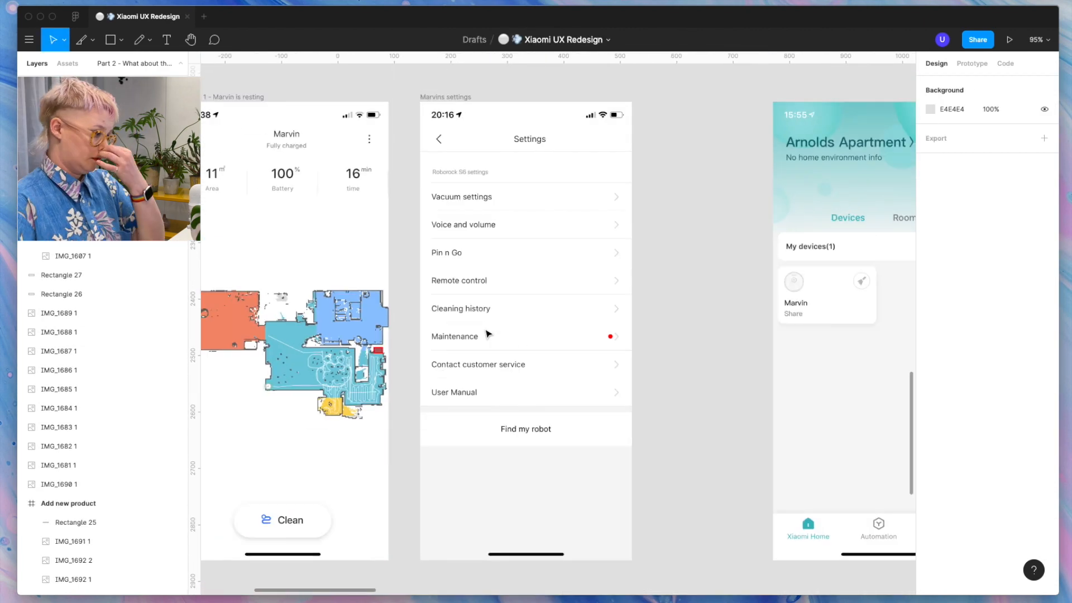
Cover the Find my robot row in Marvins settings with a rectangle in the light grey background colour.
{"action": "key", "text": "r"}
{"action": "left_click_drag", "start_coordinate": [419, 407], "coordinate": [631, 448]}
{"action": "scroll", "coordinate": [629, 451], "scroll_direction": "up", "scroll_amount": 5}
{"action": "left_click", "coordinate": [930, 344]}
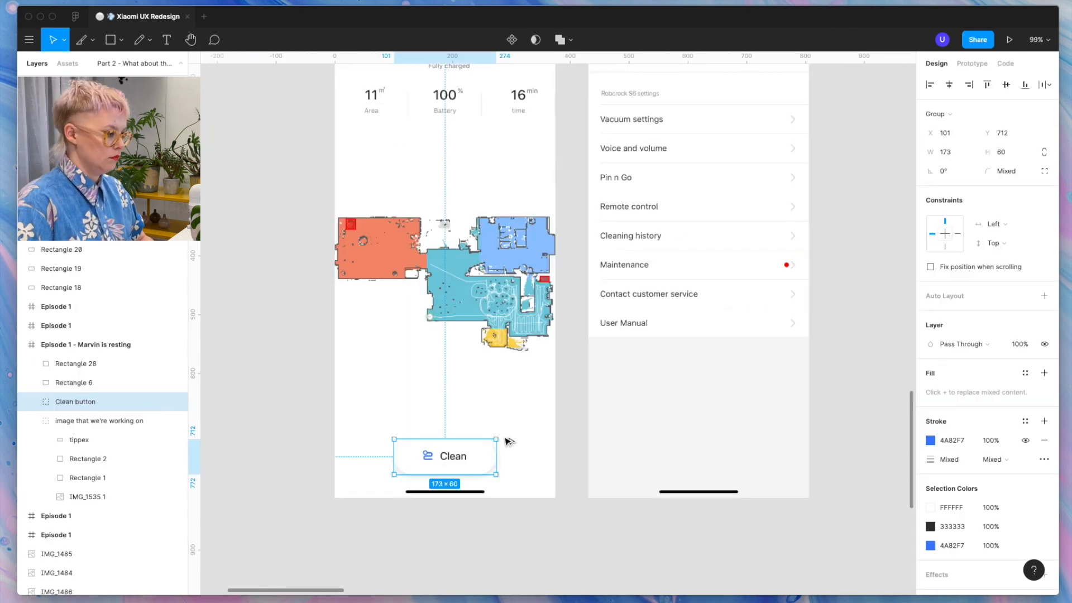
Turn a copy of the Clean button into a wider, icon-free "Find my robot" button centred below the User Manual row.
{"action": "type", "text": "Find my robot"}
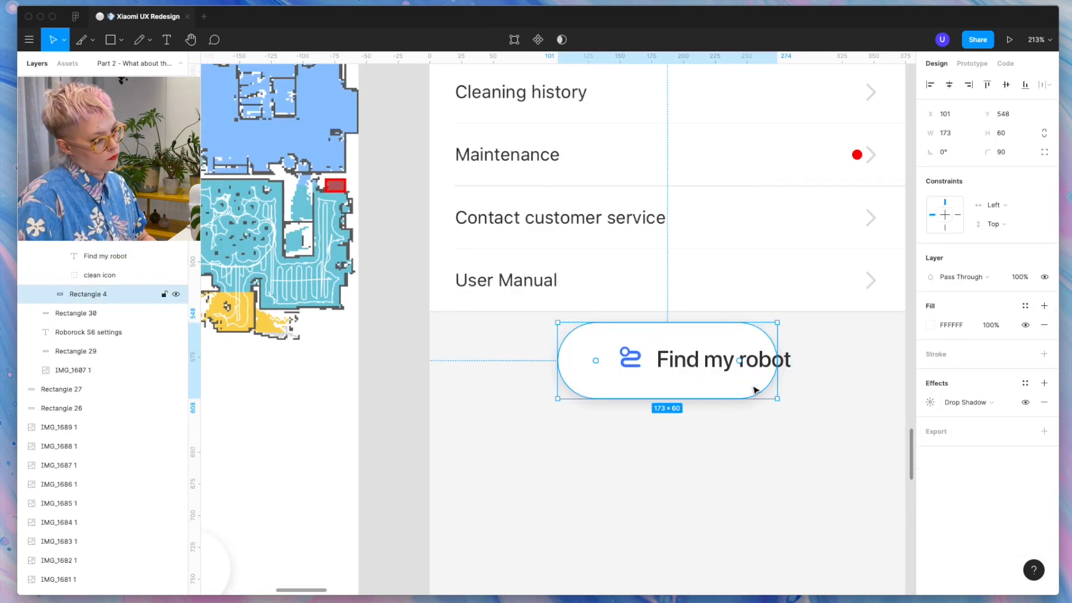
{"action": "left_click", "coordinate": [630, 358]}
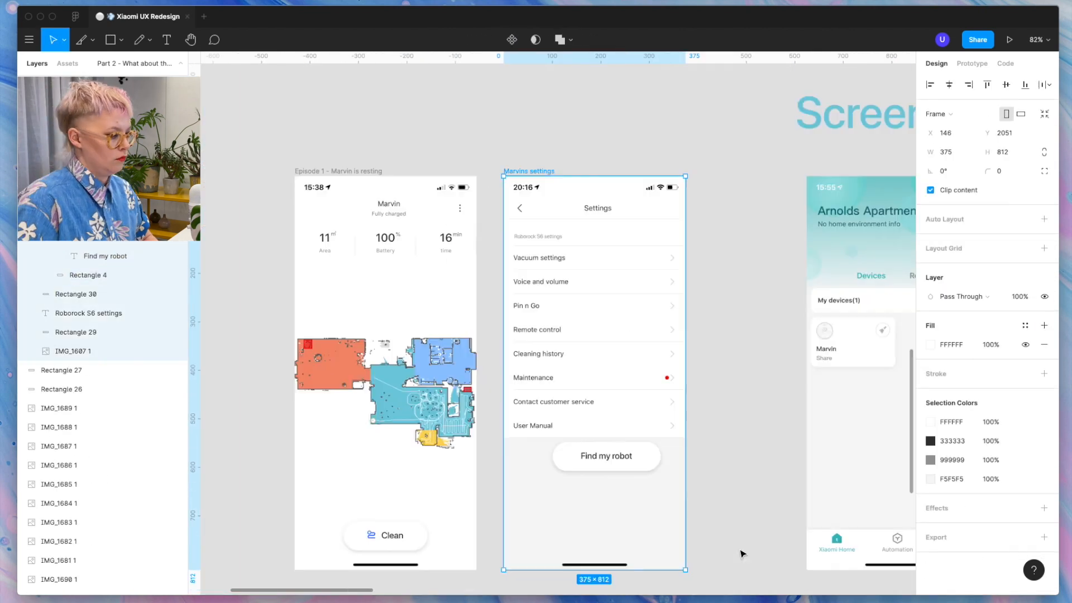
{"action": "left_click_drag", "start_coordinate": [89, 275], "coordinate": [105, 265]}
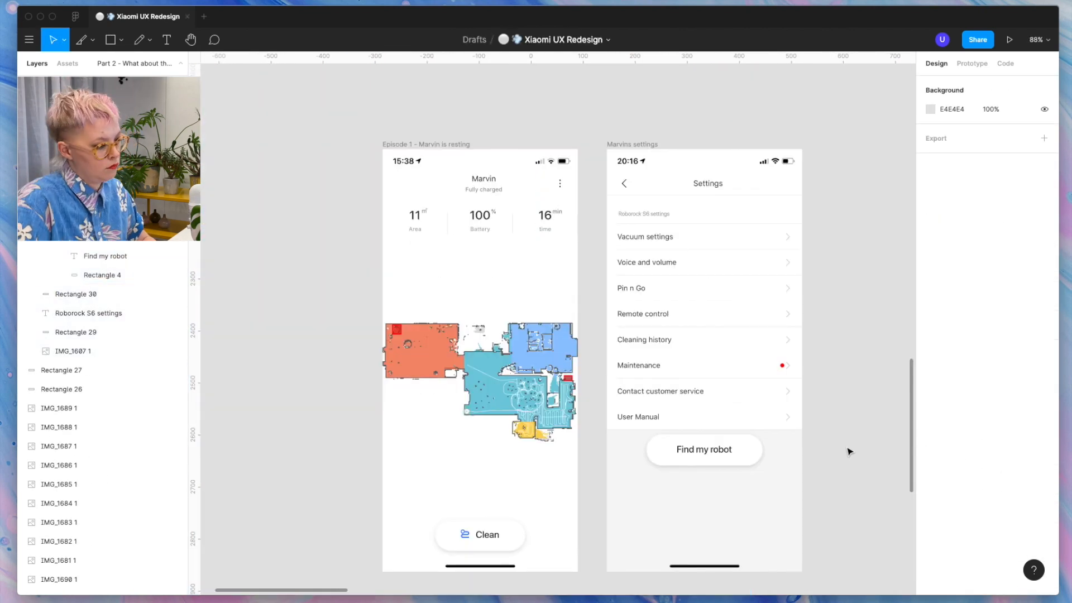
{"action": "mouse_move", "coordinate": [735, 460]}
{"action": "left_mouse_down"}
{"action": "mouse_move", "coordinate": [735, 533]}
{"action": "mouse_move", "coordinate": [735, 460]}
{"action": "left_mouse_up"}
{"action": "scroll", "coordinate": [734, 512], "scroll_direction": "up", "scroll_amount": 5}
{"action": "left_click", "coordinate": [734, 512]}
{"action": "scroll", "coordinate": [669, 399], "scroll_direction": "down", "scroll_amount": 3}
{"action": "left_click_drag", "start_coordinate": [668, 399], "coordinate": [668, 351]}
{"action": "left_click", "coordinate": [859, 443]}
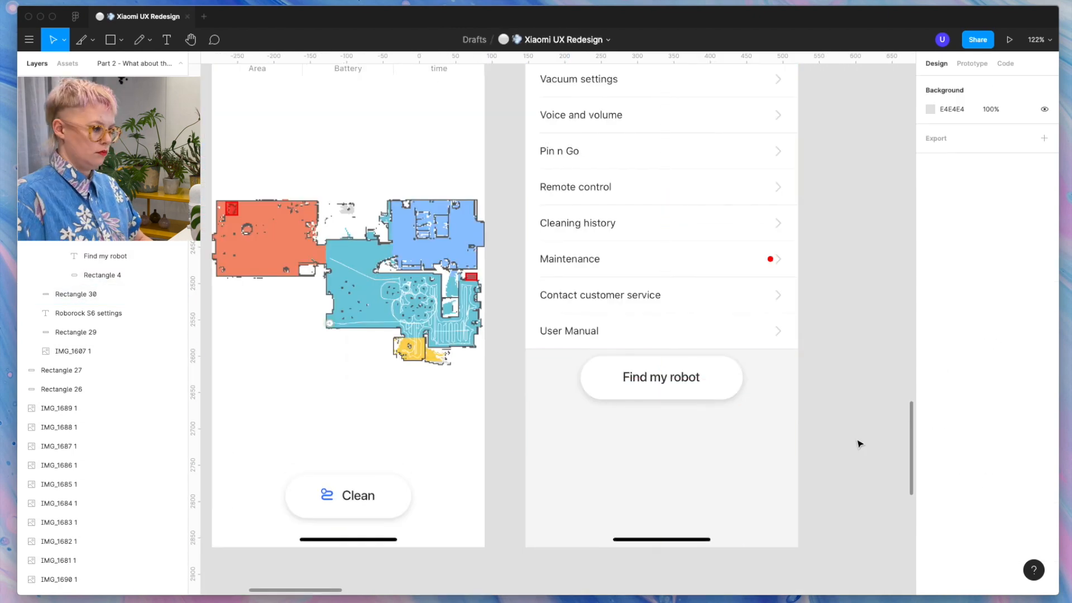
Place a copy of the global settings screenshot below the frames and crop it to its Devices and General sections.
{"action": "scroll", "coordinate": [854, 441], "scroll_direction": "down", "scroll_amount": 5}
{"action": "scroll", "coordinate": [613, 170], "scroll_direction": "right", "scroll_amount": 10}
{"action": "scroll", "coordinate": [613, 170], "scroll_direction": "up", "scroll_amount": 5}
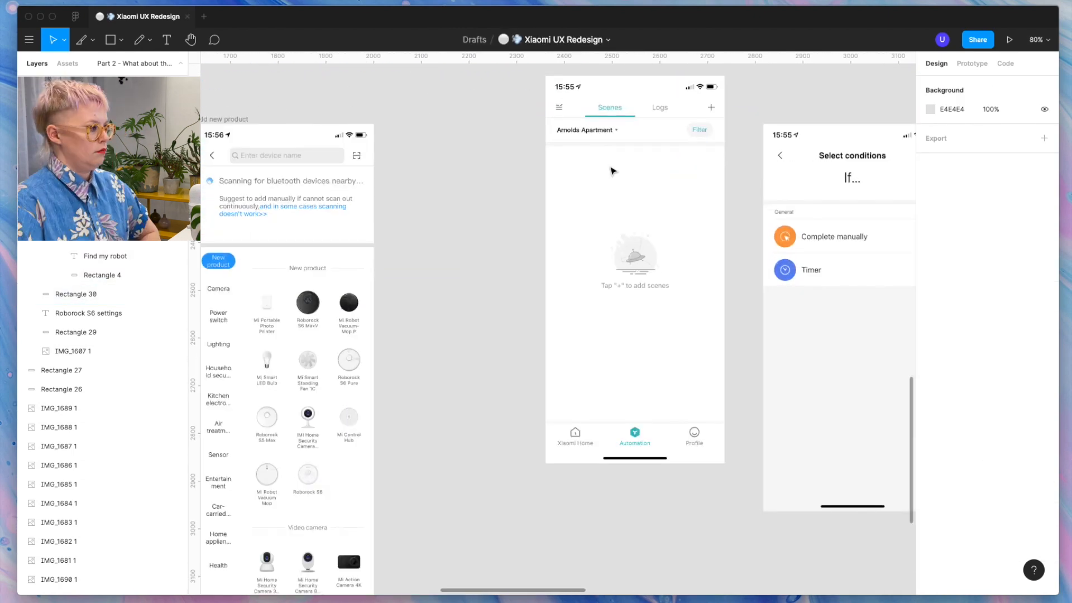
{"action": "scroll", "coordinate": [567, 353], "scroll_direction": "right", "scroll_amount": 15}
{"action": "scroll", "coordinate": [491, 227], "scroll_direction": "down", "scroll_amount": 1}
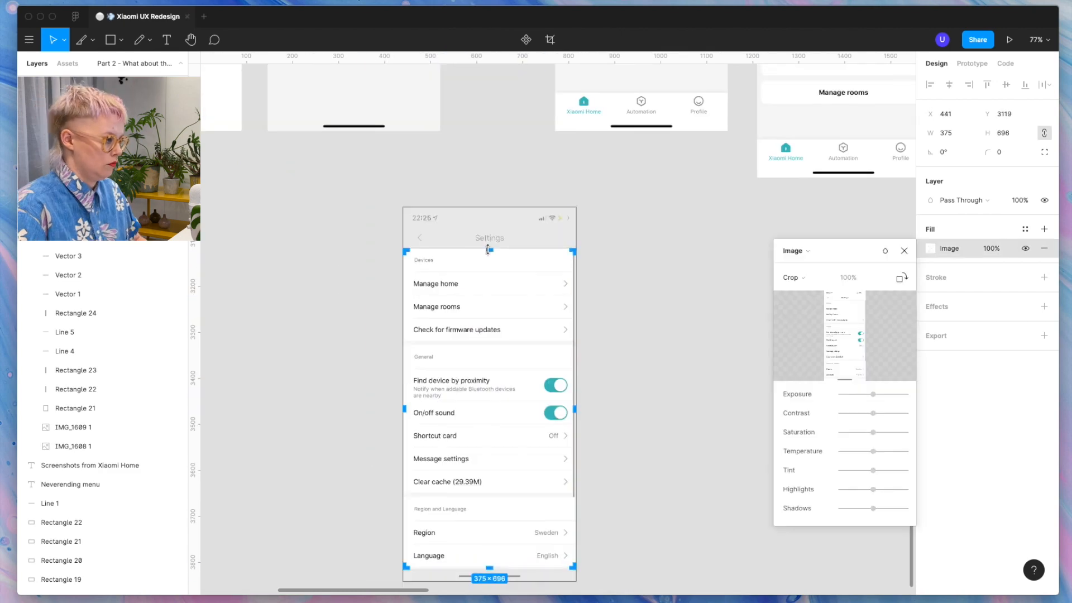
{"action": "scroll", "coordinate": [597, 214], "scroll_direction": "down", "scroll_amount": 2}
{"action": "left_click", "coordinate": [597, 215]}
Lengthen the Marvins settings frame to 1734 with a light grey background and place the cropped global settings beneath the Find my robot button.
{"action": "scroll", "coordinate": [596, 215], "scroll_direction": "up", "scroll_amount": 10}
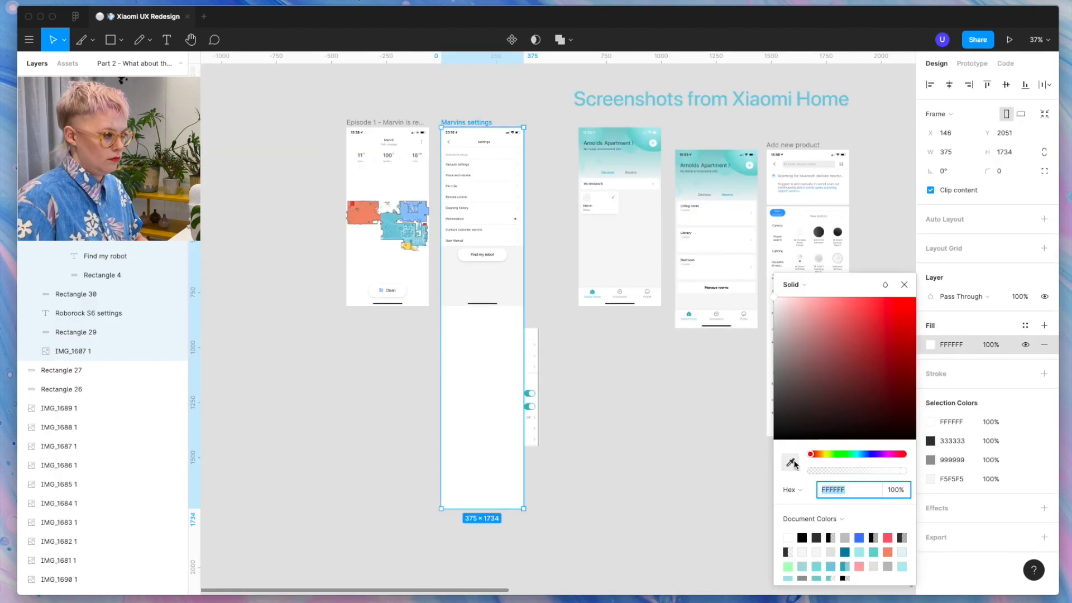
{"action": "scroll", "coordinate": [478, 314], "scroll_direction": "up", "scroll_amount": 5}
{"action": "left_click_drag", "start_coordinate": [479, 314], "coordinate": [478, 299]}
{"action": "left_click", "coordinate": [755, 452]}
{"action": "scroll", "coordinate": [755, 452], "scroll_direction": "down", "scroll_amount": 5}
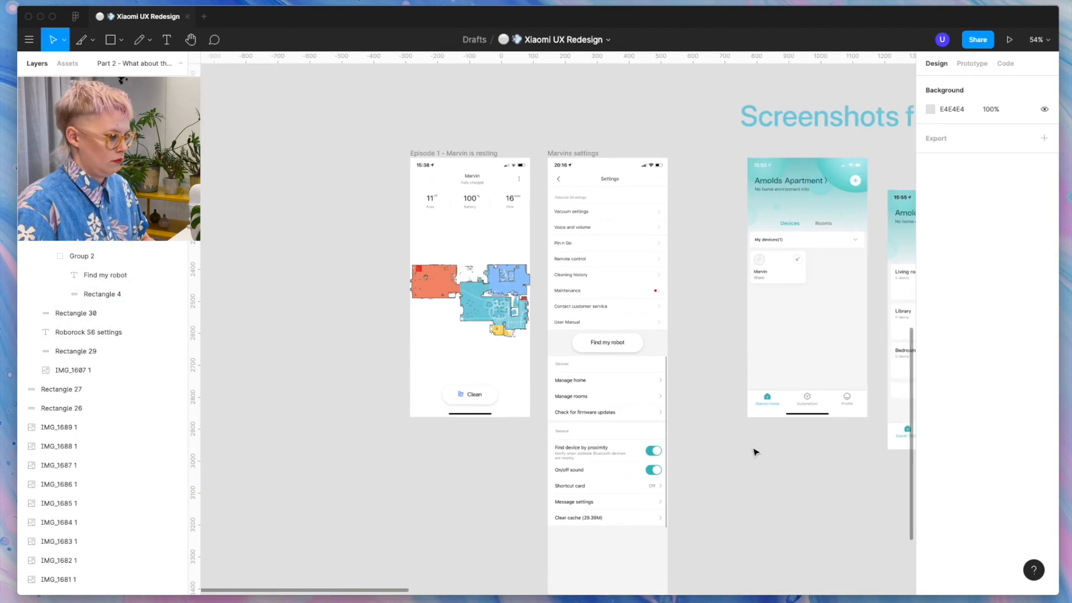
Place another copy of the cropped global settings screenshot beneath the General section and crop it to Region and Language.
{"action": "scroll", "coordinate": [614, 342], "scroll_direction": "up", "scroll_amount": 2}
{"action": "left_click", "coordinate": [608, 349]}
{"action": "key", "text": "Delete"}
{"action": "scroll", "coordinate": [512, 406], "scroll_direction": "up", "scroll_amount": 3}
{"action": "scroll", "coordinate": [521, 374], "scroll_direction": "down", "scroll_amount": 4}
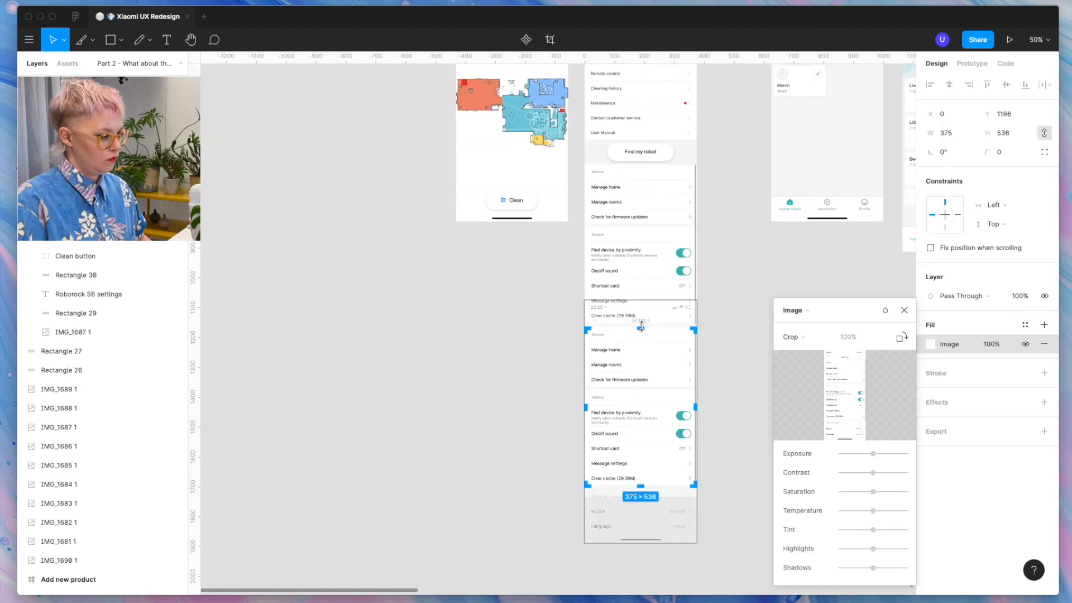
{"action": "scroll", "coordinate": [645, 428], "scroll_direction": "up", "scroll_amount": 3}
{"action": "key", "text": "Escape"}
{"action": "scroll", "coordinate": [821, 388], "scroll_direction": "up", "scroll_amount": 5}
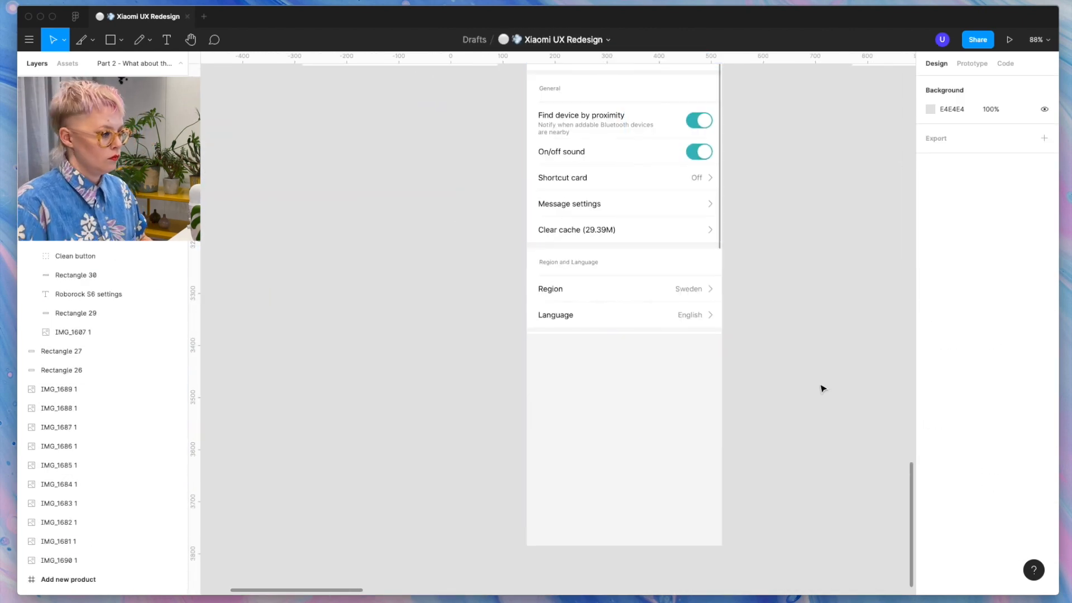
Cover the scroll bar beside the Devices rows with an 8 × 200 rectangle filled FFFFFF.
{"action": "scroll", "coordinate": [775, 350], "scroll_direction": "up", "scroll_amount": 5}
{"action": "key", "text": "r"}
{"action": "mouse_move", "coordinate": [601, 164]}
{"action": "left_mouse_down"}
{"action": "mouse_move", "coordinate": [616, 284]}
{"action": "mouse_move", "coordinate": [613, 432]}
{"action": "left_mouse_up"}
{"action": "scroll", "coordinate": [608, 427], "scroll_direction": "up", "scroll_amount": 5}
{"action": "left_click", "coordinate": [930, 344]}
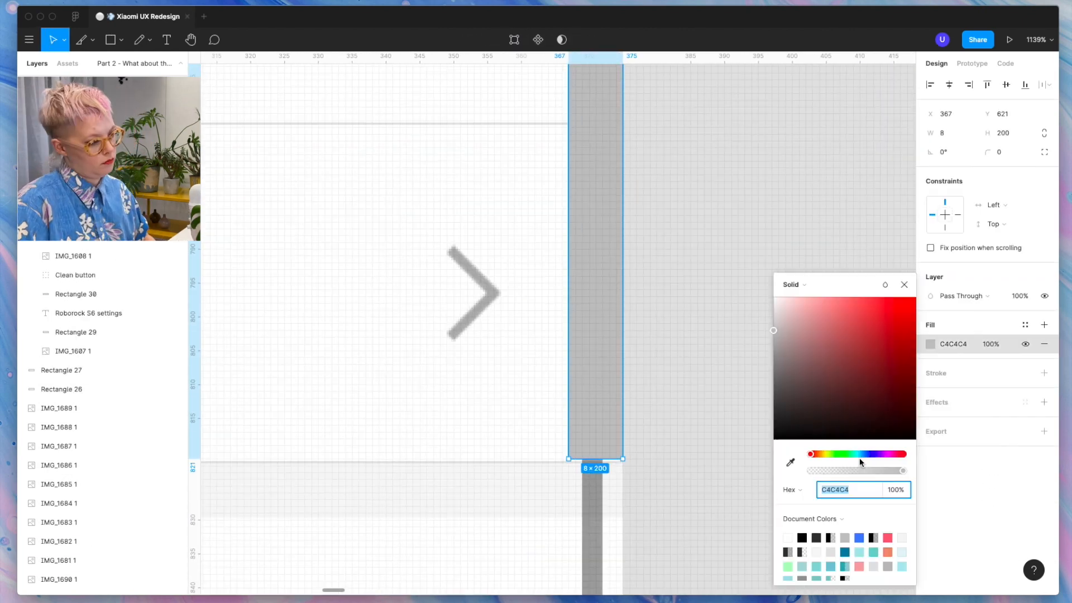
{"action": "type", "text": "FFFFFF"}
Place a copy of the white cover rectangle over the General section's scroll bar and lengthen it to about 321.
{"action": "scroll", "coordinate": [569, 335], "scroll_direction": "down", "scroll_amount": 5}
{"action": "left_click_drag", "start_coordinate": [572, 269], "coordinate": [572, 476]}
{"action": "scroll", "coordinate": [573, 363], "scroll_direction": "up", "scroll_amount": 5}
{"action": "scroll", "coordinate": [572, 316], "scroll_direction": "down", "scroll_amount": 5}
{"action": "left_click_drag", "start_coordinate": [524, 181], "coordinate": [524, 355]}
{"action": "scroll", "coordinate": [530, 335], "scroll_direction": "up", "scroll_amount": 10}
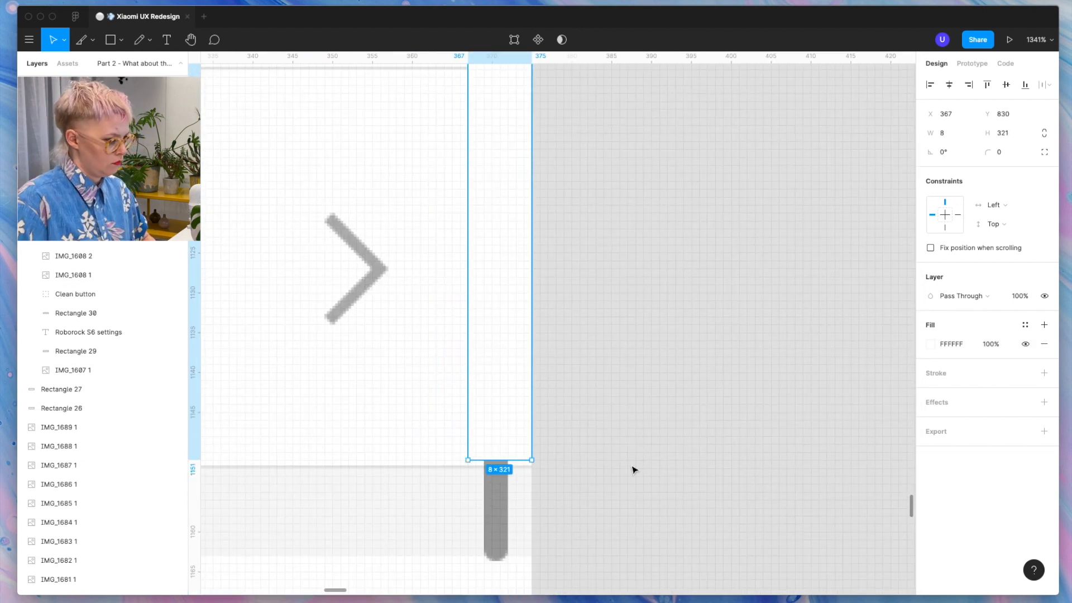
Cover the scroll bar inside the grey band below General with a rectangle in the band's colour.
{"action": "key", "text": "r"}
{"action": "left_click_drag", "start_coordinate": [500, 431], "coordinate": [581, 560]}
{"action": "left_click", "coordinate": [931, 345]}
{"action": "scroll", "coordinate": [538, 444], "scroll_direction": "up", "scroll_amount": 8}
{"action": "left_click_drag", "start_coordinate": [517, 377], "coordinate": [517, 430]}
Extend the grey band's upper divider with a 9 px line, stroke E5E5E5, weight 0.33.
{"action": "key", "text": "l"}
{"action": "left_click_drag", "start_coordinate": [282, 425], "coordinate": [737, 425]}
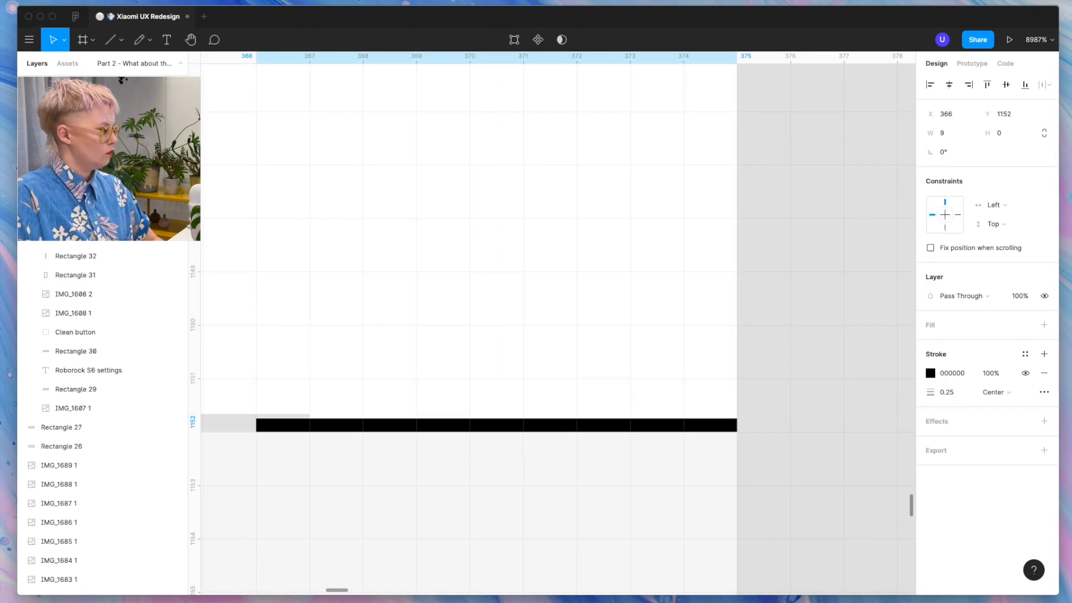
{"action": "key", "text": "Return"}
{"action": "type", "text": "0.35"}
{"action": "key", "text": "Return"}
{"action": "scroll", "coordinate": [251, 413], "scroll_direction": "up", "scroll_amount": 4}
{"action": "left_click", "coordinate": [930, 373]}
{"action": "left_click", "coordinate": [268, 455]}
Cover the scroll bar remnant just beneath the grey band with a white rectangle.
{"action": "scroll", "coordinate": [360, 360], "scroll_direction": "down", "scroll_amount": 10}
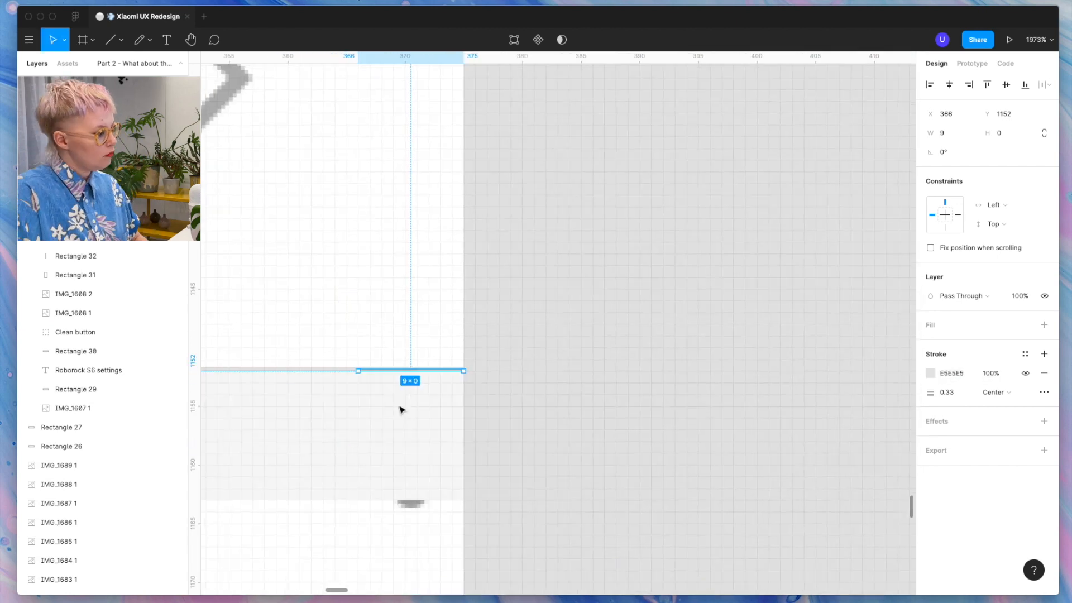
{"action": "left_click_drag", "start_coordinate": [530, 303], "coordinate": [530, 432]}
{"action": "left_click", "coordinate": [929, 346]}
{"action": "scroll", "coordinate": [625, 290], "scroll_direction": "down", "scroll_amount": 5}
Duplicate the short divider line up through the General section to complete the row separators cut by the white cover.
{"action": "left_click", "coordinate": [642, 240]}
{"action": "scroll", "coordinate": [603, 357], "scroll_direction": "up", "scroll_amount": 5}
{"action": "key", "text": "super+d"}
{"action": "key", "text": "shift+Up"}
{"action": "key", "text": "shift+Up"}
{"action": "key", "text": "shift+Up"}
{"action": "key", "text": "shift+Up"}
{"action": "key", "text": "shift+Up"}
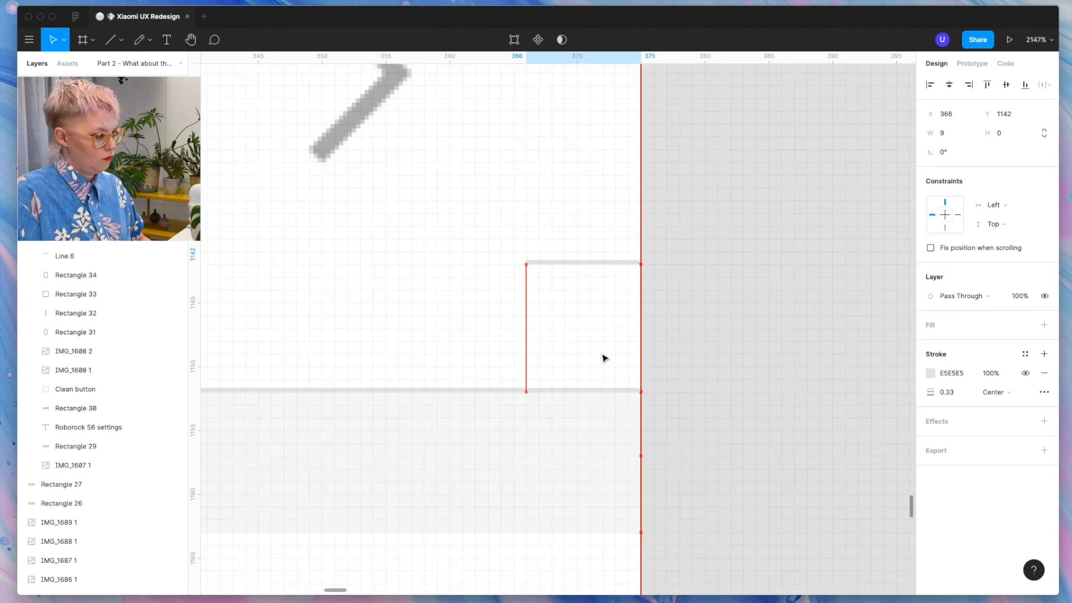
{"action": "scroll", "coordinate": [654, 359], "scroll_direction": "up", "scroll_amount": 5}
{"action": "scroll", "coordinate": [654, 359], "scroll_direction": "down", "scroll_amount": 4}
{"action": "key", "text": "super+d"}
{"action": "key", "text": "shift+Down"}
{"action": "key", "text": "shift+Down"}
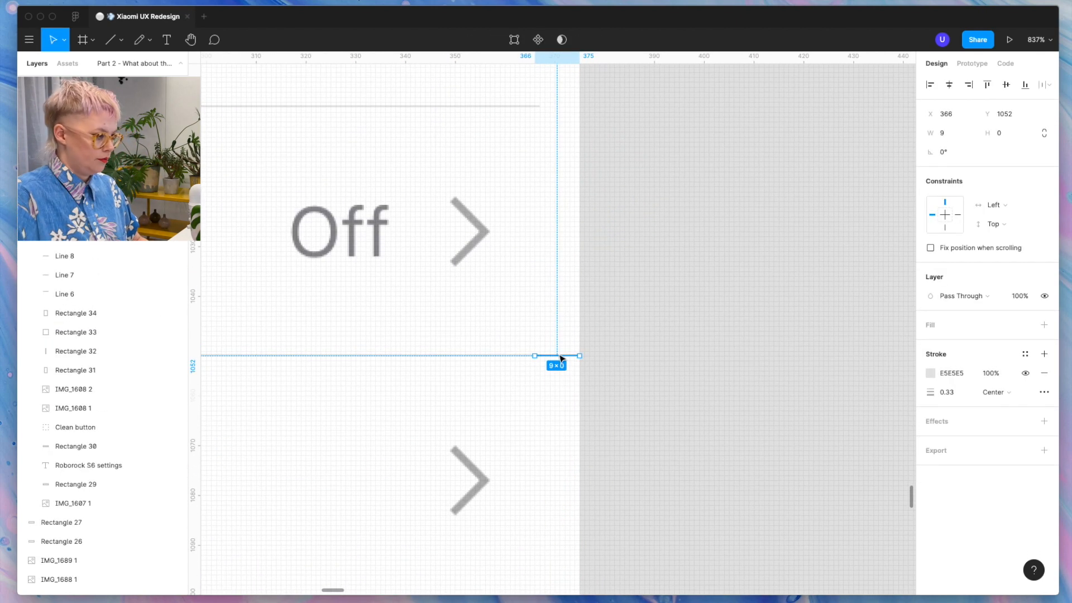
{"action": "scroll", "coordinate": [534, 146], "scroll_direction": "up", "scroll_amount": 3}
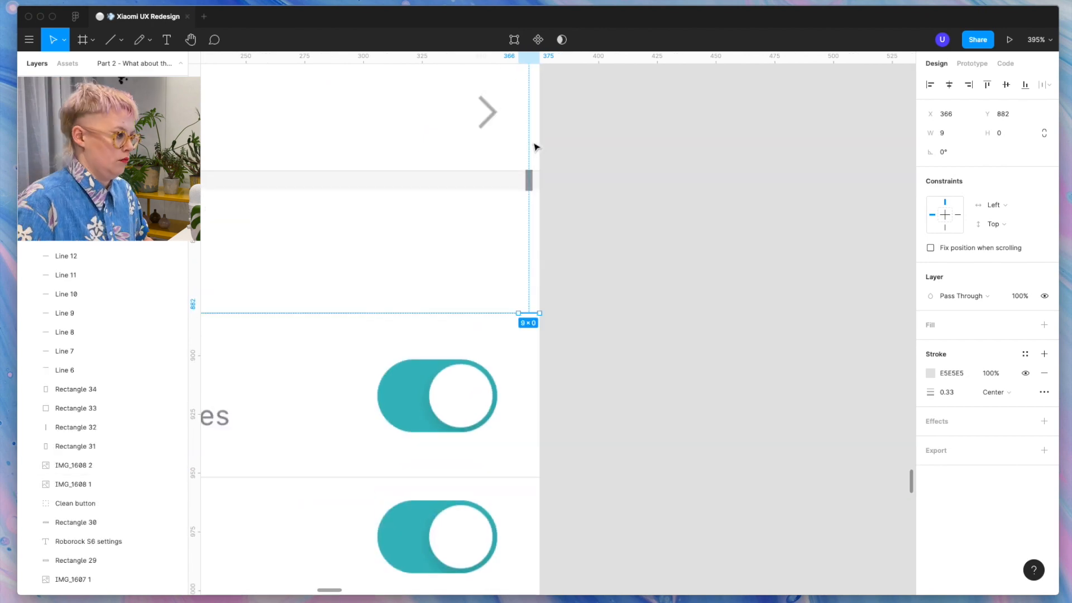
Cover the scroll bar in the gap between Devices and General with a 6 × 8 rectangle filled F7F7F7 at Y 821.66.
{"action": "scroll", "coordinate": [536, 167], "scroll_direction": "up", "scroll_amount": 10}
{"action": "key", "text": "r"}
{"action": "left_click_drag", "start_coordinate": [492, 169], "coordinate": [587, 314]}
{"action": "type", "text": "821.6"}
{"action": "key", "text": "Return"}
{"action": "scroll", "coordinate": [499, 161], "scroll_direction": "up", "scroll_amount": 5}
{"action": "left_click", "coordinate": [1021, 115]}
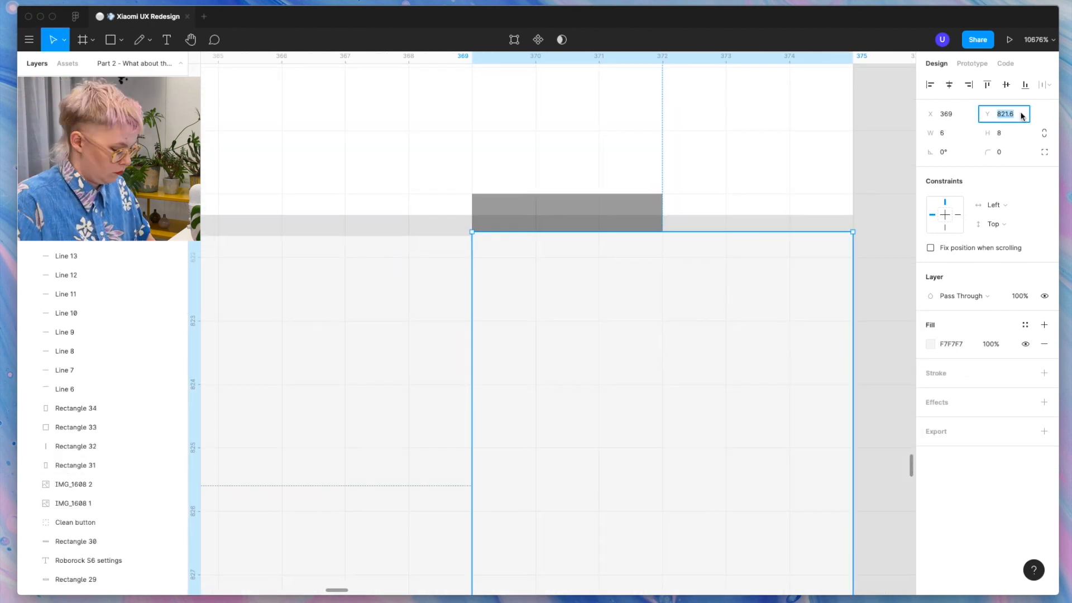
{"action": "type", "text": "821.66"}
{"action": "key", "text": "Return"}
Fine-tune the white cover rectangles' edges at the grey gap, making the one beside Devices 200.33 high.
{"action": "scroll", "coordinate": [790, 213], "scroll_direction": "down", "scroll_amount": 8}
{"action": "left_click", "coordinate": [676, 324]}
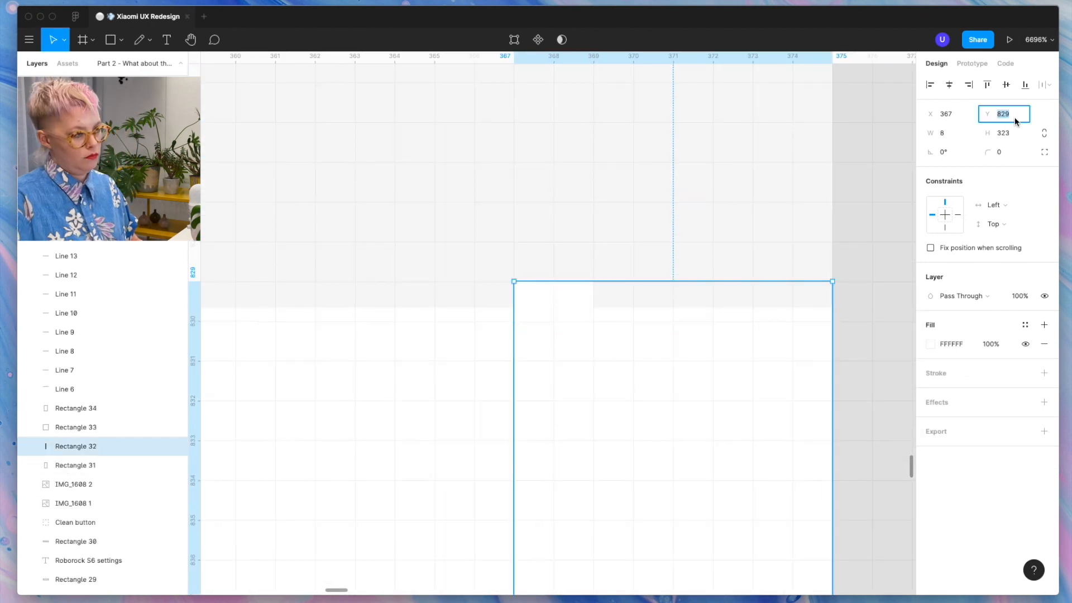
{"action": "scroll", "coordinate": [784, 154], "scroll_direction": "down", "scroll_amount": 2}
{"action": "left_click", "coordinate": [785, 155]}
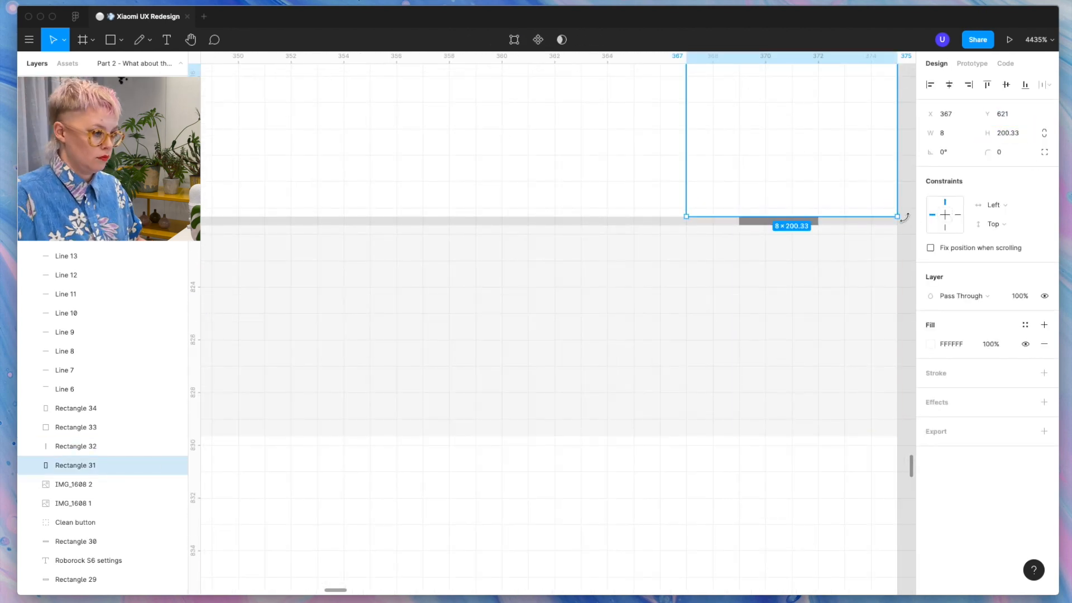
Draw a short divider line along the upper edge of the gap between Devices and General and enter 821.66 as its Y position.
{"action": "key", "text": "l"}
{"action": "left_click_drag", "start_coordinate": [660, 233], "coordinate": [898, 233]}
{"action": "scroll", "coordinate": [823, 225], "scroll_direction": "up", "scroll_amount": 1}
{"action": "key", "text": "Up"}
{"action": "left_click", "coordinate": [1017, 114]}
{"action": "type", "text": "821.66"}
{"action": "scroll", "coordinate": [873, 268], "scroll_direction": "down", "scroll_amount": 12}
{"action": "left_click", "coordinate": [873, 268]}
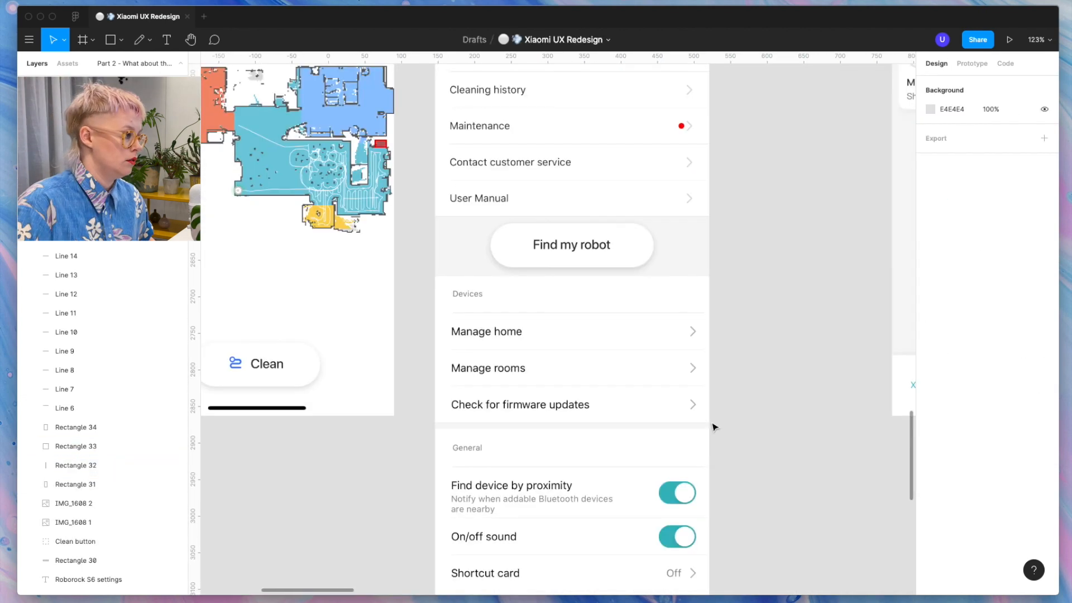
Set up an orange "Hamburger" section below the Marvins settings frame with a divider bar and a copy of the Marvin resting screen.
{"action": "scroll", "coordinate": [714, 427], "scroll_direction": "down", "scroll_amount": 10}
{"action": "scroll", "coordinate": [714, 426], "scroll_direction": "down", "scroll_amount": 3}
{"action": "scroll", "coordinate": [713, 426], "scroll_direction": "right", "scroll_amount": 10}
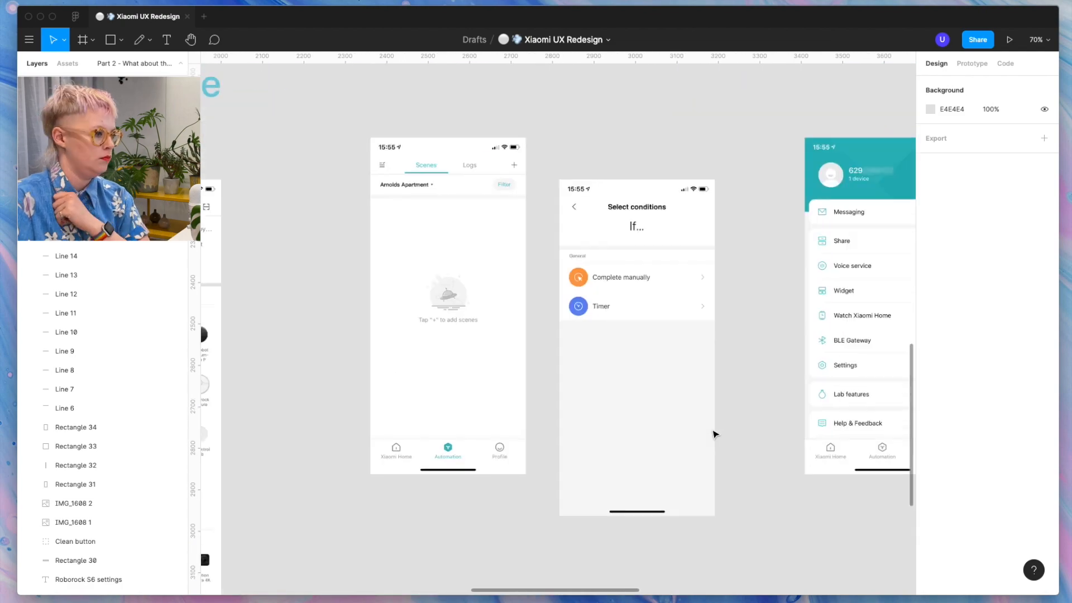
{"action": "scroll", "coordinate": [464, 354], "scroll_direction": "down", "scroll_amount": 3}
{"action": "scroll", "coordinate": [461, 98], "scroll_direction": "down", "scroll_amount": 5}
{"action": "left_click", "coordinate": [447, 385]}
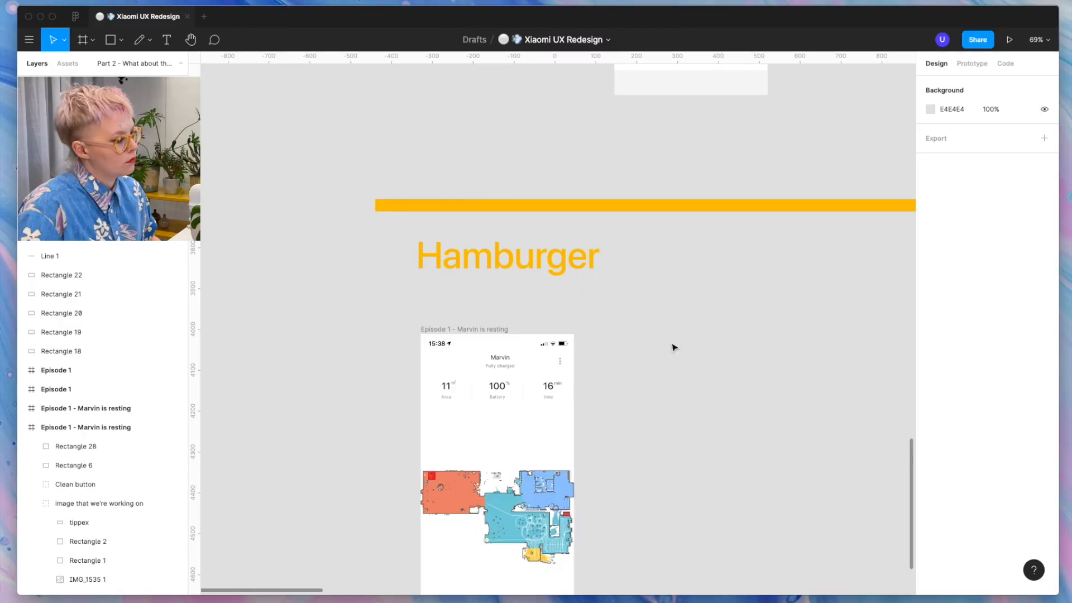
Turn a copy of the Overflow menu icon into a hamburger icon with three 16 px lines, stroke 333333, weight 2 and rounded ends.
{"action": "scroll", "coordinate": [673, 348], "scroll_direction": "down", "scroll_amount": 2}
{"action": "scroll", "coordinate": [687, 352], "scroll_direction": "up", "scroll_amount": 3}
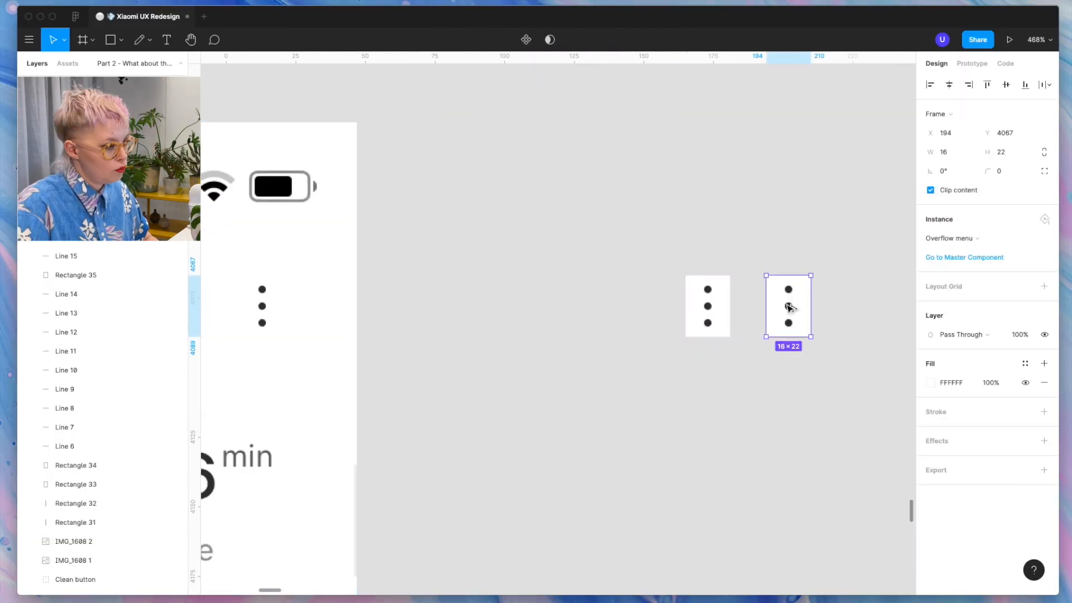
{"action": "left_click_drag", "start_coordinate": [553, 260], "coordinate": [718, 267]}
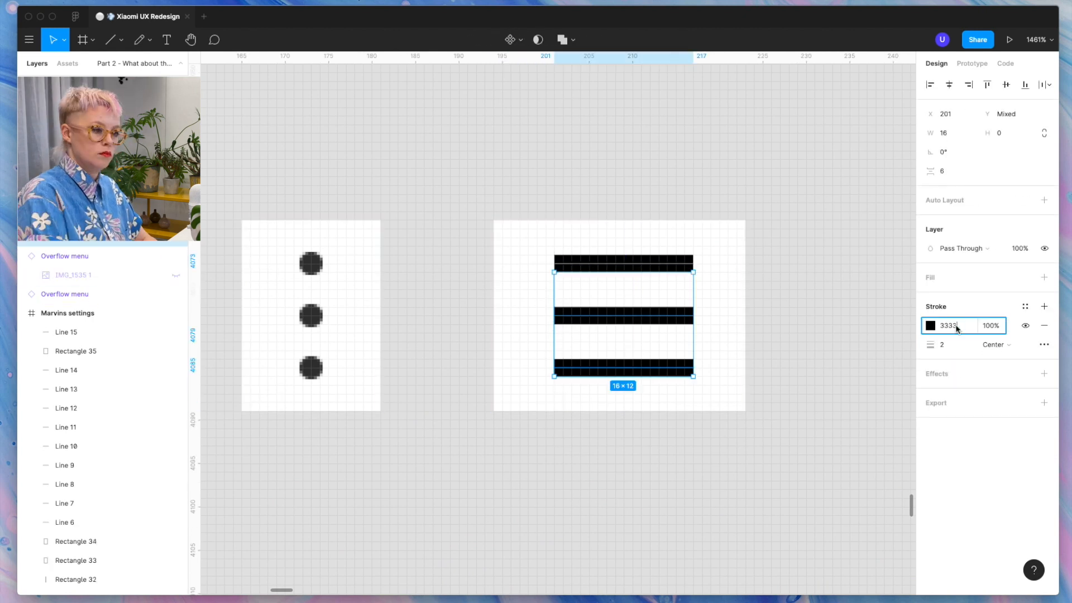
{"action": "left_click", "coordinate": [1044, 344]}
{"action": "left_click", "coordinate": [814, 392]}
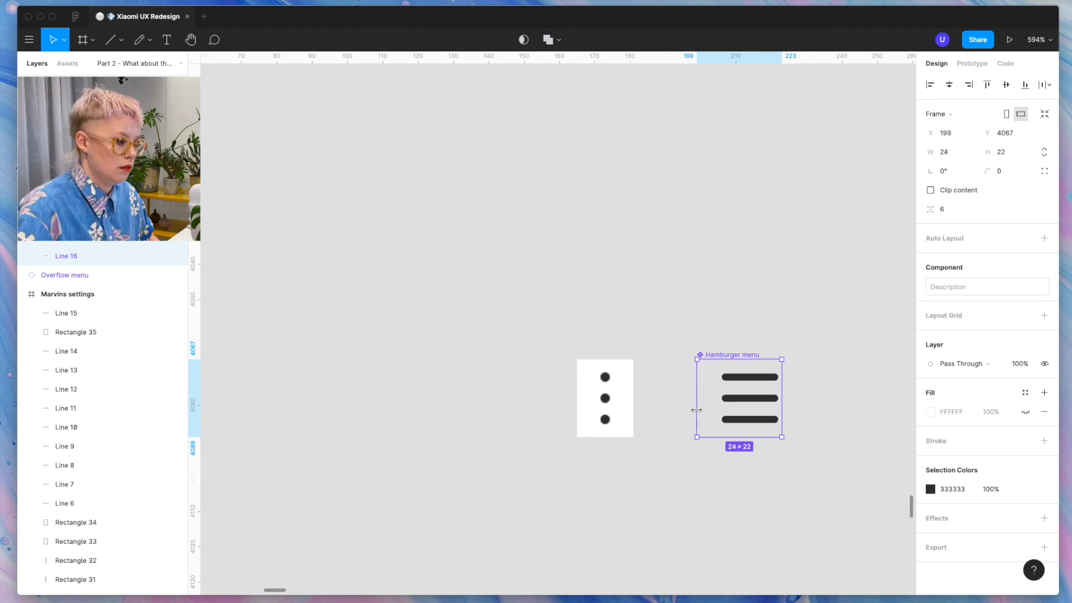
Add the Hamburger menu component to the Marvin resting screen's header, opposite the three-dot icon.
{"action": "left_click", "coordinate": [71, 70]}
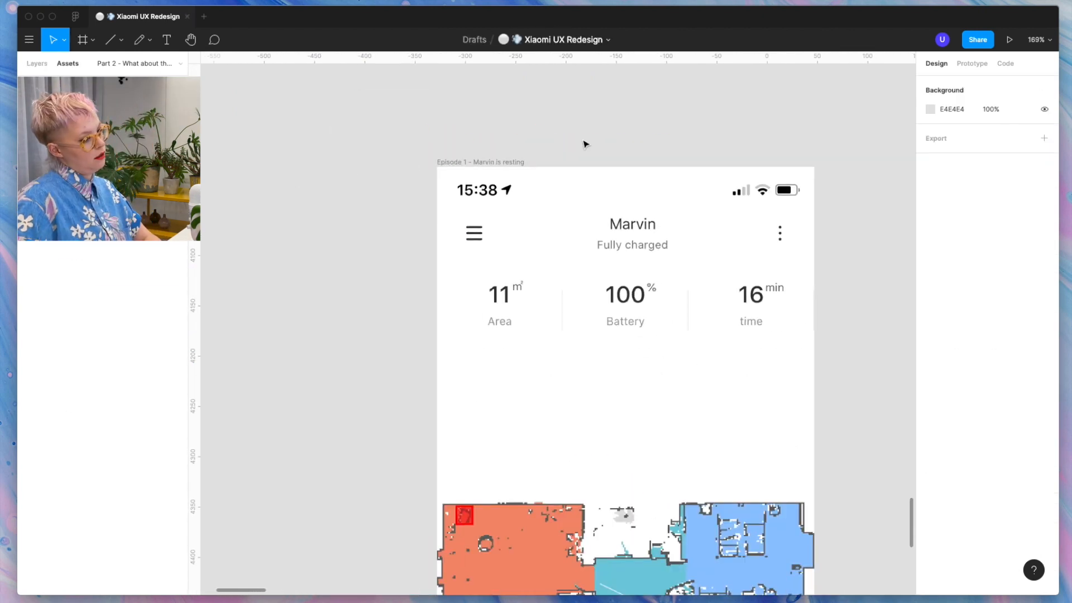
{"action": "scroll", "coordinate": [585, 144], "scroll_direction": "down", "scroll_amount": 5}
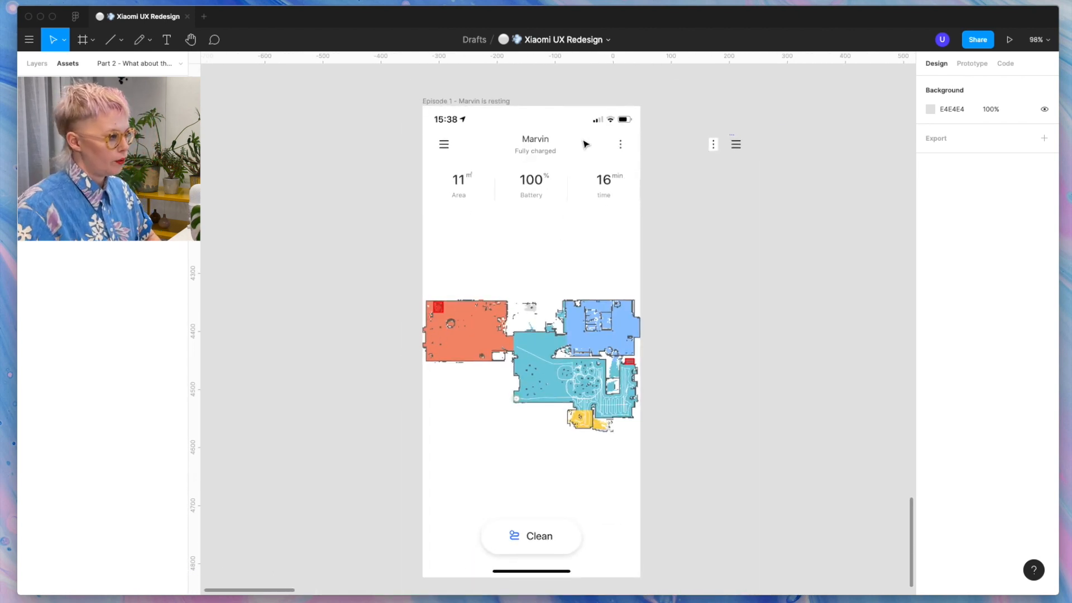
{"action": "scroll", "coordinate": [585, 144], "scroll_direction": "down", "scroll_amount": 5}
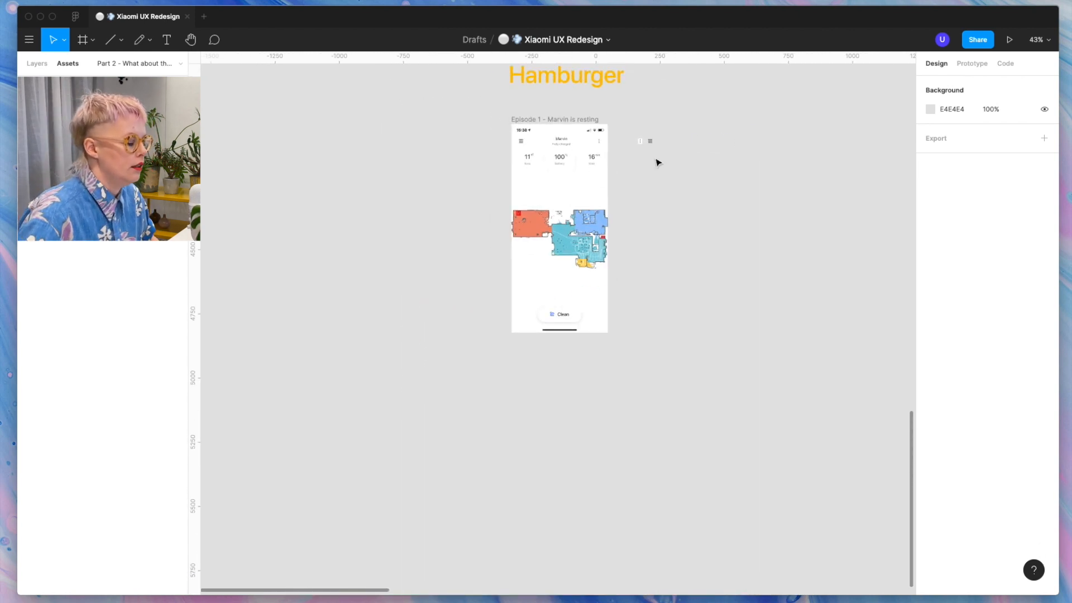
Create an iPhone 11 Pro / X frame beside the Marvin resting screen in the Hamburger section.
{"action": "scroll", "coordinate": [658, 162], "scroll_direction": "up", "scroll_amount": 5}
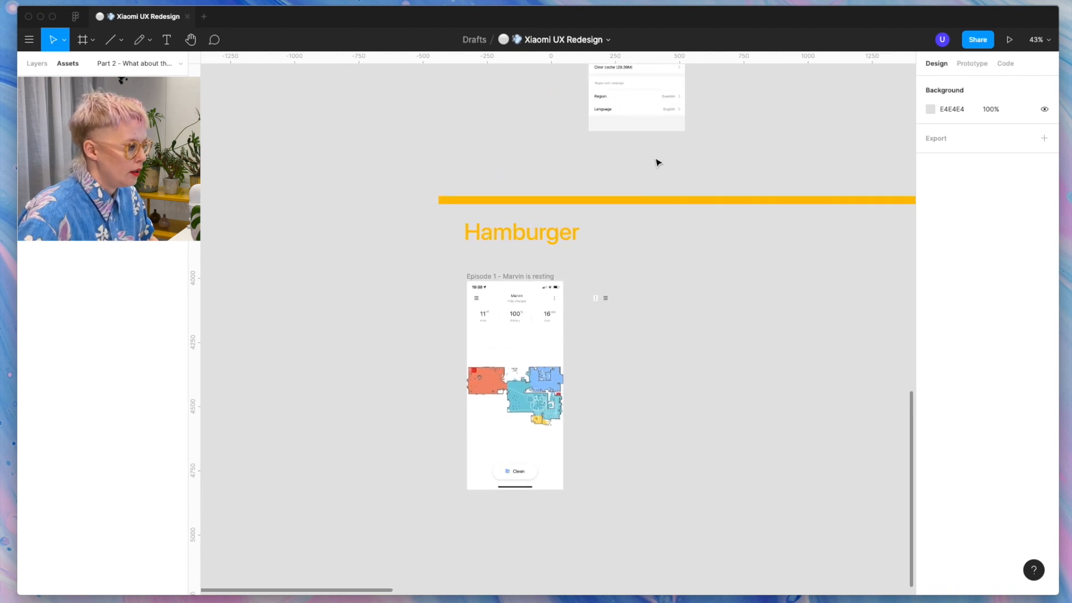
{"action": "scroll", "coordinate": [743, 407], "scroll_direction": "down", "scroll_amount": 1}
{"action": "scroll", "coordinate": [743, 407], "scroll_direction": "right", "scroll_amount": 2}
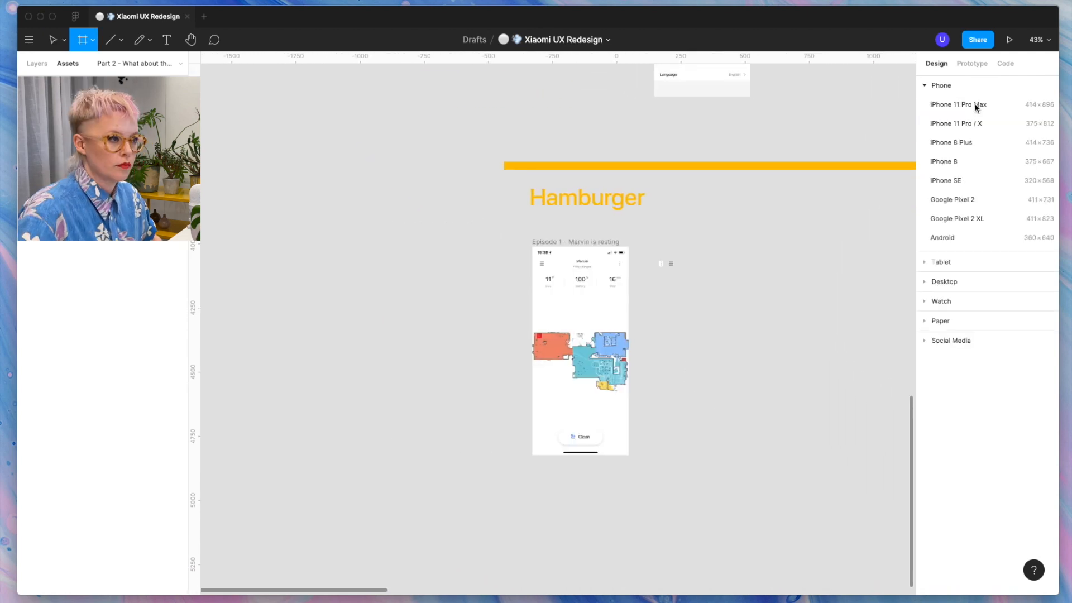
{"action": "left_click", "coordinate": [956, 124]}
{"action": "scroll", "coordinate": [588, 466], "scroll_direction": "right", "scroll_amount": 2}
{"action": "key", "text": "t"}
{"action": "key", "text": "Escape"}
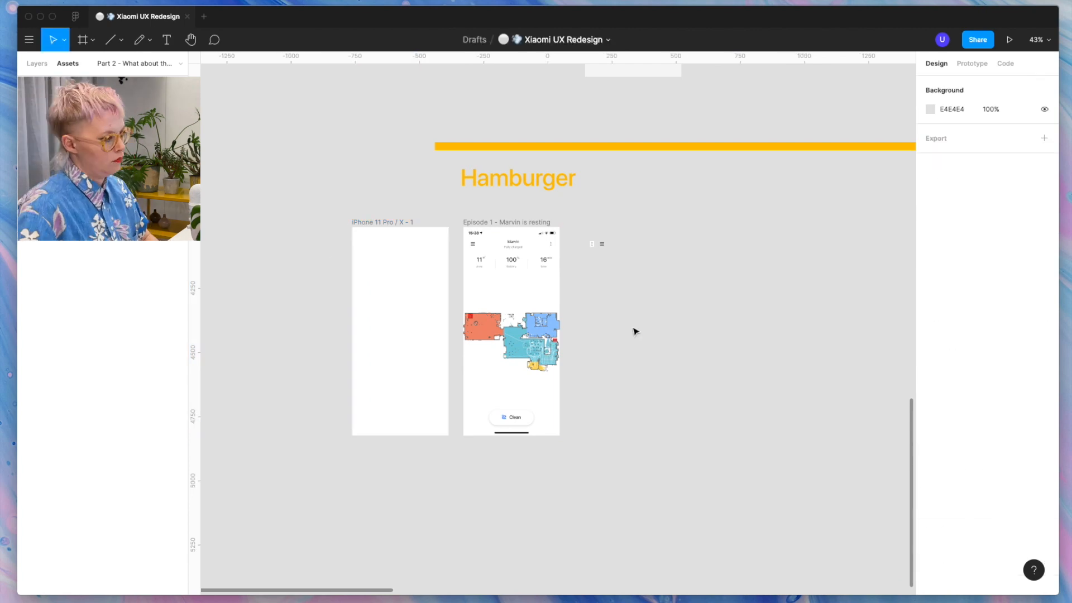
Add the menu entries "Add more devices", "Automation" and "Profile" to the new frame in SF Pro Display Semibold, size 25.
{"action": "scroll", "coordinate": [571, 170], "scroll_direction": "up", "scroll_amount": 15}
{"action": "left_click", "coordinate": [37, 64]}
{"action": "scroll", "coordinate": [369, 312], "scroll_direction": "down", "scroll_amount": 15}
{"action": "double_click", "coordinate": [408, 191]}
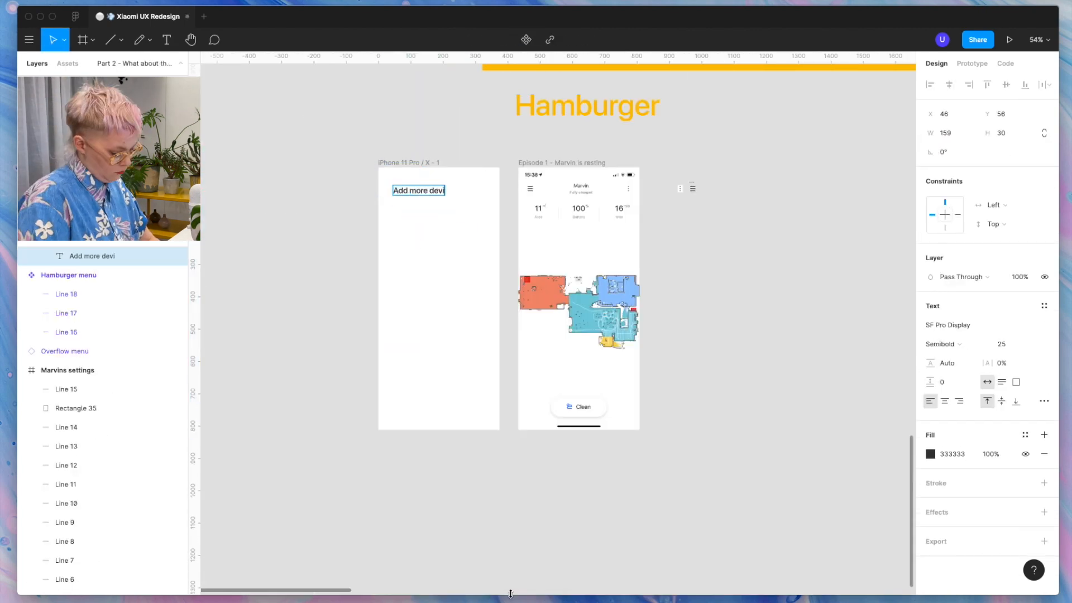
{"action": "key", "text": "Escape"}
{"action": "key", "text": "Escape"}
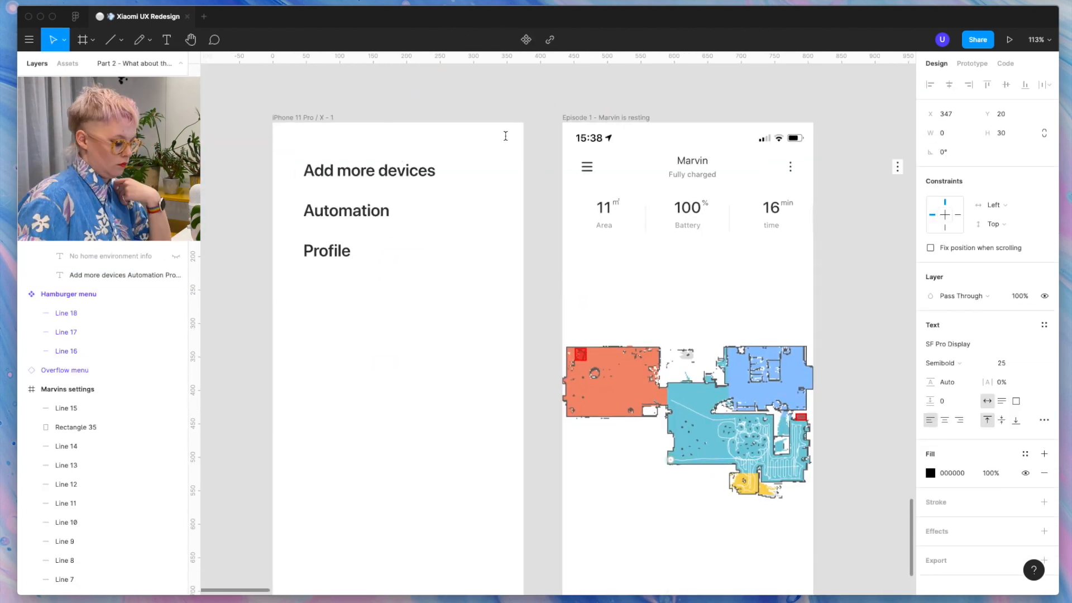
Add an "X" close mark in a lighter font weight at the upper-right corner of the menu frame.
{"action": "left_click", "coordinate": [936, 363]}
{"action": "left_click", "coordinate": [949, 380]}
{"action": "scroll", "coordinate": [485, 149], "scroll_direction": "up", "scroll_amount": 5}
{"action": "scroll", "coordinate": [502, 147], "scroll_direction": "down", "scroll_amount": 5}
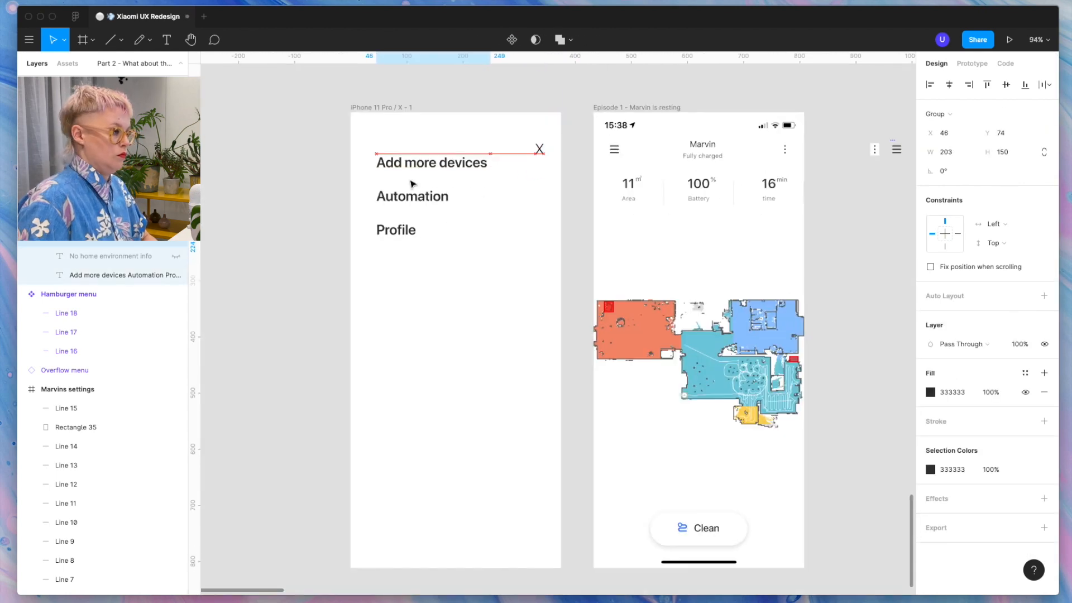
Move the menu entries lower in the frame and add "Settings" below Profile.
{"action": "left_click_drag", "start_coordinate": [411, 182], "coordinate": [411, 212]}
{"action": "left_click", "coordinate": [574, 200]}
{"action": "scroll", "coordinate": [575, 201], "scroll_direction": "down", "scroll_amount": 3}
{"action": "scroll", "coordinate": [647, 235], "scroll_direction": "right", "scroll_amount": 3}
{"action": "double_click", "coordinate": [296, 209]}
{"action": "key", "text": "Return"}
{"action": "type", "text": "Settings"}
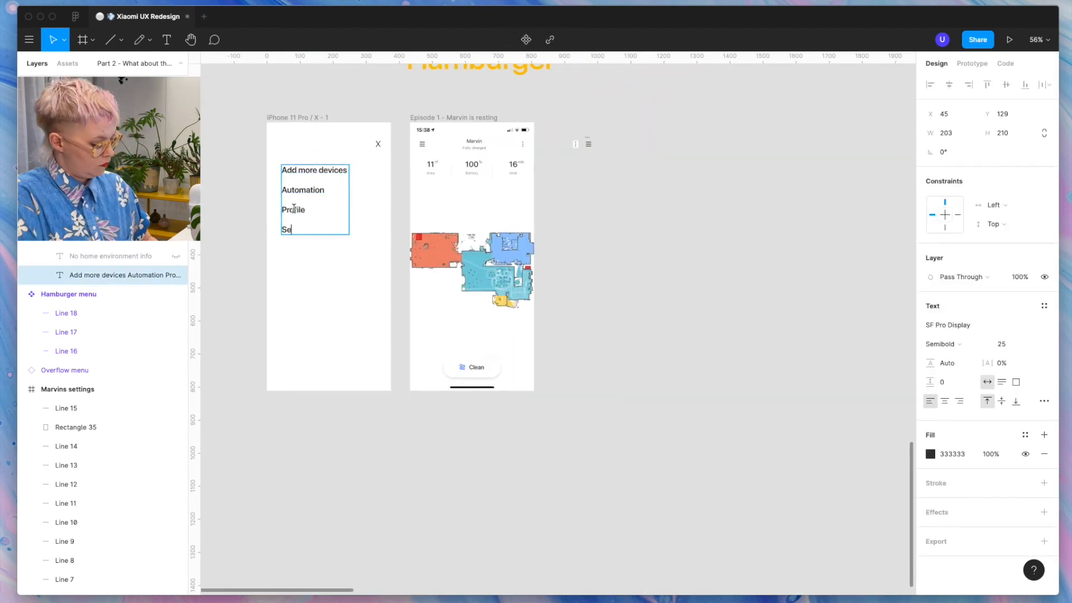
{"action": "left_click", "coordinate": [335, 503]}
Move the two menu icon components up beside the Hamburger heading and shift both frames right to line up under it.
{"action": "scroll", "coordinate": [335, 502], "scroll_direction": "up", "scroll_amount": 3}
{"action": "left_click_drag", "start_coordinate": [629, 203], "coordinate": [682, 229]}
{"action": "left_click_drag", "start_coordinate": [661, 223], "coordinate": [684, 138]}
{"action": "left_click_drag", "start_coordinate": [330, 192], "coordinate": [614, 391]}
{"action": "scroll", "coordinate": [720, 169], "scroll_direction": "down", "scroll_amount": 3}
{"action": "scroll", "coordinate": [691, 259], "scroll_direction": "down", "scroll_amount": 3}
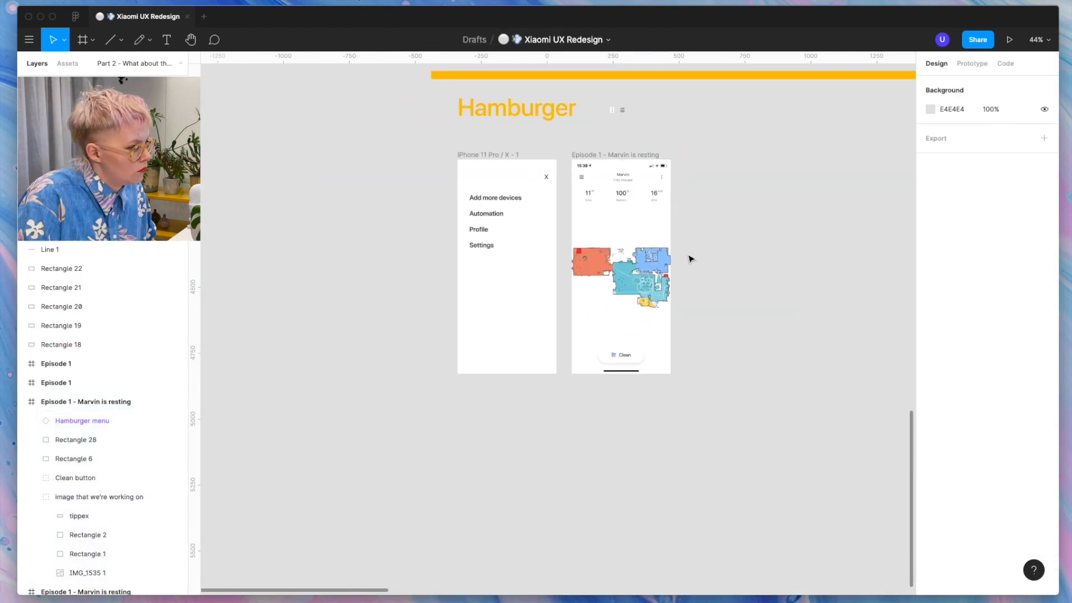
Set up a "Bringing tab bar back" section below the Hamburger section with a copy of the Xiaomi Home start screenshot.
{"action": "scroll", "coordinate": [748, 273], "scroll_direction": "up", "scroll_amount": 8}
{"action": "scroll", "coordinate": [794, 311], "scroll_direction": "down", "scroll_amount": 3}
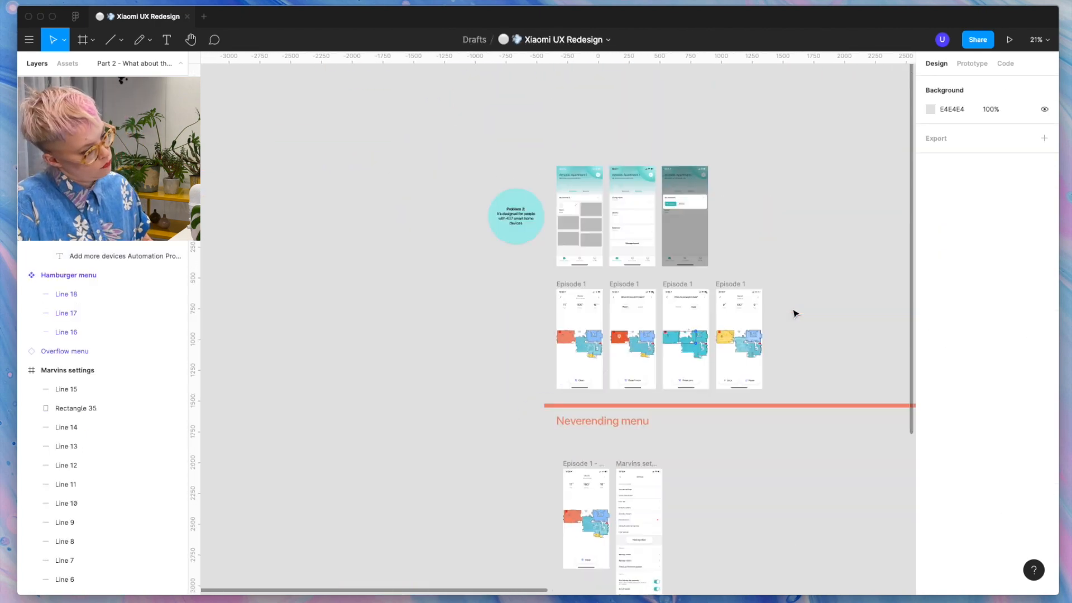
{"action": "scroll", "coordinate": [727, 311], "scroll_direction": "down", "scroll_amount": 8}
{"action": "scroll", "coordinate": [606, 213], "scroll_direction": "up", "scroll_amount": 6}
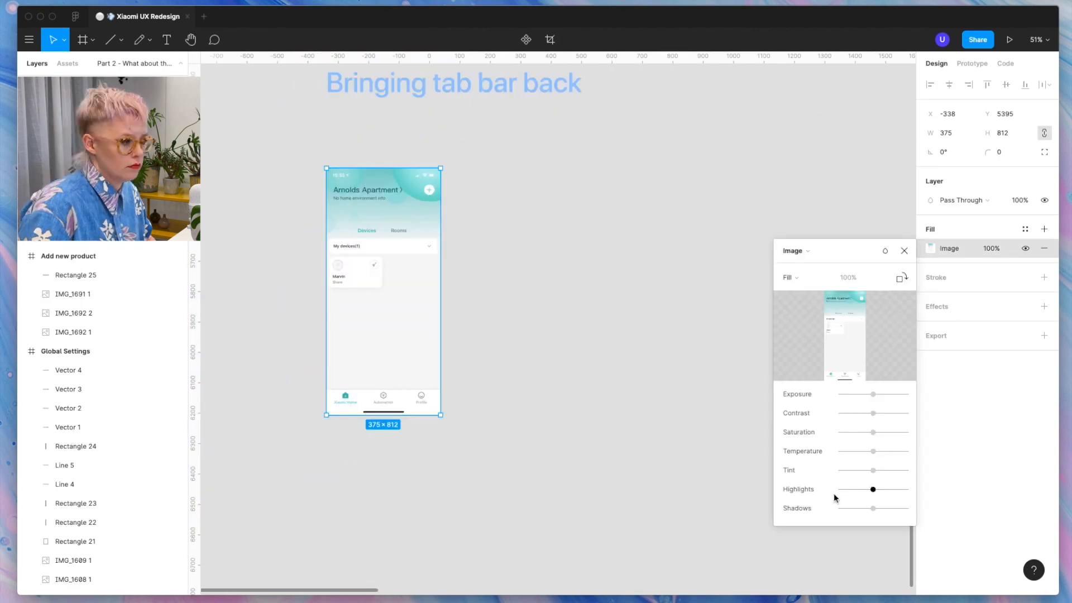
Crop the Xiaomi Home screenshot copy down to its tab bar.
{"action": "left_click", "coordinate": [790, 278]}
{"action": "left_click", "coordinate": [793, 306]}
{"action": "left_click_drag", "start_coordinate": [373, 168], "coordinate": [374, 376]}
{"action": "scroll", "coordinate": [374, 376], "scroll_direction": "up", "scroll_amount": 5}
{"action": "left_click_drag", "start_coordinate": [531, 261], "coordinate": [530, 333]}
Add the text "Xiaomi Home" at the tab bar's home label in SF Pro Display Regular, size 12, colour 5EB7BE.
{"action": "key", "text": "r"}
{"action": "key", "text": "t"}
{"action": "left_click", "coordinate": [418, 361]}
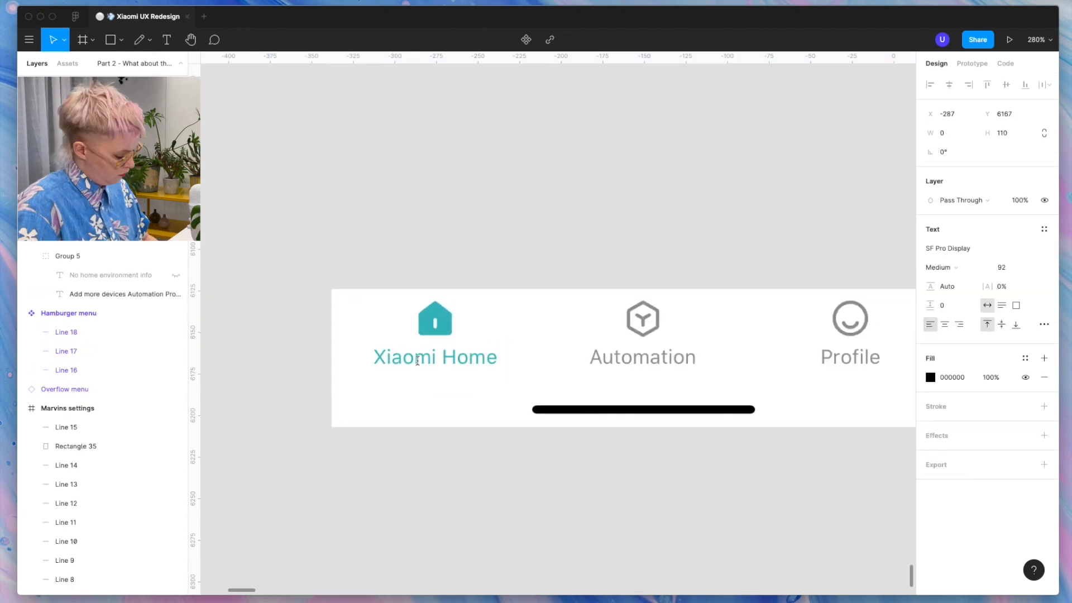
{"action": "type", "text": "Marvin"}
{"action": "key", "text": "super+a"}
{"action": "left_click", "coordinate": [930, 378]}
{"action": "left_click", "coordinate": [791, 463]}
{"action": "left_click", "coordinate": [429, 327]}
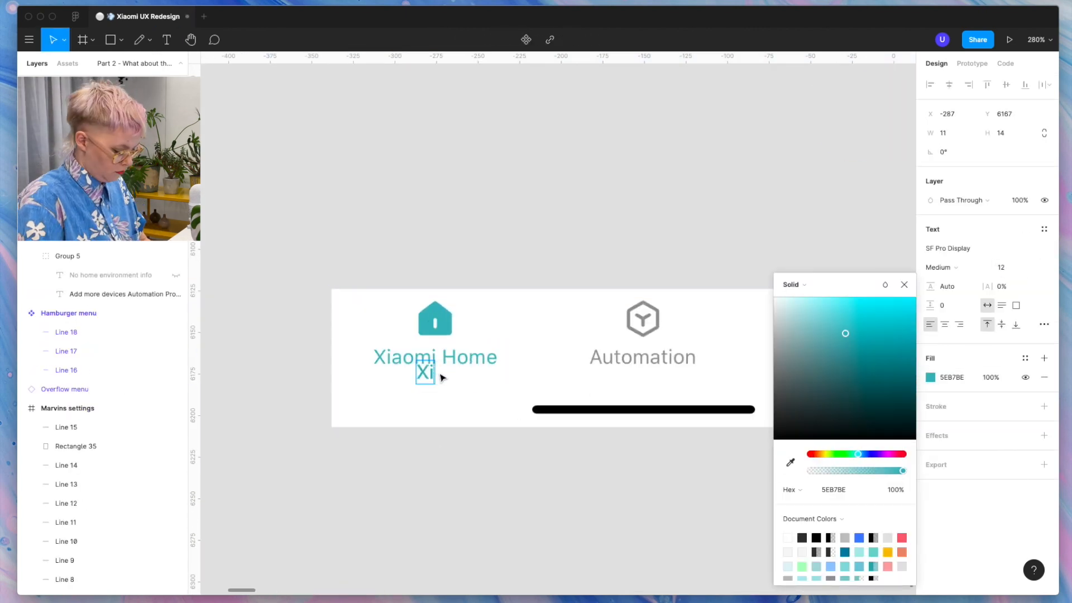
{"action": "left_click", "coordinate": [961, 270]}
{"action": "left_click", "coordinate": [948, 254]}
Align the new text over the original Xiaomi Home label and set its letter spacing to 6%.
{"action": "scroll", "coordinate": [406, 355], "scroll_direction": "up", "scroll_amount": 5}
{"action": "left_click_drag", "start_coordinate": [405, 355], "coordinate": [366, 369]}
{"action": "left_click", "coordinate": [1009, 287]}
{"action": "key", "text": "Up"}
{"action": "key", "text": "Up"}
{"action": "key", "text": "Up"}
{"action": "key", "text": "Up"}
{"action": "key", "text": "Up"}
{"action": "key", "text": "Up"}
{"action": "left_click", "coordinate": [904, 285]}
Change the label text to "Marvin" and hide the original Xiaomi Home label with a white rectangle behind it.
{"action": "double_click", "coordinate": [485, 365]}
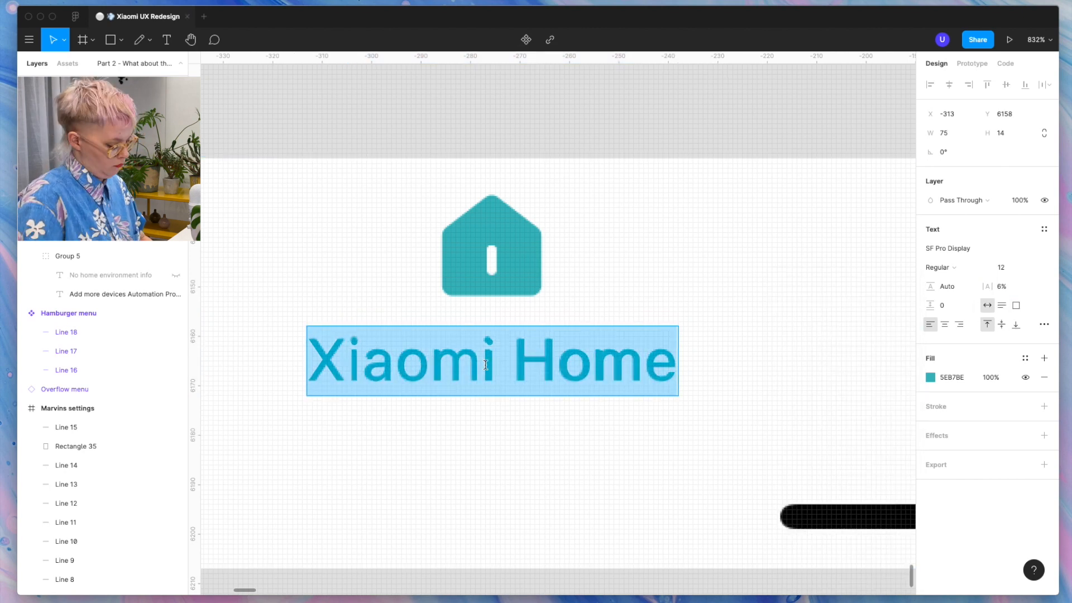
{"action": "key", "text": "r"}
{"action": "left_click_drag", "start_coordinate": [278, 307], "coordinate": [687, 409]}
{"action": "key", "text": "super+["}
{"action": "left_click", "coordinate": [930, 249]}
{"action": "left_click", "coordinate": [775, 265]}
{"action": "left_click", "coordinate": [249, 282]}
{"action": "scroll", "coordinate": [299, 374], "scroll_direction": "down", "scroll_amount": 5}
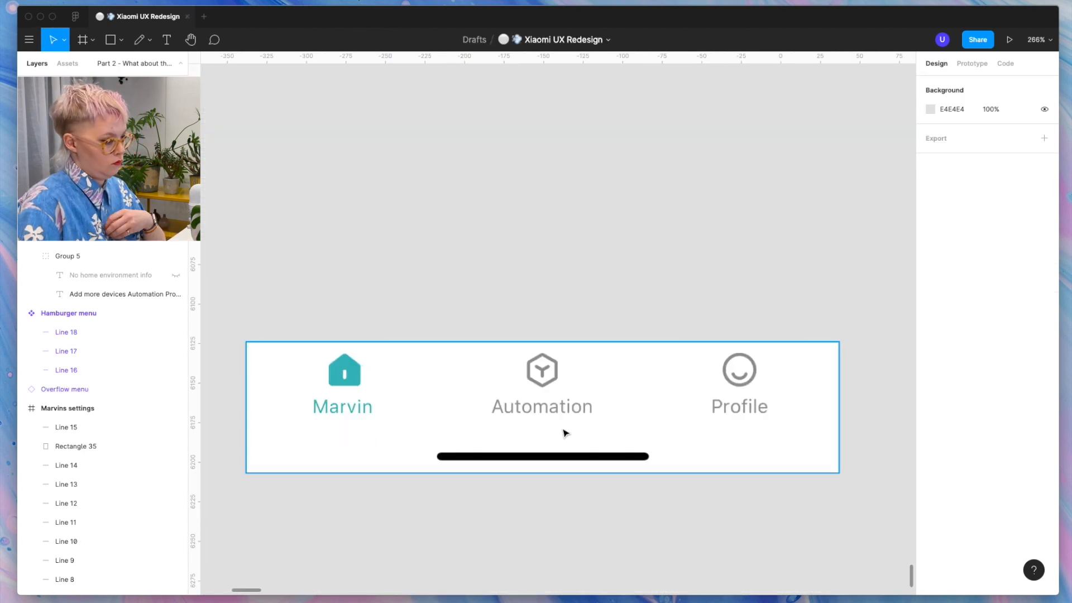
Group the tab bar artwork, including its image, white rectangle and Marvin label, into a single tab bar object.
{"action": "scroll", "coordinate": [390, 506], "scroll_direction": "down", "scroll_amount": 5}
{"action": "scroll", "coordinate": [390, 505], "scroll_direction": "down", "scroll_amount": 5}
{"action": "scroll", "coordinate": [404, 509], "scroll_direction": "down", "scroll_amount": 1}
{"action": "left_click_drag", "start_coordinate": [346, 519], "coordinate": [485, 475]}
{"action": "key", "text": "super+g"}
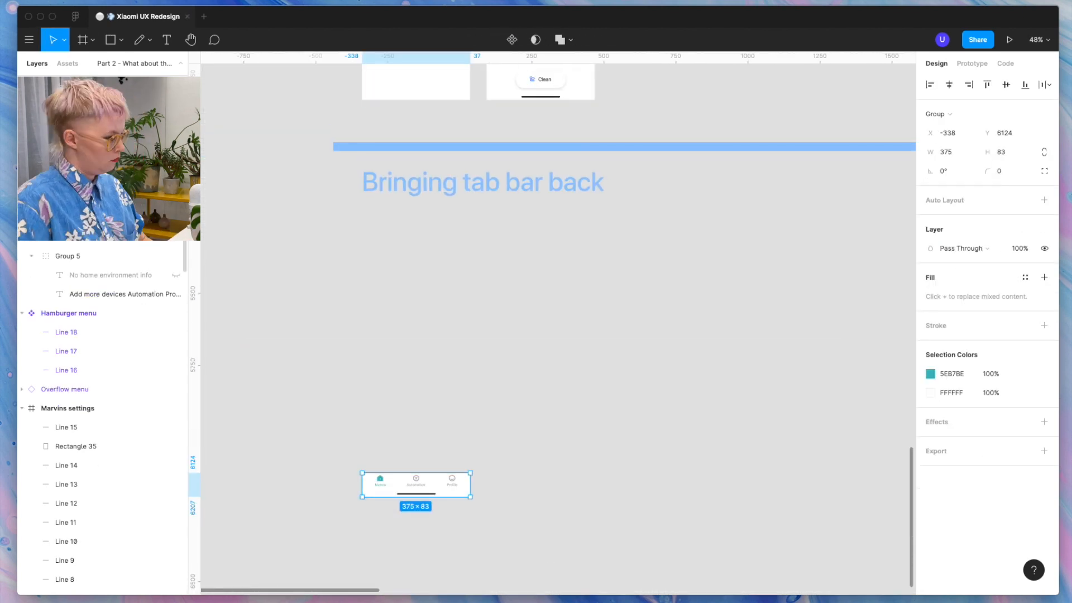
Copy the Marvin is resting screen from the Hamburger section into the "Bringing tab bar back" section.
{"action": "left_click", "coordinate": [333, 385]}
{"action": "scroll", "coordinate": [333, 385], "scroll_direction": "right", "scroll_amount": 1}
{"action": "scroll", "coordinate": [333, 385], "scroll_direction": "down", "scroll_amount": 2}
{"action": "scroll", "coordinate": [333, 385], "scroll_direction": "up", "scroll_amount": 4}
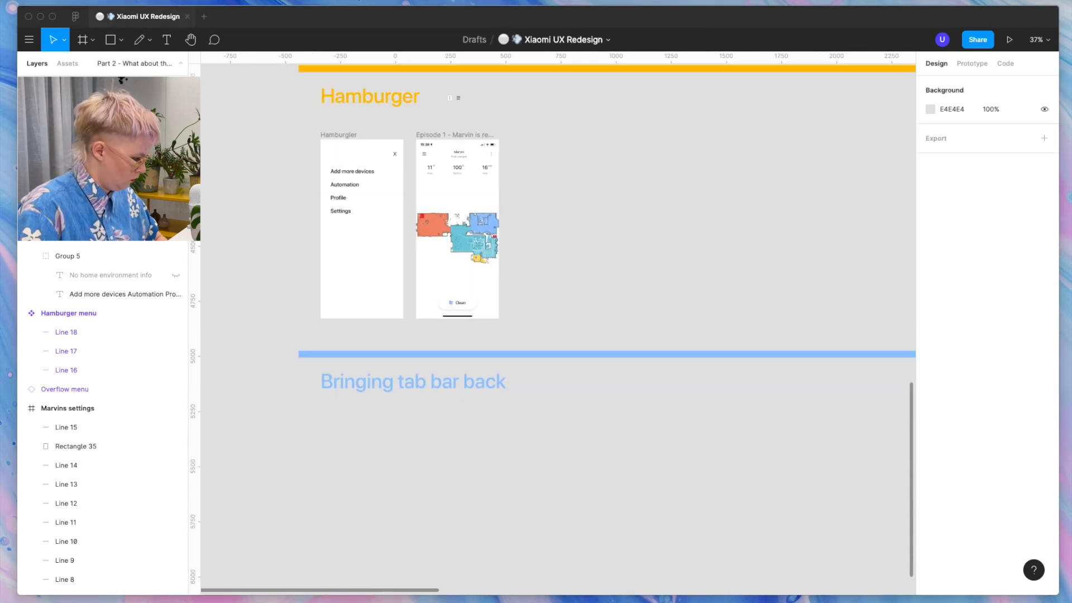
{"action": "scroll", "coordinate": [321, 409], "scroll_direction": "down", "scroll_amount": 4}
{"action": "scroll", "coordinate": [321, 410], "scroll_direction": "down", "scroll_amount": 4}
{"action": "left_click_drag", "start_coordinate": [469, 146], "coordinate": [417, 291]}
{"action": "scroll", "coordinate": [406, 383], "scroll_direction": "up", "scroll_amount": 5}
Place the tab bar along the bottom edge of the copied Marvin screen and reposition the Clean button above it.
{"action": "left_click_drag", "start_coordinate": [459, 495], "coordinate": [458, 418]}
{"action": "left_click", "coordinate": [465, 350]}
{"action": "key", "text": "shift+Down"}
{"action": "key", "text": "shift+Down"}
{"action": "key", "text": "shift+Down"}
{"action": "key", "text": "shift+Down"}
{"action": "key", "text": "alt"}
{"action": "scroll", "coordinate": [466, 406], "scroll_direction": "up", "scroll_amount": 4}
Hide the hamburger menu on the Marvin screen in the "Bringing tab bar back" section.
{"action": "left_click", "coordinate": [533, 541]}
{"action": "scroll", "coordinate": [534, 541], "scroll_direction": "down", "scroll_amount": 5}
{"action": "left_click", "coordinate": [457, 263]}
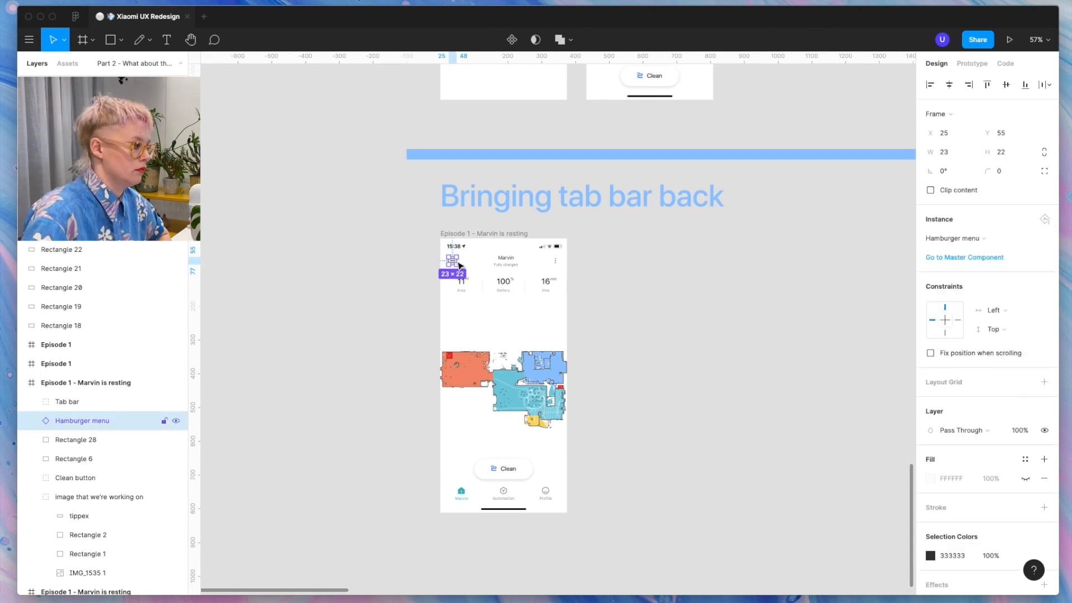
{"action": "key", "text": "super+shift+h"}
{"action": "left_click", "coordinate": [335, 420]}
{"action": "scroll", "coordinate": [346, 431], "scroll_direction": "down", "scroll_amount": 6}
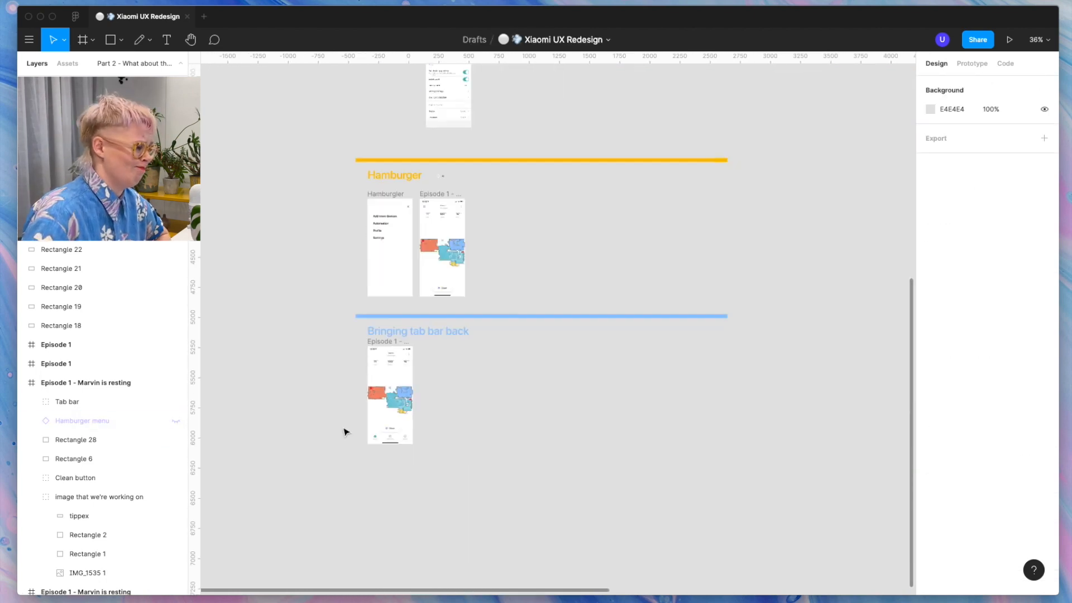
Bring the automation screenshot beside the Marvin screen, enclose it in its own frame and paste the new tab bar onto it.
{"action": "scroll", "coordinate": [346, 432], "scroll_direction": "down", "scroll_amount": 5}
{"action": "left_click_drag", "start_coordinate": [567, 234], "coordinate": [329, 533]}
{"action": "scroll", "coordinate": [329, 534], "scroll_direction": "up", "scroll_amount": 10}
{"action": "key", "text": "f"}
{"action": "mouse_move", "coordinate": [469, 199]}
{"action": "left_mouse_down"}
{"action": "mouse_move", "coordinate": [622, 534]}
{"action": "mouse_move", "coordinate": [577, 409]}
{"action": "left_mouse_up"}
{"action": "key", "text": "super+v"}
Add the profile screenshot to the "Bringing tab bar back" section in its own 375 × 812 frame with the new tab bar.
{"action": "scroll", "coordinate": [571, 319], "scroll_direction": "down", "scroll_amount": 10}
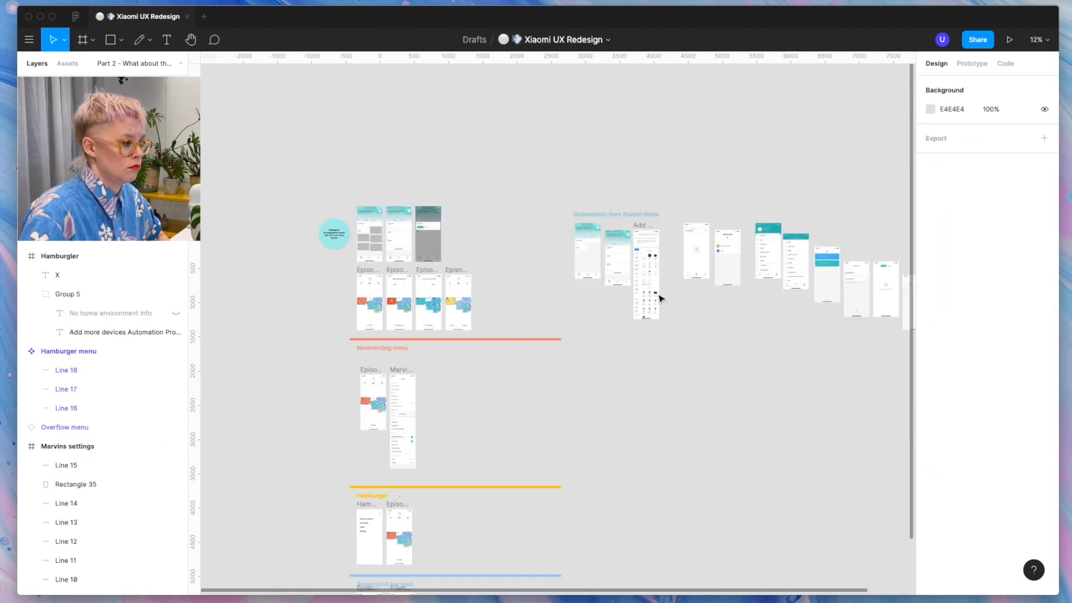
{"action": "left_click_drag", "start_coordinate": [767, 250], "coordinate": [437, 425]}
{"action": "scroll", "coordinate": [382, 442], "scroll_direction": "up", "scroll_amount": 10}
{"action": "left_click_drag", "start_coordinate": [735, 433], "coordinate": [689, 433]}
{"action": "left_click", "coordinate": [514, 511]}
{"action": "left_click_drag", "start_coordinate": [514, 511], "coordinate": [684, 511]}
{"action": "key", "text": "f"}
{"action": "left_click_drag", "start_coordinate": [601, 194], "coordinate": [776, 549]}
{"action": "key", "text": "alt+shift+super+f"}
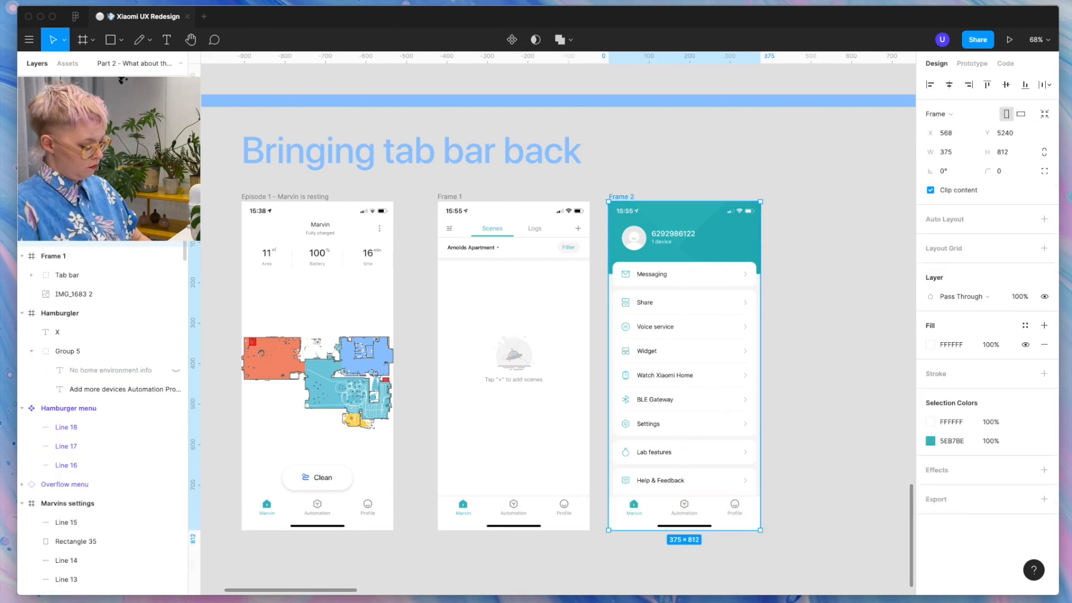
Rename the three tab bar frames as "Marvin is resting", "Automation" and "Profile".
{"action": "left_click", "coordinate": [59, 261]}
{"action": "type", "text": "Automation"}
{"action": "left_click", "coordinate": [285, 196]}
{"action": "double_click", "coordinate": [67, 401]}
{"action": "type", "text": "Marvin is resting"}
{"action": "left_click", "coordinate": [230, 439]}
Adjust the Automation screen's position so it is evenly spaced between the Marvin is resting and Profile screens.
{"action": "scroll", "coordinate": [256, 438], "scroll_direction": "down", "scroll_amount": 8}
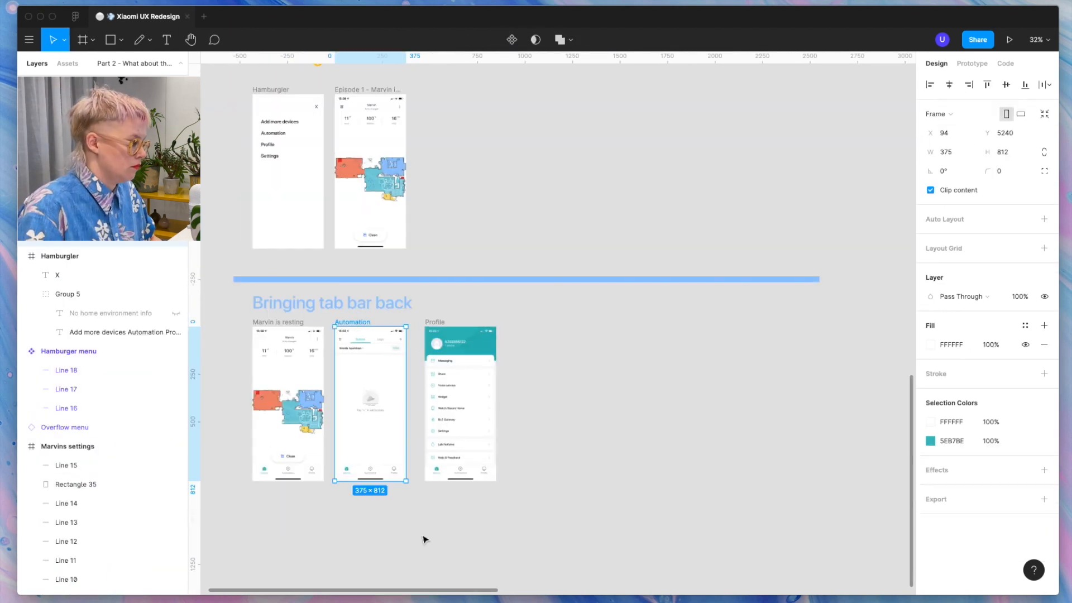
{"action": "scroll", "coordinate": [417, 404], "scroll_direction": "up", "scroll_amount": 8}
{"action": "left_click_drag", "start_coordinate": [420, 404], "coordinate": [422, 403]}
{"action": "scroll", "coordinate": [421, 404], "scroll_direction": "down", "scroll_amount": 8}
{"action": "left_click", "coordinate": [300, 485]}
{"action": "scroll", "coordinate": [294, 519], "scroll_direction": "down", "scroll_amount": 1}
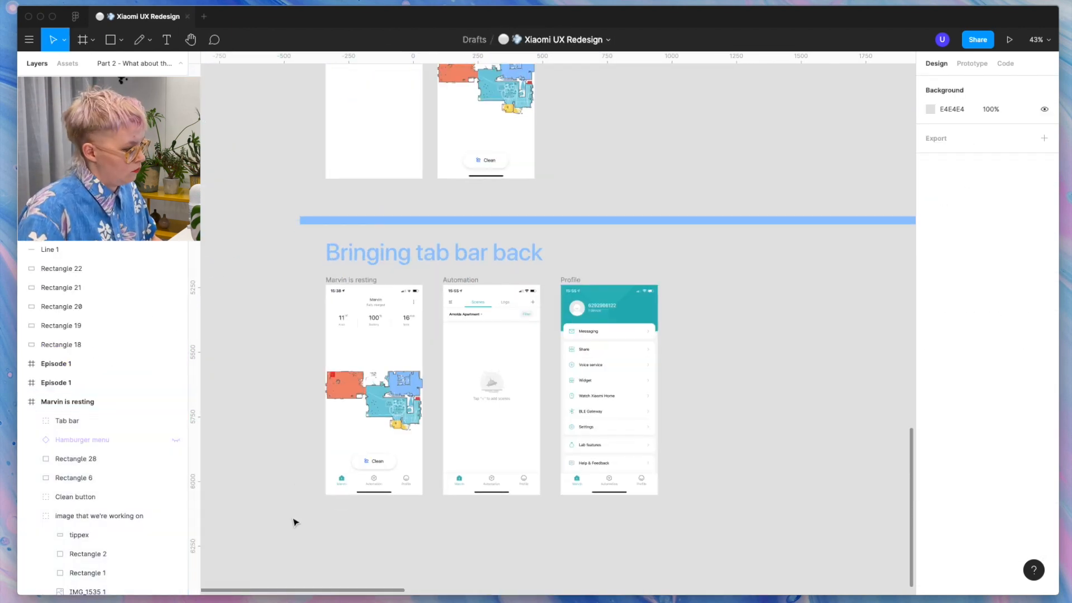
Examine the tab bar's top edge on the Marvin is resting and Automation screens.
{"action": "scroll", "coordinate": [402, 482], "scroll_direction": "up", "scroll_amount": 10}
{"action": "left_click", "coordinate": [403, 482]}
{"action": "scroll", "coordinate": [480, 480], "scroll_direction": "left", "scroll_amount": 2}
{"action": "double_click", "coordinate": [495, 483]}
{"action": "scroll", "coordinate": [583, 426], "scroll_direction": "right", "scroll_amount": 1}
{"action": "scroll", "coordinate": [584, 426], "scroll_direction": "down", "scroll_amount": 5}
{"action": "scroll", "coordinate": [584, 426], "scroll_direction": "right", "scroll_amount": 4}
{"action": "double_click", "coordinate": [440, 356]}
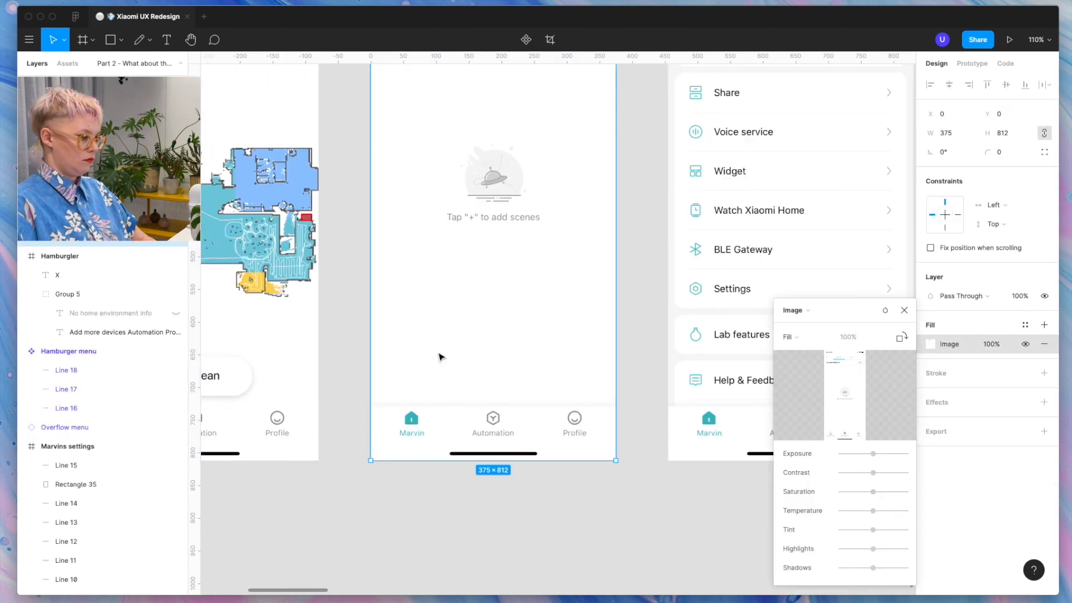
Add a drop shadow to the Marvin is resting screen's tab bar with blur 5, Y offset -1 and 5% opacity.
{"action": "scroll", "coordinate": [521, 437], "scroll_direction": "left", "scroll_amount": 4}
{"action": "scroll", "coordinate": [521, 438], "scroll_direction": "up", "scroll_amount": 2}
{"action": "left_click", "coordinate": [521, 435]}
{"action": "left_click", "coordinate": [1044, 518]}
{"action": "left_click", "coordinate": [930, 537]}
{"action": "left_click", "coordinate": [892, 552]}
{"action": "type", "text": "-1"}
{"action": "key", "text": "Return"}
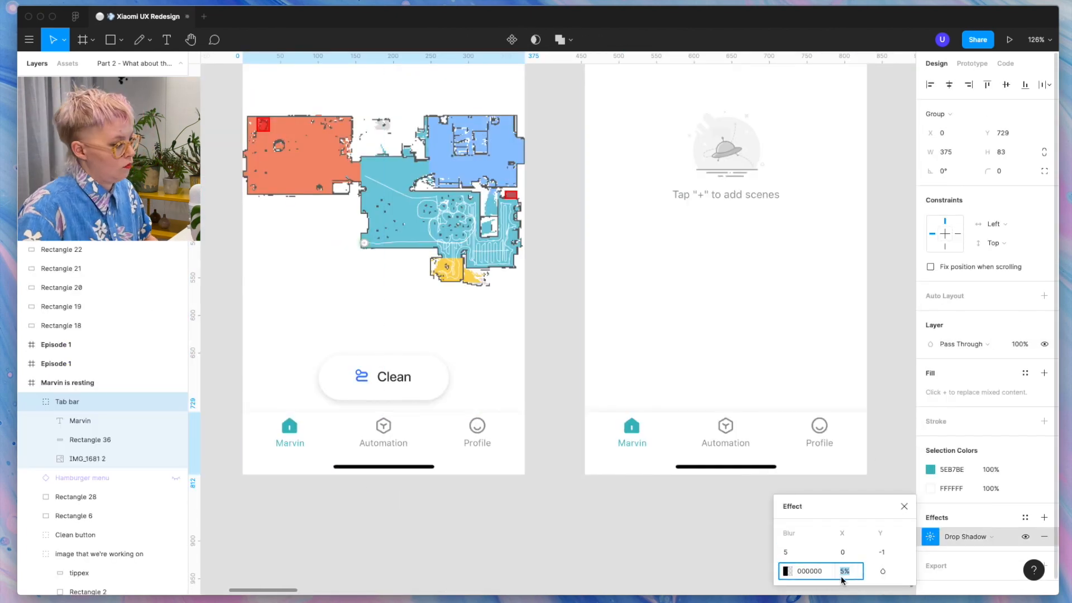
Sample the tab bar shadow colour F6F6F6 from the Automation screen and use it at 100% opacity.
{"action": "scroll", "coordinate": [548, 435], "scroll_direction": "up", "scroll_amount": 10}
{"action": "left_click", "coordinate": [788, 571]}
{"action": "left_click", "coordinate": [646, 463]}
{"action": "left_click", "coordinate": [842, 362]}
{"action": "left_click", "coordinate": [558, 559]}
Set the tab bar shadow's blur to 7 and resample its colour from the canvas.
{"action": "left_click", "coordinate": [930, 536]}
{"action": "left_click", "coordinate": [819, 554]}
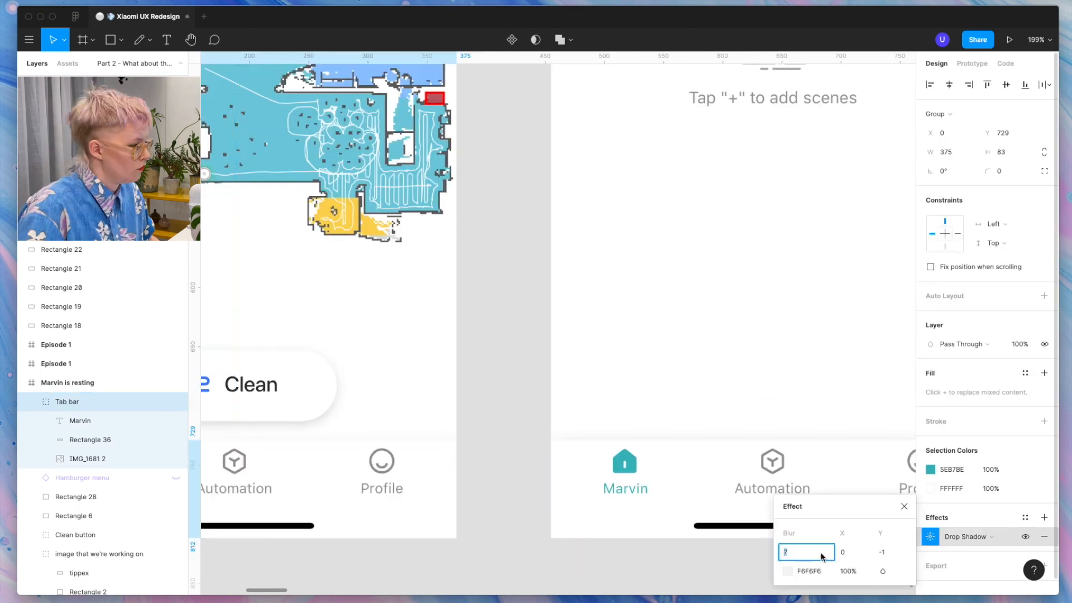
{"action": "type", "text": "7"}
{"action": "left_click", "coordinate": [788, 571]}
{"action": "left_click_drag", "start_coordinate": [634, 303], "coordinate": [629, 306]}
{"action": "left_click", "coordinate": [574, 321]}
{"action": "scroll", "coordinate": [574, 321], "scroll_direction": "down", "scroll_amount": 10}
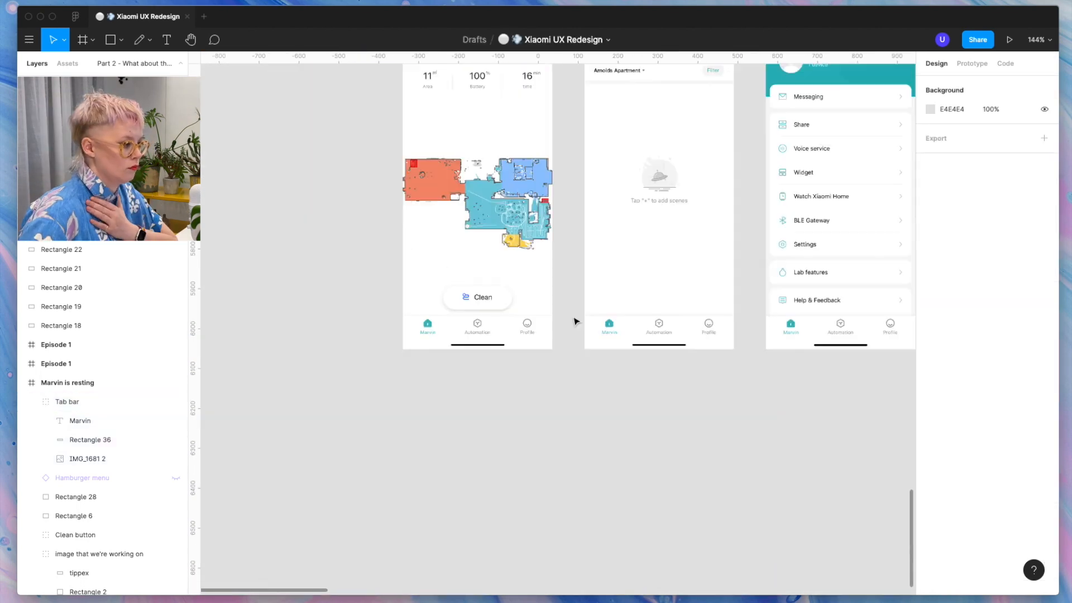
Set the tab bar shadow to blur 5 and Y offset -2, sampling its colour from the Automation screen's tab bar edge.
{"action": "scroll", "coordinate": [669, 291], "scroll_direction": "up", "scroll_amount": 10}
{"action": "scroll", "coordinate": [668, 291], "scroll_direction": "down", "scroll_amount": 8}
{"action": "left_click", "coordinate": [720, 320]}
{"action": "left_click", "coordinate": [930, 537]}
{"action": "left_click", "coordinate": [901, 553]}
{"action": "left_click", "coordinate": [788, 571]}
{"action": "left_click", "coordinate": [647, 463]}
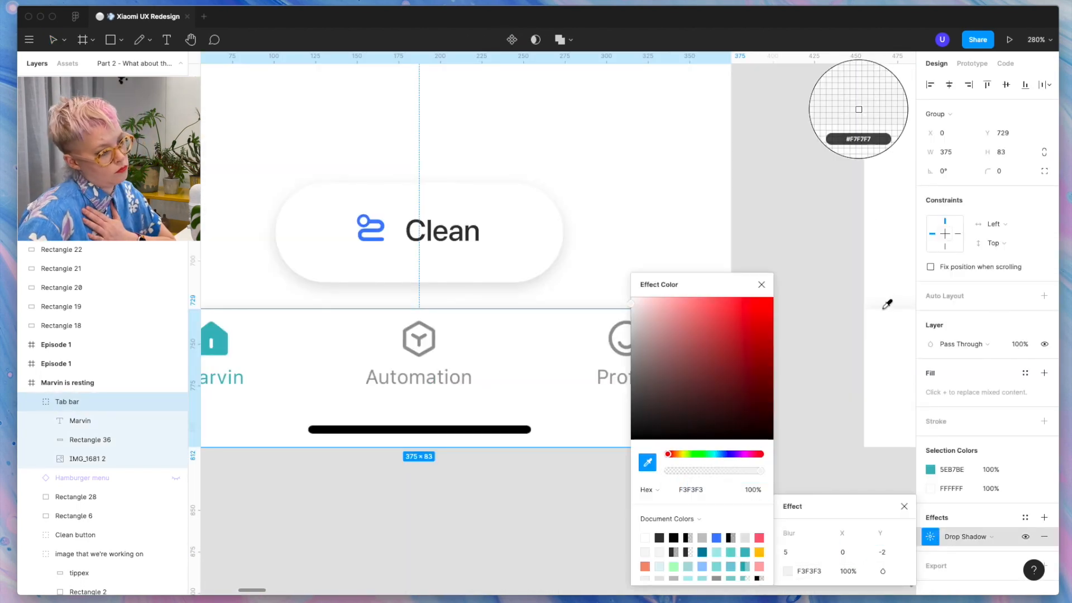
{"action": "left_click", "coordinate": [883, 307]}
{"action": "left_click", "coordinate": [782, 360]}
Compare the Marvin screen's tab bar shadow with the original shadow on the Automation screen.
{"action": "scroll", "coordinate": [742, 369], "scroll_direction": "down", "scroll_amount": 10}
{"action": "scroll", "coordinate": [790, 268], "scroll_direction": "up", "scroll_amount": 6}
{"action": "scroll", "coordinate": [587, 557], "scroll_direction": "up", "scroll_amount": 10}
{"action": "left_click", "coordinate": [497, 552]}
{"action": "left_click", "coordinate": [925, 537]}
{"action": "left_click", "coordinate": [615, 553]}
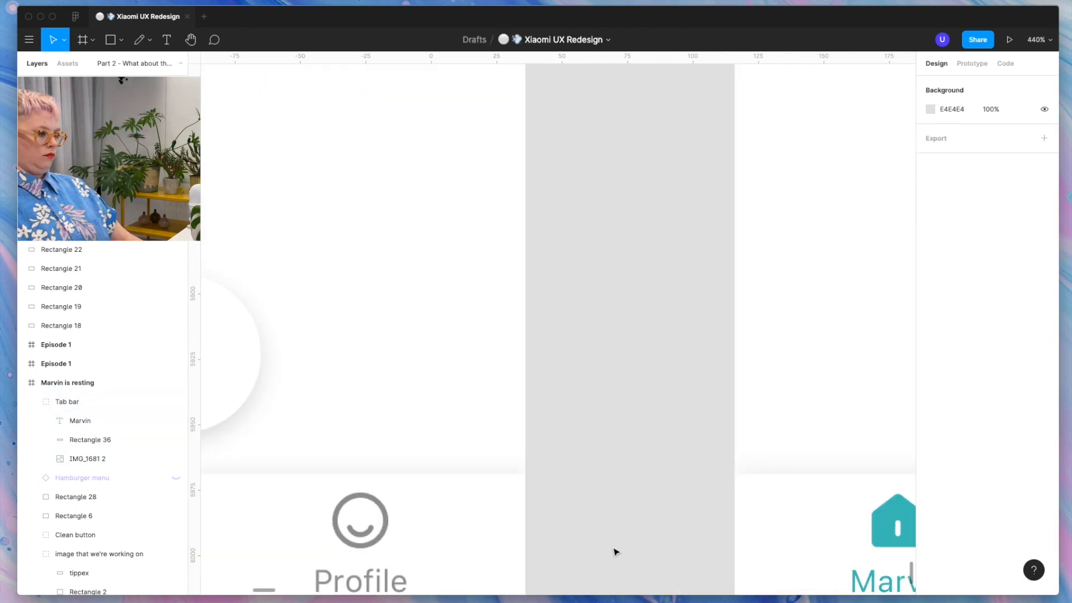
{"action": "scroll", "coordinate": [613, 551], "scroll_direction": "down", "scroll_amount": 10}
{"action": "left_click", "coordinate": [509, 498]}
{"action": "left_click", "coordinate": [620, 530]}
{"action": "scroll", "coordinate": [636, 537], "scroll_direction": "down", "scroll_amount": 6}
{"action": "scroll", "coordinate": [490, 581], "scroll_direction": "down", "scroll_amount": 10}
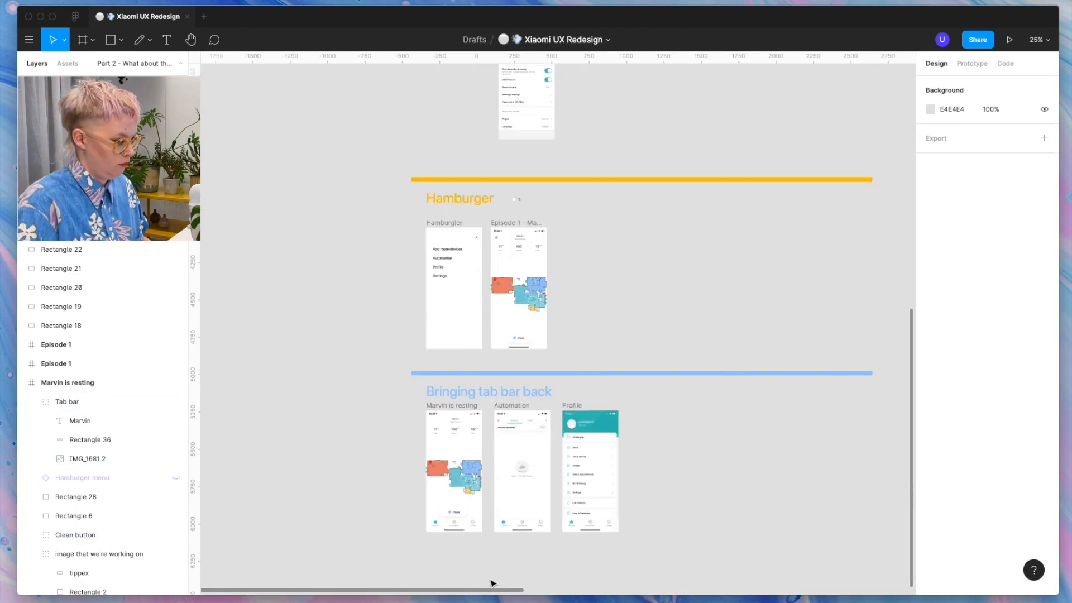
Add a teal divider and a heading starting "Add more app when you add" below the tab bar screens.
{"action": "scroll", "coordinate": [596, 244], "scroll_direction": "up", "scroll_amount": 2}
{"action": "scroll", "coordinate": [596, 244], "scroll_direction": "right", "scroll_amount": 2}
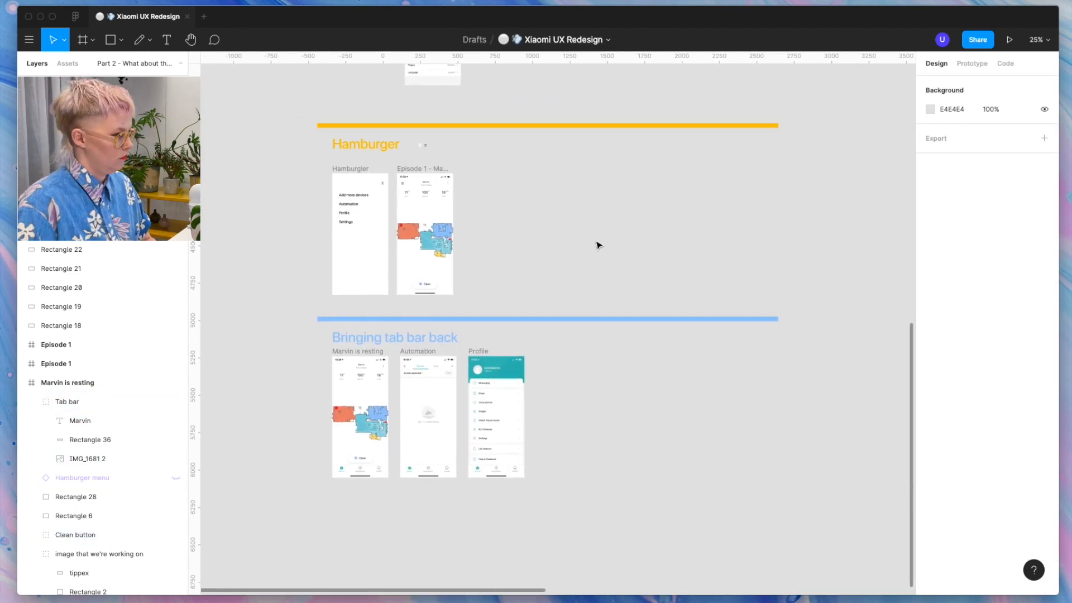
{"action": "scroll", "coordinate": [569, 385], "scroll_direction": "down", "scroll_amount": 2}
{"action": "left_click_drag", "start_coordinate": [259, 258], "coordinate": [402, 280]}
{"action": "scroll", "coordinate": [403, 280], "scroll_direction": "up", "scroll_amount": 2}
{"action": "left_click_drag", "start_coordinate": [405, 280], "coordinate": [406, 512]}
{"action": "scroll", "coordinate": [406, 512], "scroll_direction": "down", "scroll_amount": 3}
{"action": "left_click", "coordinate": [931, 474]}
Place copies of the Xiaomi Home screenshot and the Marvin is resting screen under the new heading.
{"action": "left_click", "coordinate": [427, 426]}
{"action": "left_click", "coordinate": [441, 520]}
{"action": "scroll", "coordinate": [441, 520], "scroll_direction": "up", "scroll_amount": 1}
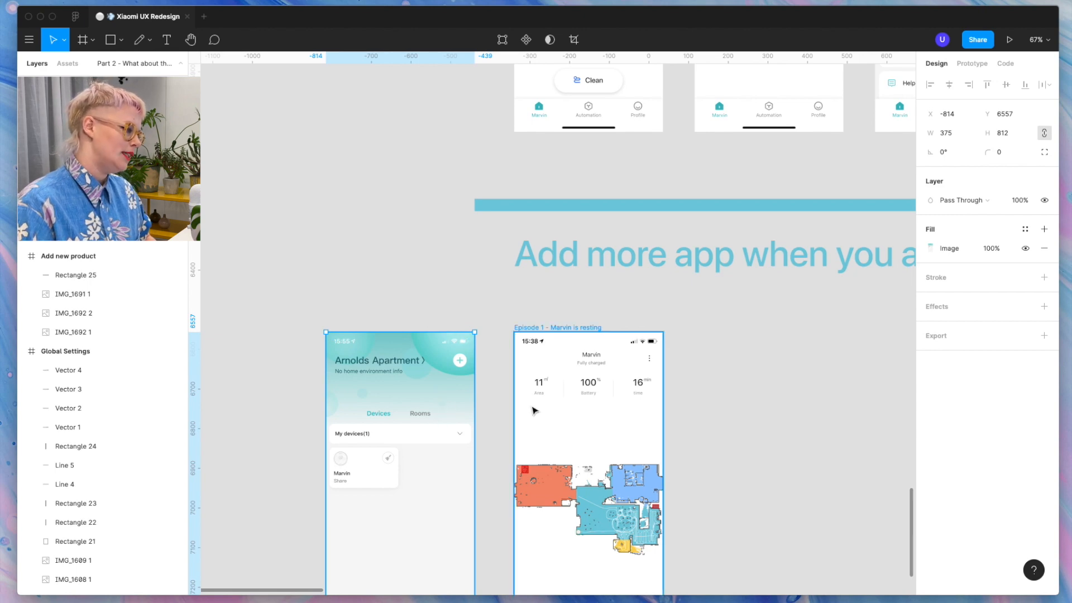
{"action": "scroll", "coordinate": [488, 338], "scroll_direction": "right", "scroll_amount": 2}
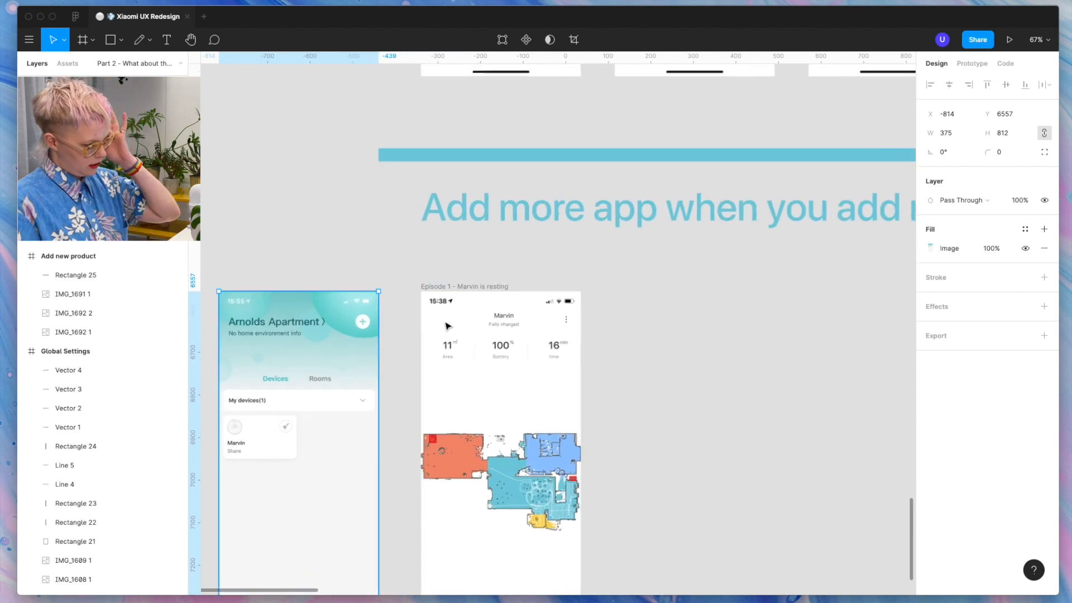
Draw a 34 × 34 circle matching the screenshot's white add button and move it beside the original.
{"action": "scroll", "coordinate": [447, 325], "scroll_direction": "up", "scroll_amount": 10}
{"action": "key", "text": "o"}
{"action": "left_click_drag", "start_coordinate": [540, 241], "coordinate": [661, 364]}
{"action": "left_click_drag", "start_coordinate": [609, 301], "coordinate": [486, 301]}
Draw a 2.5 × 16 vertical bar over the plus sign and cross it with a centred, rotated copy.
{"action": "scroll", "coordinate": [624, 293], "scroll_direction": "up", "scroll_amount": 5}
{"action": "key", "text": "r"}
{"action": "left_click_drag", "start_coordinate": [535, 239], "coordinate": [559, 421]}
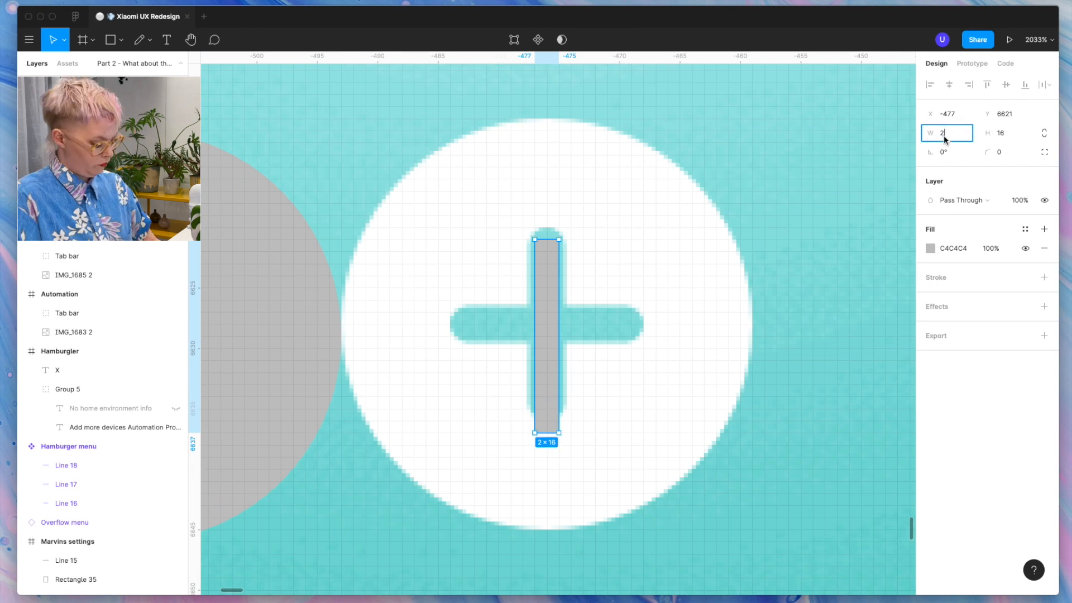
{"action": "left_click_drag", "start_coordinate": [545, 319], "coordinate": [604, 320]}
{"action": "left_click", "coordinate": [537, 291], "text": "shift"}
{"action": "left_click", "coordinate": [949, 86]}
{"action": "left_click", "coordinate": [599, 379]}
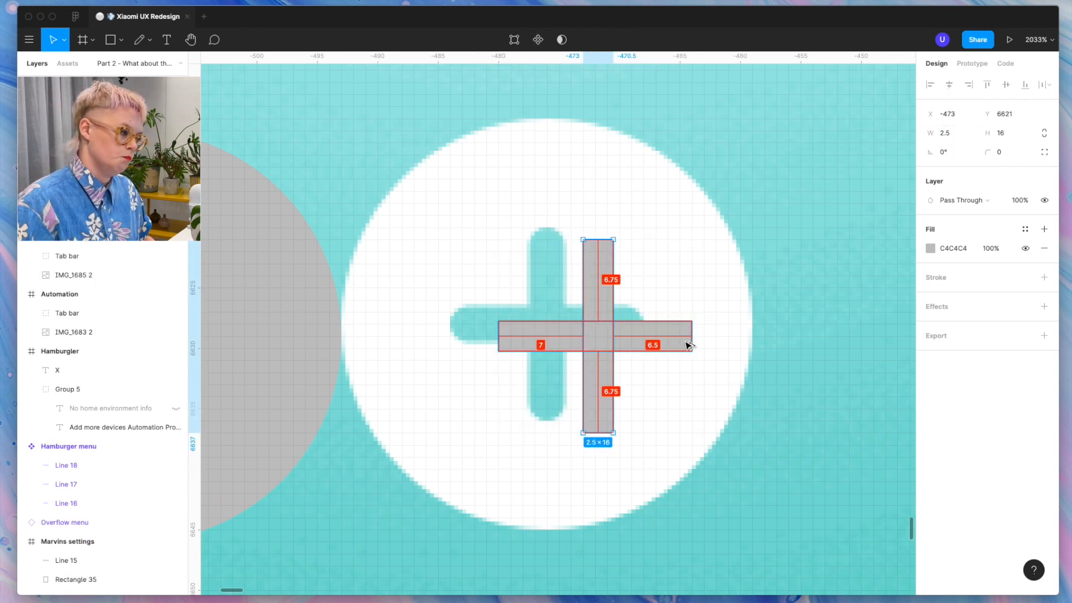
Set the width of both plus bars to 3 and round their corners with a radius of 50.
{"action": "left_click", "coordinate": [687, 345], "text": "shift"}
{"action": "left_click", "coordinate": [946, 134]}
{"action": "type", "text": "3"}
{"action": "key", "text": "Return"}
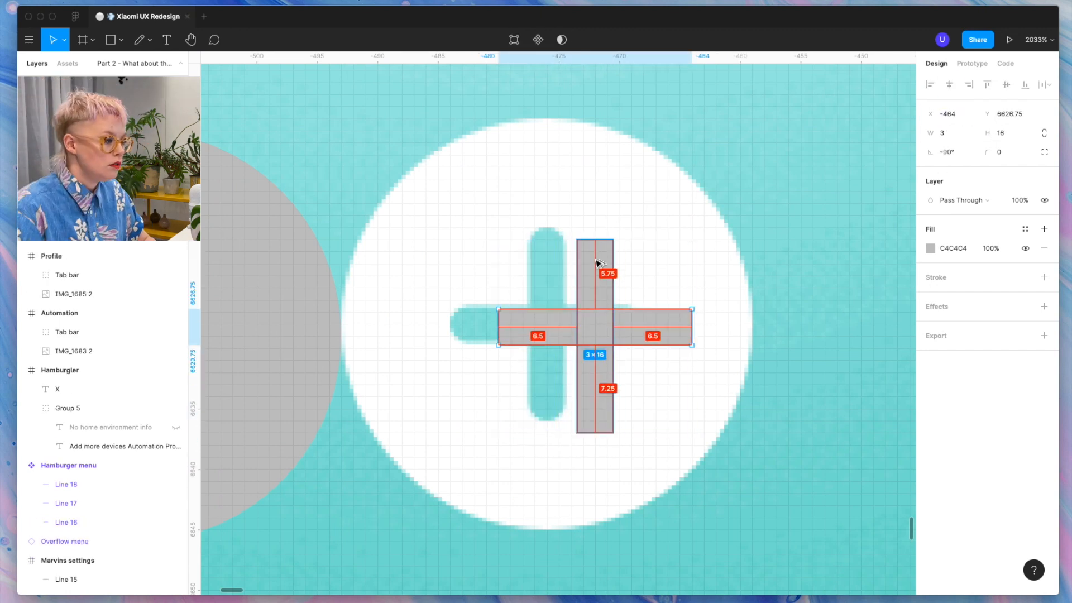
{"action": "left_click", "coordinate": [999, 152]}
{"action": "type", "text": "30"}
Fill both plus bars with teal sampled from the screenshot, group them with the white circle and place the button between the screens.
{"action": "left_click", "coordinate": [930, 248]}
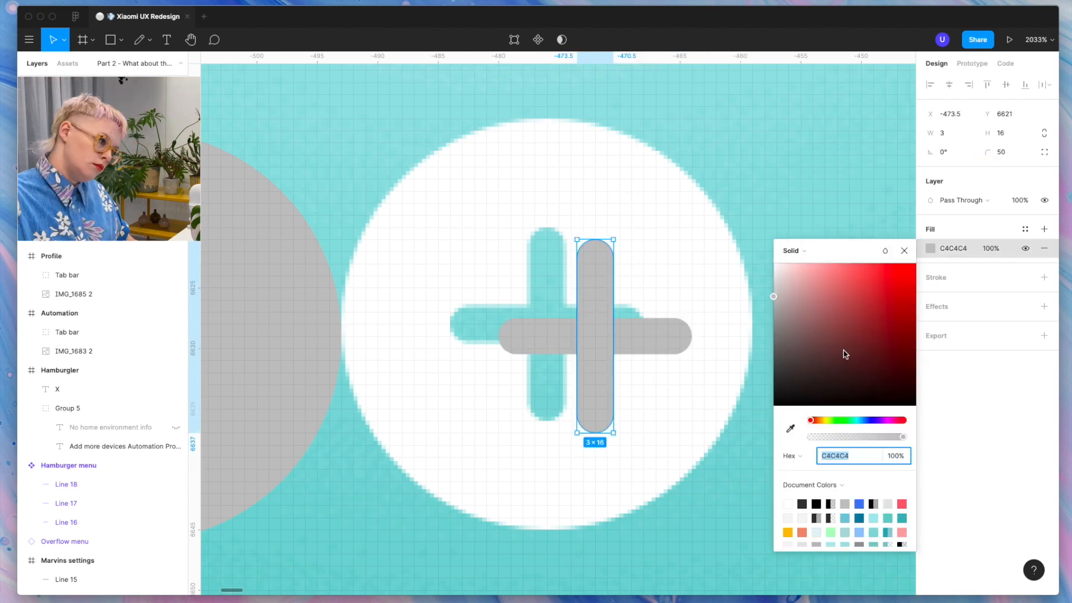
{"action": "left_click", "coordinate": [790, 429]}
{"action": "left_click", "coordinate": [546, 279]}
{"action": "left_click", "coordinate": [658, 337]}
{"action": "left_click", "coordinate": [930, 249]}
{"action": "left_click", "coordinate": [790, 429]}
{"action": "key", "text": "super+g"}
{"action": "left_click_drag", "start_coordinate": [610, 256], "coordinate": [793, 245]}
{"action": "scroll", "coordinate": [802, 220], "scroll_direction": "down", "scroll_amount": 3}
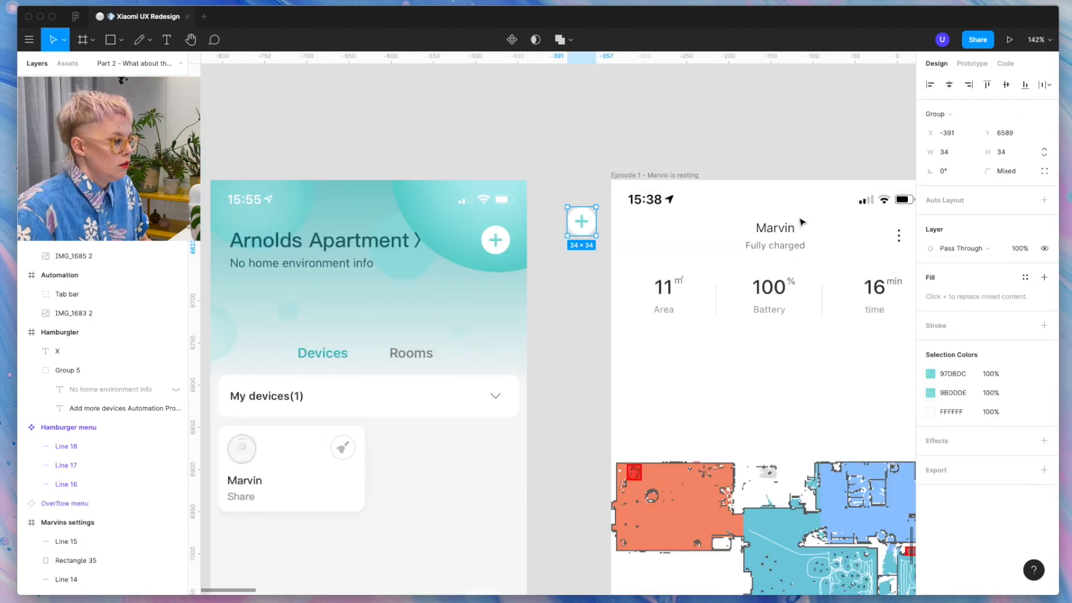
Copy the add button onto the Marvin screen's header and invert it to a white plus on a 9BDDDE circle.
{"action": "left_click_drag", "start_coordinate": [586, 239], "coordinate": [650, 239]}
{"action": "scroll", "coordinate": [634, 246], "scroll_direction": "up", "scroll_amount": 5}
{"action": "left_click", "coordinate": [631, 272]}
{"action": "left_click", "coordinate": [930, 469]}
{"action": "left_click_drag", "start_coordinate": [837, 317], "coordinate": [649, 131]}
{"action": "left_click", "coordinate": [647, 130]}
{"action": "scroll", "coordinate": [618, 220], "scroll_direction": "down", "scroll_amount": 5}
Align the add button with the overflow menu's height in the Marvin screen header, using a guide as reference.
{"action": "left_click", "coordinate": [634, 242]}
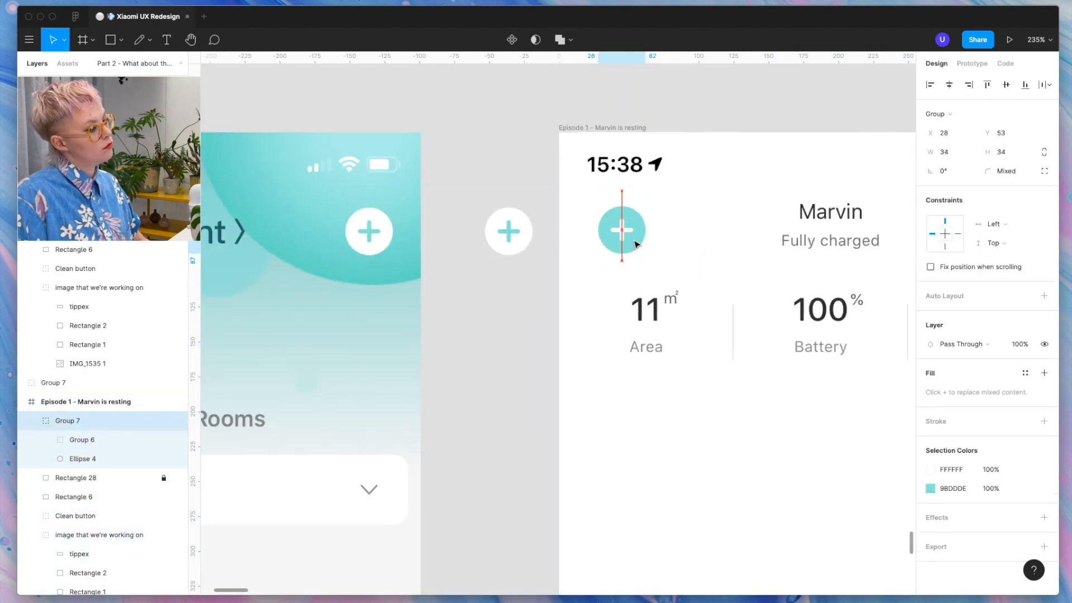
{"action": "left_click_drag", "start_coordinate": [634, 242], "coordinate": [634, 237]}
{"action": "scroll", "coordinate": [634, 236], "scroll_direction": "right", "scroll_amount": 4}
{"action": "left_click_drag", "start_coordinate": [499, 58], "coordinate": [499, 230]}
{"action": "left_click", "coordinate": [509, 122]}
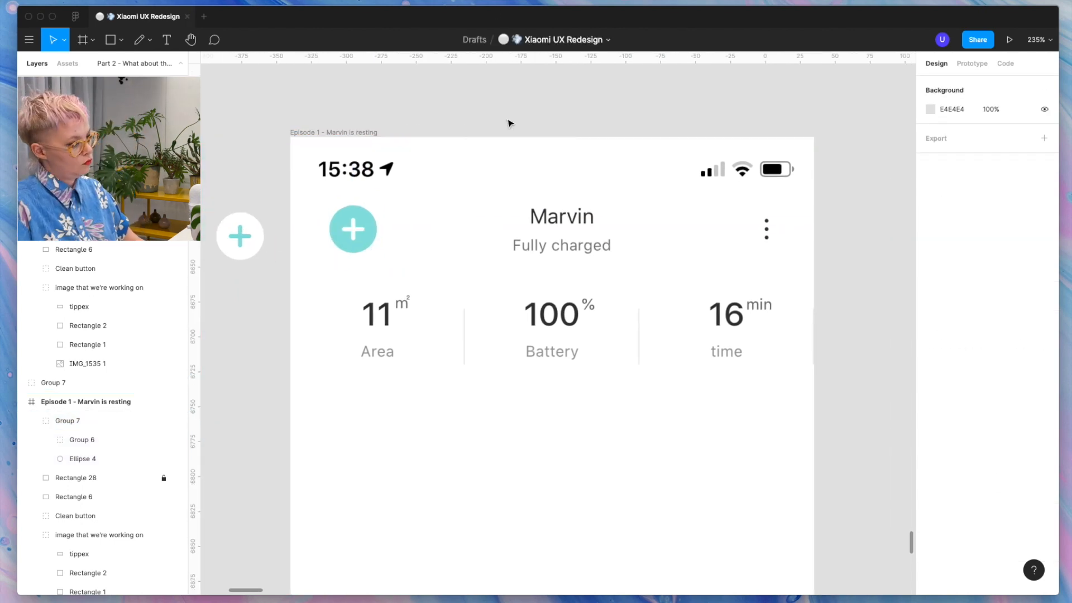
Duplicate the Marvin screen alongside, hide the circle of its add button and recolour the plus sign dark.
{"action": "scroll", "coordinate": [505, 122], "scroll_direction": "down", "scroll_amount": 5}
{"action": "left_click_drag", "start_coordinate": [493, 122], "coordinate": [710, 122]}
{"action": "scroll", "coordinate": [673, 151], "scroll_direction": "up", "scroll_amount": 8}
{"action": "left_click", "coordinate": [631, 206]}
{"action": "left_click", "coordinate": [176, 459]}
{"action": "left_click", "coordinate": [930, 470]}
{"action": "left_click", "coordinate": [499, 378]}
{"action": "scroll", "coordinate": [501, 379], "scroll_direction": "down", "scroll_amount": 5}
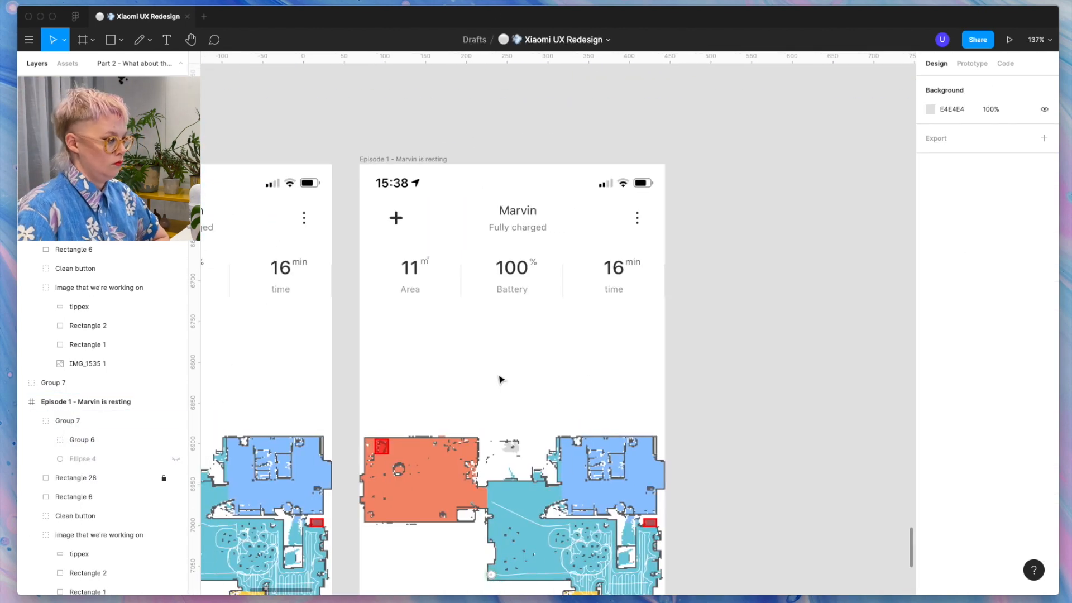
Check the plus sign's alignment with the overflow menu in the duplicated Marvin header using a horizontal guide.
{"action": "scroll", "coordinate": [531, 120], "scroll_direction": "up", "scroll_amount": 3}
{"action": "left_click_drag", "start_coordinate": [548, 58], "coordinate": [548, 301]}
{"action": "left_click_drag", "start_coordinate": [548, 57], "coordinate": [548, 326]}
{"action": "scroll", "coordinate": [549, 306], "scroll_direction": "right", "scroll_amount": 4}
{"action": "scroll", "coordinate": [549, 306], "scroll_direction": "up", "scroll_amount": 8}
{"action": "left_click", "coordinate": [560, 268]}
{"action": "scroll", "coordinate": [560, 269], "scroll_direction": "down", "scroll_amount": 5}
{"action": "scroll", "coordinate": [560, 268], "scroll_direction": "down", "scroll_amount": 10}
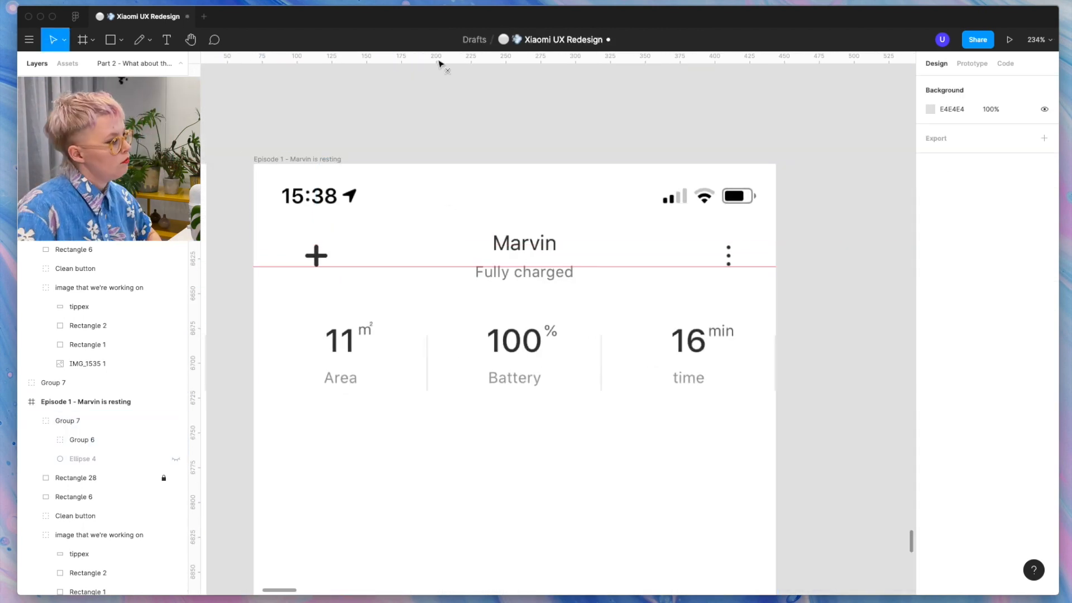
{"action": "scroll", "coordinate": [479, 149], "scroll_direction": "down", "scroll_amount": 3}
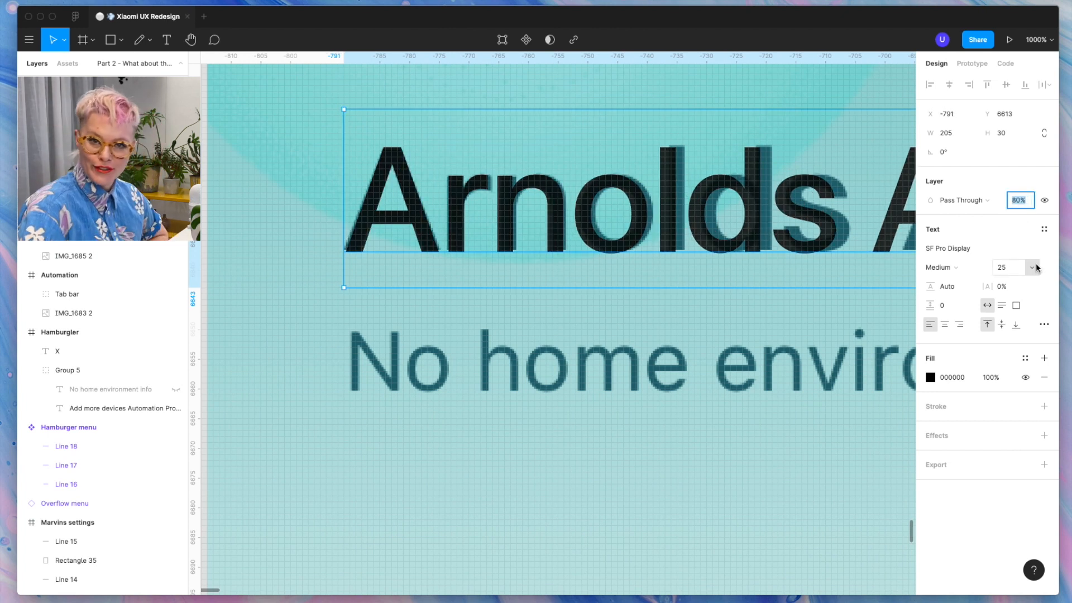
Add the text "Arnolds Apartment" in SF Pro Display Medium at size 25 over the home screen's title.
{"action": "scroll", "coordinate": [584, 413], "scroll_direction": "down", "scroll_amount": 5}
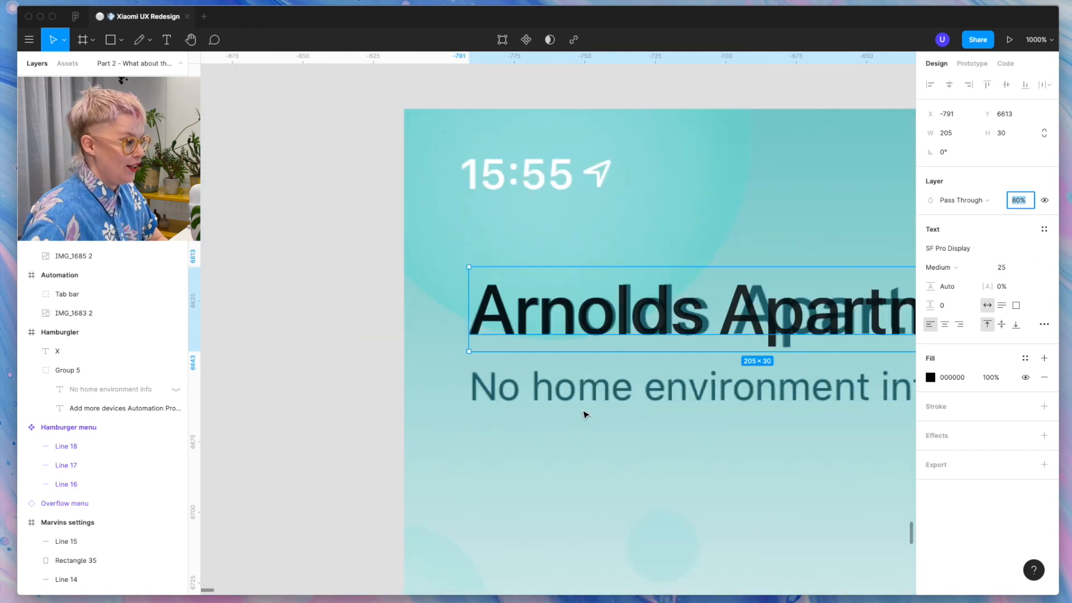
{"action": "left_click", "coordinate": [595, 491]}
{"action": "left_click", "coordinate": [621, 341]}
{"action": "key", "text": "Escape"}
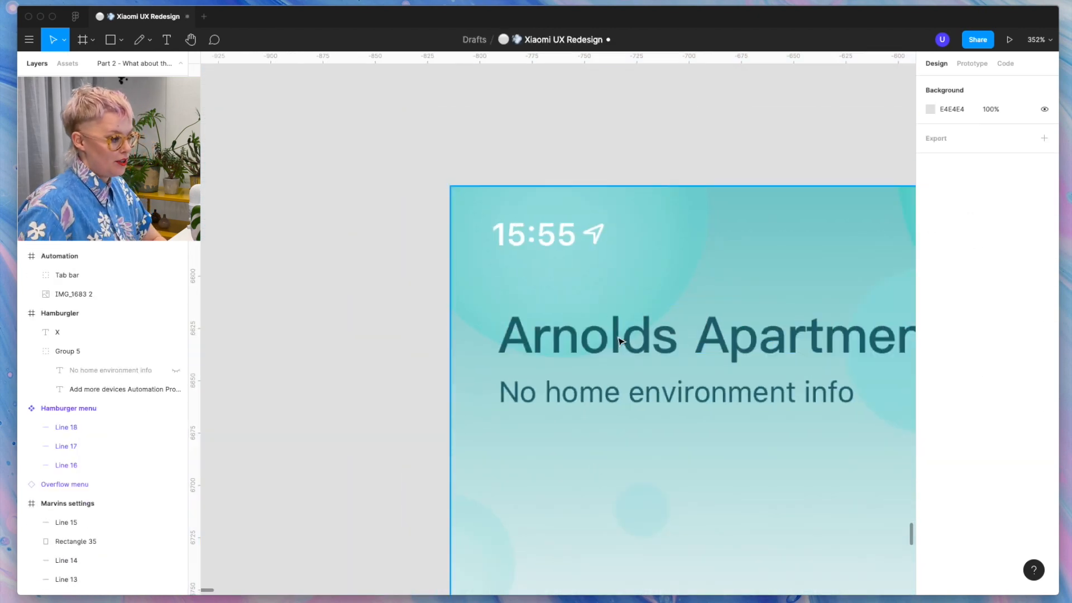
{"action": "left_click", "coordinate": [540, 337]}
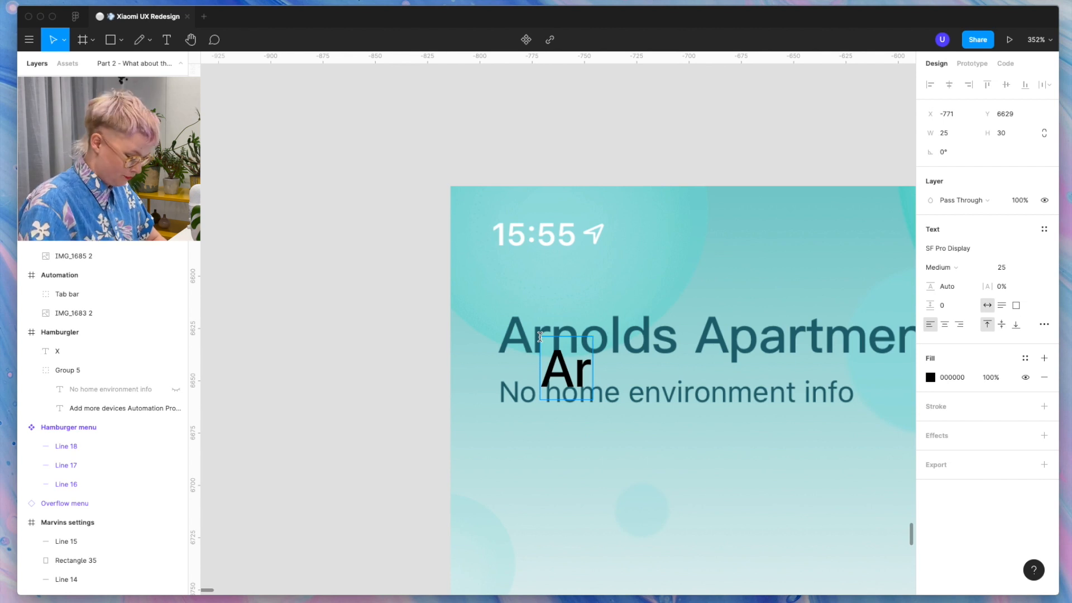
{"action": "type", "text": "Arno"}
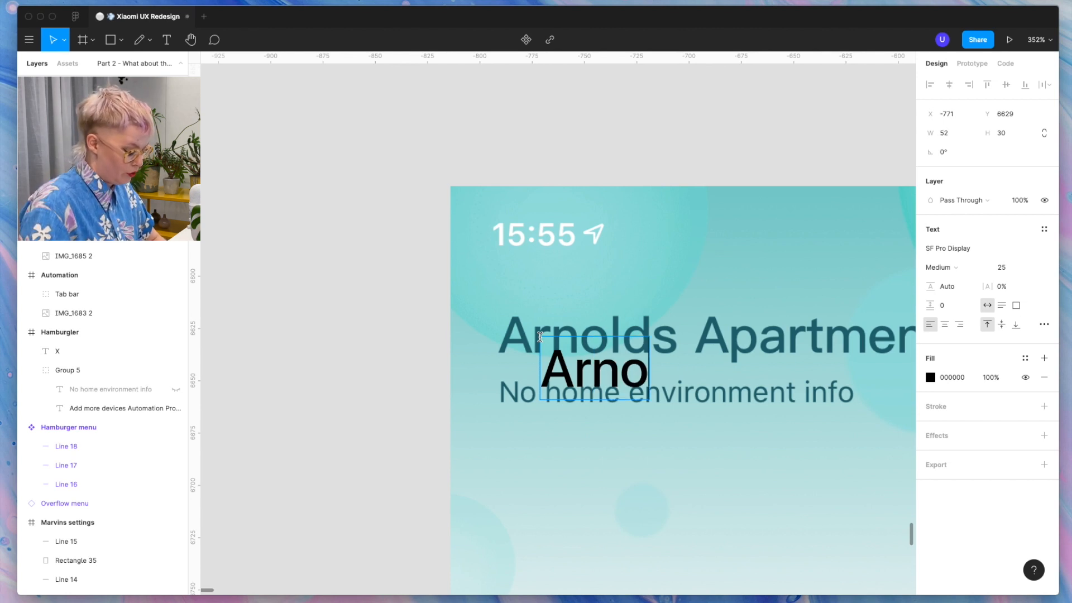
{"action": "type", "text": "lds Apa"}
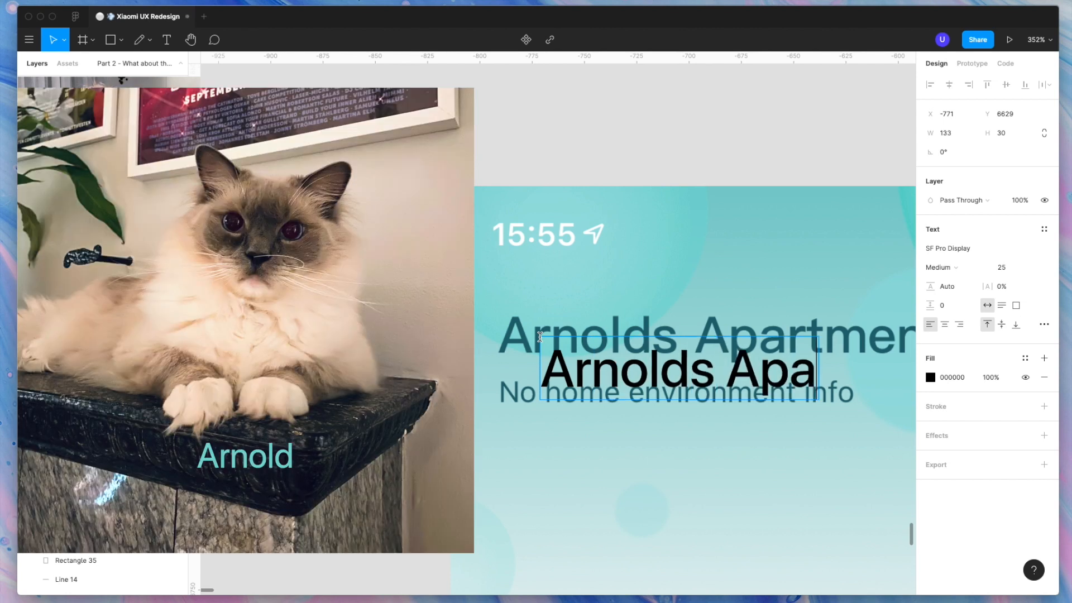
{"action": "type", "text": "rtme"}
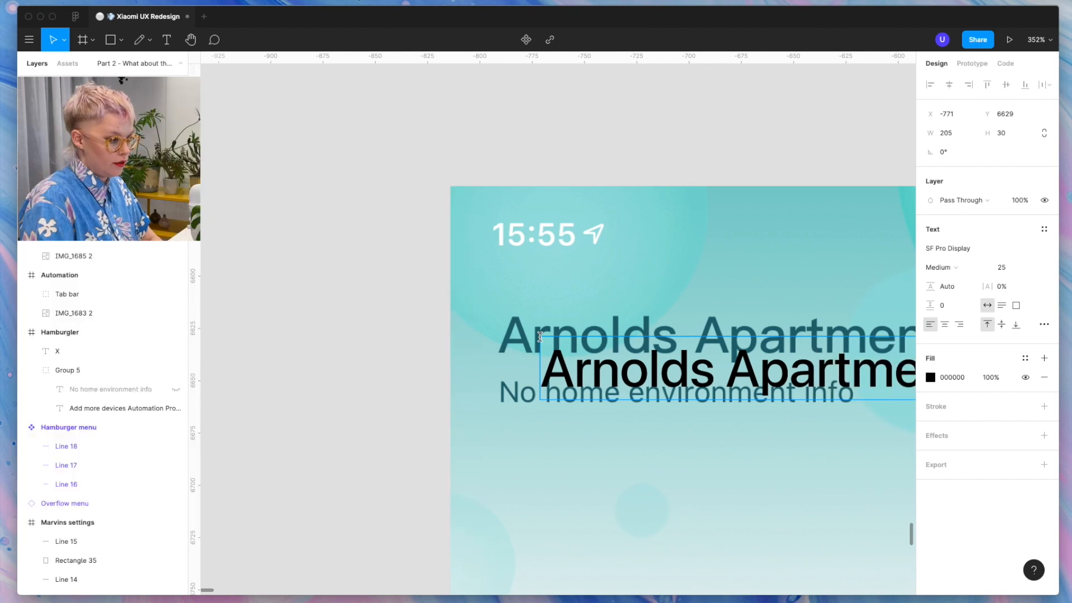
Lay the new text directly over the original title and set its opacity to 70%.
{"action": "key", "text": "Escape"}
{"action": "left_click_drag", "start_coordinate": [617, 380], "coordinate": [575, 347]}
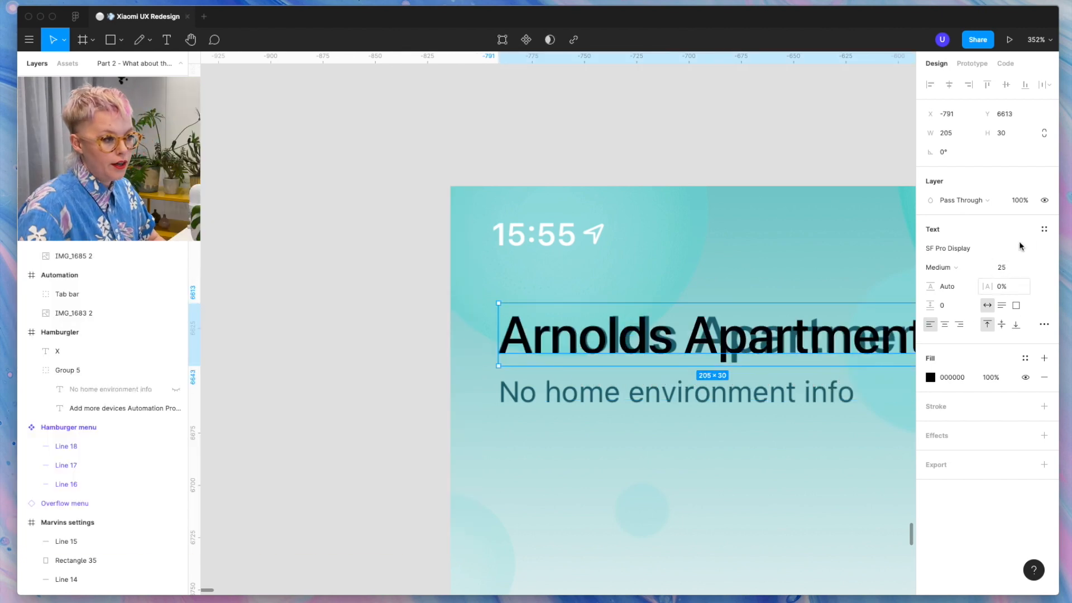
{"action": "type", "text": "80"}
{"action": "key", "text": "Return"}
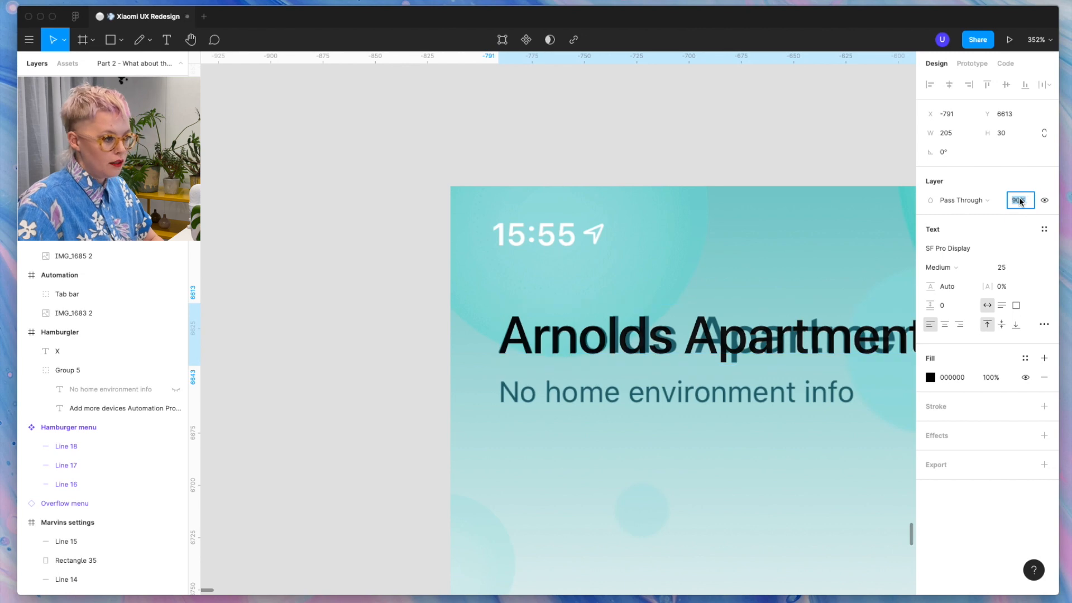
{"action": "type", "text": "70"}
{"action": "key", "text": "Return"}
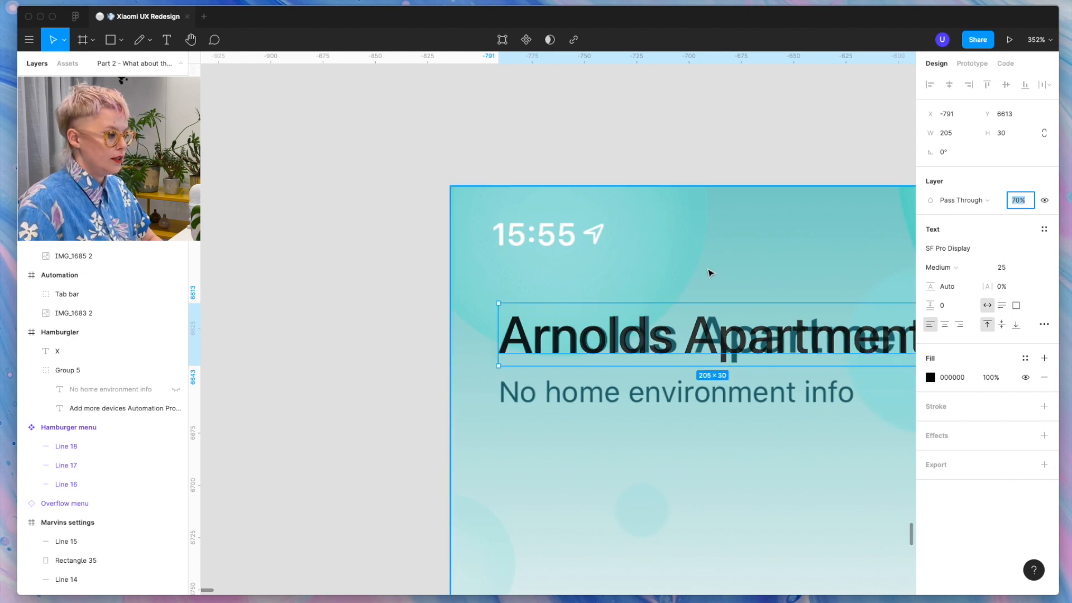
Set the overlay text's size to 24 and increase its letter spacing to match the original title beneath.
{"action": "scroll", "coordinate": [708, 276], "scroll_direction": "up", "scroll_amount": 5}
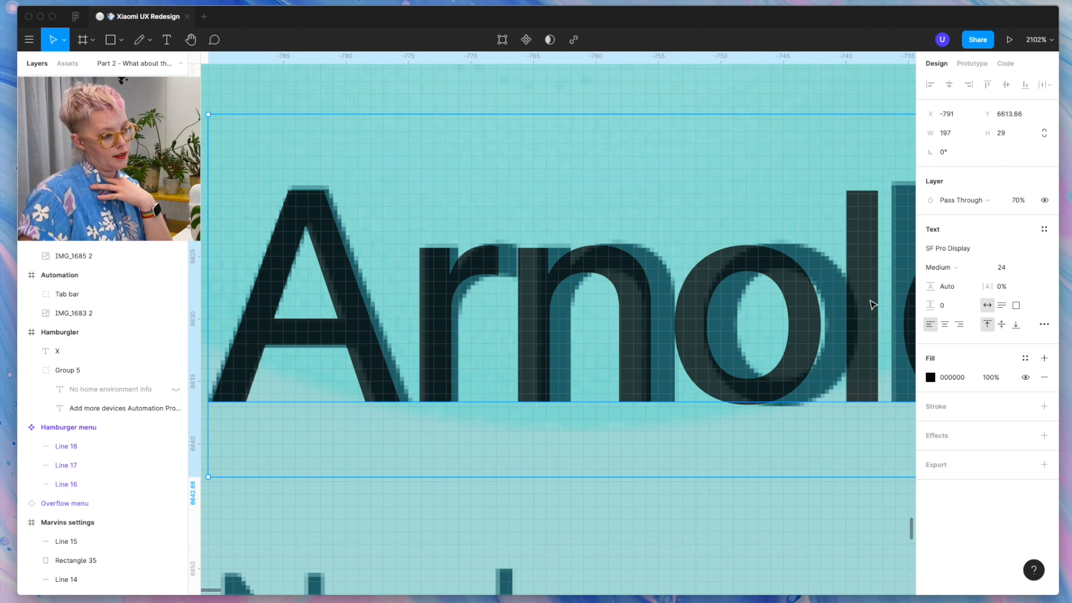
{"action": "scroll", "coordinate": [607, 334], "scroll_direction": "left", "scroll_amount": 2}
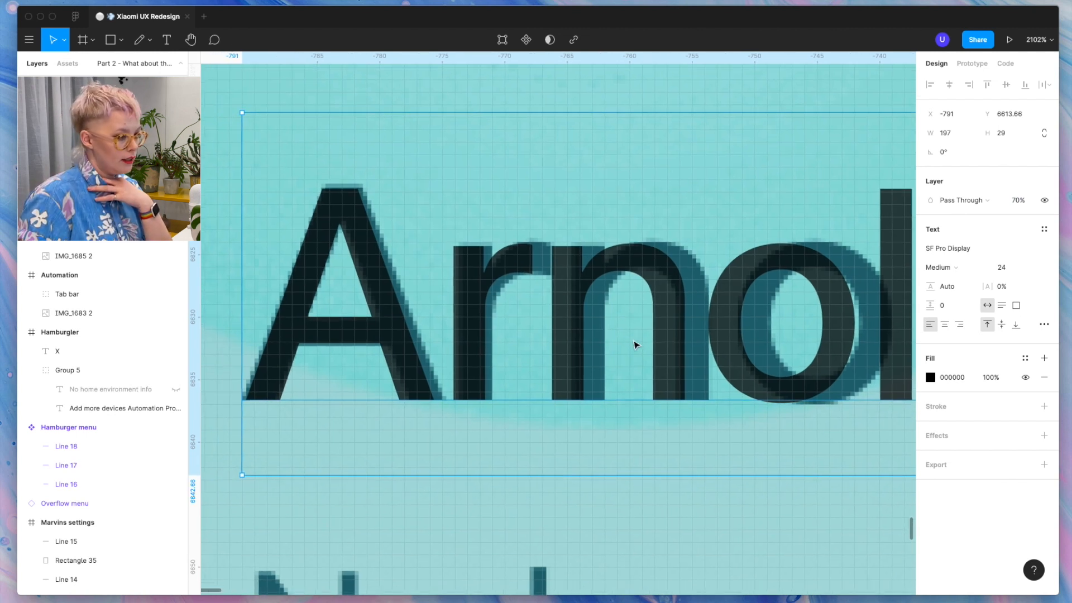
{"action": "key", "text": "Up"}
{"action": "key", "text": "Up"}
{"action": "key", "text": "Up"}
{"action": "key", "text": "Up"}
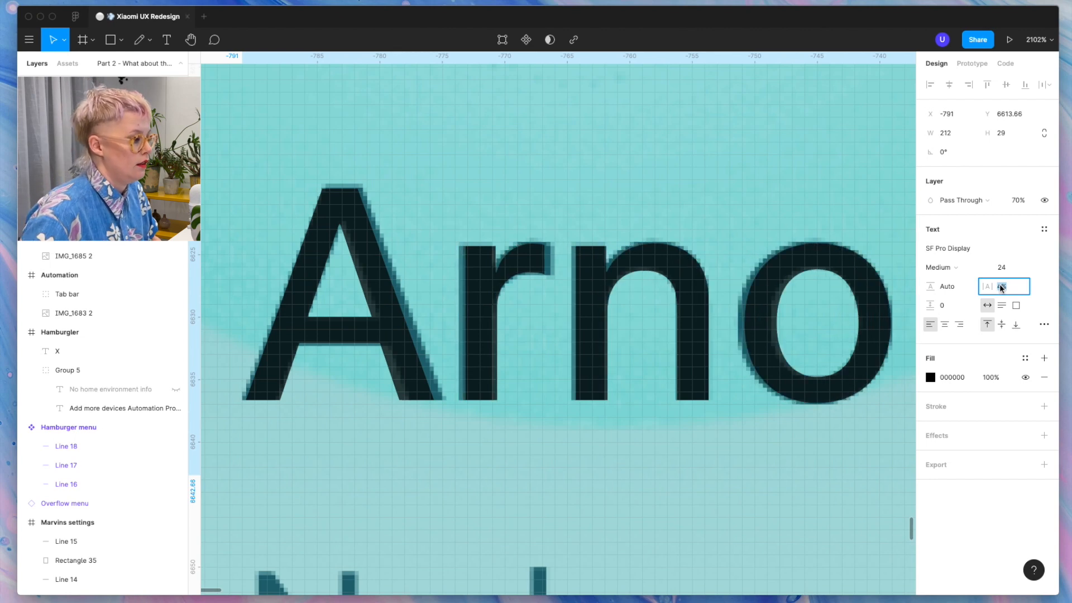
{"action": "scroll", "coordinate": [825, 304], "scroll_direction": "down", "scroll_amount": 10}
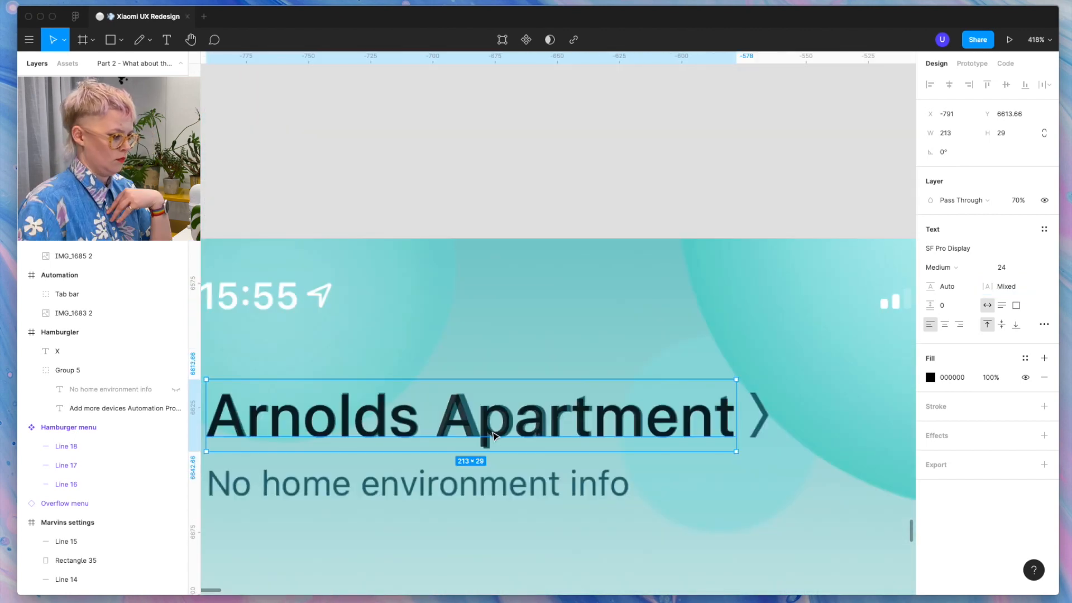
{"action": "scroll", "coordinate": [493, 435], "scroll_direction": "left", "scroll_amount": 3}
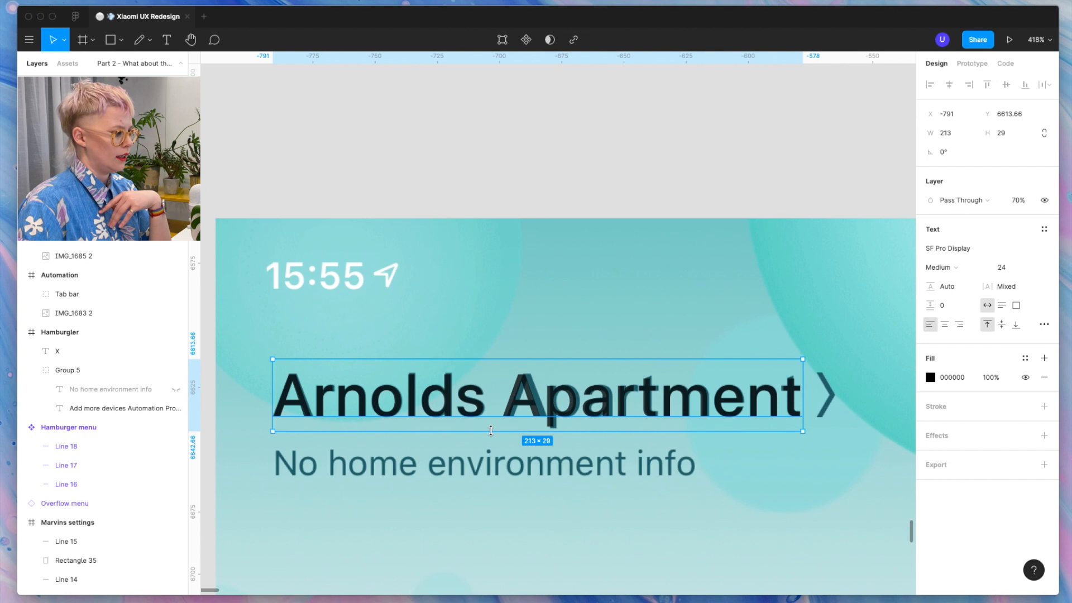
{"action": "double_click", "coordinate": [504, 412]}
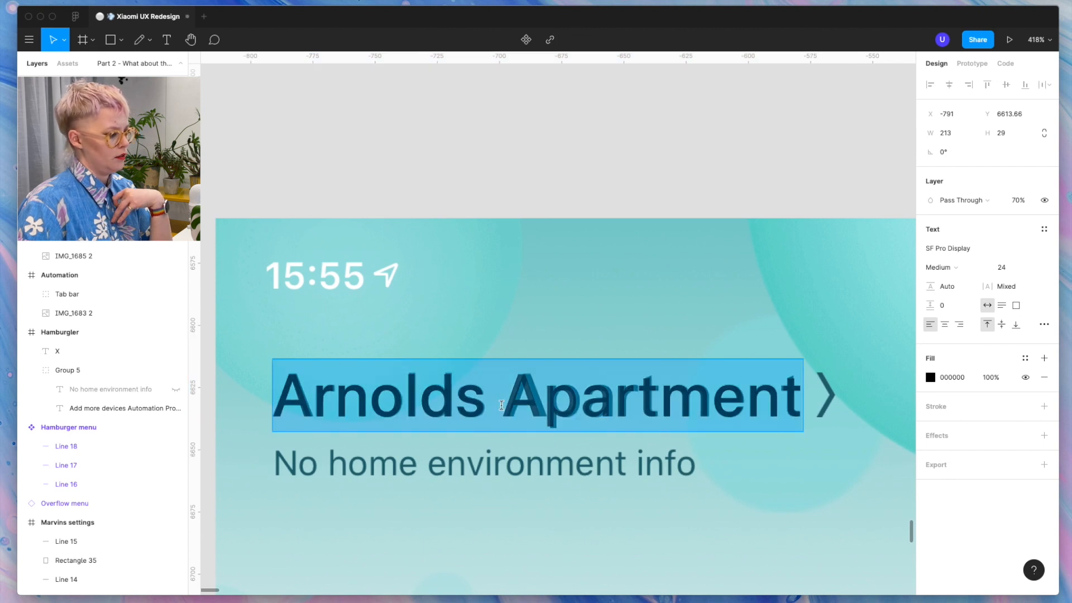
{"action": "left_click", "coordinate": [504, 411]}
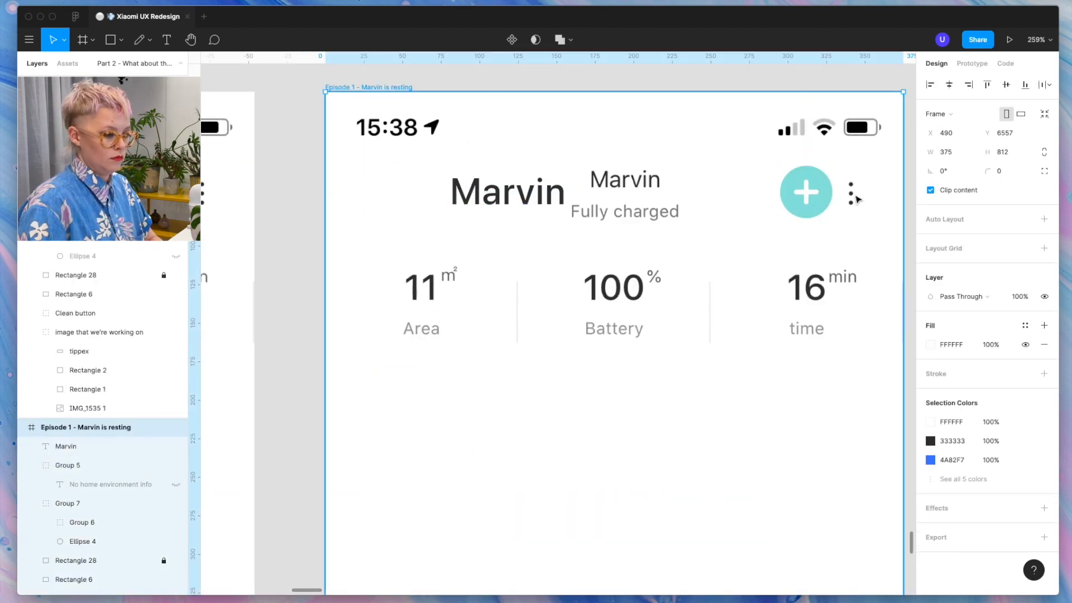
Rearrange the third Marvin screen's header with the overflow menu before a large left-aligned title and the add button on the right.
{"action": "left_click_drag", "start_coordinate": [776, 192], "coordinate": [823, 192]}
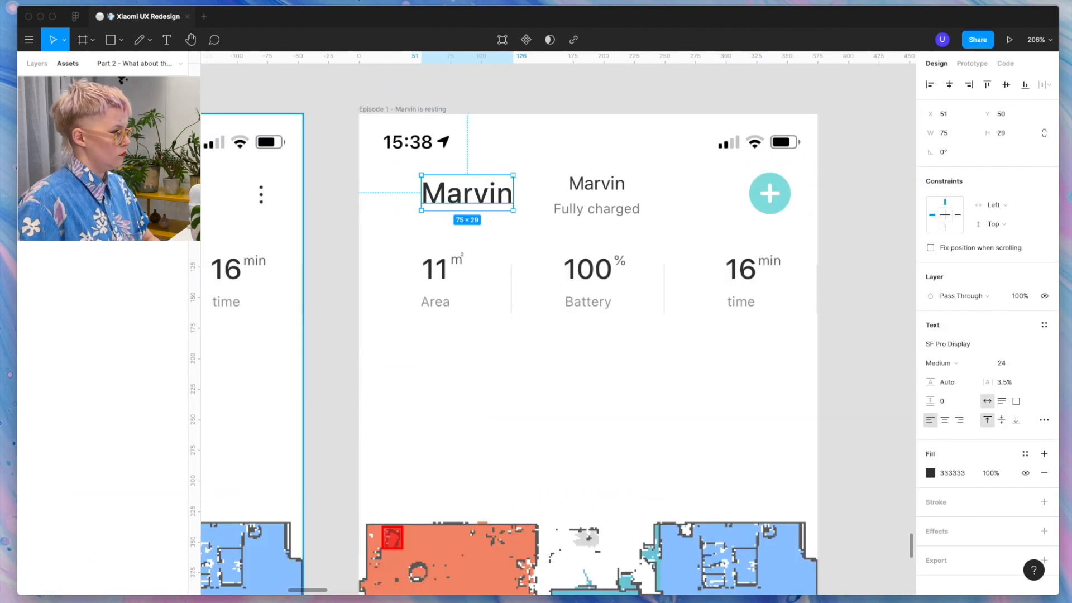
{"action": "left_click", "coordinate": [316, 206]}
{"action": "left_click", "coordinate": [465, 193]}
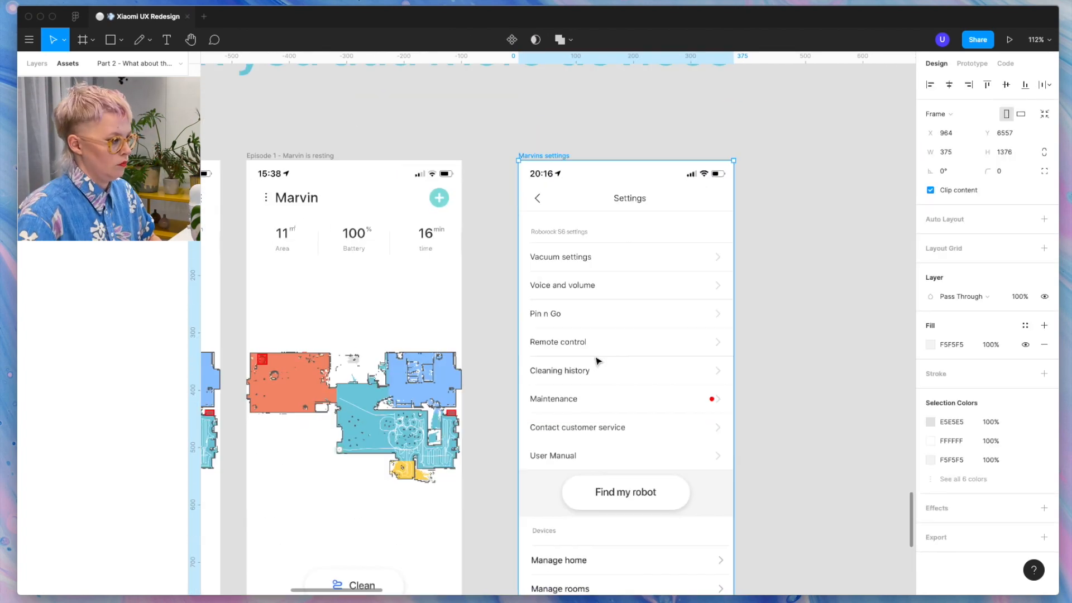
Add a Profile row at text size 18 with a smiley icon and white background above the Roborock S6 settings list.
{"action": "scroll", "coordinate": [598, 359], "scroll_direction": "down", "scroll_amount": 5}
{"action": "left_click", "coordinate": [593, 340]}
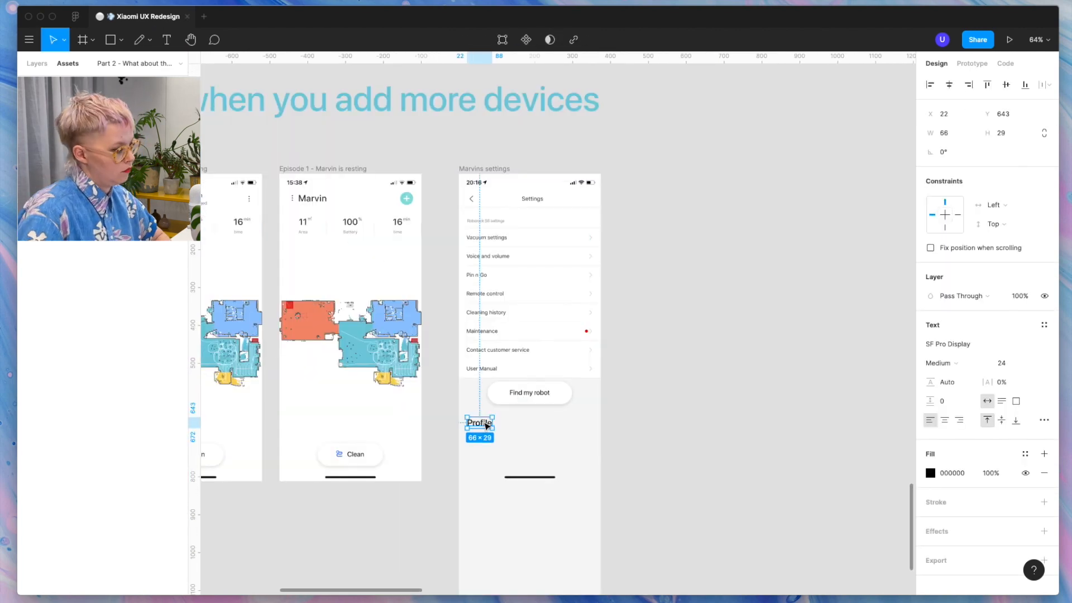
{"action": "scroll", "coordinate": [709, 385], "scroll_direction": "left", "scroll_amount": 4}
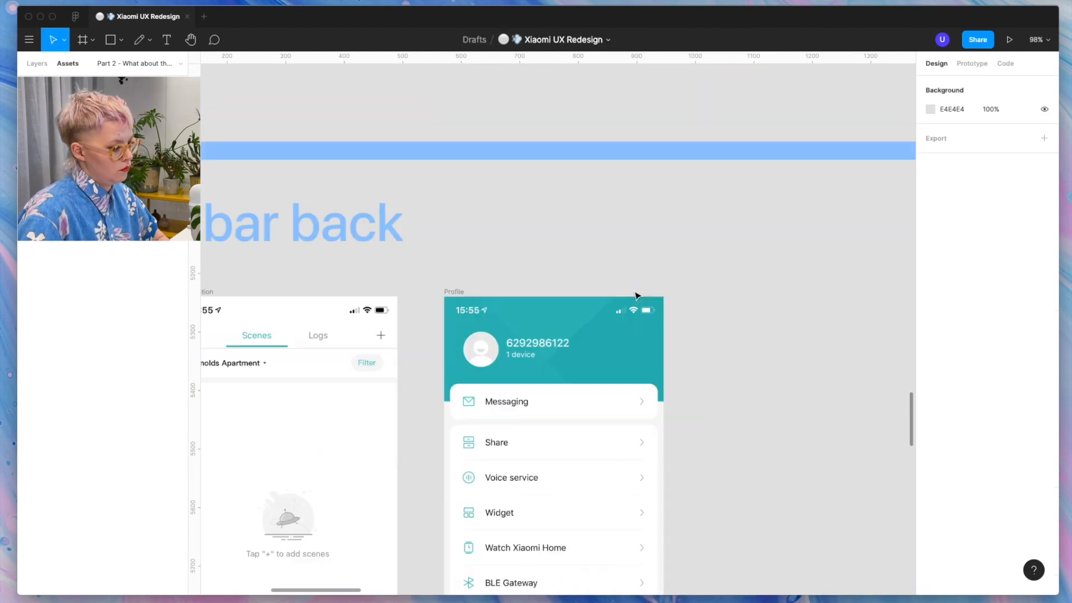
{"action": "scroll", "coordinate": [573, 297], "scroll_direction": "up", "scroll_amount": 5}
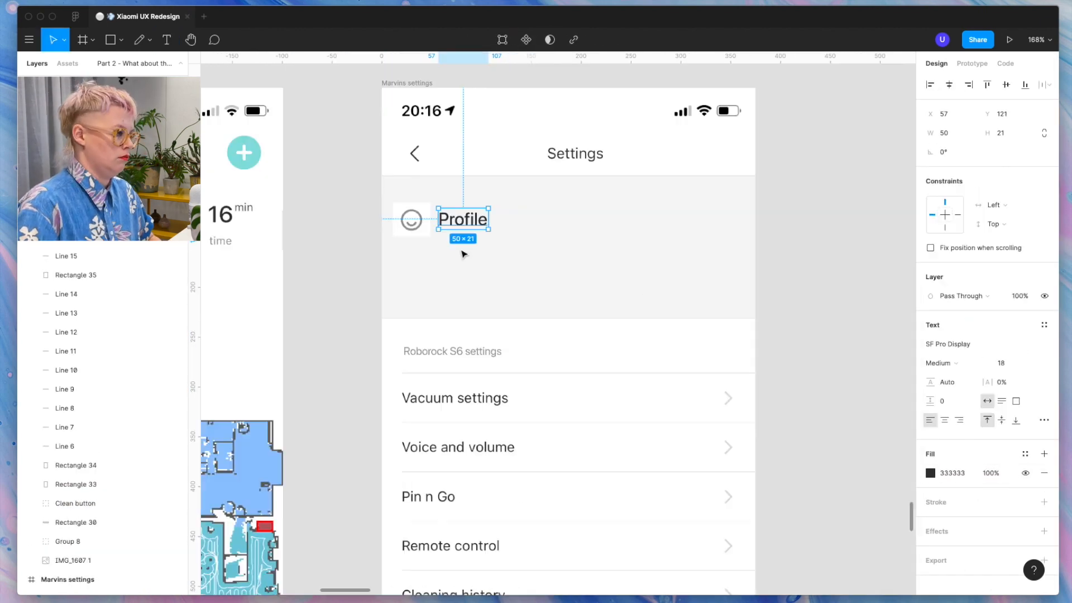
{"action": "left_click_drag", "start_coordinate": [381, 188], "coordinate": [752, 272]}
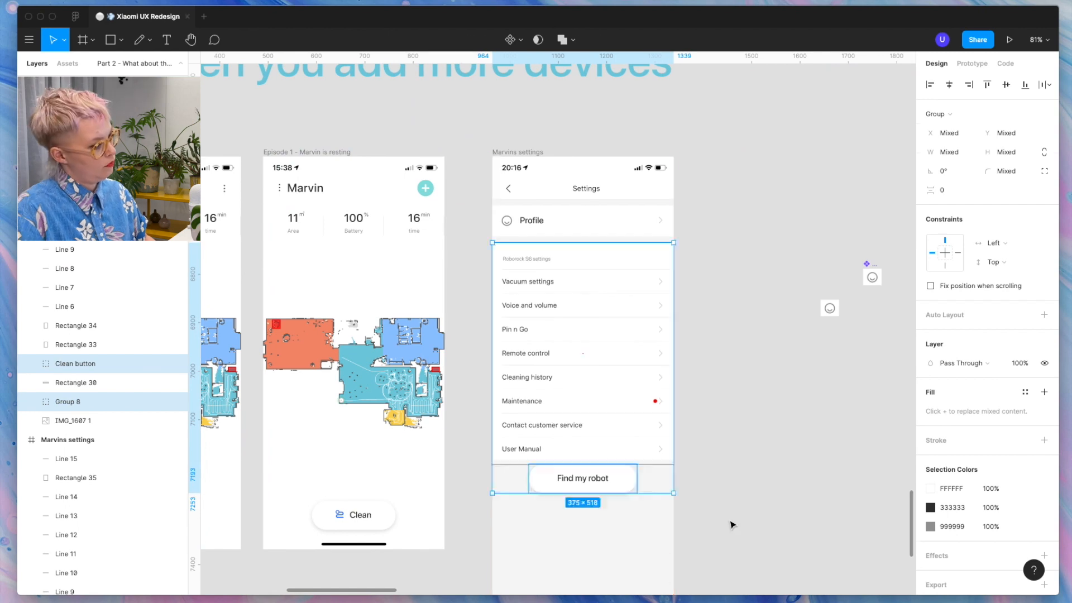
{"action": "left_click", "coordinate": [732, 525]}
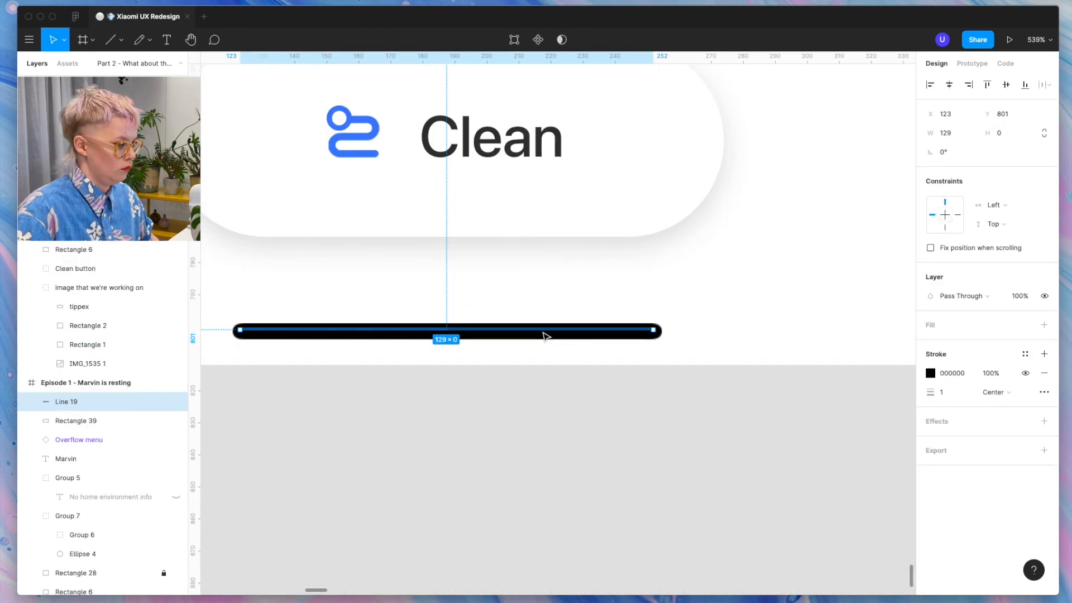
Draw a black bar 5 high with corner radius 20 matching the Marvin screen's home indicator and set its width to 134.5.
{"action": "key", "text": "r"}
{"action": "left_click_drag", "start_coordinate": [230, 324], "coordinate": [662, 338]}
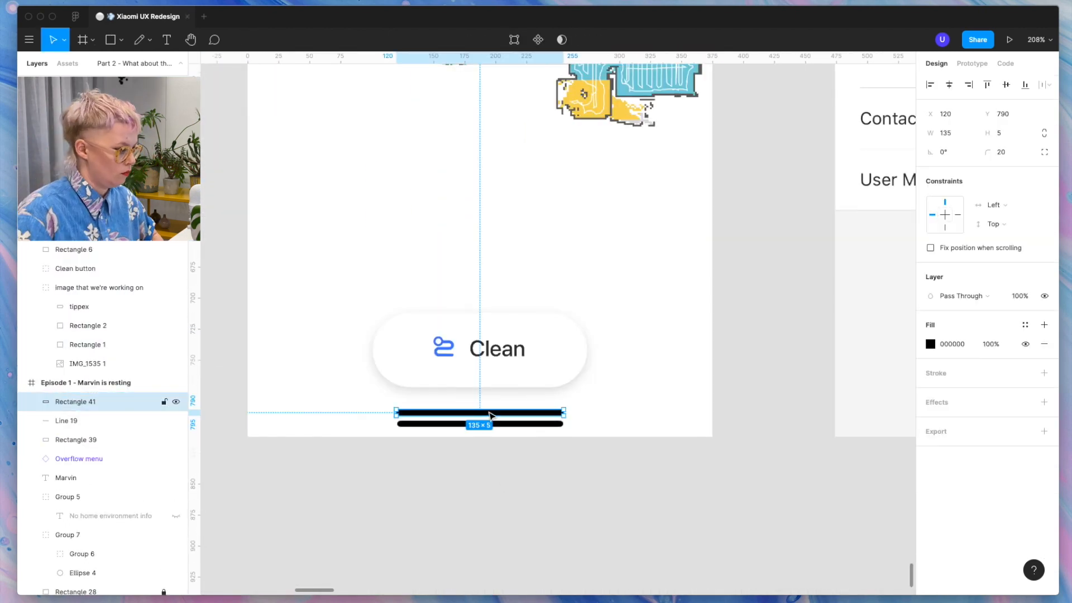
{"action": "scroll", "coordinate": [337, 412], "scroll_direction": "up", "scroll_amount": 5}
{"action": "scroll", "coordinate": [336, 413], "scroll_direction": "down", "scroll_amount": 5}
{"action": "left_click", "coordinate": [952, 133]}
{"action": "type", "text": "134.5"}
{"action": "scroll", "coordinate": [603, 447], "scroll_direction": "down", "scroll_amount": 3}
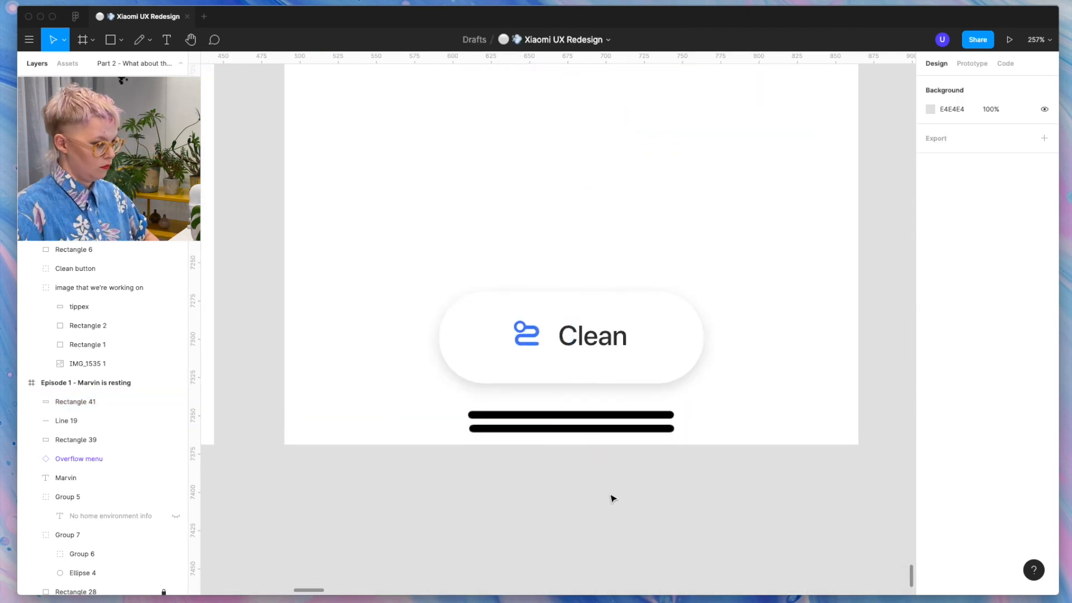
Set the new bar's X position to 120.5 and its width to 134.
{"action": "left_click", "coordinate": [573, 414]}
{"action": "left_click", "coordinate": [966, 115]}
{"action": "type", "text": "120.5"}
{"action": "scroll", "coordinate": [542, 436], "scroll_direction": "up", "scroll_amount": 5}
{"action": "scroll", "coordinate": [542, 436], "scroll_direction": "right", "scroll_amount": 10}
{"action": "left_click_drag", "start_coordinate": [195, 394], "coordinate": [621, 391]}
{"action": "left_click", "coordinate": [956, 134]}
{"action": "type", "text": "134"}
{"action": "key", "text": "Return"}
Cut the bar from the Marvin screen and paste it onto the settings screen.
{"action": "scroll", "coordinate": [577, 346], "scroll_direction": "down", "scroll_amount": 5}
{"action": "scroll", "coordinate": [576, 345], "scroll_direction": "left", "scroll_amount": 4}
{"action": "key", "text": "super+x"}
{"action": "scroll", "coordinate": [457, 399], "scroll_direction": "down", "scroll_amount": 10}
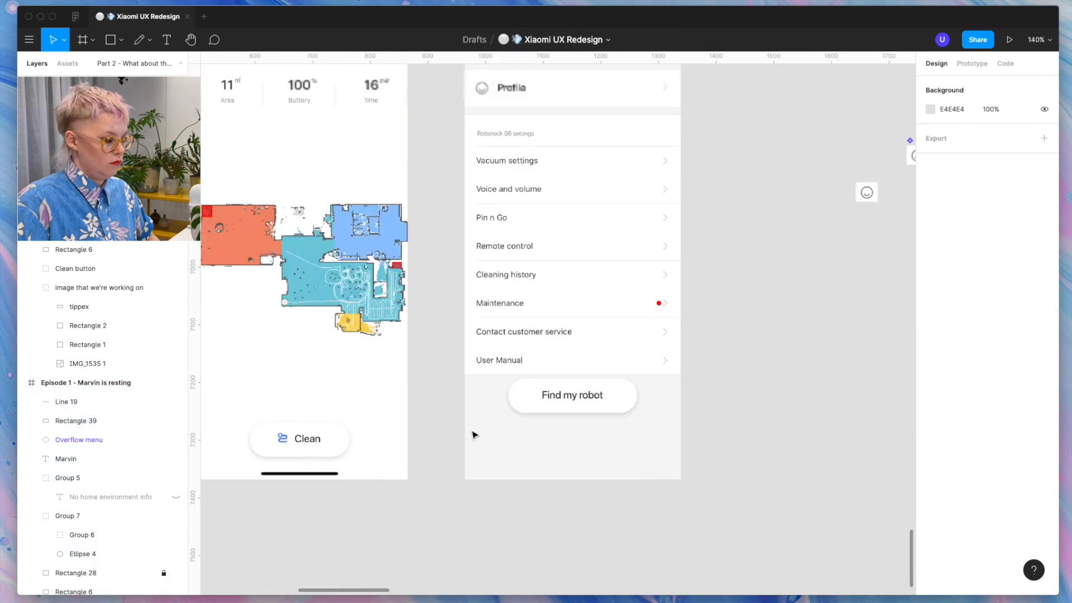
{"action": "left_click", "coordinate": [474, 435]}
{"action": "key", "text": "super+v"}
Turn the pasted bar into a component outside the screens and rename it "Change app bar".
{"action": "scroll", "coordinate": [564, 448], "scroll_direction": "up", "scroll_amount": 3}
{"action": "right_click", "coordinate": [521, 337]}
{"action": "left_click_drag", "start_coordinate": [564, 447], "coordinate": [547, 504]}
{"action": "left_click", "coordinate": [564, 461]}
{"action": "key", "text": "super+r"}
{"action": "type", "text": "Change app bar"}
{"action": "key", "text": "Return"}
Align the settings screen's app bar with the Marvin screen's home indicator using a horizontal guide.
{"action": "scroll", "coordinate": [570, 337], "scroll_direction": "down", "scroll_amount": 3}
{"action": "scroll", "coordinate": [579, 510], "scroll_direction": "up", "scroll_amount": 5}
{"action": "left_click_drag", "start_coordinate": [638, 58], "coordinate": [637, 495]}
{"action": "scroll", "coordinate": [637, 495], "scroll_direction": "down", "scroll_amount": 8}
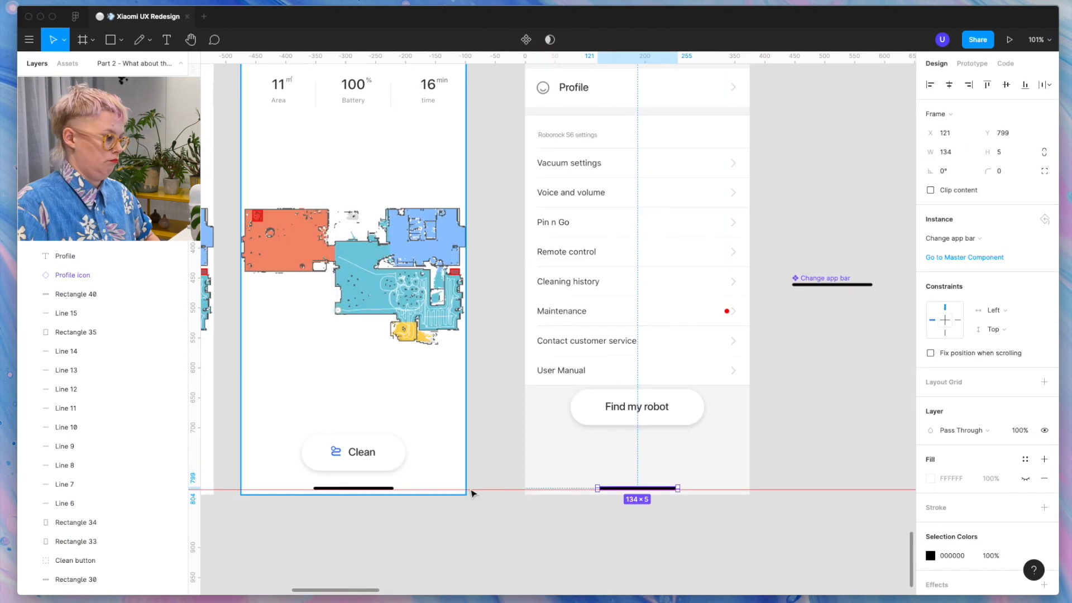
Check the colour and placement of the app bar at the bottom of the settings screen.
{"action": "left_click", "coordinate": [816, 387]}
{"action": "scroll", "coordinate": [690, 365], "scroll_direction": "up", "scroll_amount": 6}
{"action": "left_click", "coordinate": [709, 390]}
{"action": "left_click", "coordinate": [930, 556]}
{"action": "left_click", "coordinate": [752, 426]}
{"action": "left_click", "coordinate": [930, 470]}
{"action": "left_click", "coordinate": [790, 462]}
{"action": "left_click", "coordinate": [484, 547]}
{"action": "left_click", "coordinate": [652, 547]}
{"action": "scroll", "coordinate": [654, 549], "scroll_direction": "up", "scroll_amount": 6}
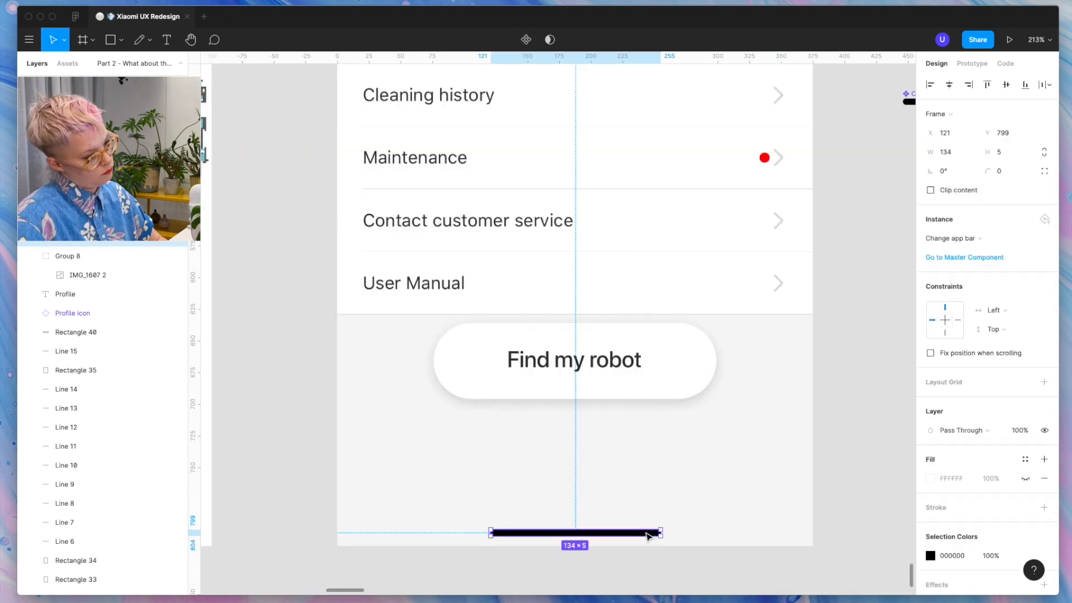
{"action": "left_click", "coordinate": [859, 483]}
Move the app bar and profile icon components up beside the "Add more app when you add more devices" heading.
{"action": "scroll", "coordinate": [670, 363], "scroll_direction": "down", "scroll_amount": 10}
{"action": "scroll", "coordinate": [526, 264], "scroll_direction": "up", "scroll_amount": 4}
{"action": "scroll", "coordinate": [564, 308], "scroll_direction": "down", "scroll_amount": 6}
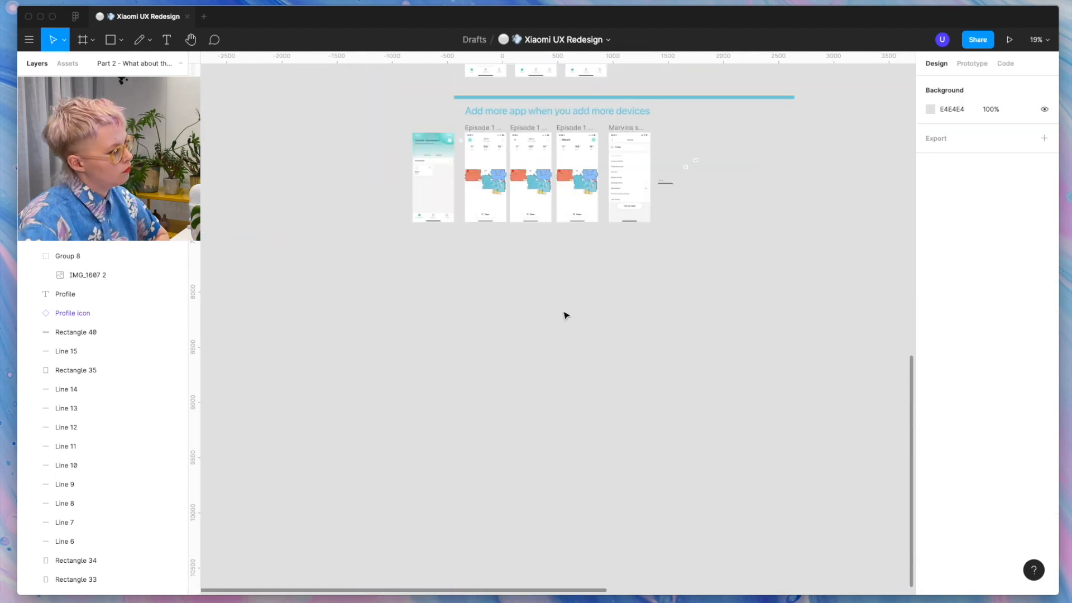
{"action": "scroll", "coordinate": [609, 268], "scroll_direction": "up", "scroll_amount": 5}
{"action": "left_click_drag", "start_coordinate": [723, 252], "coordinate": [820, 321]}
{"action": "left_click_drag", "start_coordinate": [812, 312], "coordinate": [823, 189]}
{"action": "key", "text": "alt+v"}
{"action": "left_click", "coordinate": [817, 245]}
{"action": "scroll", "coordinate": [815, 254], "scroll_direction": "up", "scroll_amount": 4}
{"action": "scroll", "coordinate": [816, 257], "scroll_direction": "down", "scroll_amount": 5}
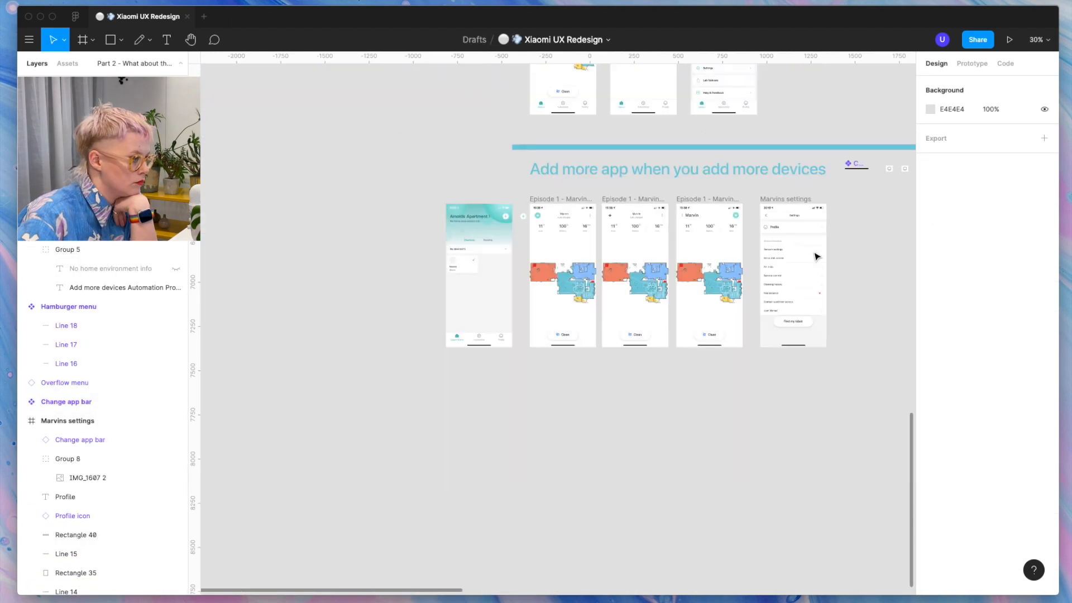
Move the Find my robot button down on the settings screen to the height of the Clean buttons.
{"action": "scroll", "coordinate": [796, 309], "scroll_direction": "up", "scroll_amount": 5}
{"action": "left_click", "coordinate": [544, 382]}
{"action": "left_click_drag", "start_coordinate": [792, 358], "coordinate": [808, 376]}
{"action": "left_click", "coordinate": [729, 581]}
{"action": "scroll", "coordinate": [712, 497], "scroll_direction": "down", "scroll_amount": 5}
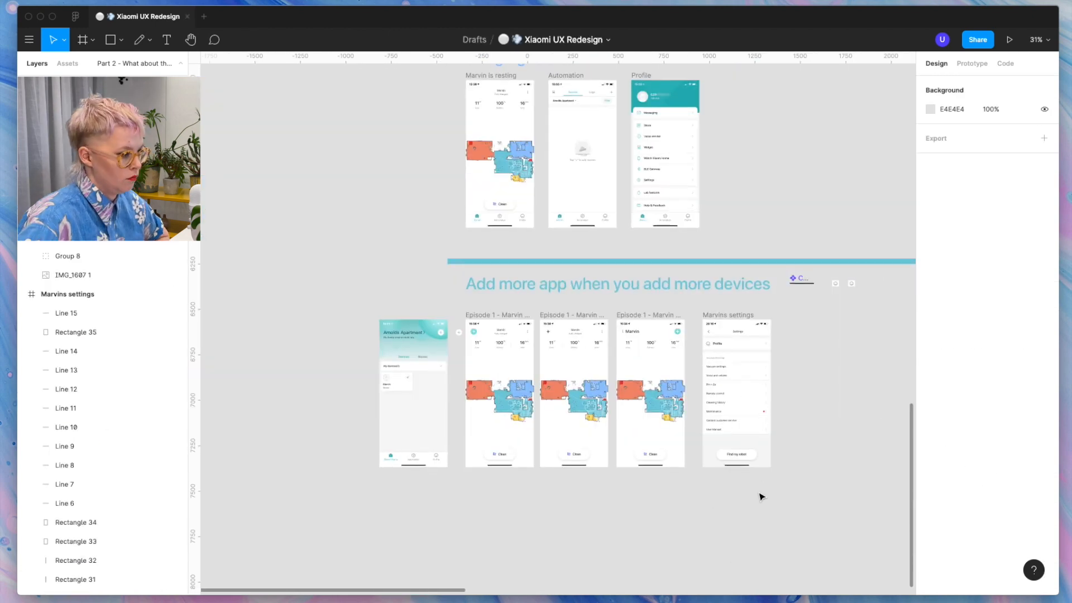
{"action": "scroll", "coordinate": [760, 496], "scroll_direction": "down", "scroll_amount": 1}
{"action": "scroll", "coordinate": [761, 496], "scroll_direction": "right", "scroll_amount": 1}
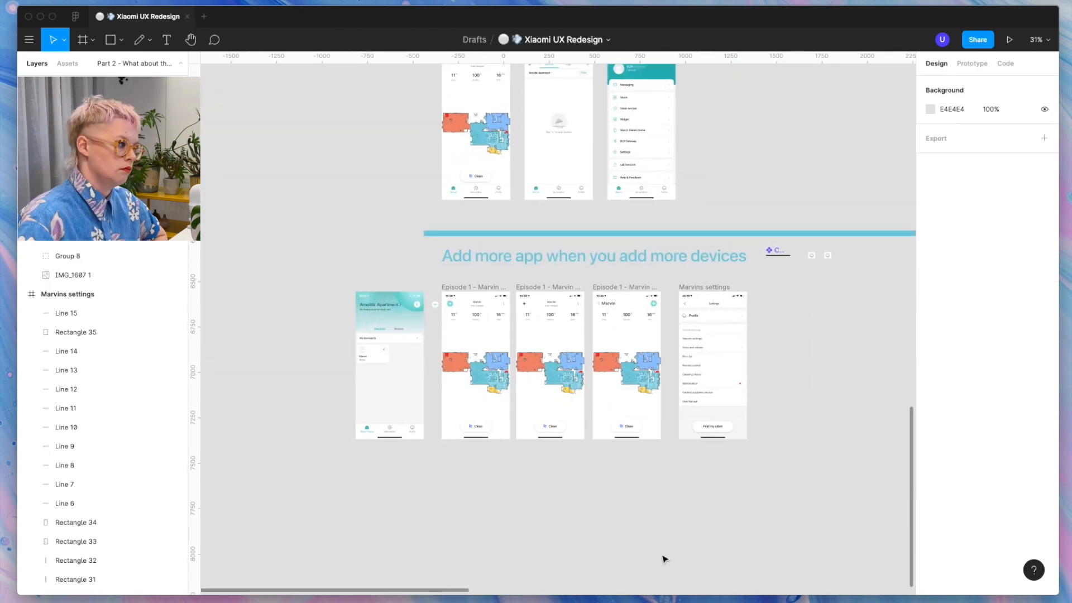
{"action": "scroll", "coordinate": [422, 319], "scroll_direction": "up", "scroll_amount": 5}
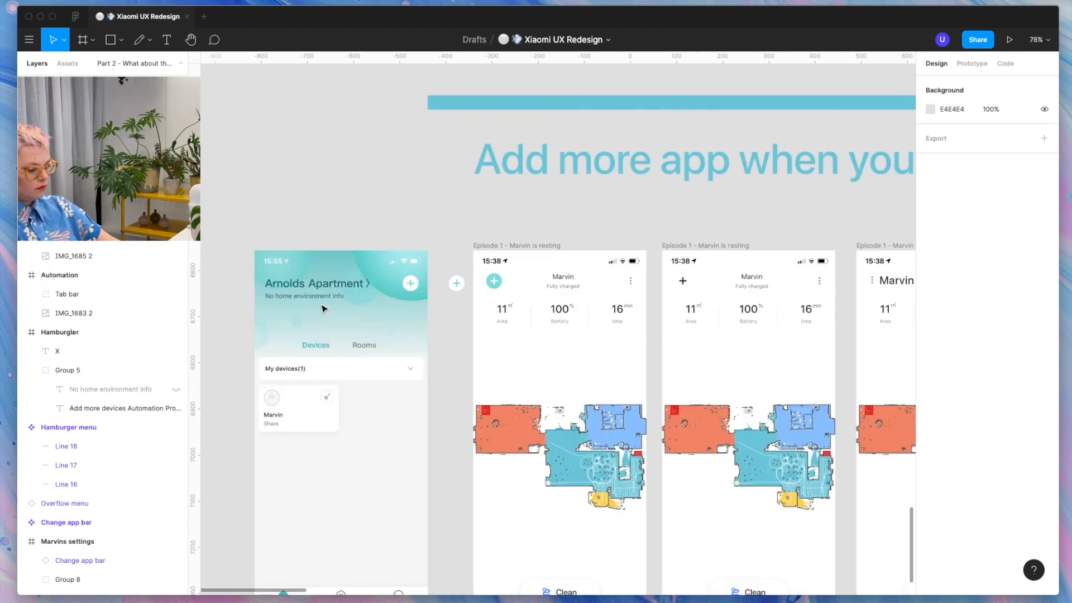
{"action": "key", "text": "t"}
{"action": "left_click", "coordinate": [279, 241]}
{"action": "type", "text": "old"}
{"action": "left_click_drag", "start_coordinate": [272, 243], "coordinate": [275, 246]}
{"action": "double_click", "coordinate": [268, 241]}
{"action": "type", "text": "Screenshot"}
{"action": "key", "text": "Return"}
{"action": "key", "text": "Escape"}
{"action": "key", "text": "BackSpace"}
Review the navigation variants across the whole page, ending at the Neverending menu screens.
{"action": "scroll", "coordinate": [351, 227], "scroll_direction": "down", "scroll_amount": 5}
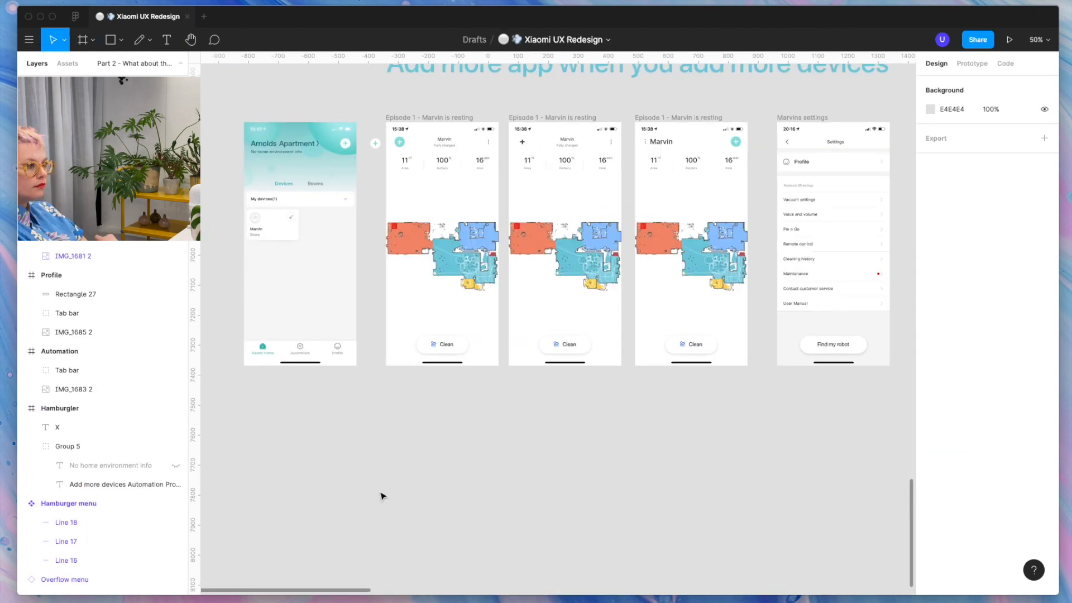
{"action": "key", "text": "shift+1"}
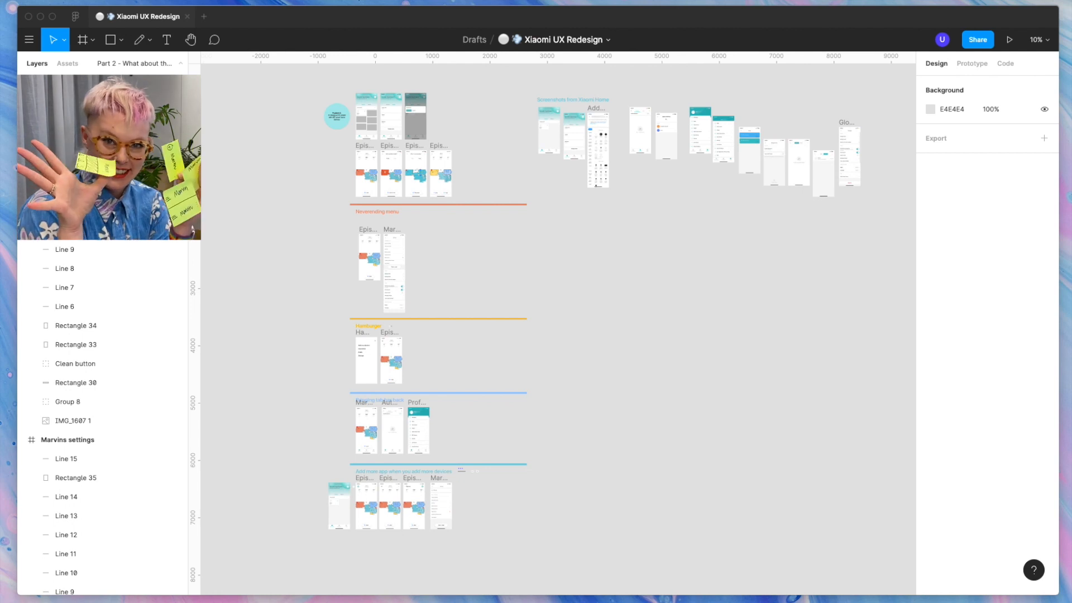
{"action": "scroll", "coordinate": [376, 247], "scroll_direction": "up", "scroll_amount": 3}
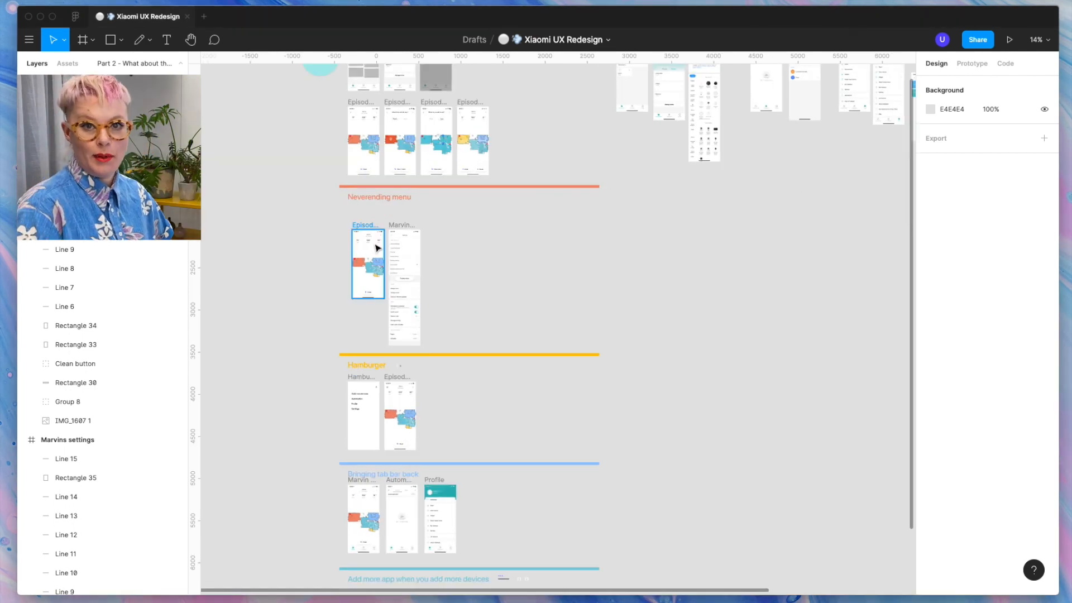
{"action": "scroll", "coordinate": [376, 247], "scroll_direction": "left", "scroll_amount": 2}
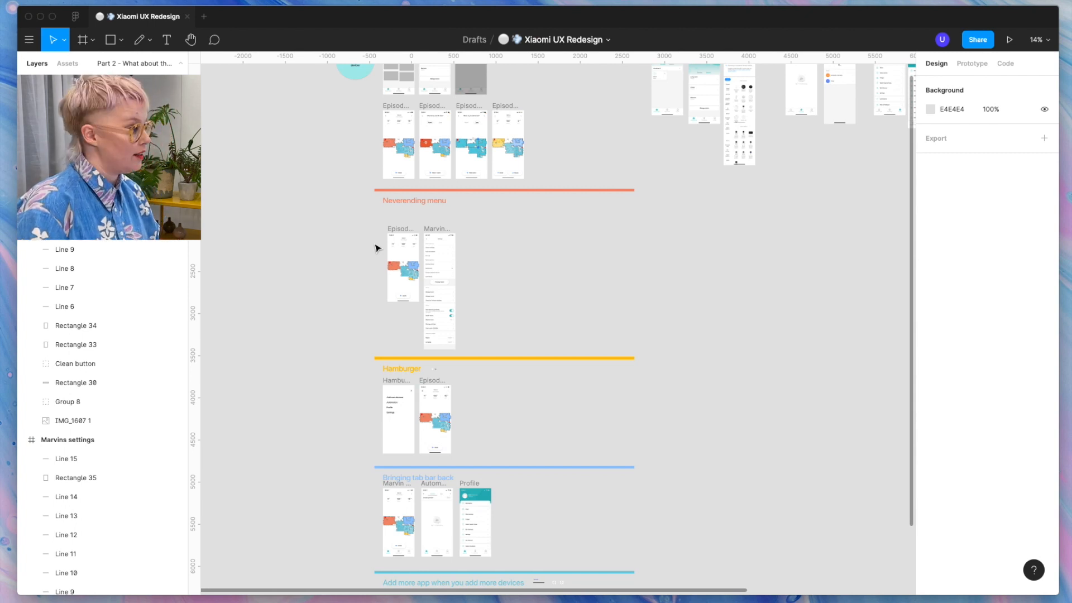
{"action": "scroll", "coordinate": [375, 171], "scroll_direction": "up", "scroll_amount": 3}
{"action": "scroll", "coordinate": [329, 263], "scroll_direction": "up", "scroll_amount": 5}
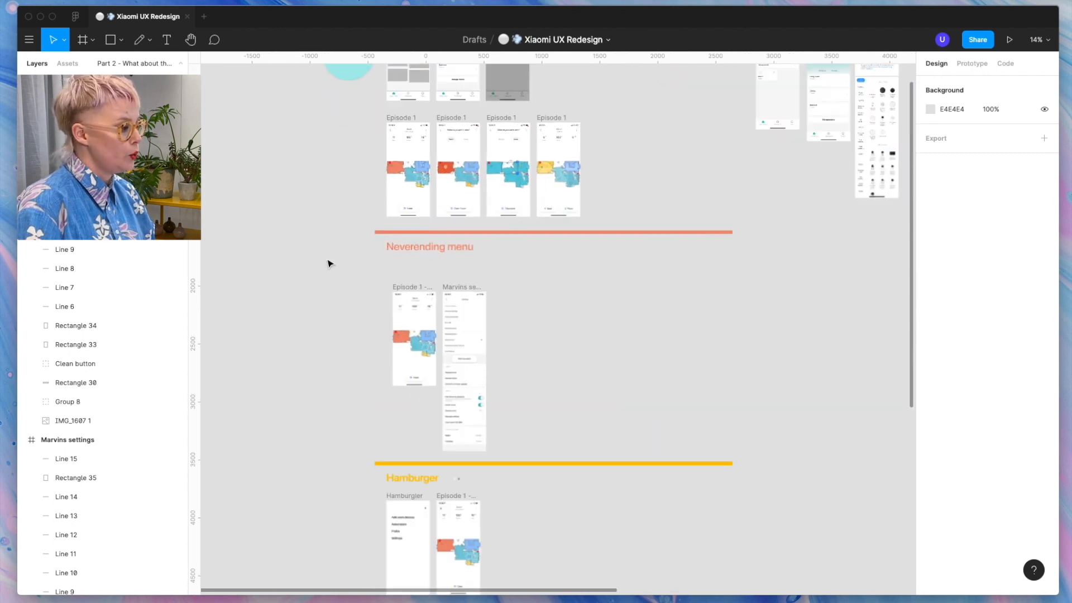
{"action": "scroll", "coordinate": [328, 263], "scroll_direction": "down", "scroll_amount": 4}
{"action": "scroll", "coordinate": [393, 249], "scroll_direction": "up", "scroll_amount": 4}
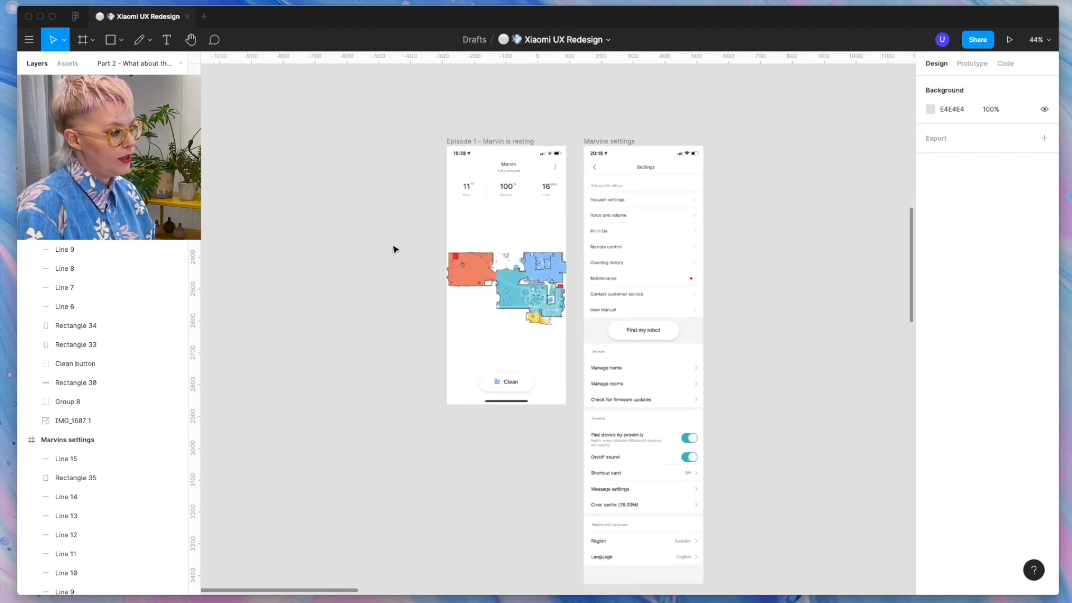
{"action": "scroll", "coordinate": [393, 250], "scroll_direction": "right", "scroll_amount": 4}
Move the Marvin is resting and Marvins settings frames together up to just below the Neverending menu heading, aligned with its left edge.
{"action": "left_click", "coordinate": [435, 94]}
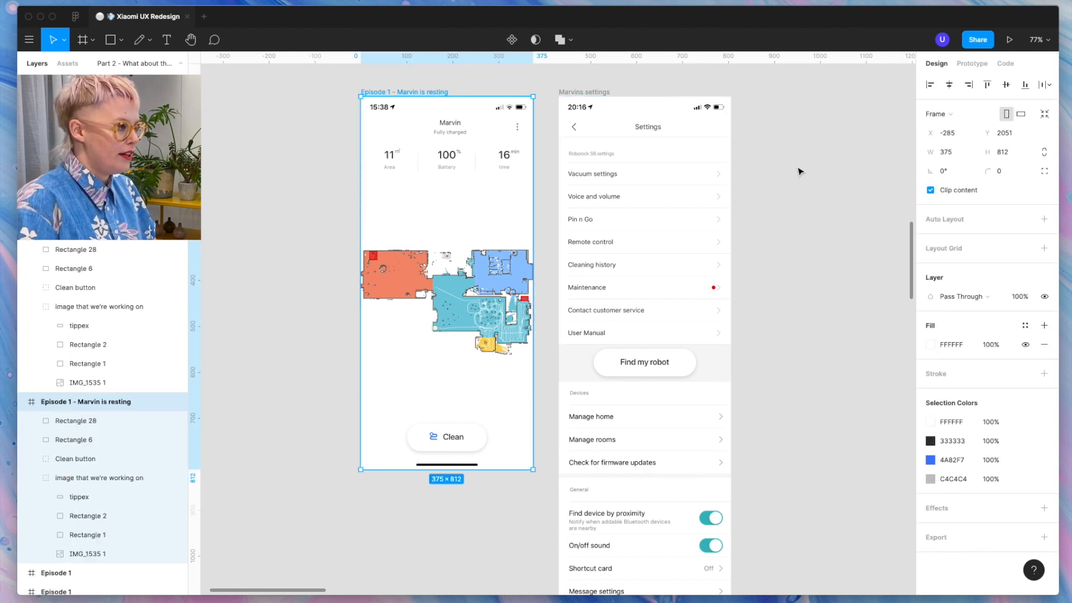
{"action": "scroll", "coordinate": [800, 172], "scroll_direction": "up", "scroll_amount": 5}
{"action": "scroll", "coordinate": [800, 172], "scroll_direction": "down", "scroll_amount": 4}
{"action": "scroll", "coordinate": [800, 172], "scroll_direction": "down", "scroll_amount": 2}
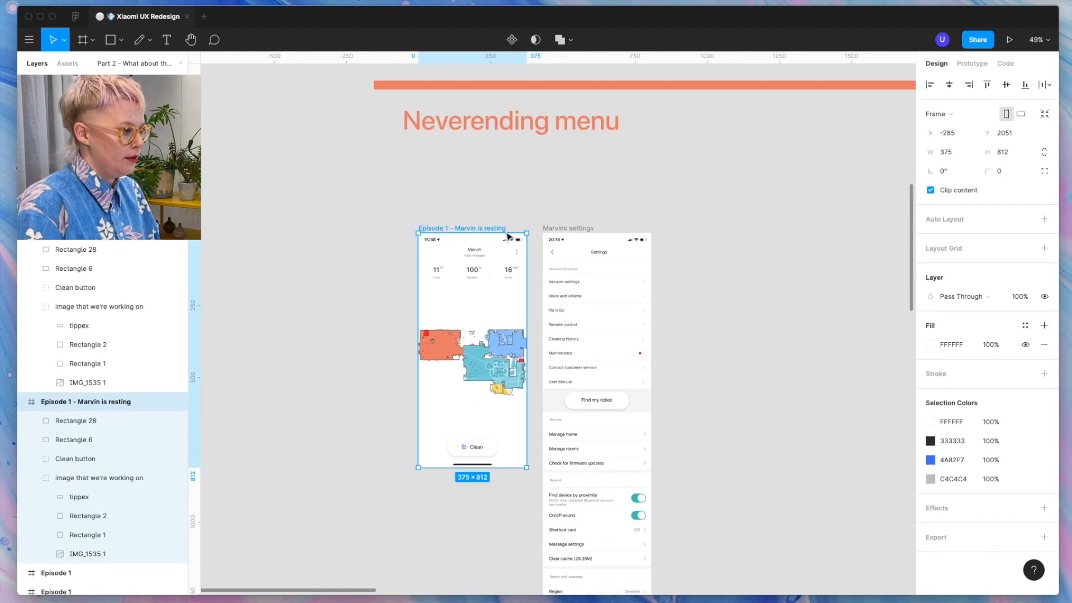
{"action": "left_click", "coordinate": [579, 231], "text": "shift"}
{"action": "left_click_drag", "start_coordinate": [579, 231], "coordinate": [564, 171]}
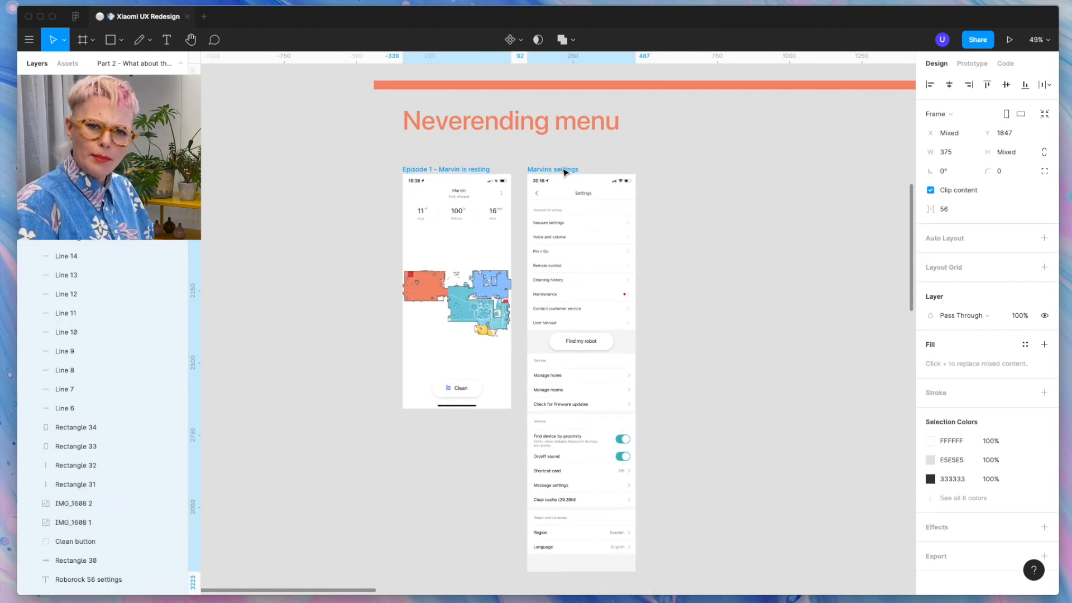
{"action": "left_click", "coordinate": [672, 270]}
{"action": "scroll", "coordinate": [492, 254], "scroll_direction": "up", "scroll_amount": 2}
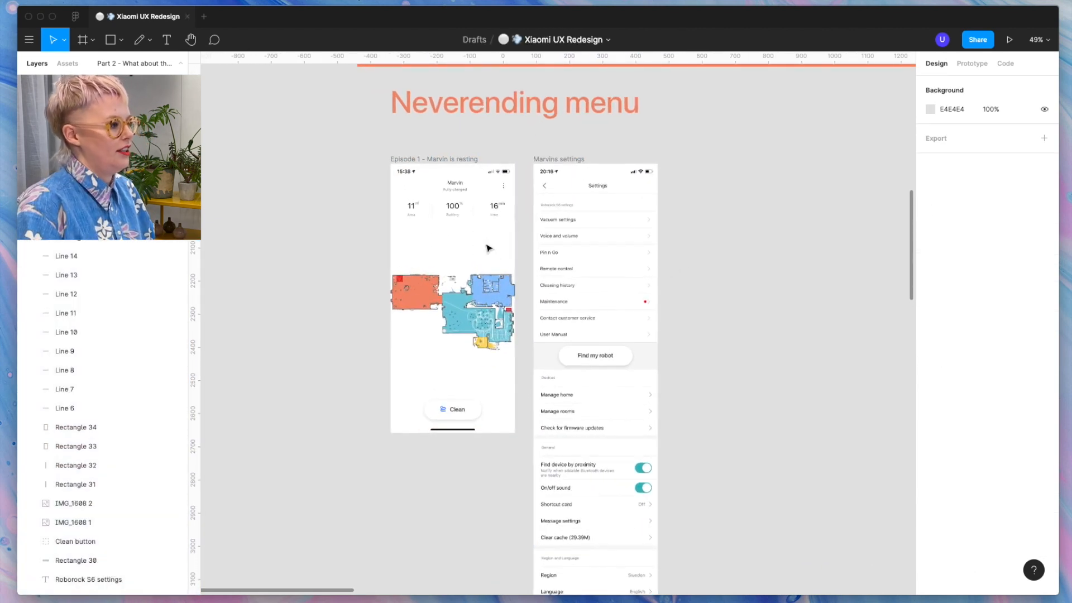
Draw a rectangle of about 55 × 48 over the Marvin screen's overflow icon and set its layer opacity to 0%.
{"action": "left_click", "coordinate": [468, 155]}
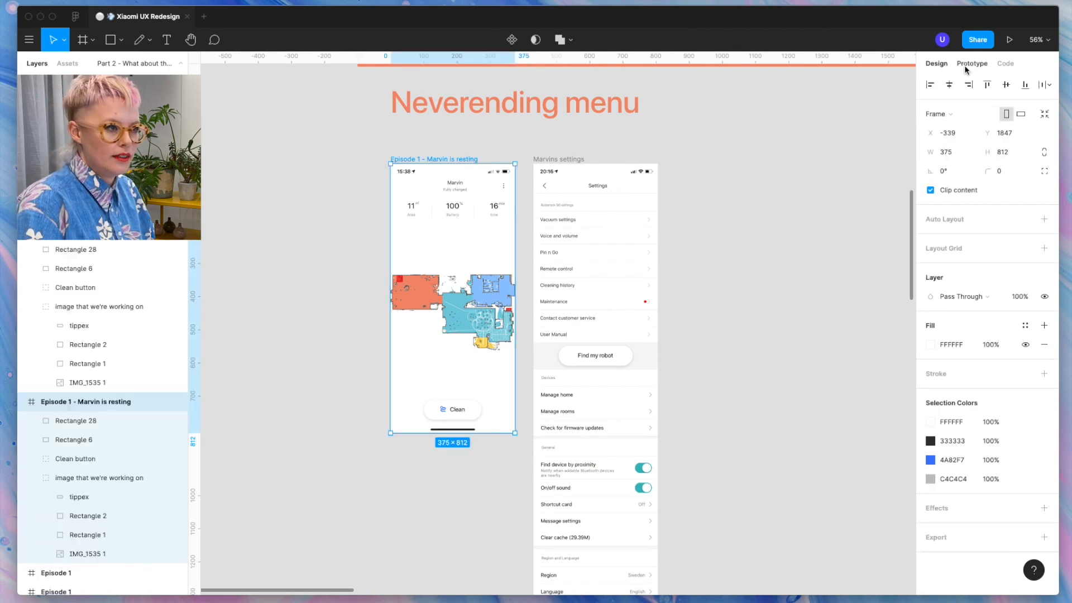
{"action": "left_click", "coordinate": [971, 63]}
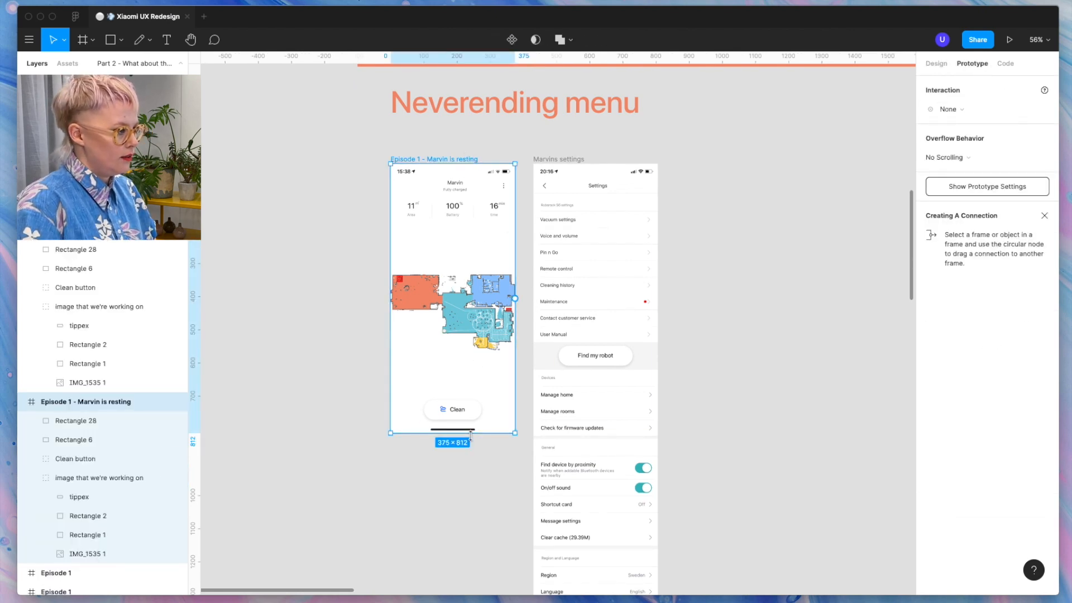
{"action": "scroll", "coordinate": [507, 194], "scroll_direction": "up", "scroll_amount": 5}
{"action": "key", "text": "r"}
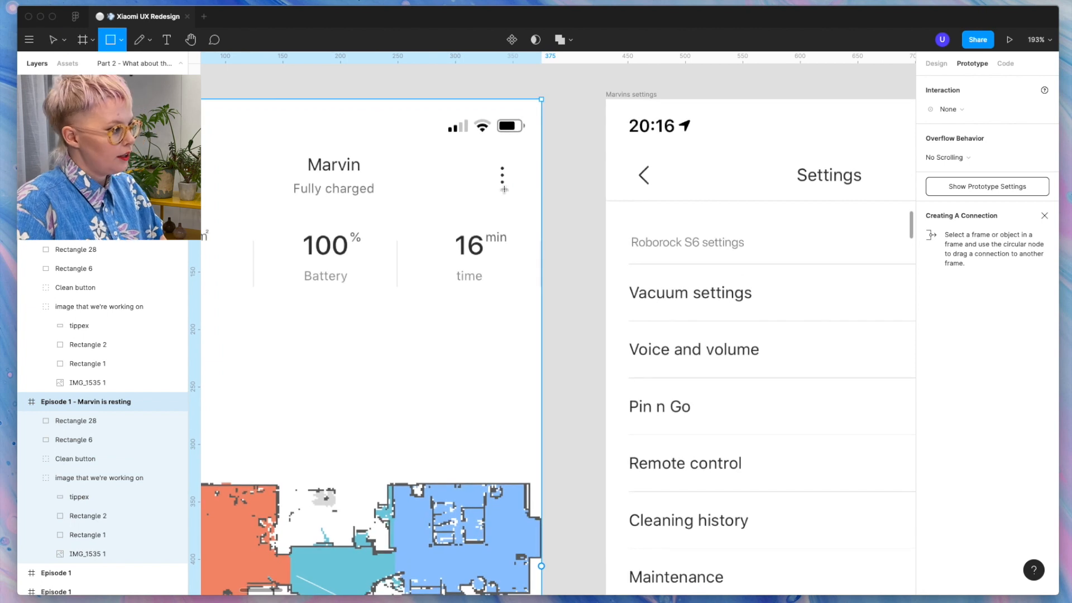
{"action": "left_click_drag", "start_coordinate": [474, 149], "coordinate": [537, 203]}
{"action": "left_click", "coordinate": [1019, 296]}
{"action": "type", "text": "0"}
{"action": "key", "text": "Return"}
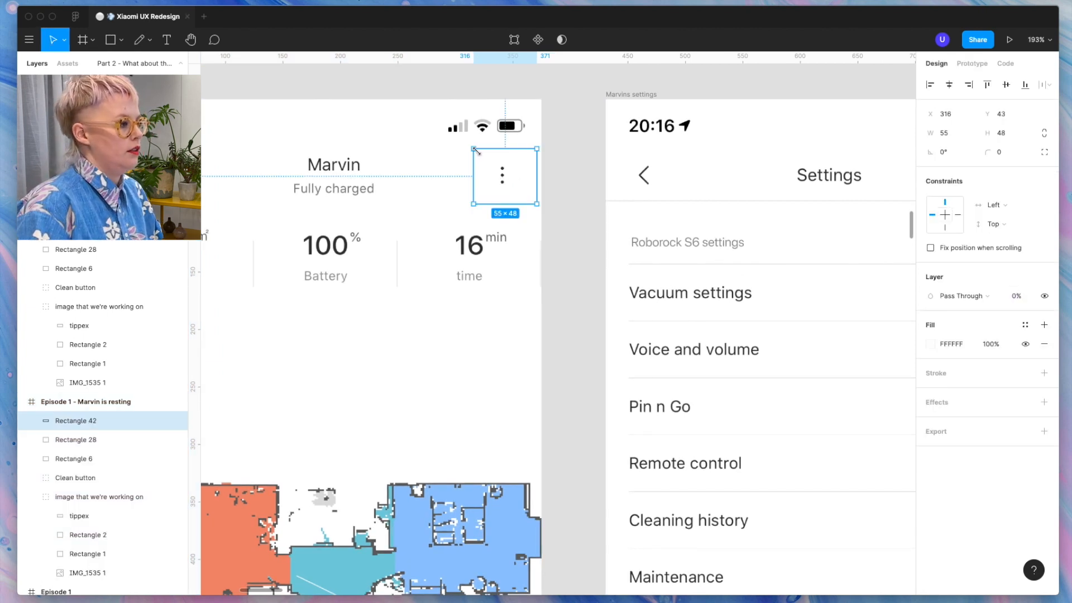
Link the overflow hotspot to the Marvins settings frame, and link a duplicate hotspot on the settings back arrow to the Marvin screen.
{"action": "left_click", "coordinate": [972, 63]}
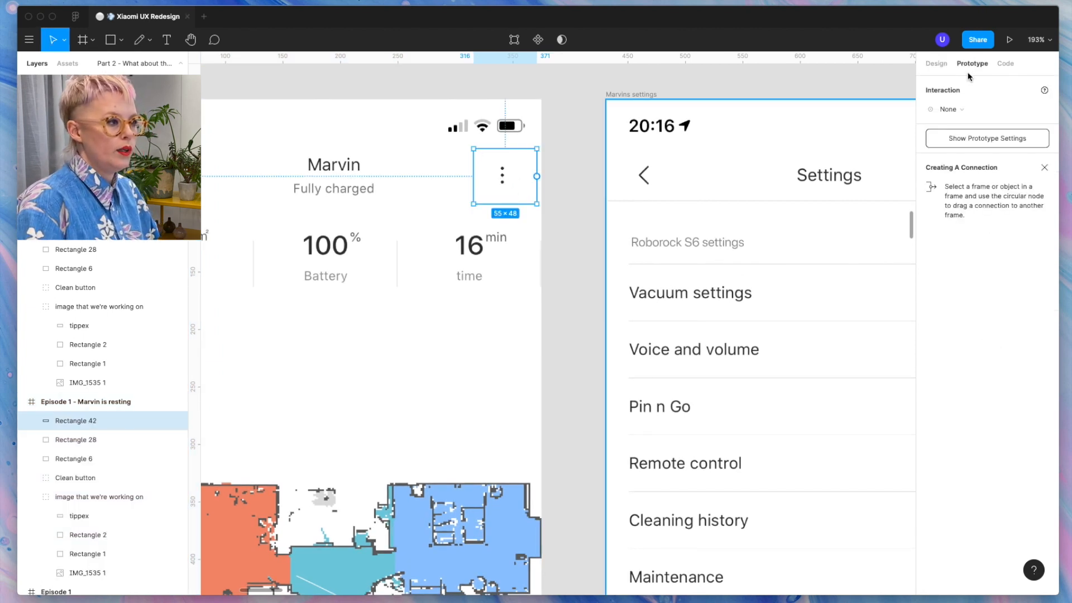
{"action": "left_click_drag", "start_coordinate": [540, 179], "coordinate": [731, 242]}
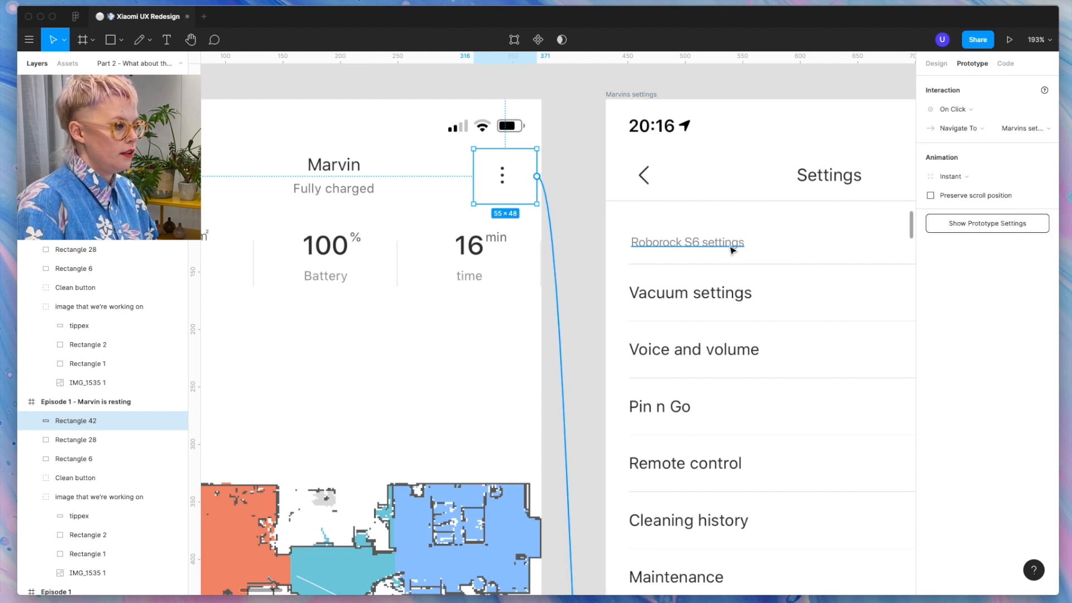
{"action": "key", "text": "super+d"}
{"action": "mouse_move", "coordinate": [500, 179]}
{"action": "left_mouse_down"}
{"action": "mouse_move", "coordinate": [658, 182]}
{"action": "mouse_move", "coordinate": [498, 187]}
{"action": "left_mouse_up"}
Preview the prototype, test the overflow icon's link to the settings screen, and return to the design file.
{"action": "key", "text": "alt+super+Return"}
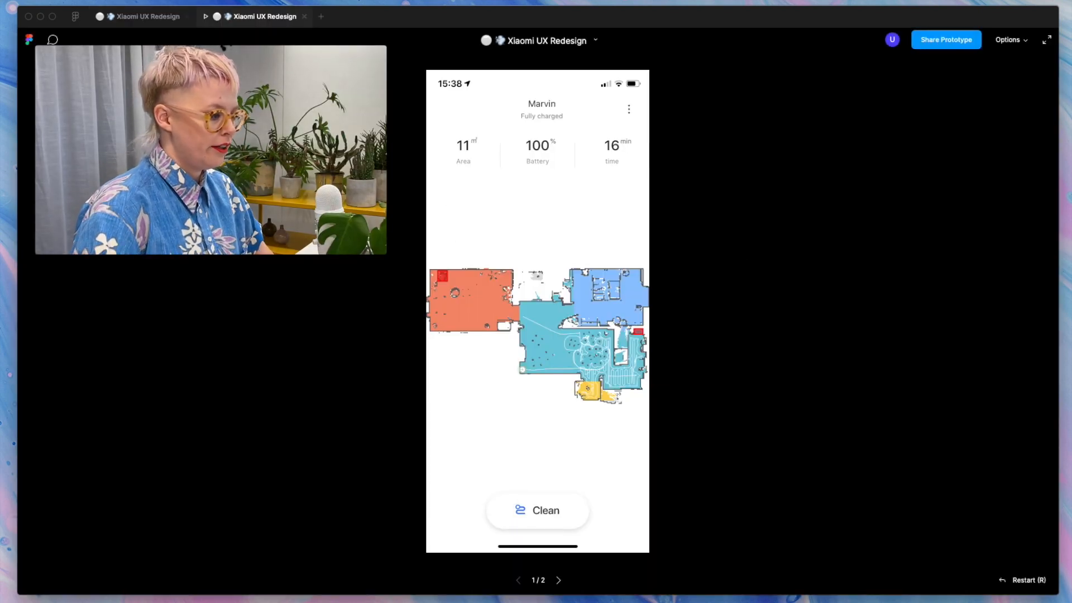
{"action": "left_click", "coordinate": [630, 115]}
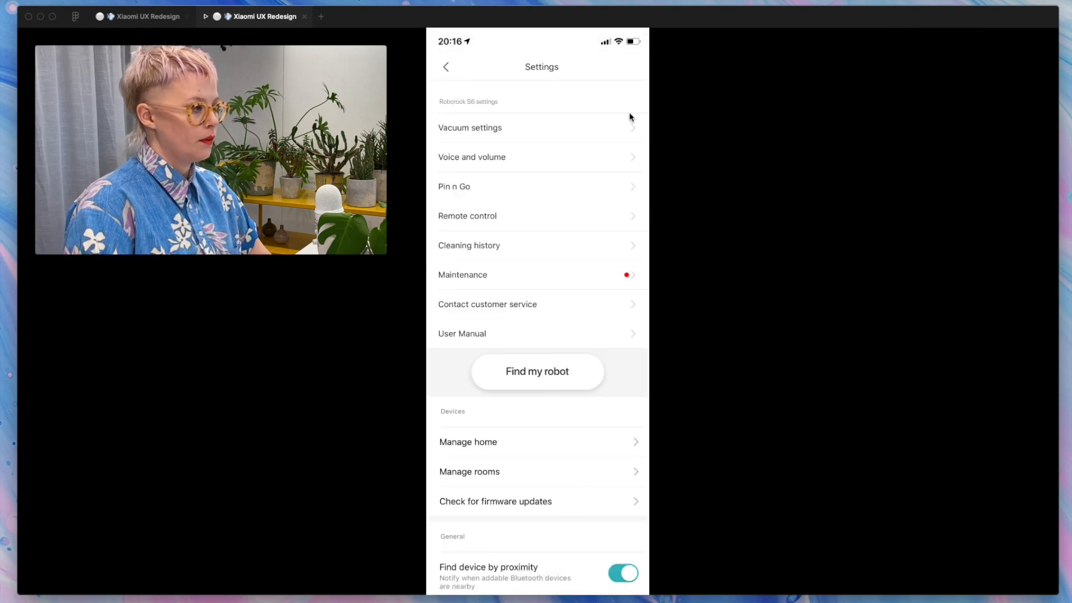
{"action": "left_click", "coordinate": [101, 16]}
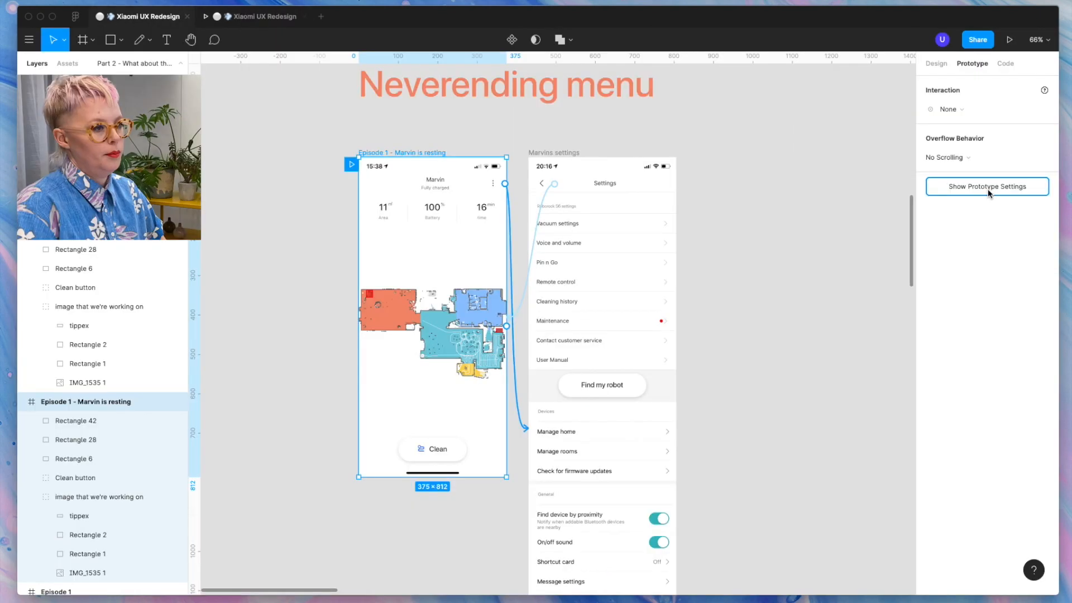
Set the prototype device to iPhone 11 Pro with the Silver model.
{"action": "left_click", "coordinate": [987, 188]}
{"action": "left_click", "coordinate": [938, 109]}
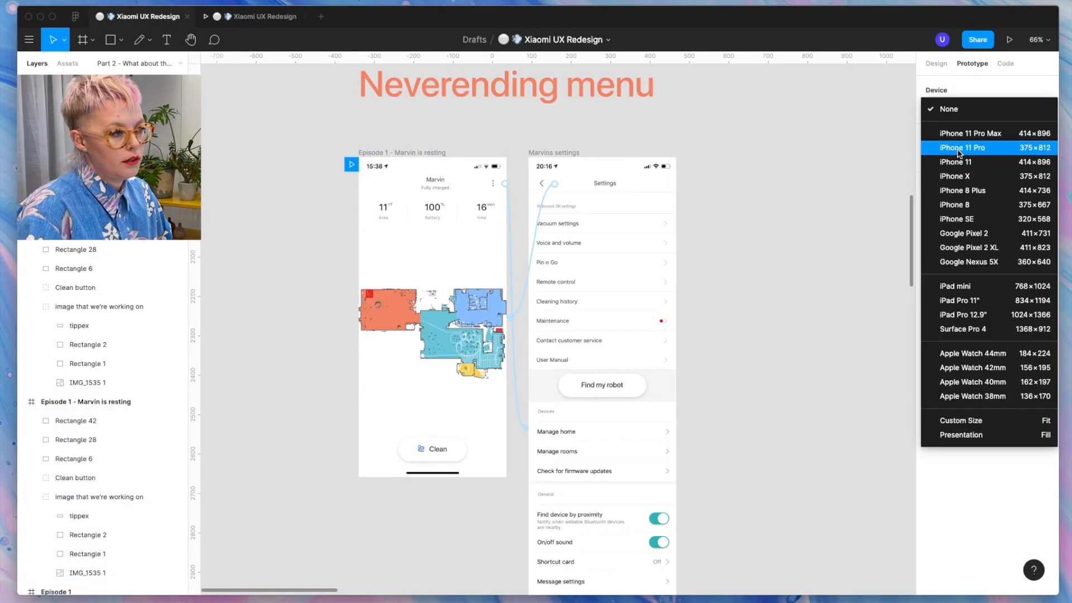
{"action": "left_click", "coordinate": [959, 147]}
{"action": "left_click", "coordinate": [961, 146]}
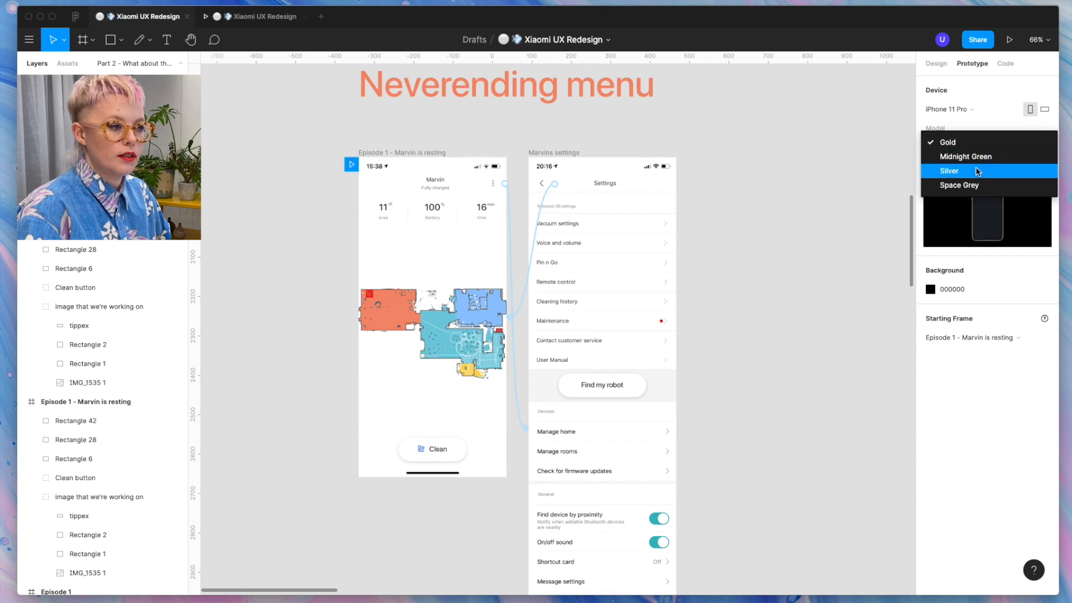
{"action": "left_click", "coordinate": [976, 173]}
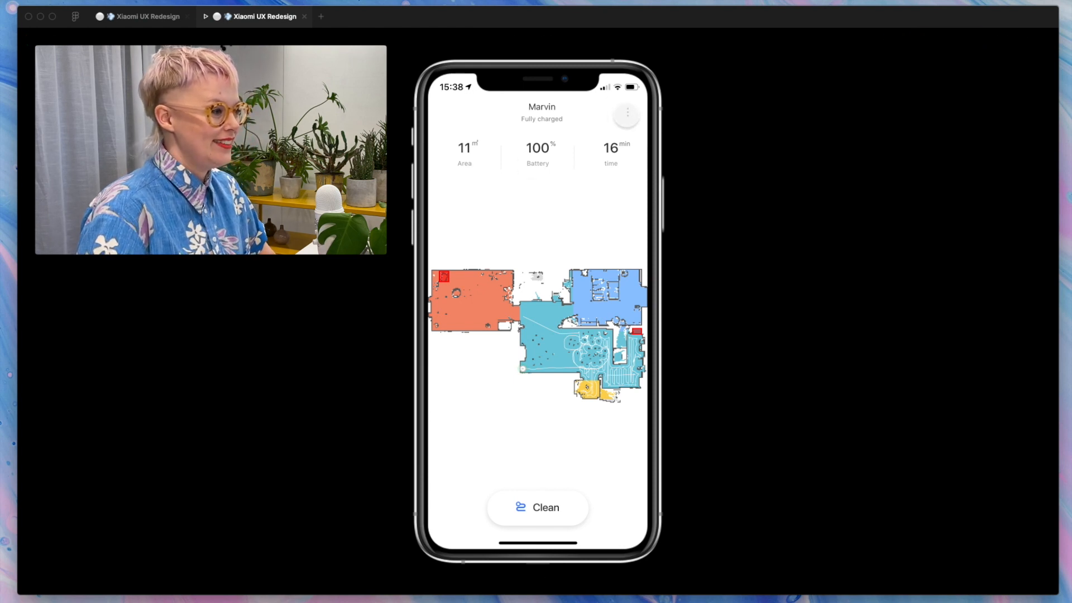
Test the prototype in the phone mockup by opening settings, reading through the full list, going back to Marvin, and returning to the design file.
{"action": "left_click", "coordinate": [629, 113]}
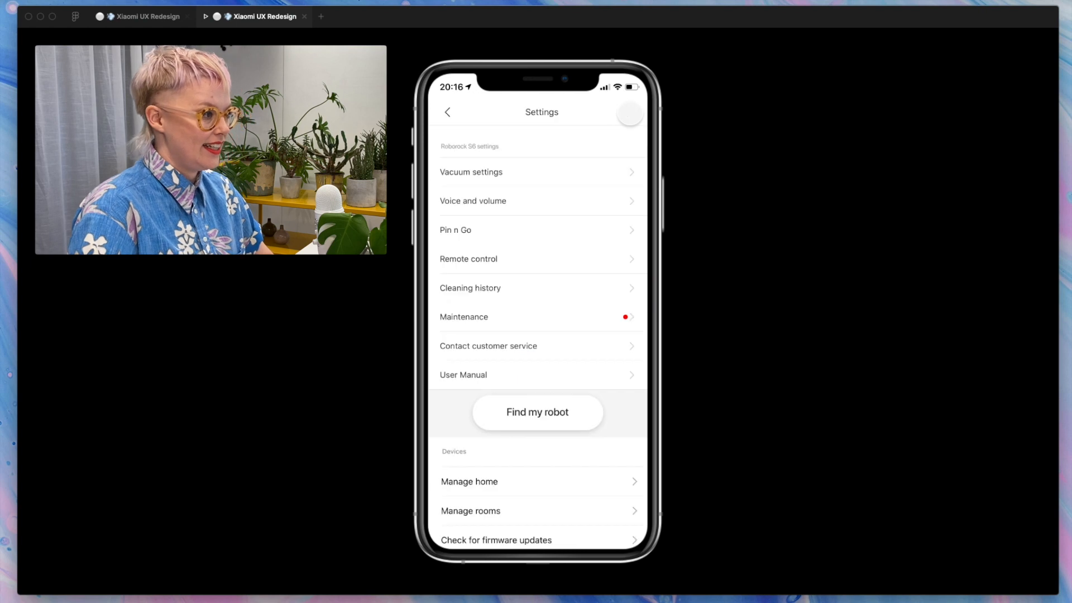
{"action": "scroll", "coordinate": [564, 340], "scroll_direction": "down", "scroll_amount": 5}
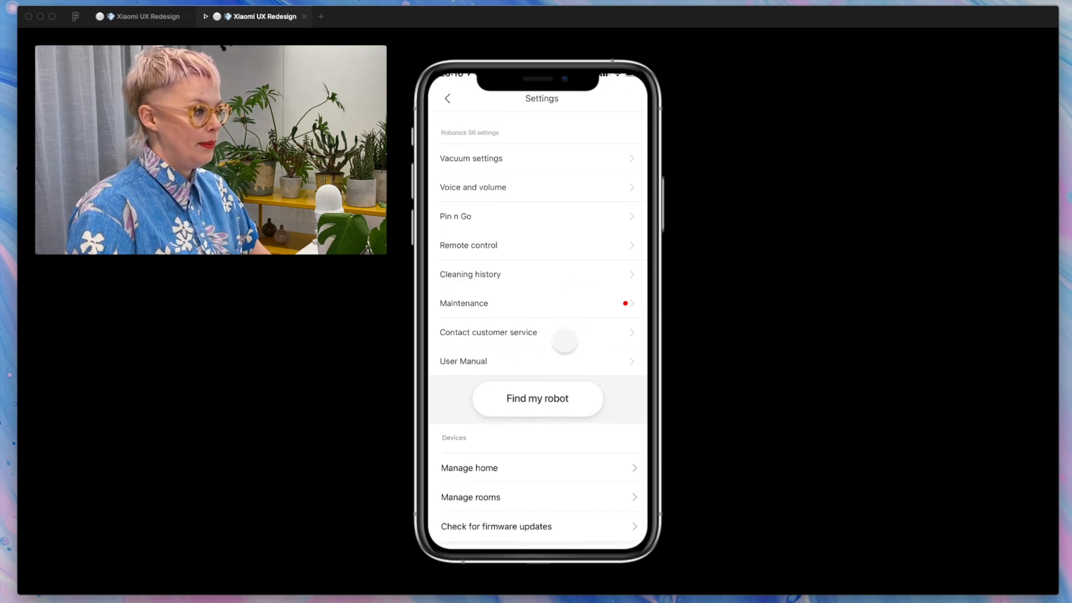
{"action": "scroll", "coordinate": [565, 341], "scroll_direction": "down", "scroll_amount": 3}
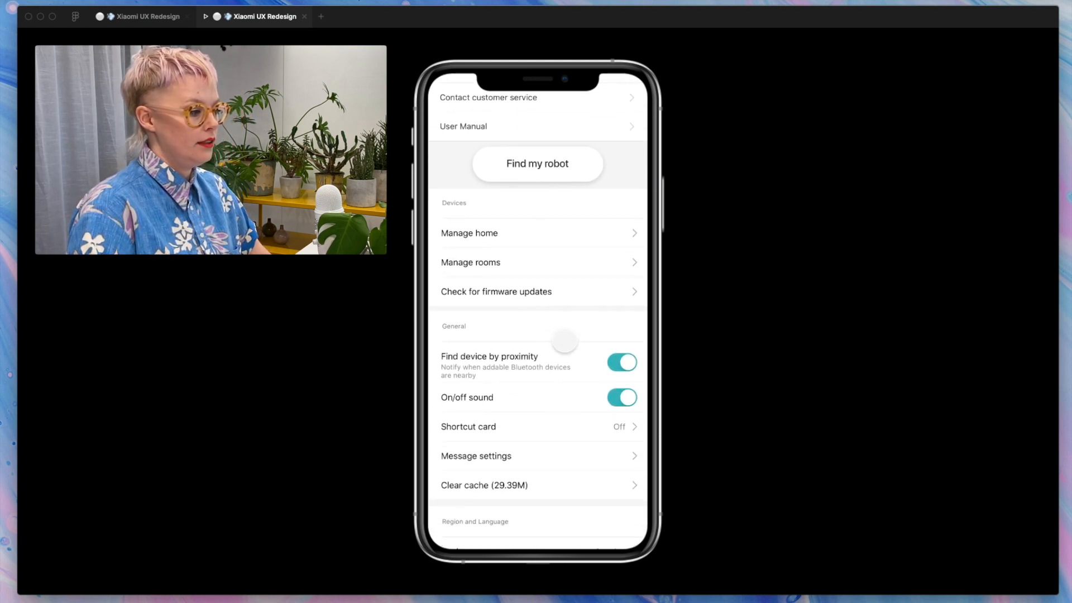
{"action": "scroll", "coordinate": [564, 340], "scroll_direction": "down", "scroll_amount": 1}
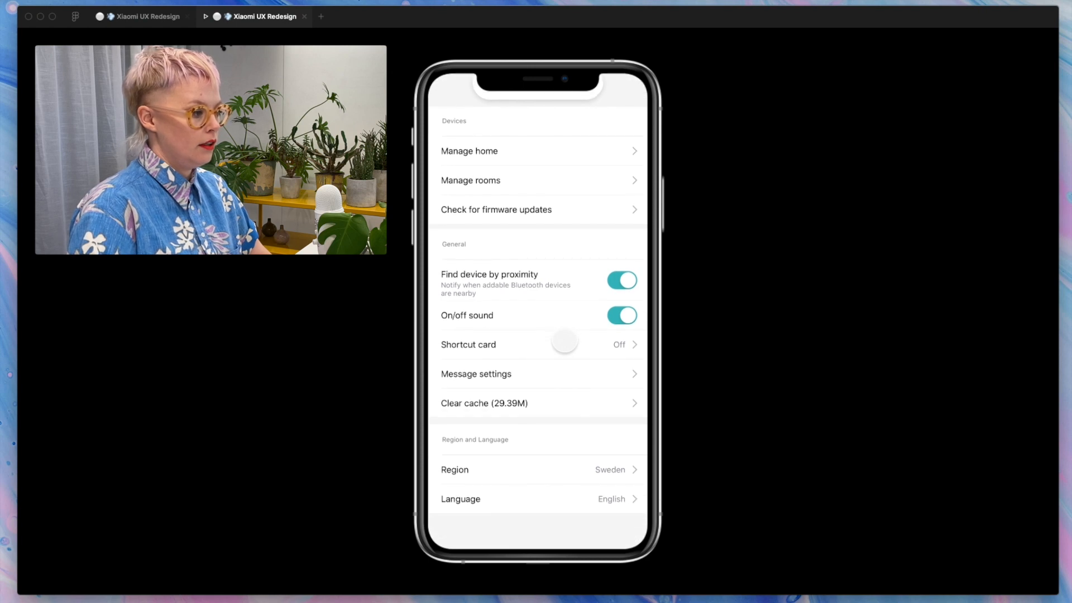
{"action": "scroll", "coordinate": [564, 341], "scroll_direction": "up", "scroll_amount": 8}
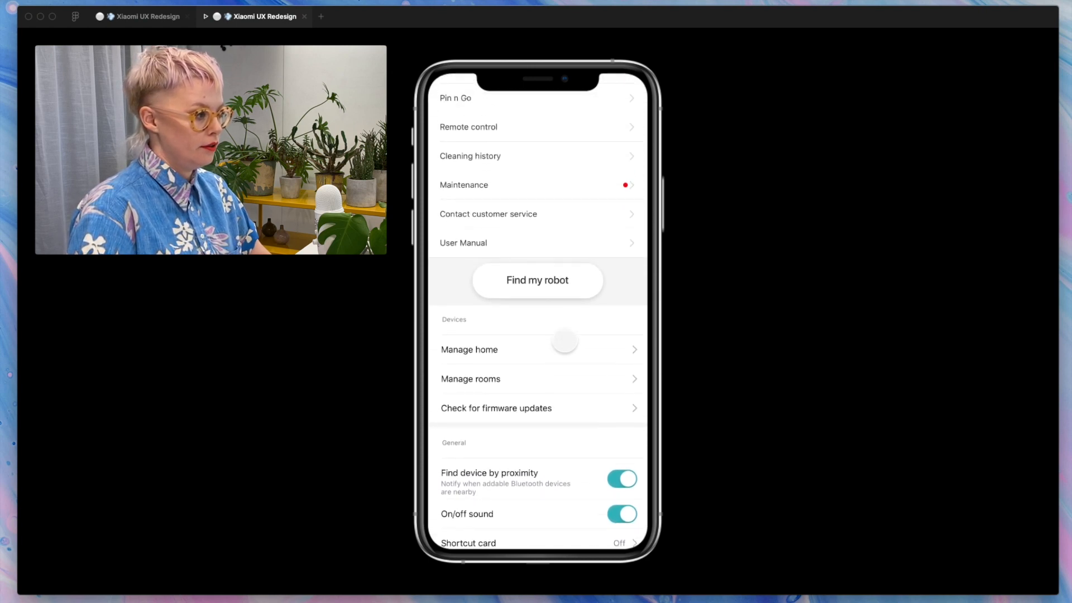
{"action": "scroll", "coordinate": [565, 340], "scroll_direction": "up", "scroll_amount": 1}
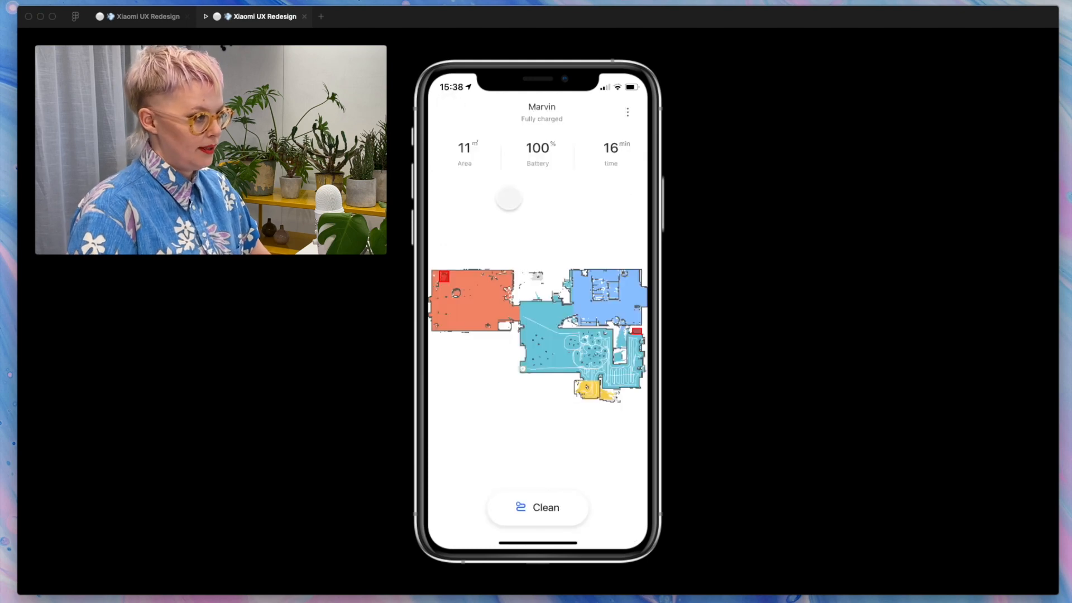
{"action": "left_click", "coordinate": [160, 16]}
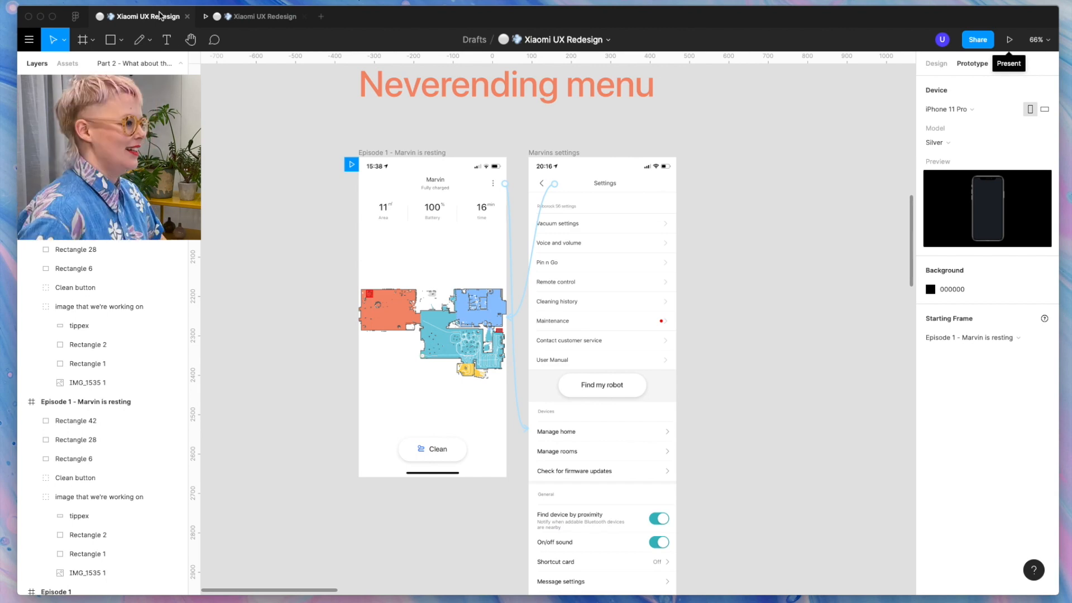
Move the original devices home screenshot from beside the Add more app variant up to the space beside the Hamburger frames.
{"action": "scroll", "coordinate": [770, 402], "scroll_direction": "down", "scroll_amount": 10}
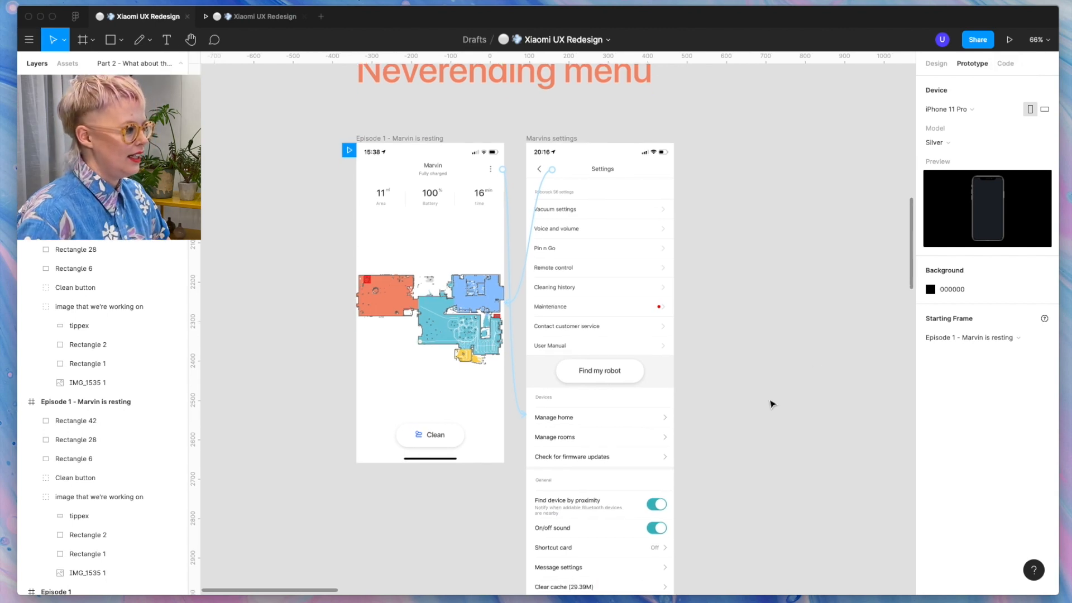
{"action": "scroll", "coordinate": [772, 403], "scroll_direction": "down", "scroll_amount": 3}
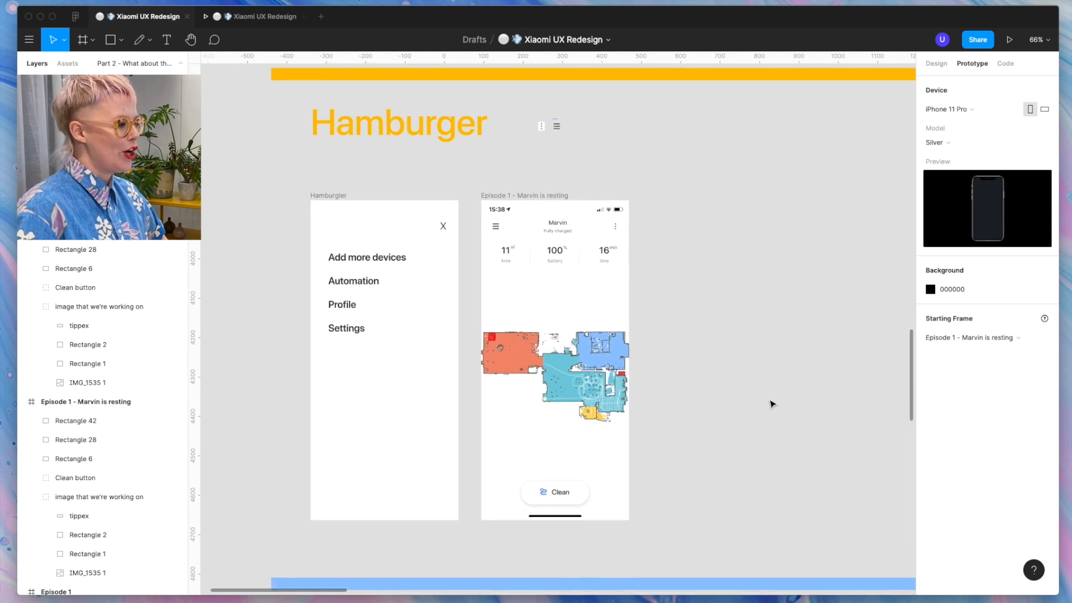
{"action": "scroll", "coordinate": [770, 403], "scroll_direction": "down", "scroll_amount": 3}
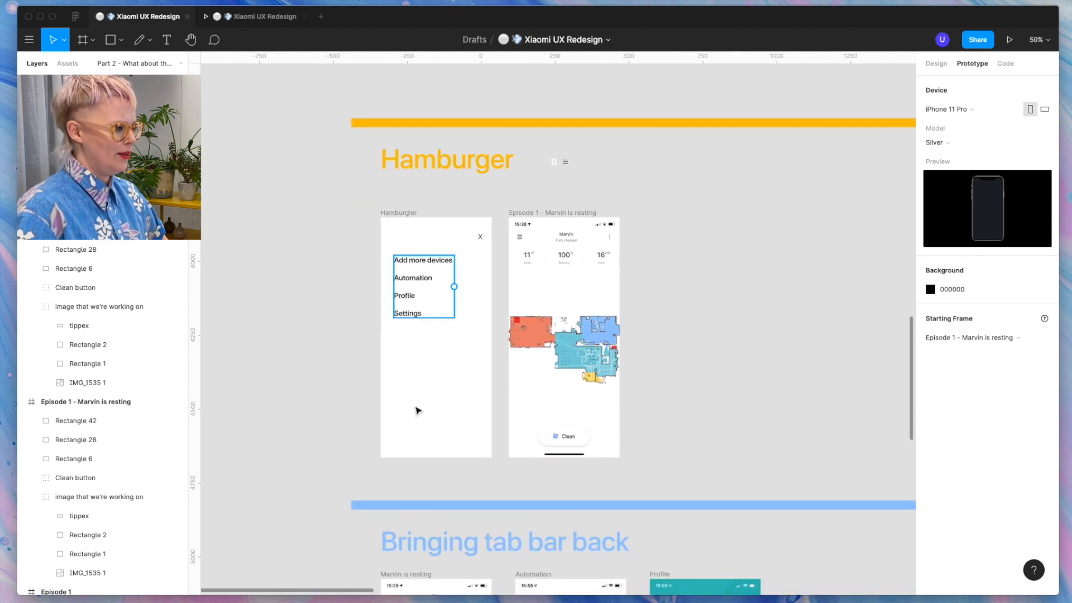
{"action": "scroll", "coordinate": [306, 304], "scroll_direction": "down", "scroll_amount": 3}
{"action": "scroll", "coordinate": [307, 304], "scroll_direction": "down", "scroll_amount": 10}
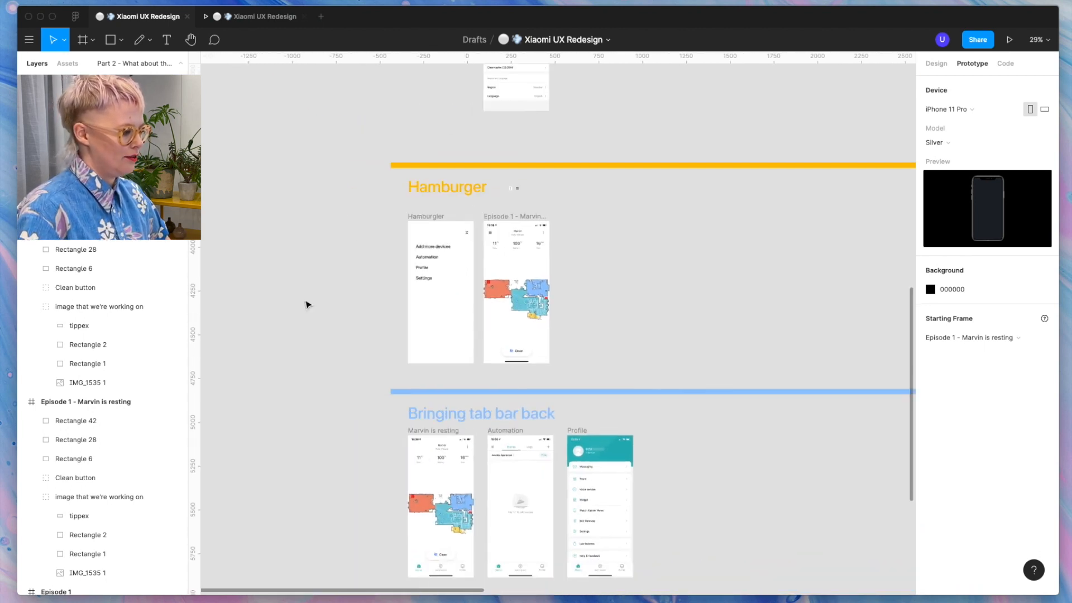
{"action": "scroll", "coordinate": [306, 304], "scroll_direction": "left", "scroll_amount": 5}
{"action": "left_click", "coordinate": [485, 462]}
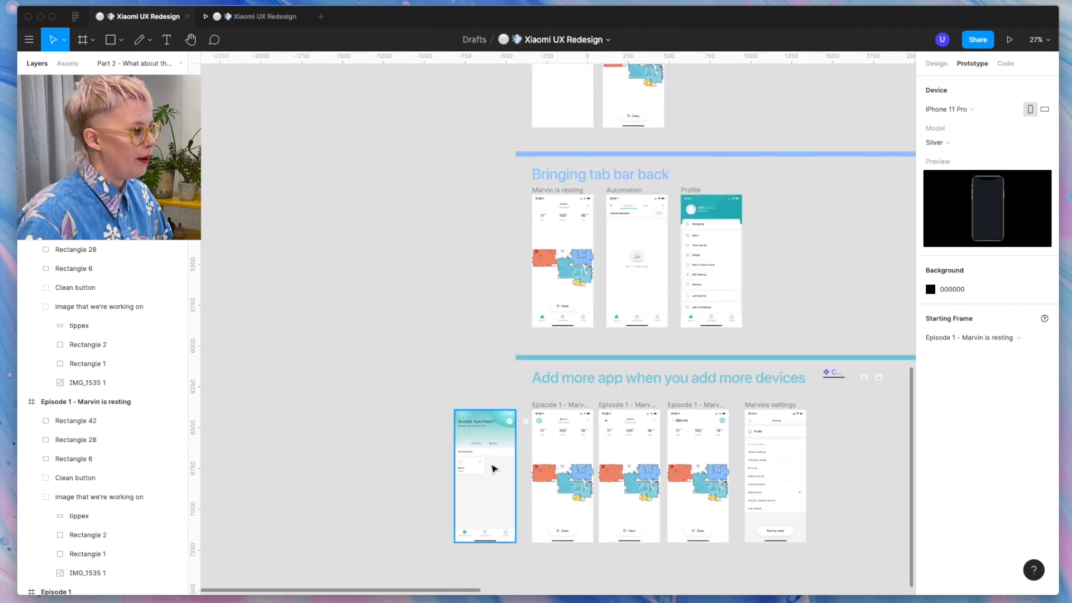
{"action": "left_click_drag", "start_coordinate": [494, 469], "coordinate": [472, 69]}
{"action": "scroll", "coordinate": [472, 69], "scroll_direction": "up", "scroll_amount": 4}
{"action": "scroll", "coordinate": [472, 68], "scroll_direction": "right", "scroll_amount": 1}
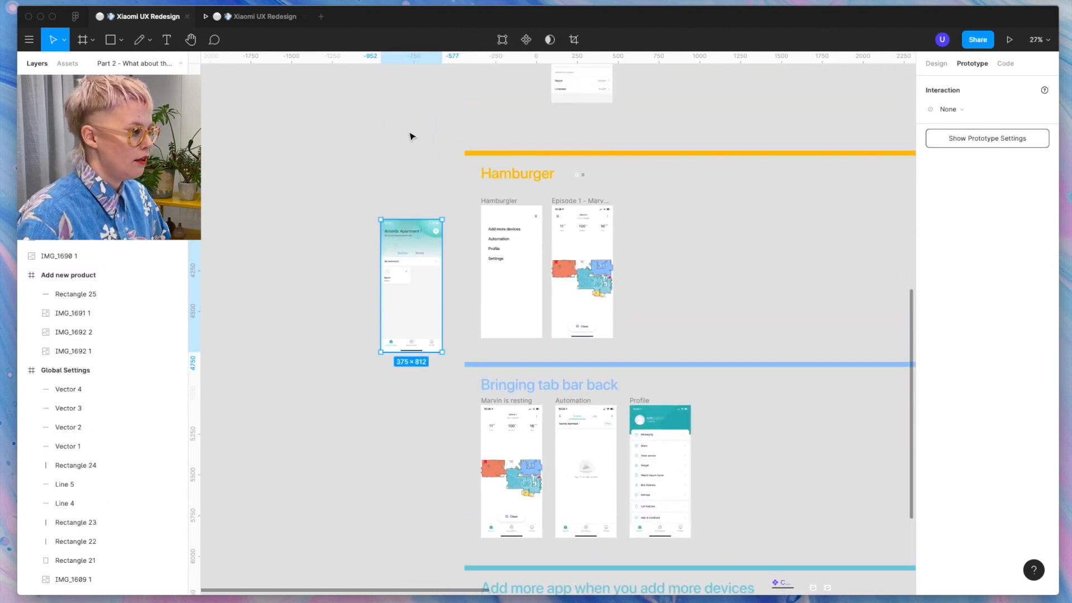
Move the original devices home screenshot closer to the Hamburgler frame and draw a 375 × 213 rectangle across the frame's top.
{"action": "scroll", "coordinate": [424, 290], "scroll_direction": "up", "scroll_amount": 10}
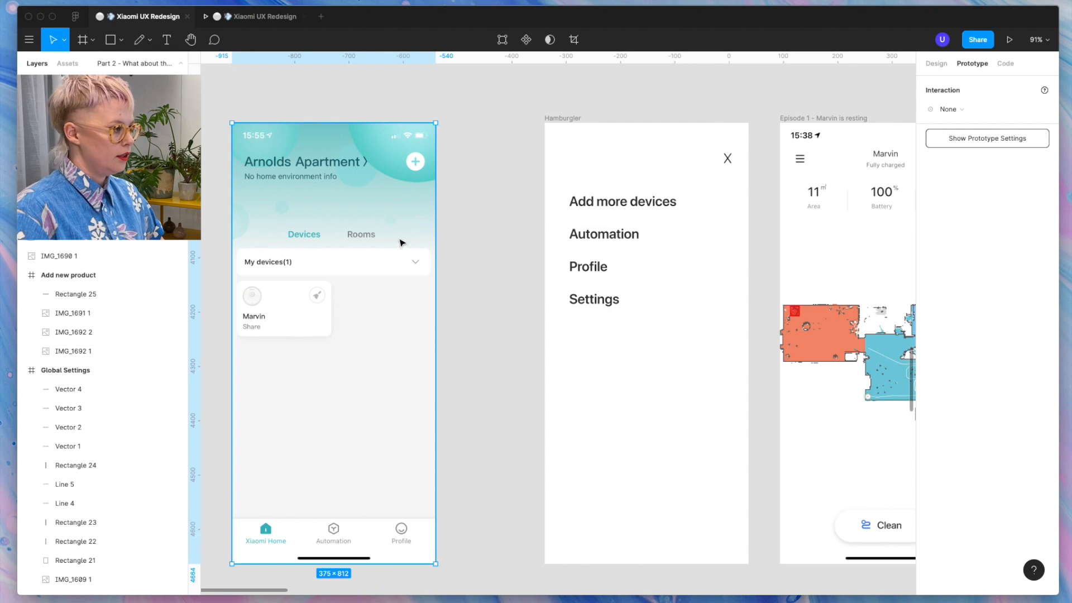
{"action": "left_click_drag", "start_coordinate": [402, 242], "coordinate": [450, 249]}
{"action": "key", "text": "r"}
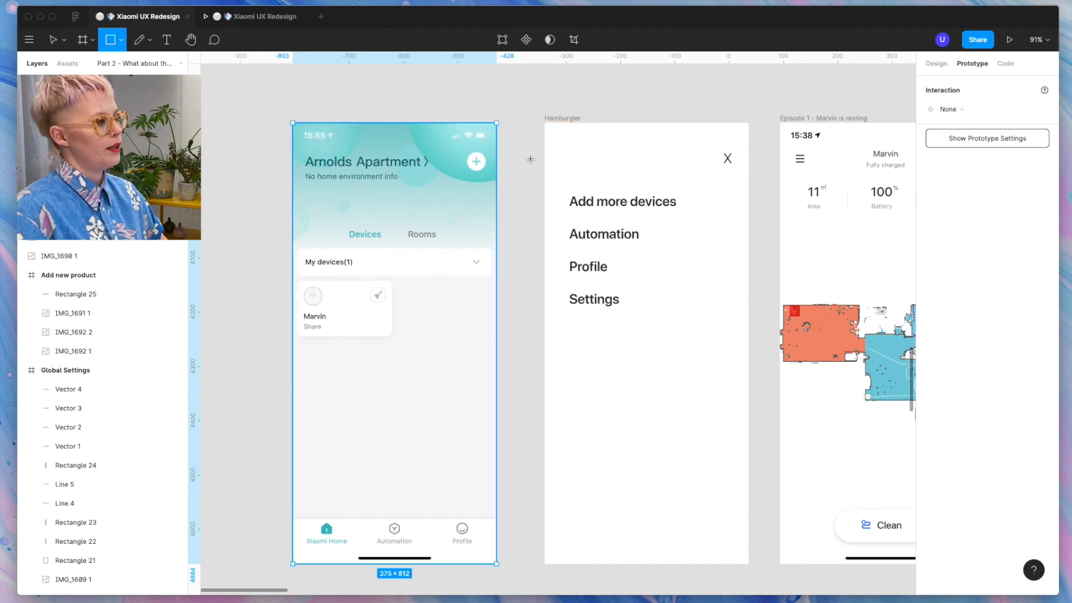
{"action": "mouse_move", "coordinate": [546, 123]}
{"action": "left_mouse_down"}
{"action": "mouse_move", "coordinate": [708, 313]}
{"action": "mouse_move", "coordinate": [766, 226]}
{"action": "mouse_move", "coordinate": [749, 239]}
{"action": "left_mouse_up"}
Fill the new rectangle with the teal 8CCACC sampled from the header of the devices home screenshot.
{"action": "left_click", "coordinate": [929, 65]}
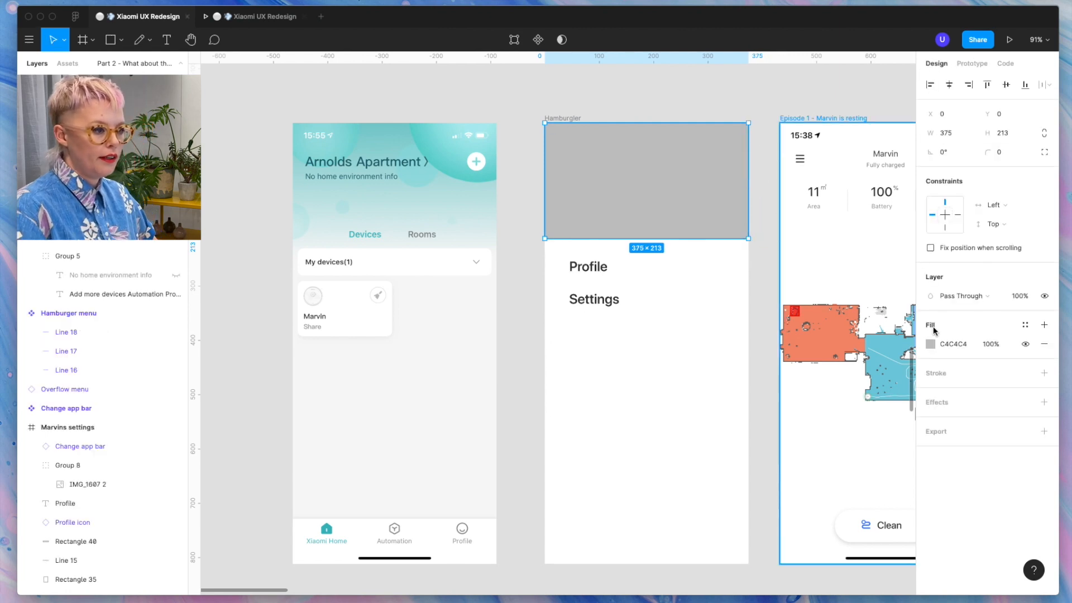
{"action": "left_click", "coordinate": [930, 344]}
{"action": "left_click", "coordinate": [790, 463]}
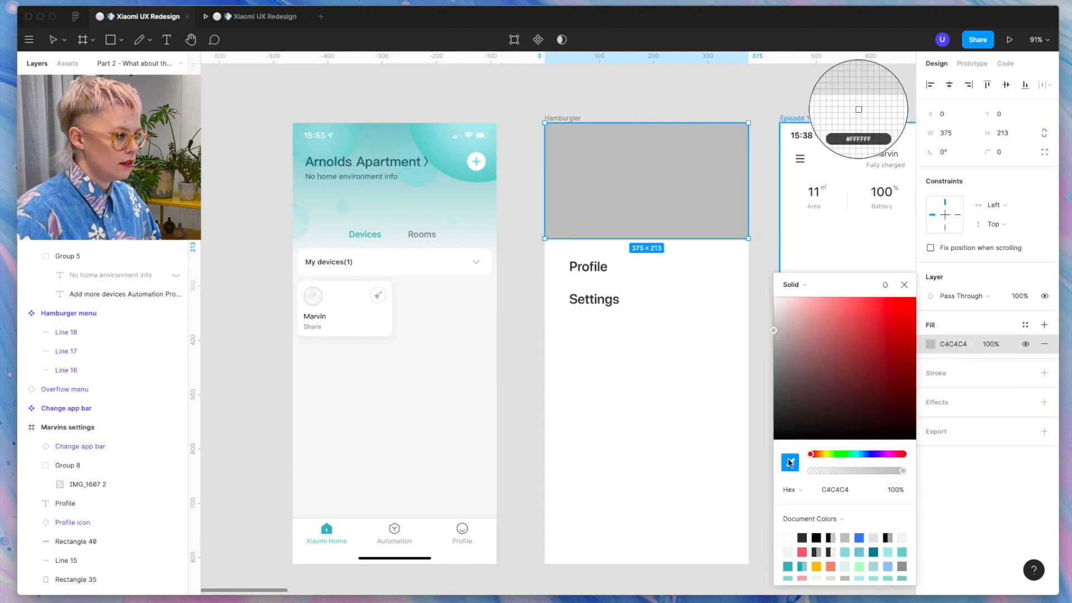
{"action": "left_click", "coordinate": [375, 120]}
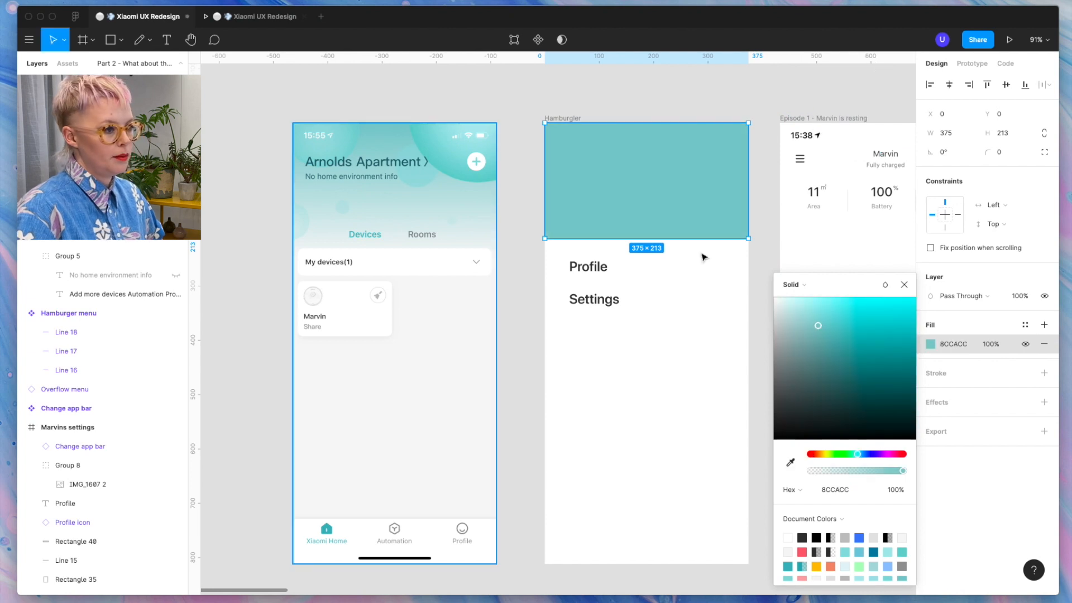
Change the rectangle's fill to a linear gradient from teal to opaque light grey and send it behind the frame's menu content.
{"action": "left_click", "coordinate": [930, 344]}
{"action": "left_click", "coordinate": [929, 345]}
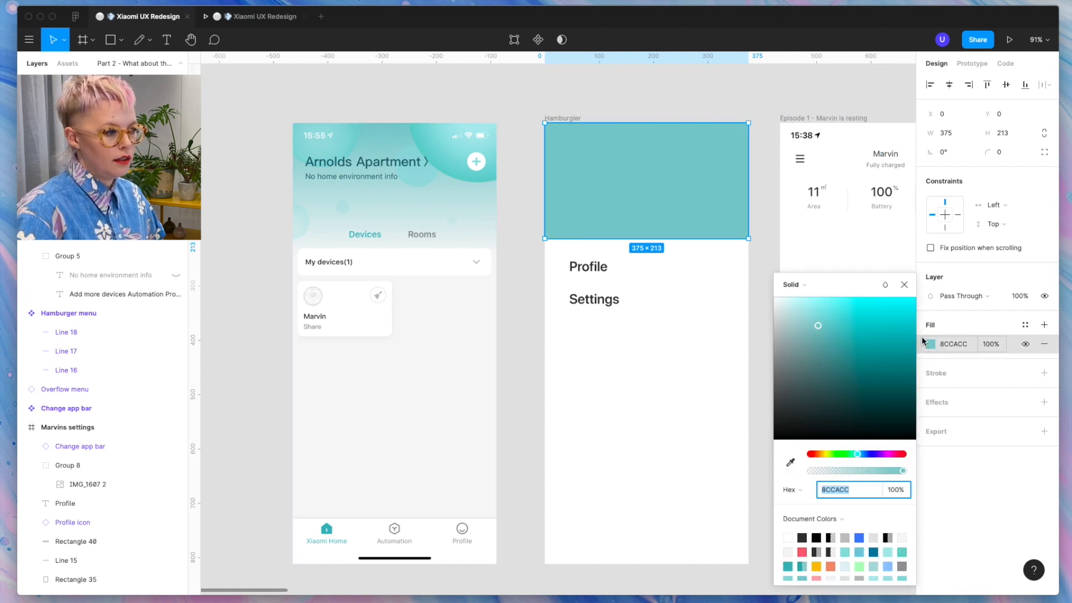
{"action": "left_click", "coordinate": [804, 284]}
{"action": "left_click", "coordinate": [807, 300]}
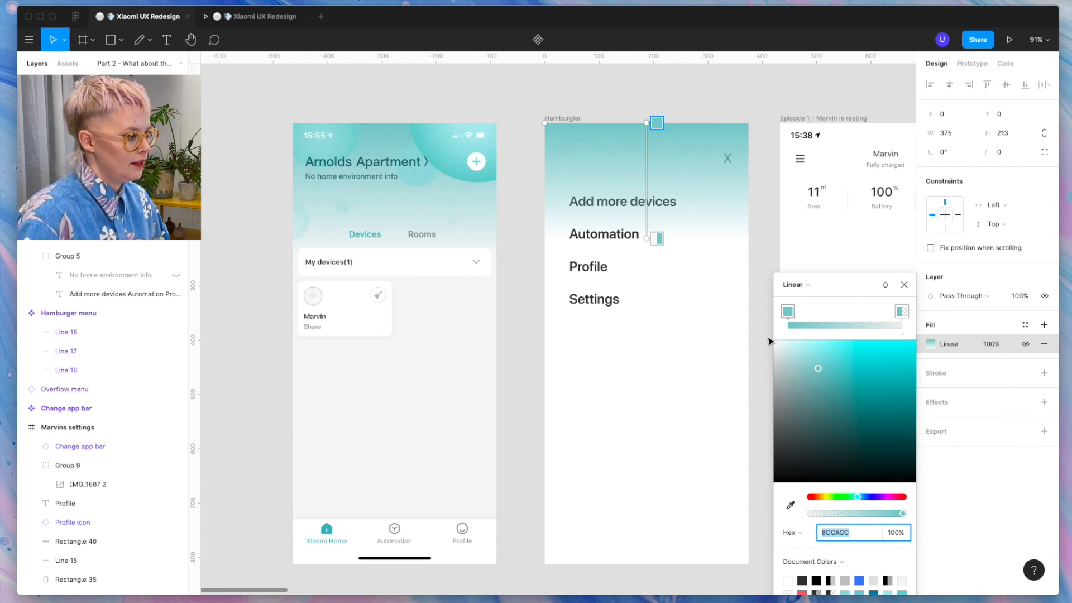
{"action": "left_click", "coordinate": [902, 313]}
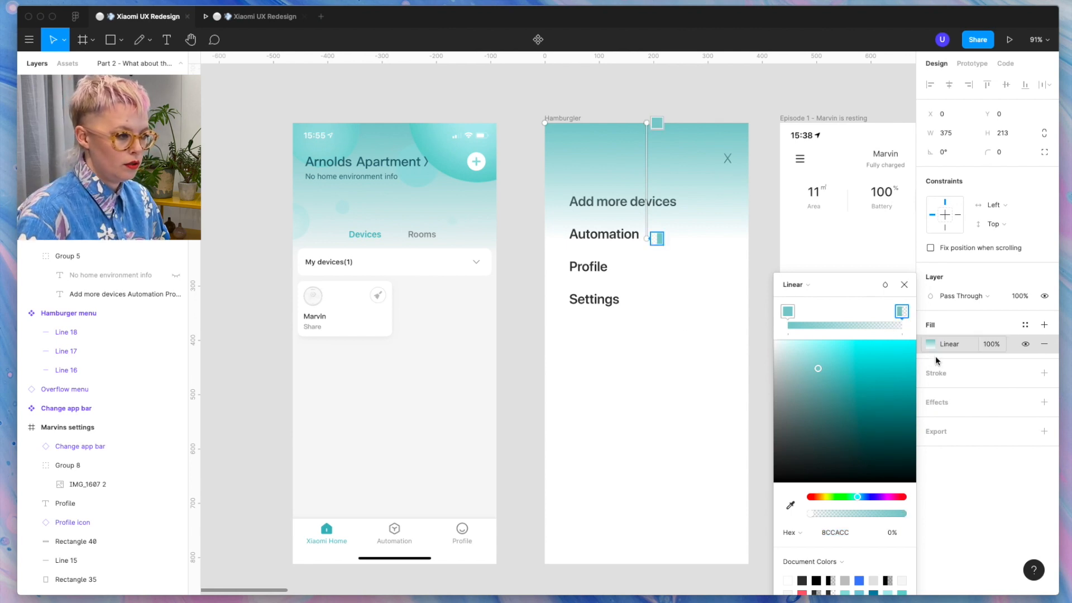
{"action": "left_click", "coordinate": [790, 505]}
{"action": "left_click", "coordinate": [722, 199]}
{"action": "right_click", "coordinate": [722, 199]}
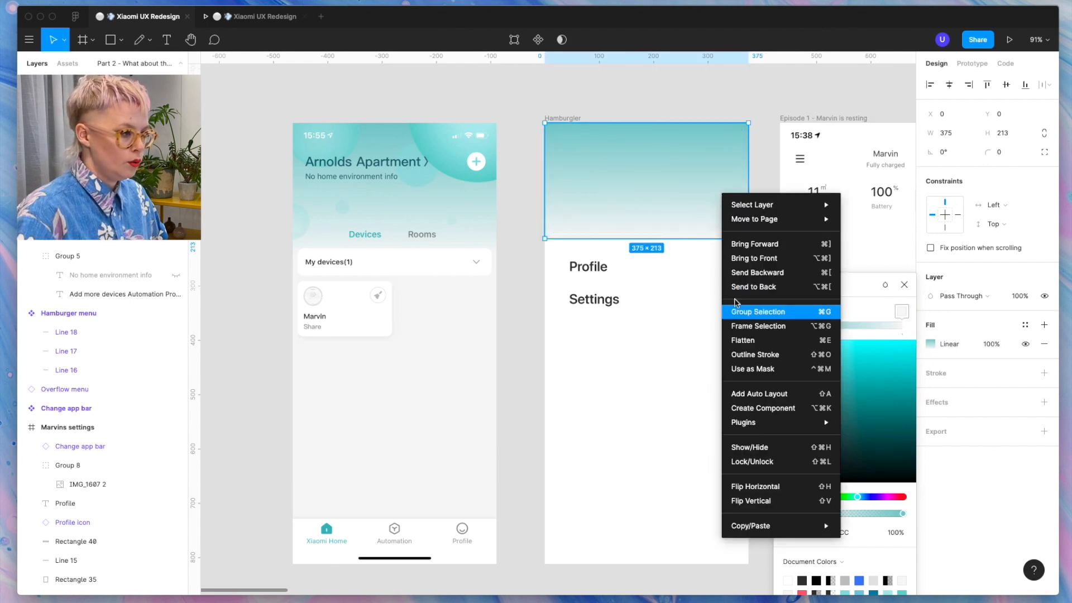
{"action": "left_click", "coordinate": [755, 287]}
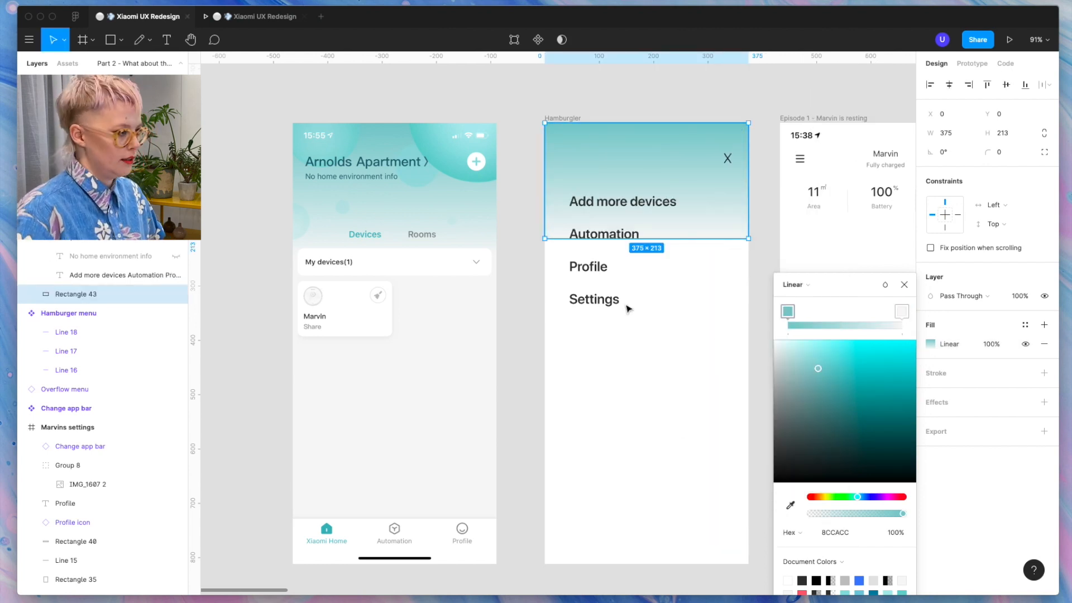
Move the menu items down below the gradient header and fill the Hamburgler frame with F7F7F7 sampled from the screenshot's background.
{"action": "left_click_drag", "start_coordinate": [600, 267], "coordinate": [598, 323]}
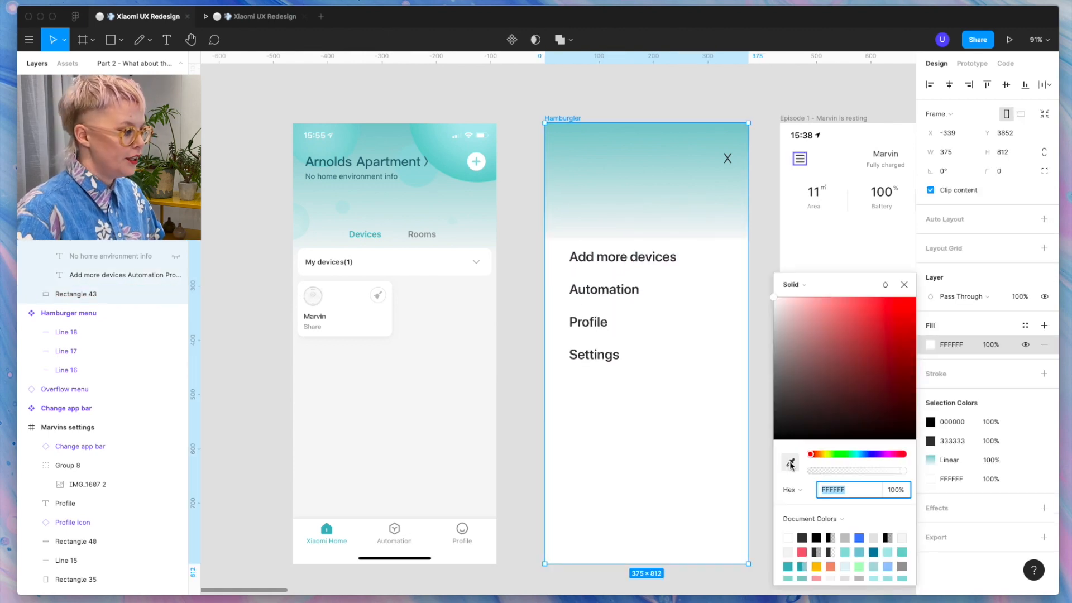
{"action": "left_click", "coordinate": [789, 462]}
{"action": "left_click", "coordinate": [418, 491]}
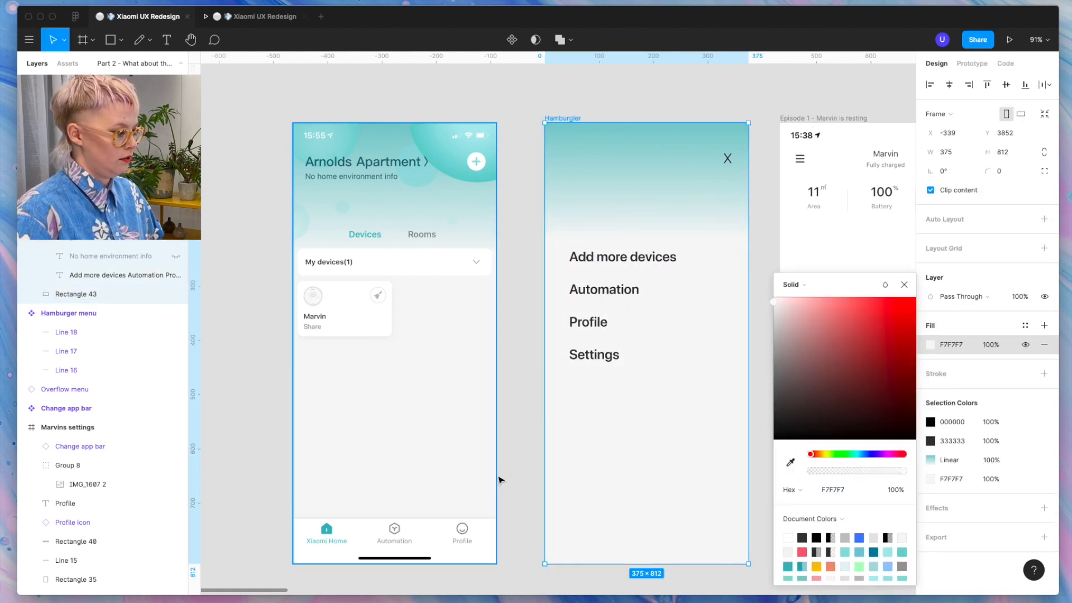
Draw a circle of about 213 × 213 over the gradient header of the Hamburgler frame.
{"action": "scroll", "coordinate": [500, 480], "scroll_direction": "right", "scroll_amount": 5}
{"action": "scroll", "coordinate": [500, 481], "scroll_direction": "down", "scroll_amount": 2}
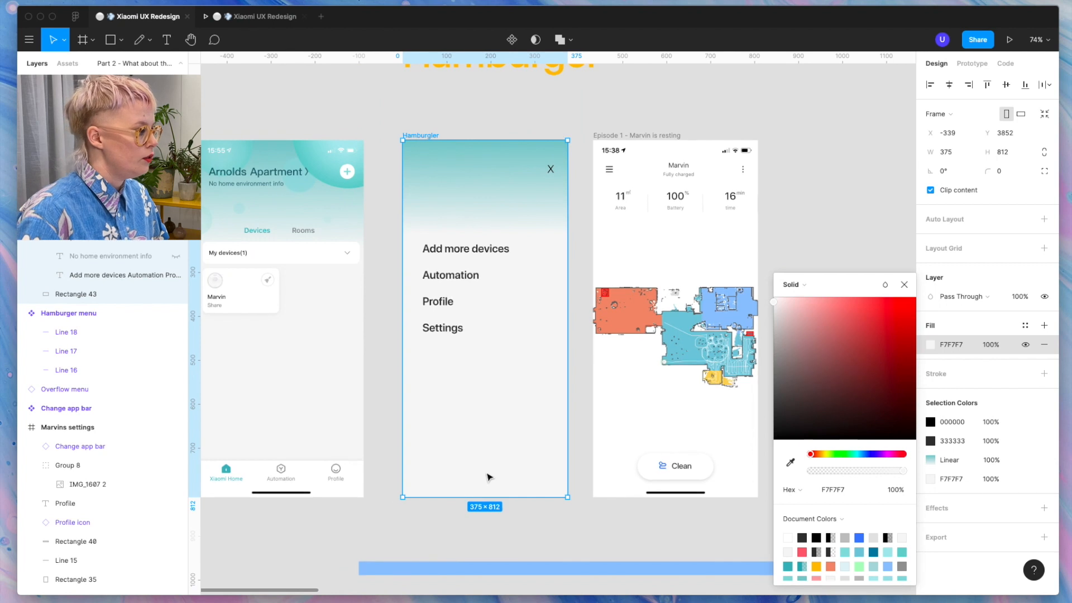
{"action": "scroll", "coordinate": [496, 479], "scroll_direction": "left", "scroll_amount": 5}
{"action": "scroll", "coordinate": [497, 479], "scroll_direction": "down", "scroll_amount": 2}
{"action": "scroll", "coordinate": [600, 354], "scroll_direction": "right", "scroll_amount": 3}
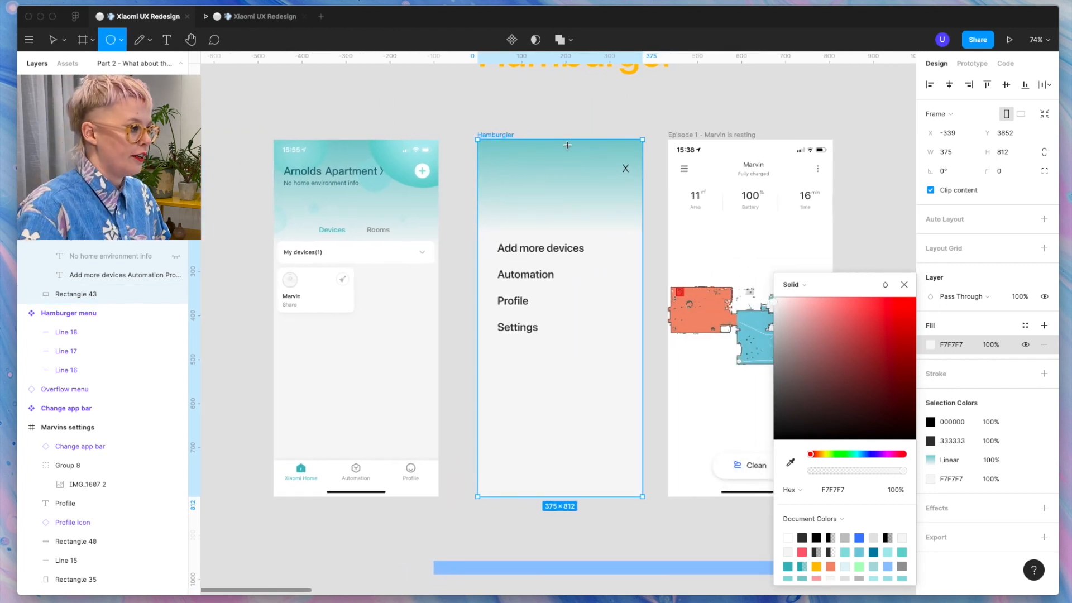
{"action": "mouse_move", "coordinate": [560, 139]}
{"action": "left_mouse_down"}
{"action": "mouse_move", "coordinate": [652, 233]}
{"action": "mouse_move", "coordinate": [591, 209]}
{"action": "left_mouse_up"}
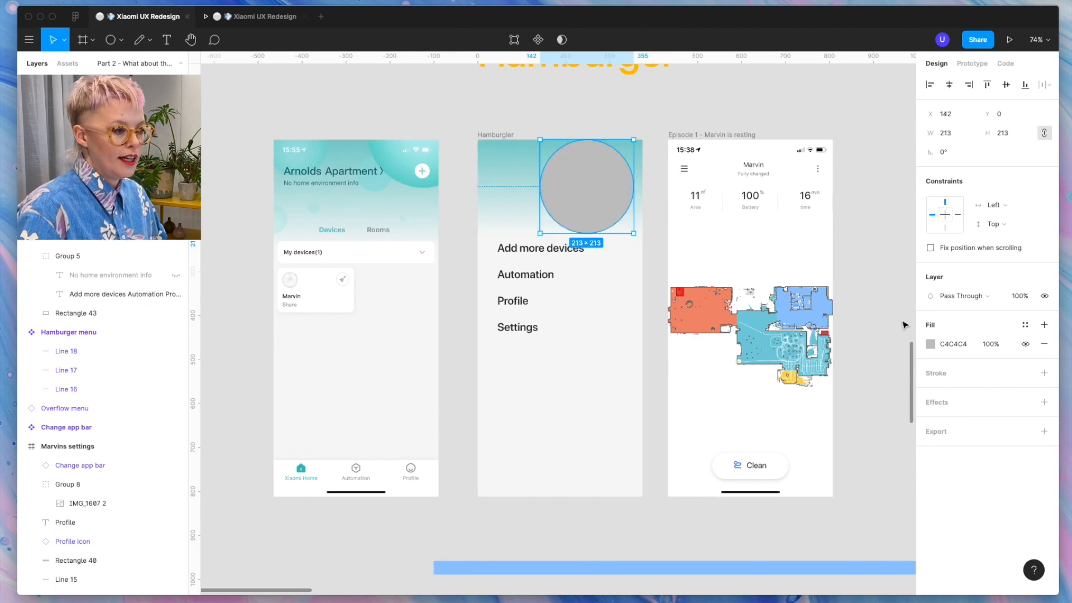
Give the circle a radial gradient from BBEAEE to 7FD0CE, sampling both colours from the original screenshot's header.
{"action": "left_click", "coordinate": [930, 343]}
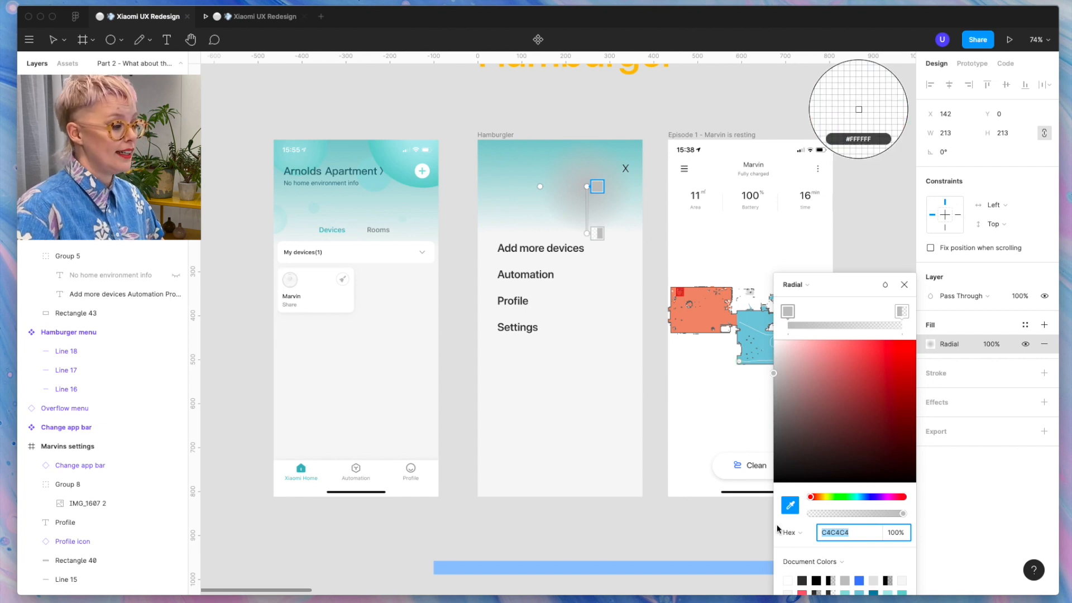
{"action": "left_click", "coordinate": [426, 142]}
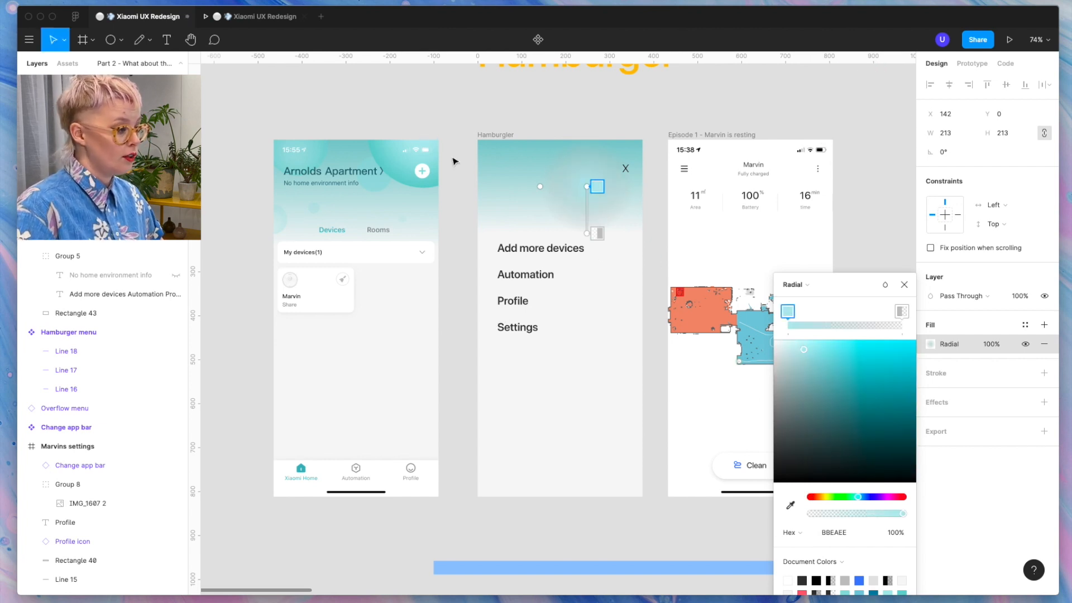
{"action": "left_click", "coordinate": [601, 233]}
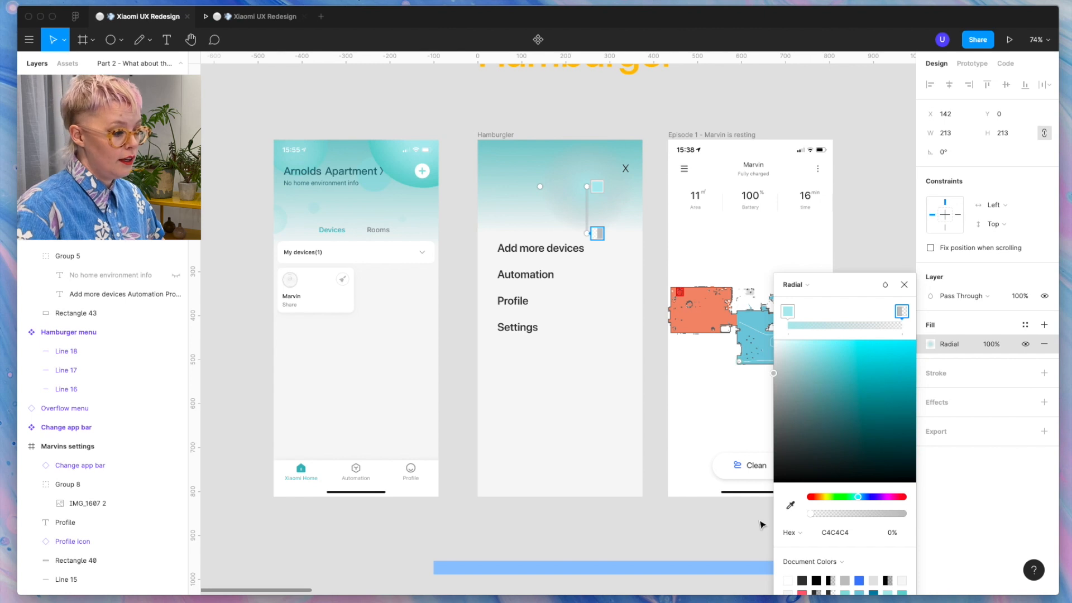
{"action": "left_click", "coordinate": [790, 504]}
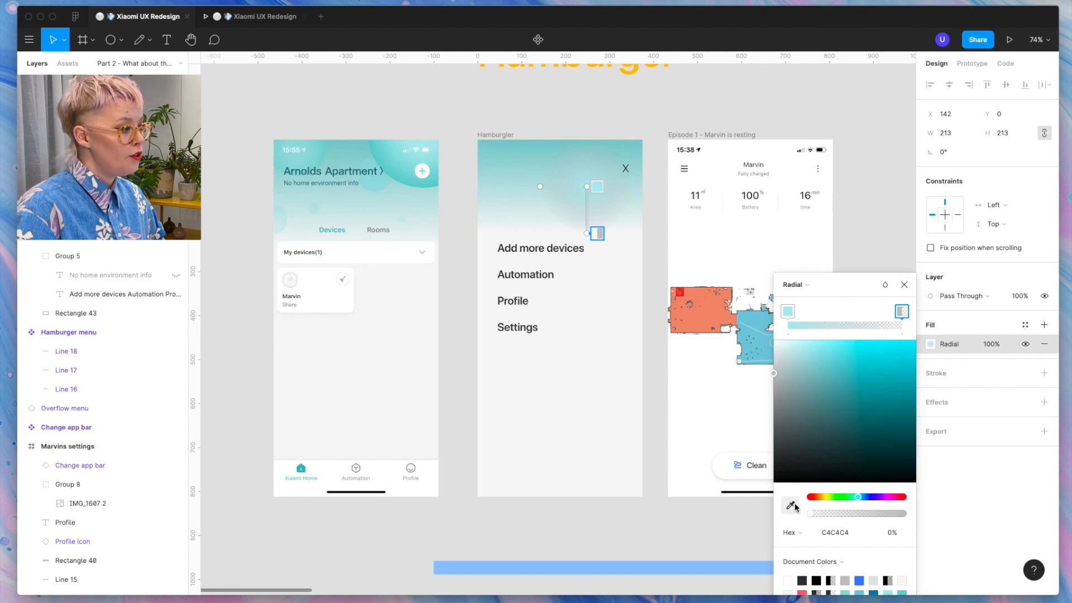
{"action": "left_click", "coordinate": [404, 192]}
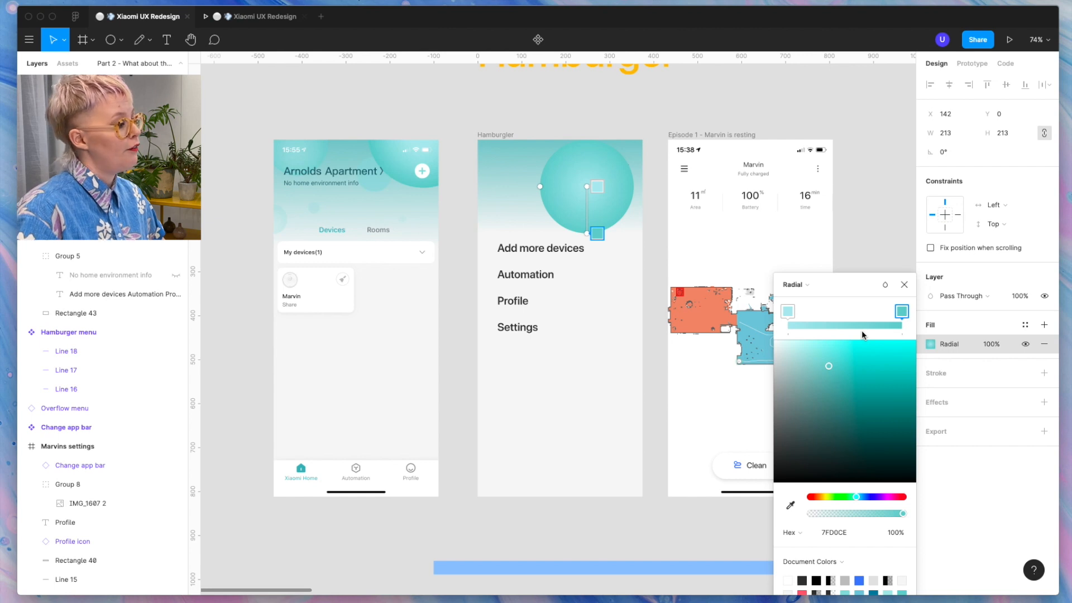
Add two intermediate stops to the circle's radial gradient and shift the A9E2E5 stop toward the darker end.
{"action": "key", "text": "Escape"}
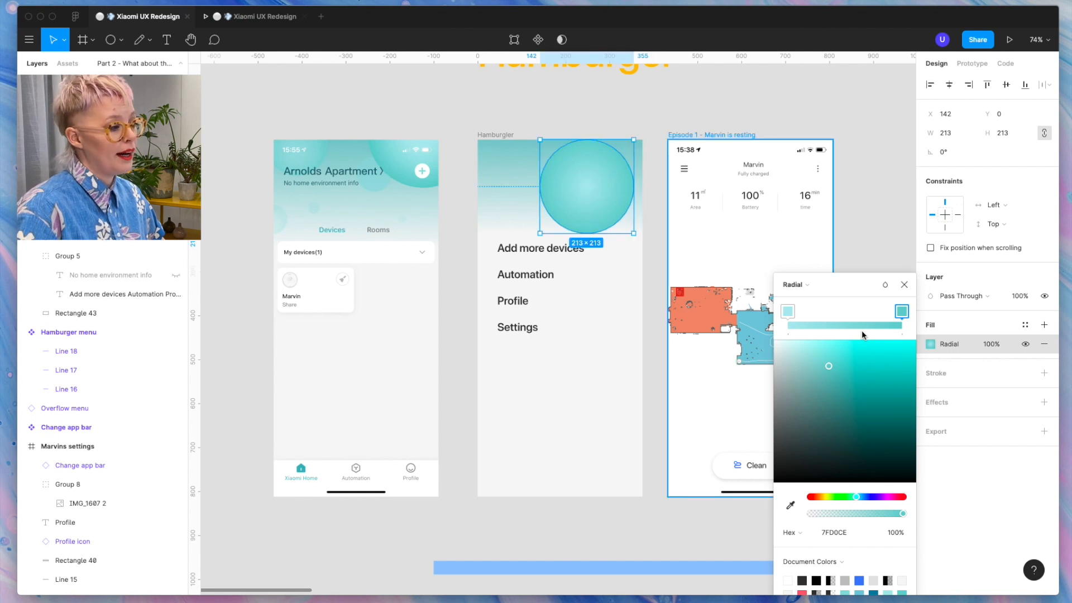
{"action": "double_click", "coordinate": [591, 202]}
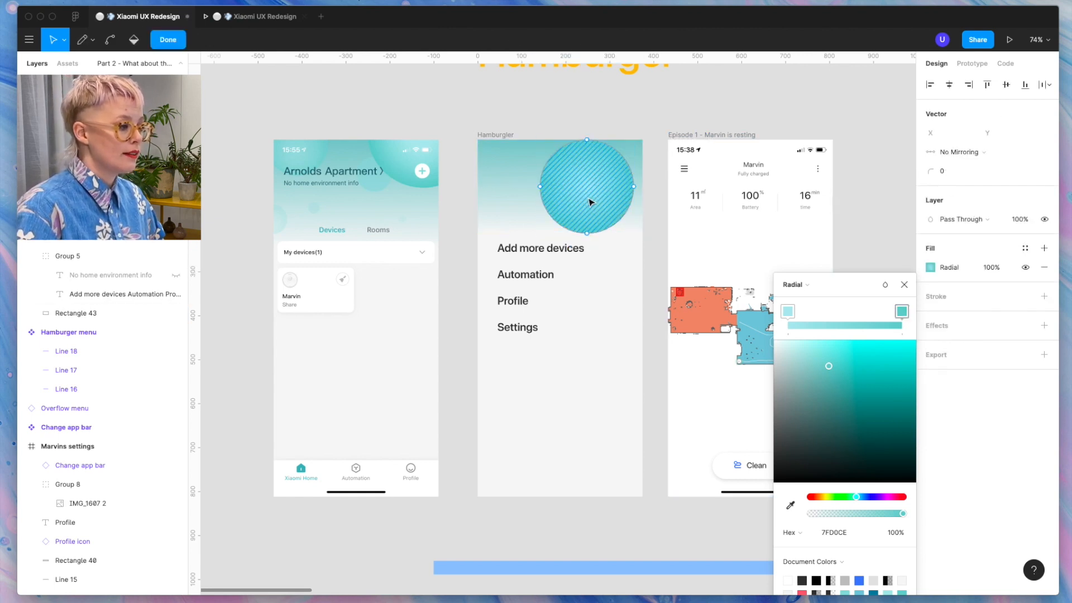
{"action": "left_click", "coordinate": [799, 325]}
{"action": "left_click", "coordinate": [821, 326]}
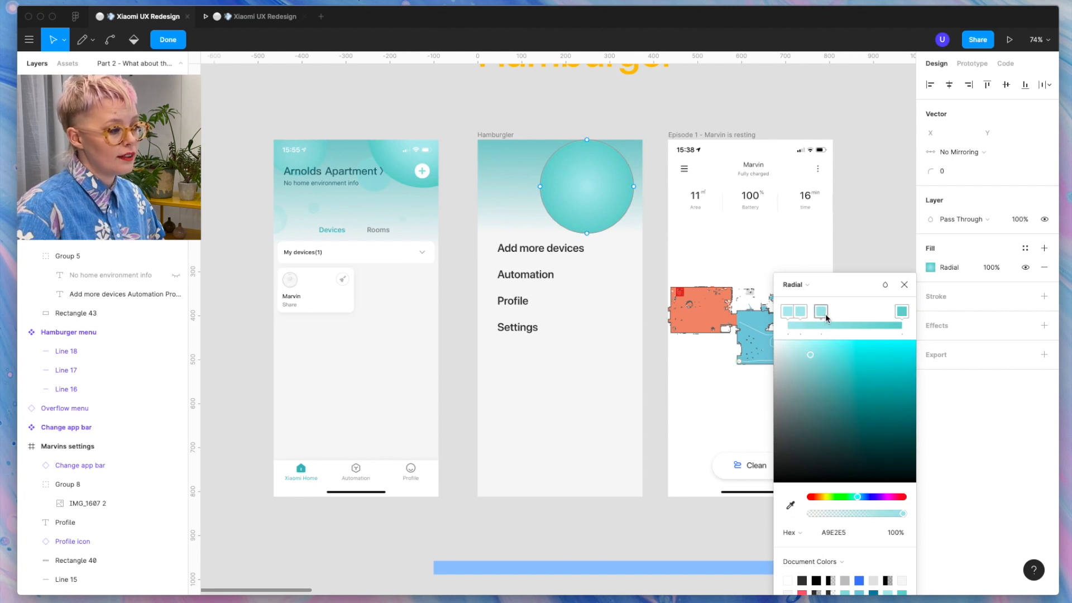
{"action": "left_click_drag", "start_coordinate": [825, 313], "coordinate": [849, 316]}
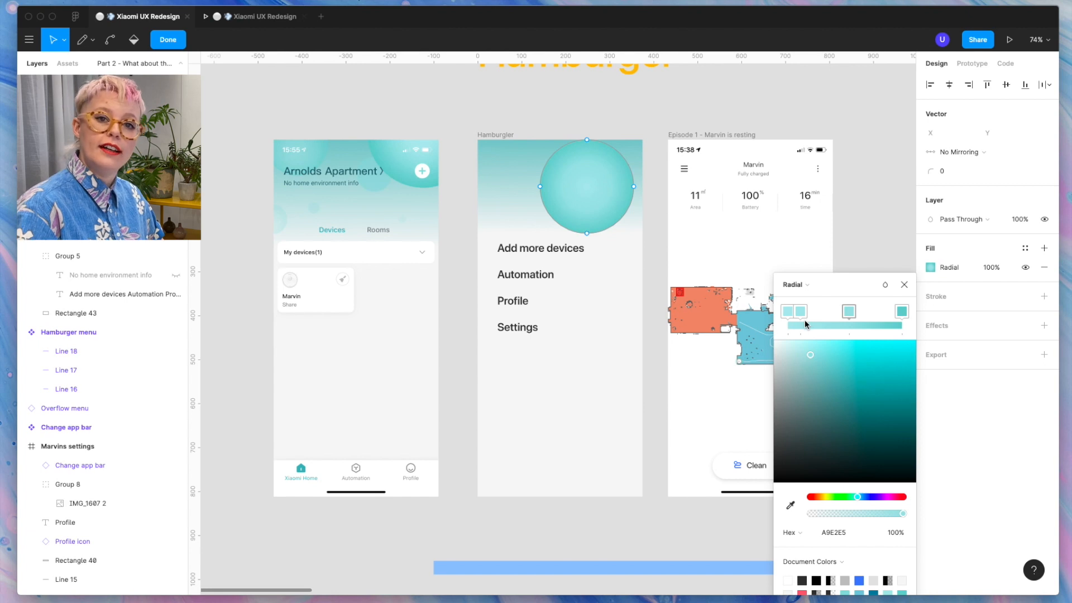
Move the large circle to the frame's top-right corner and add a 115 × 115 copy in the top-left corner at 70% opacity.
{"action": "left_click", "coordinate": [610, 113]}
{"action": "left_click", "coordinate": [588, 125]}
{"action": "left_click_drag", "start_coordinate": [584, 197], "coordinate": [614, 174]}
{"action": "left_click_drag", "start_coordinate": [604, 171], "coordinate": [597, 171]}
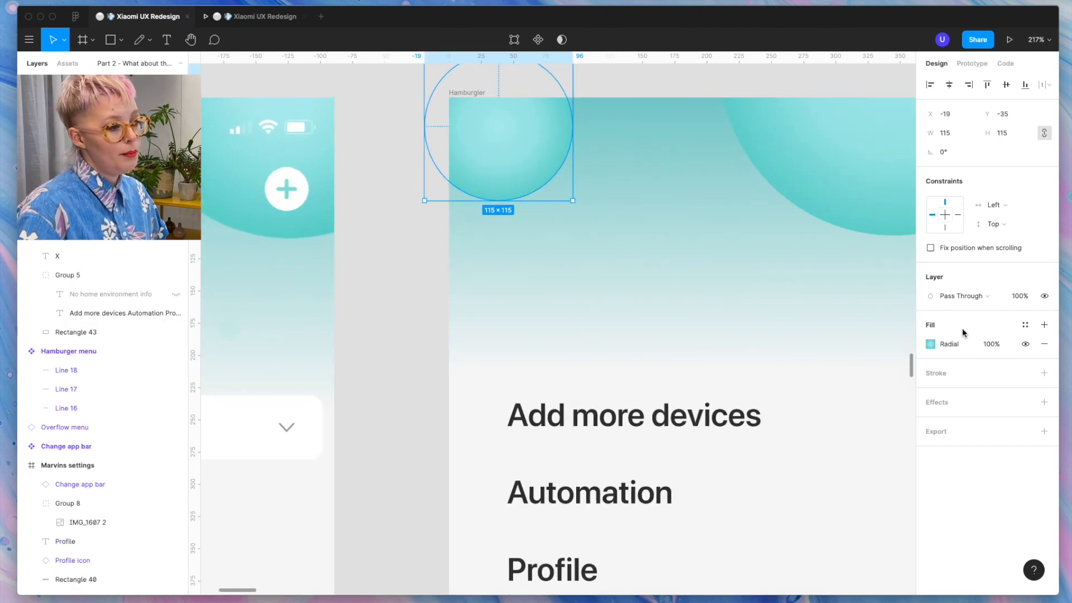
{"action": "left_click", "coordinate": [1021, 299]}
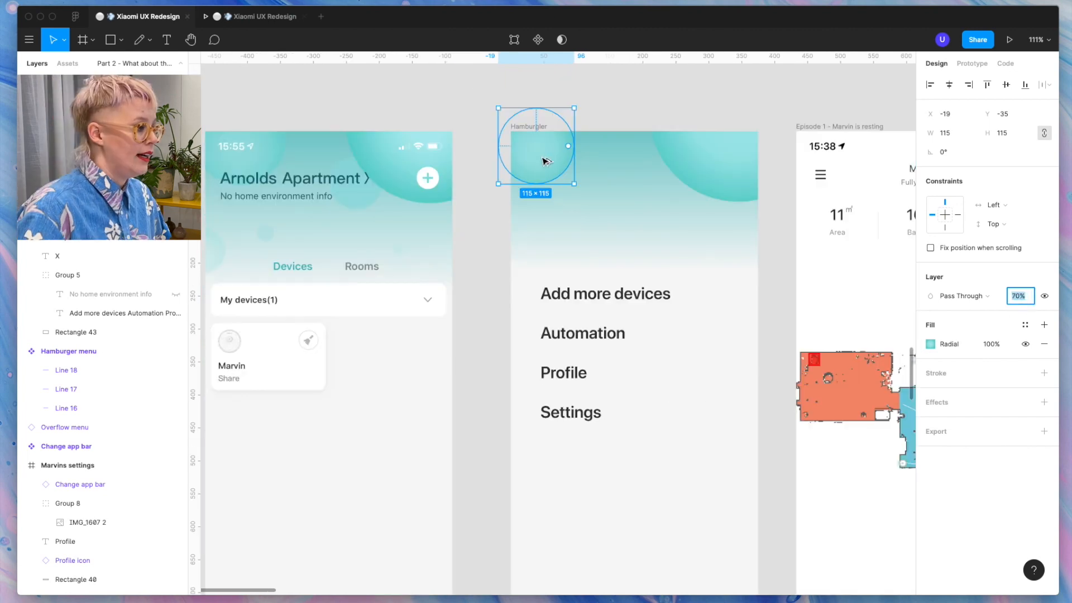
Copy the smaller circle to the middle of the header and place a 72 × 72 copy at 30% opacity by the frame's left edge.
{"action": "left_click_drag", "start_coordinate": [543, 160], "coordinate": [682, 184]}
{"action": "right_click", "coordinate": [683, 183]}
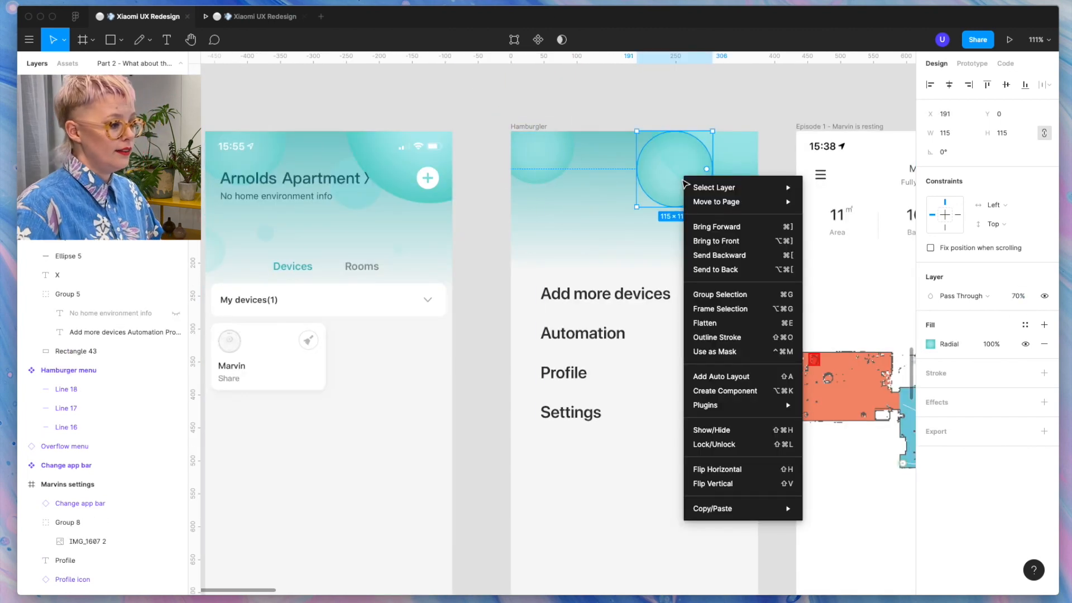
{"action": "left_click_drag", "start_coordinate": [757, 211], "coordinate": [625, 261]}
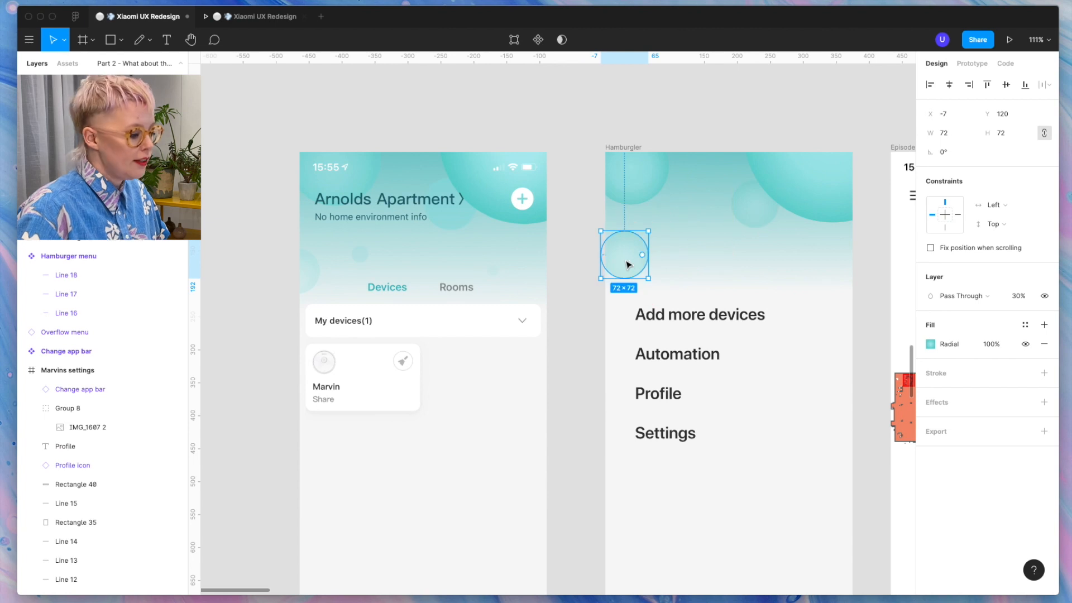
Shift the 72 × 72 circle past the frame's left edge to X -37 so that the frame clips about half of it.
{"action": "key", "text": "shift+Left"}
{"action": "key", "text": "shift+Left"}
{"action": "key", "text": "shift+Left"}
{"action": "key", "text": "shift+Left"}
{"action": "key", "text": "shift+Left"}
{"action": "key", "text": "shift+Left"}
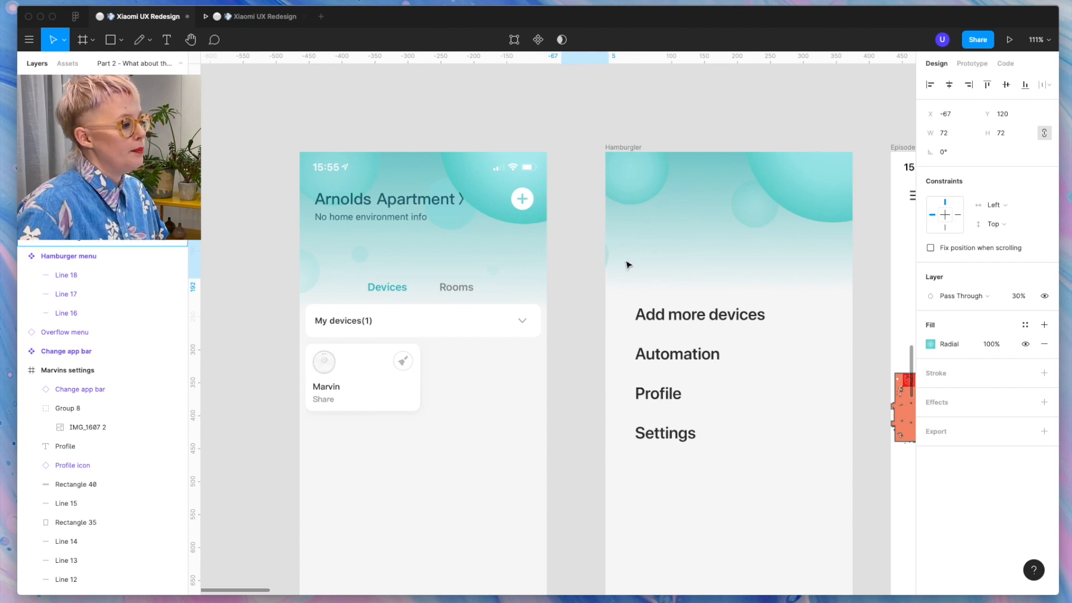
{"action": "key", "text": "shift+Right"}
{"action": "key", "text": "shift+Right"}
{"action": "key", "text": "shift+Right"}
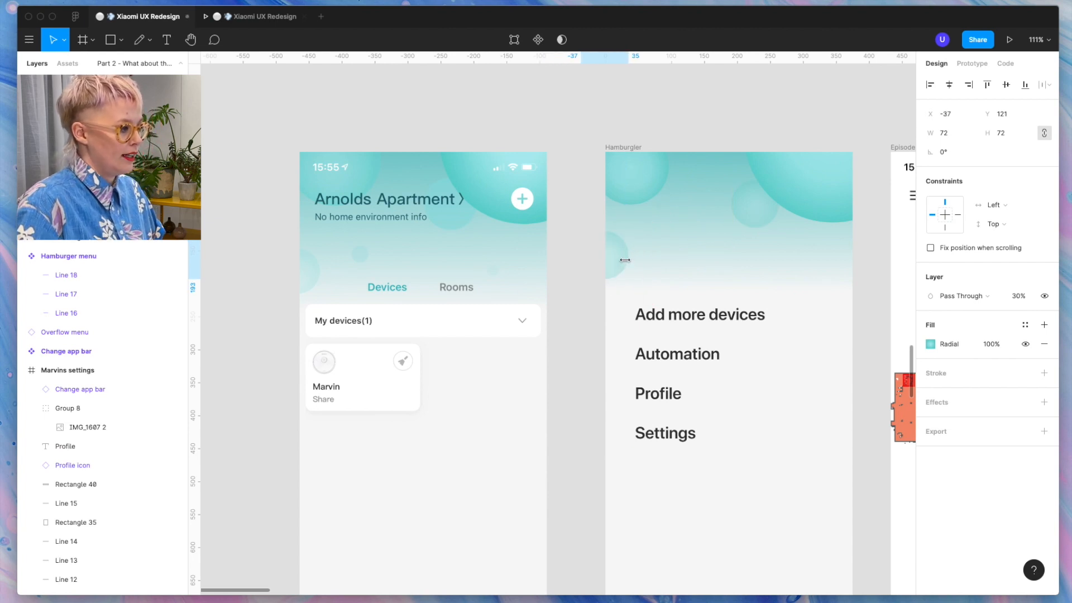
Shrink the left-edge circle to 57 × 57, place it at X -26, and set its opacity to 20%.
{"action": "left_click_drag", "start_coordinate": [628, 230], "coordinate": [619, 248]}
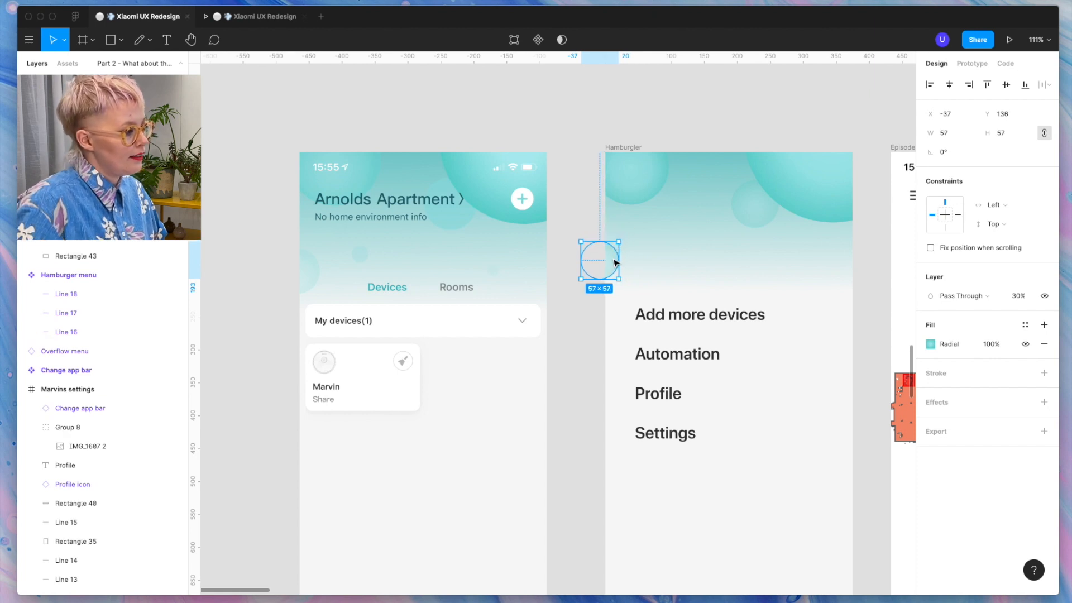
{"action": "key", "text": "Right"}
{"action": "key", "text": "shift+Right"}
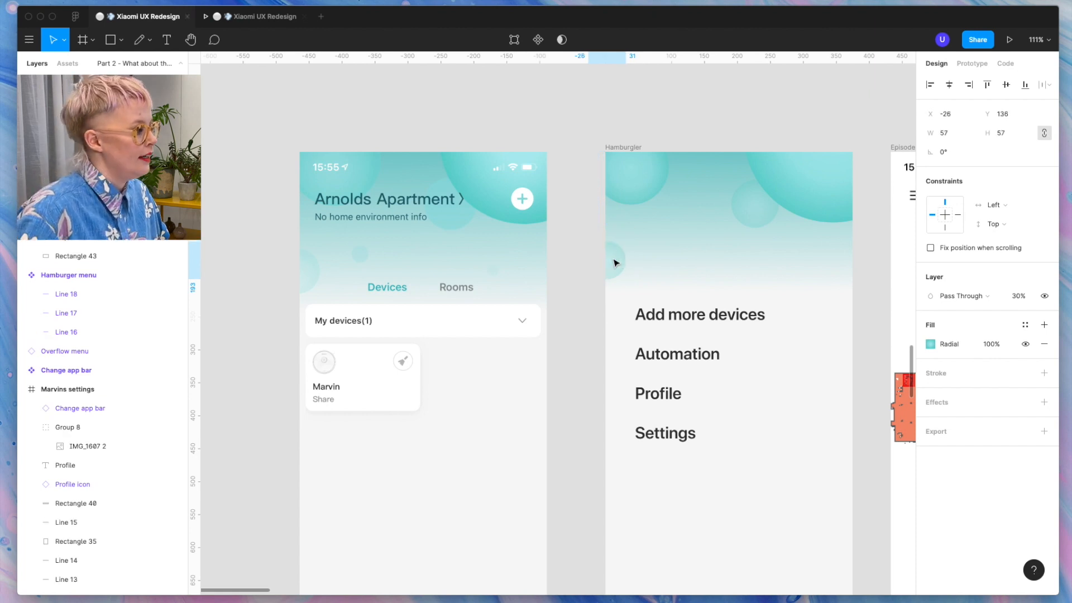
{"action": "left_click", "coordinate": [1016, 300]}
{"action": "type", "text": "20"}
{"action": "key", "text": "Return"}
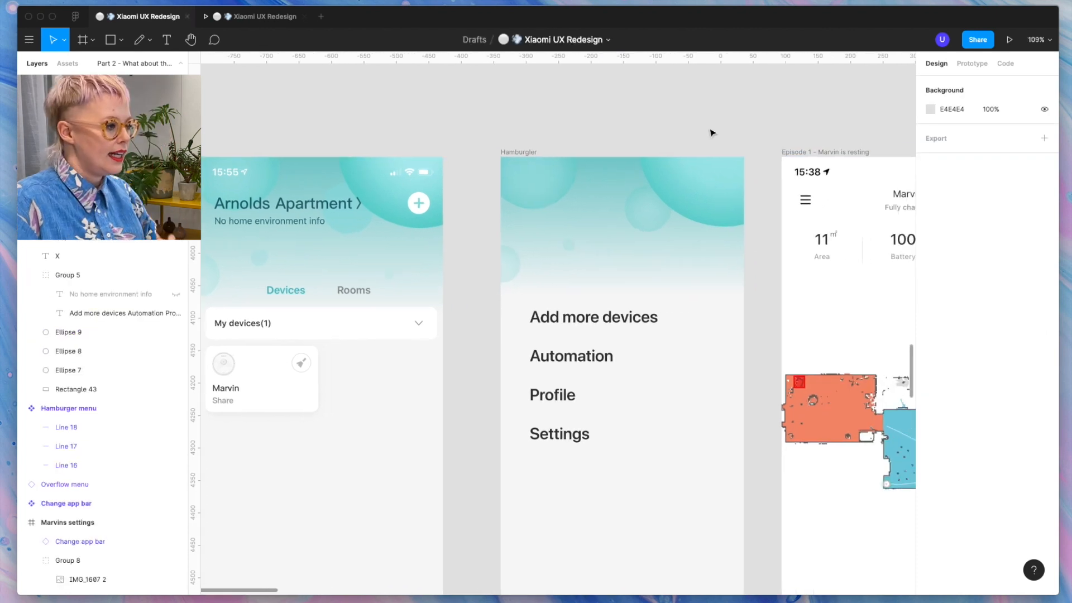
Add the white title "Xiaomi Home" in SF Pro Display Semibold 45 and centre it horizontally in the Hamburgler header.
{"action": "scroll", "coordinate": [711, 133], "scroll_direction": "right", "scroll_amount": 1}
{"action": "scroll", "coordinate": [711, 133], "scroll_direction": "left", "scroll_amount": 2}
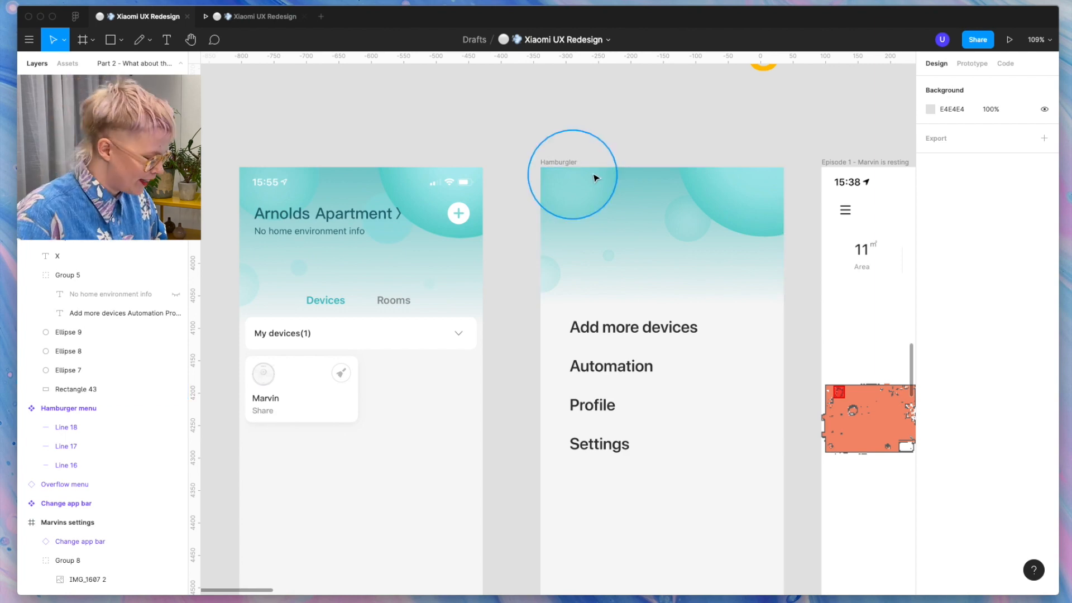
{"action": "scroll", "coordinate": [608, 203], "scroll_direction": "right", "scroll_amount": 4}
{"action": "scroll", "coordinate": [608, 203], "scroll_direction": "down", "scroll_amount": 1}
{"action": "scroll", "coordinate": [609, 205], "scroll_direction": "down", "scroll_amount": 5}
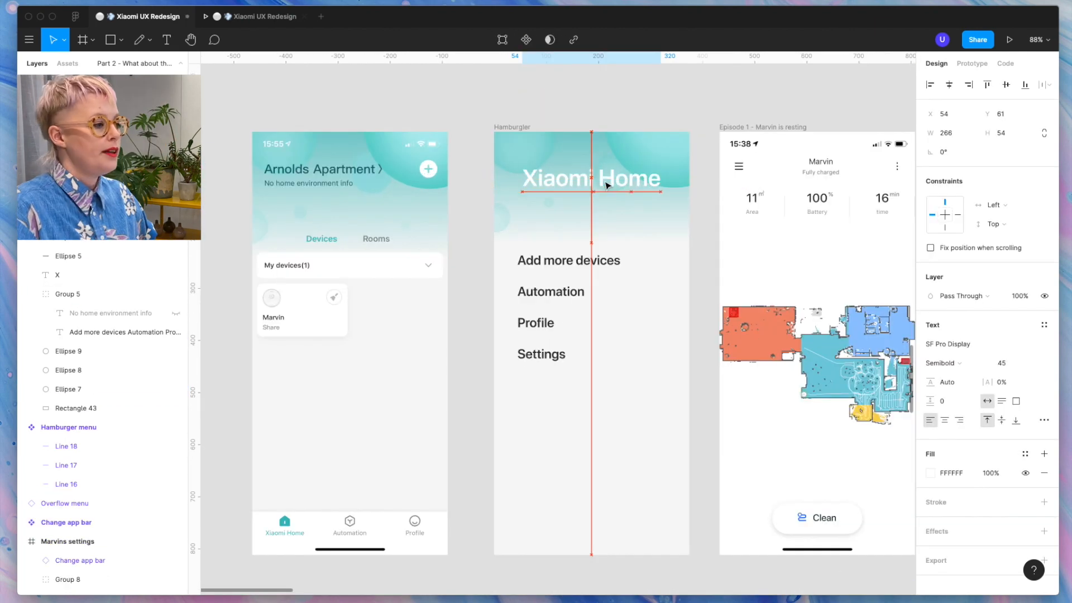
{"action": "left_click_drag", "start_coordinate": [607, 185], "coordinate": [608, 185]}
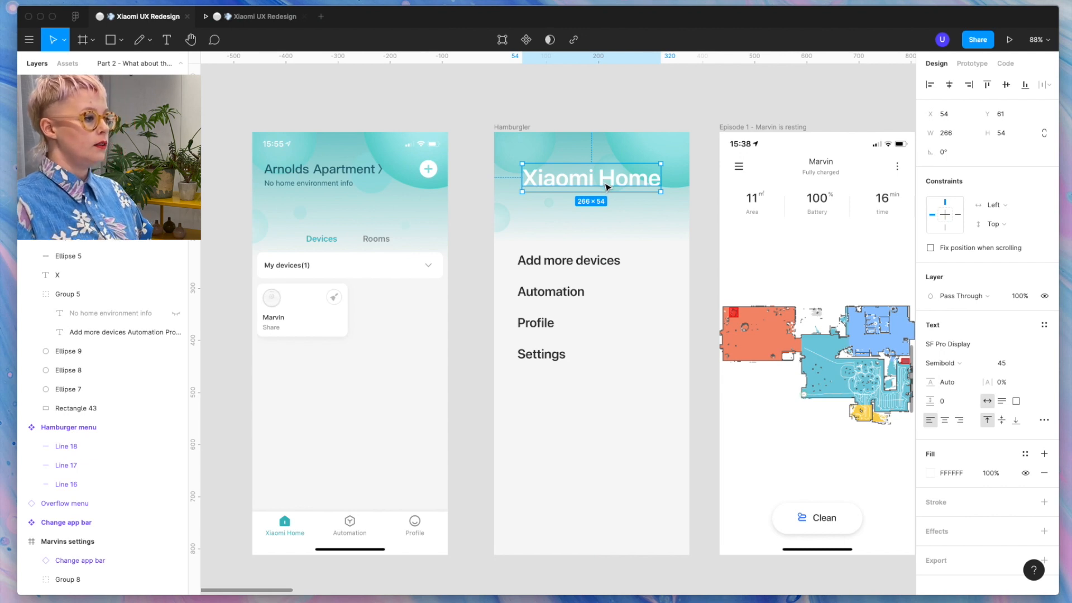
{"action": "left_click", "coordinate": [616, 100]}
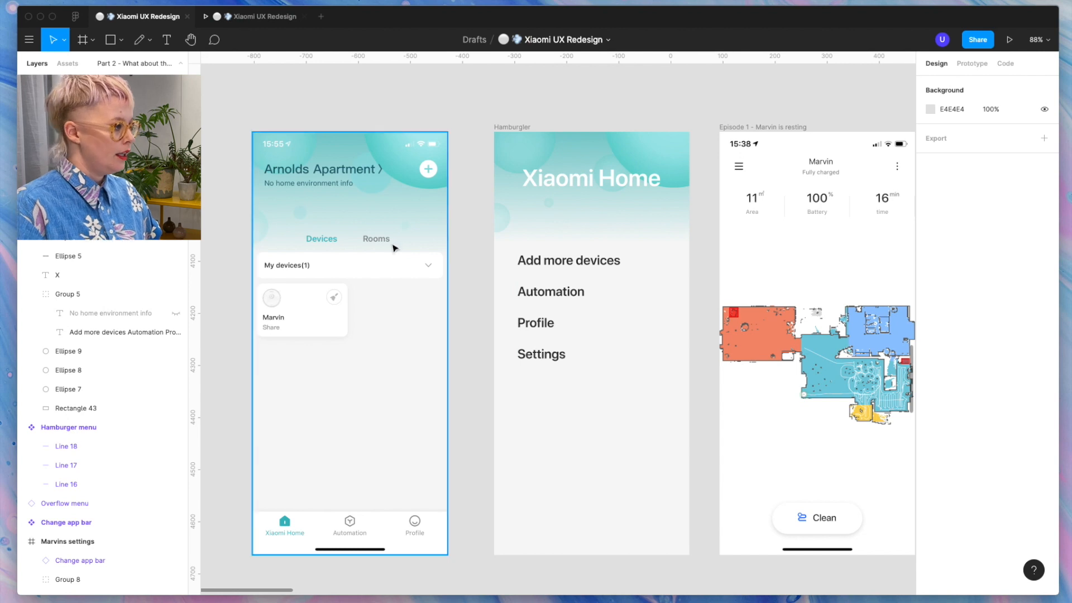
{"action": "scroll", "coordinate": [647, 218], "scroll_direction": "right", "scroll_amount": 2}
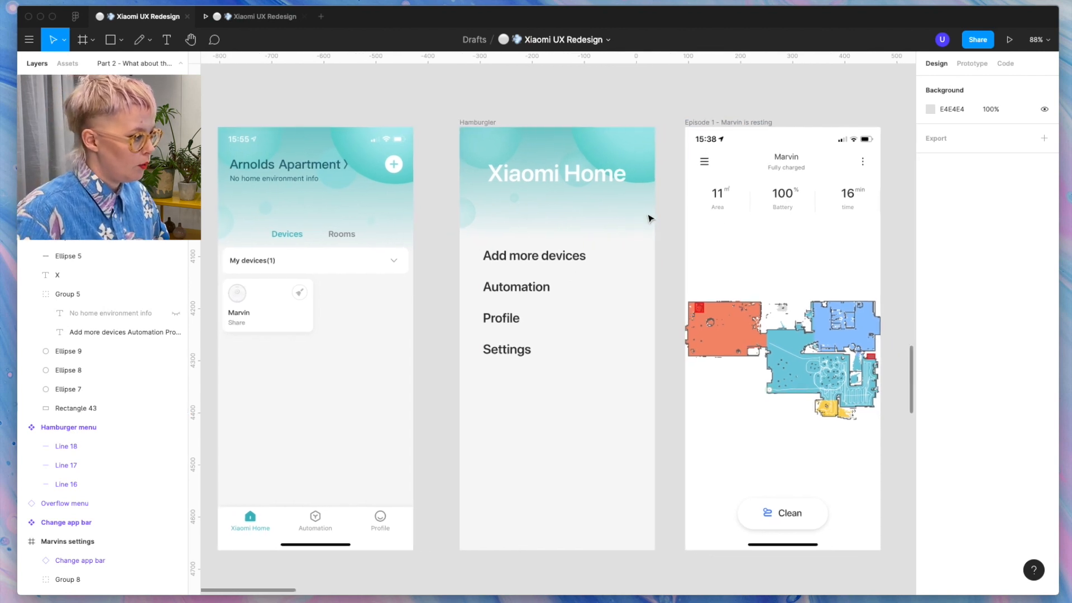
{"action": "scroll", "coordinate": [646, 218], "scroll_direction": "down", "scroll_amount": 5}
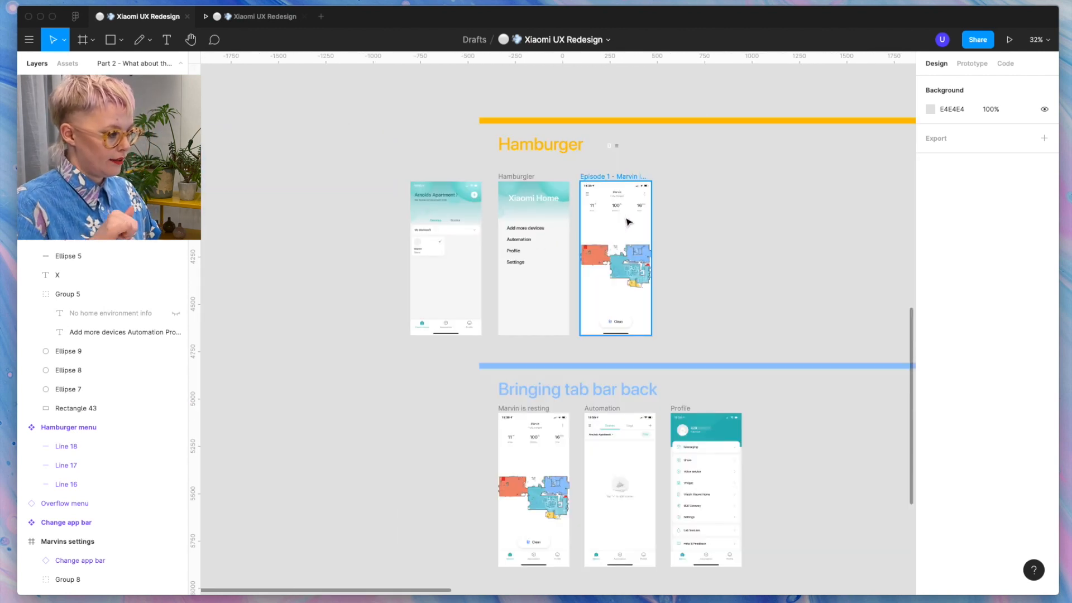
{"action": "scroll", "coordinate": [628, 222], "scroll_direction": "up", "scroll_amount": 4}
{"action": "scroll", "coordinate": [704, 287], "scroll_direction": "down", "scroll_amount": 2}
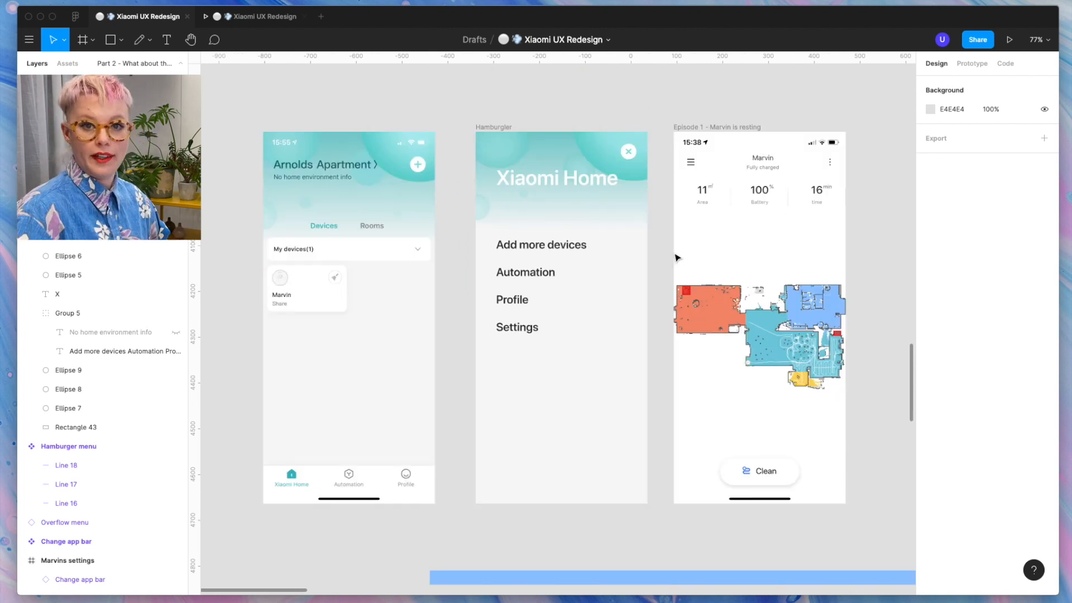
Rename the small arrow component Group 8 as Chevron.
{"action": "double_click", "coordinate": [55, 403]}
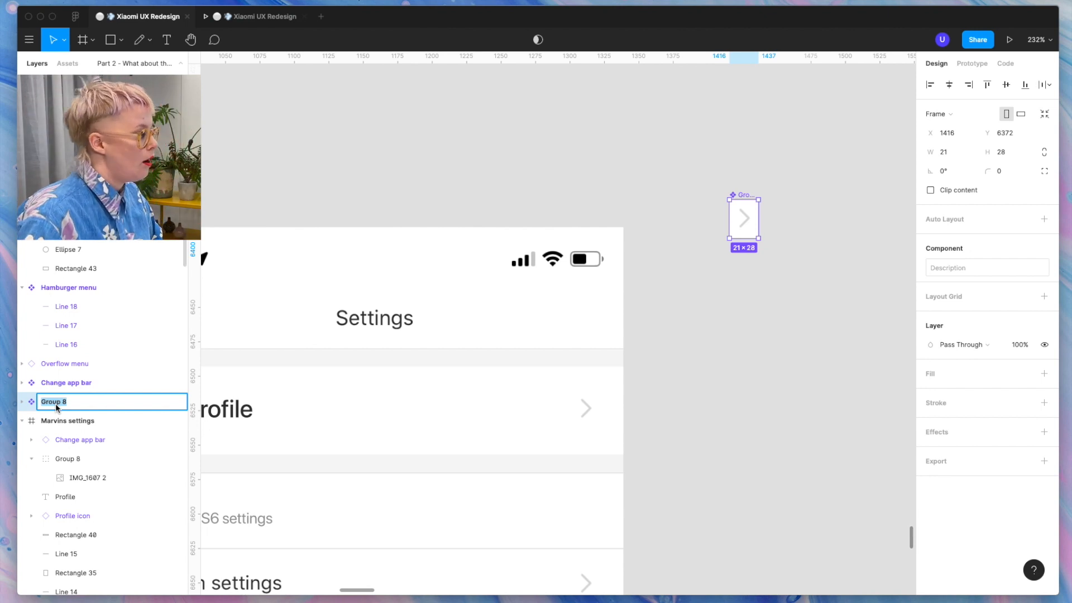
{"action": "type", "text": "Che"}
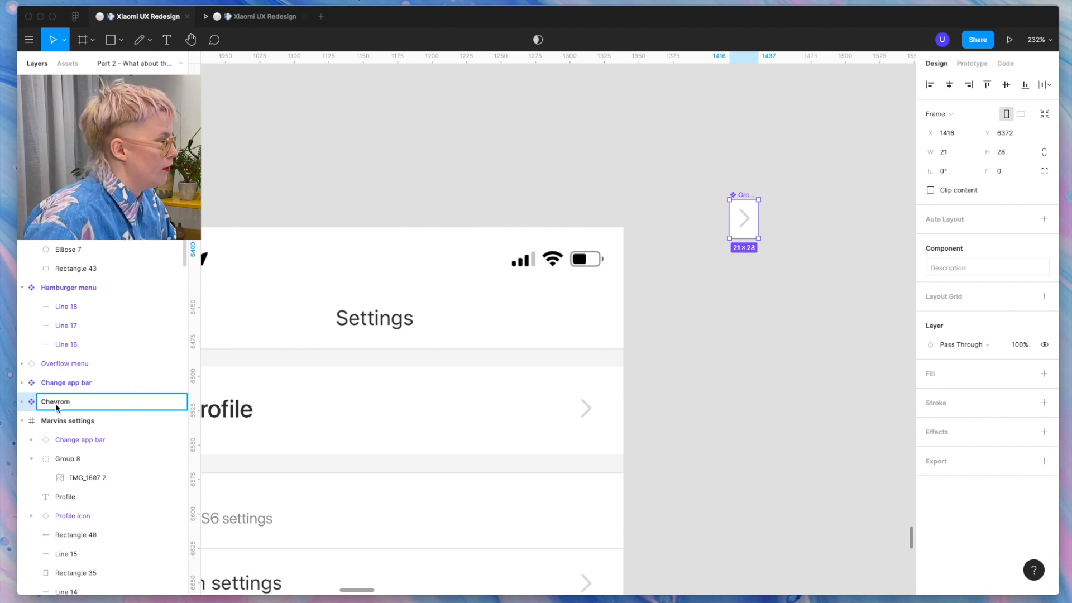
{"action": "type", "text": "vron"}
{"action": "key", "text": "Return"}
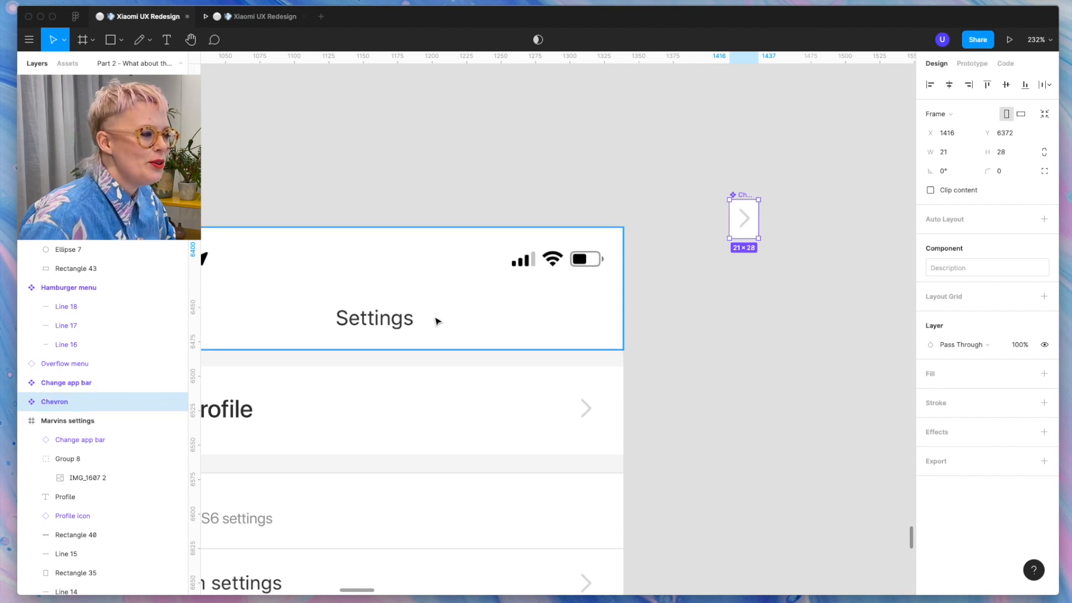
{"action": "left_click", "coordinate": [674, 113]}
Look over the screens in the Hamburger and Bringing tab bar back sections.
{"action": "scroll", "coordinate": [673, 113], "scroll_direction": "down", "scroll_amount": 5}
{"action": "scroll", "coordinate": [674, 113], "scroll_direction": "up", "scroll_amount": 7}
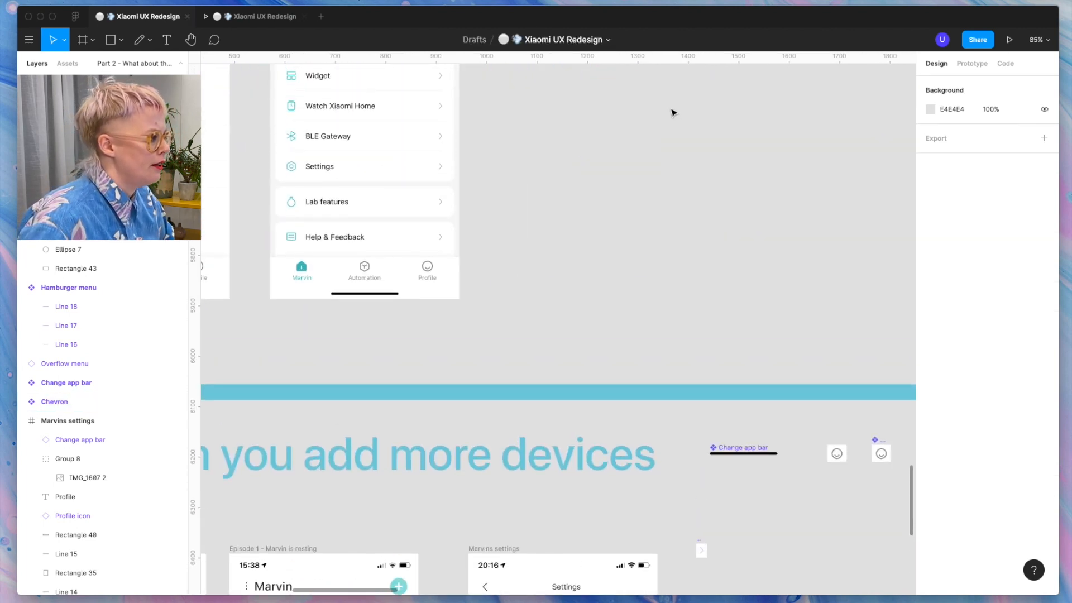
{"action": "scroll", "coordinate": [674, 114], "scroll_direction": "down", "scroll_amount": 4}
{"action": "scroll", "coordinate": [674, 113], "scroll_direction": "up", "scroll_amount": 10}
{"action": "scroll", "coordinate": [673, 113], "scroll_direction": "left", "scroll_amount": 1}
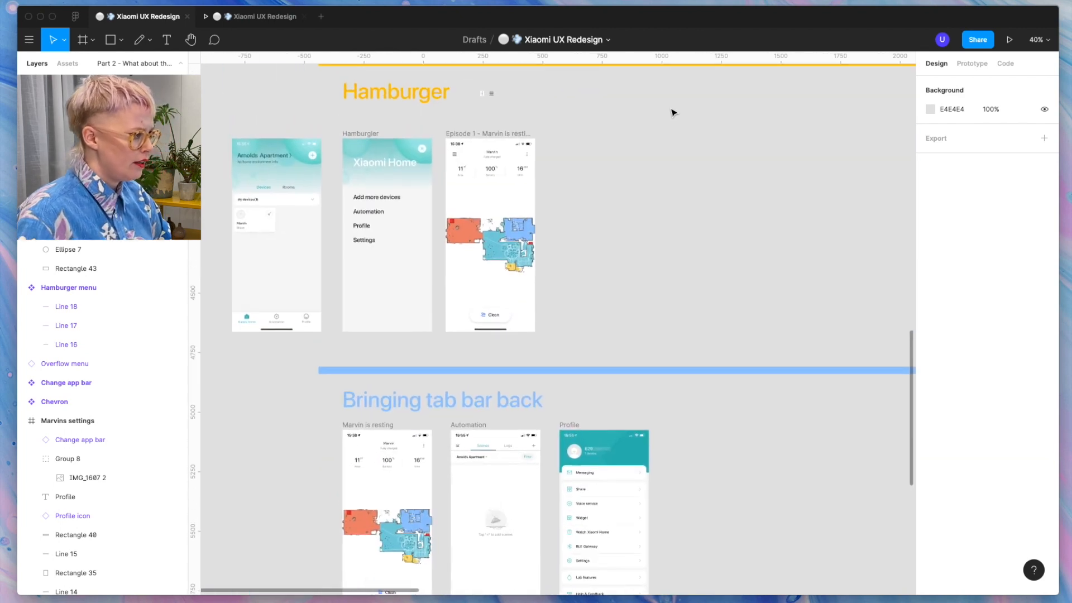
{"action": "scroll", "coordinate": [629, 258], "scroll_direction": "down", "scroll_amount": 2}
{"action": "scroll", "coordinate": [629, 258], "scroll_direction": "left", "scroll_amount": 1}
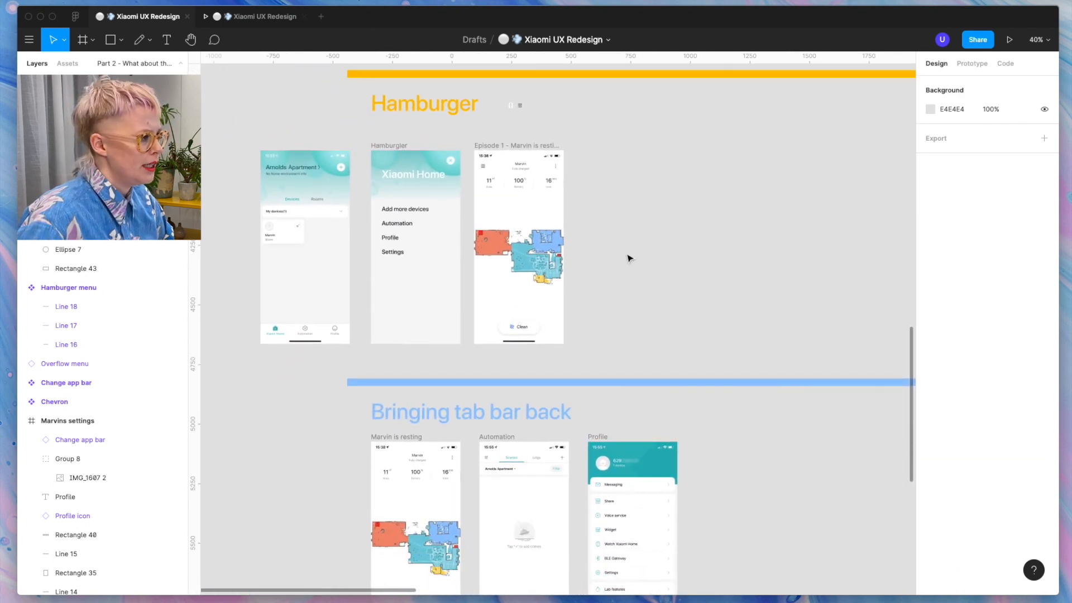
{"action": "scroll", "coordinate": [630, 258], "scroll_direction": "up", "scroll_amount": 1}
{"action": "scroll", "coordinate": [625, 273], "scroll_direction": "right", "scroll_amount": 1}
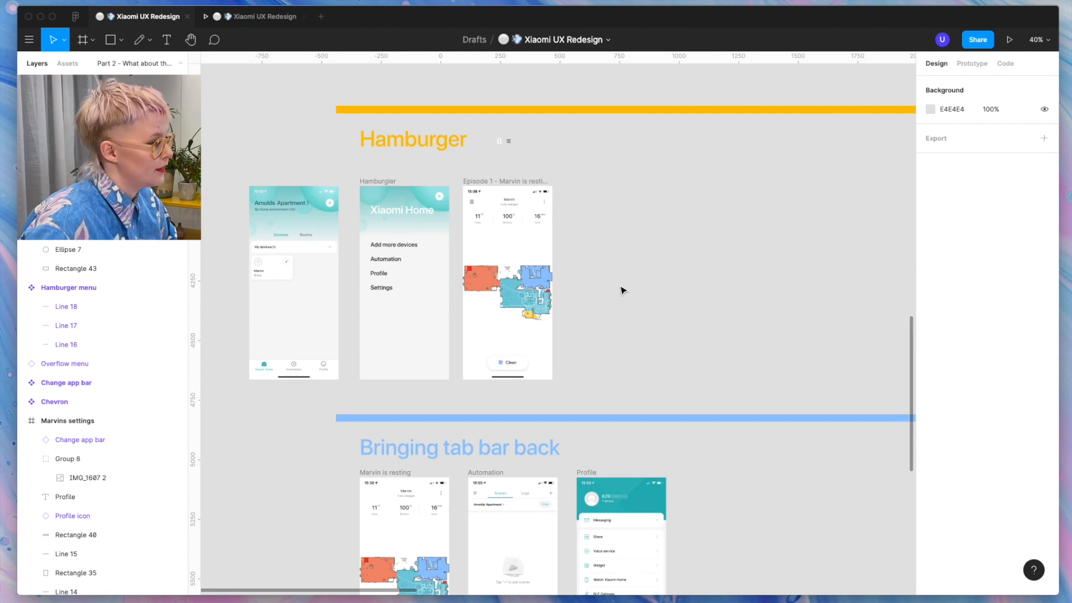
{"action": "scroll", "coordinate": [621, 289], "scroll_direction": "down", "scroll_amount": 6}
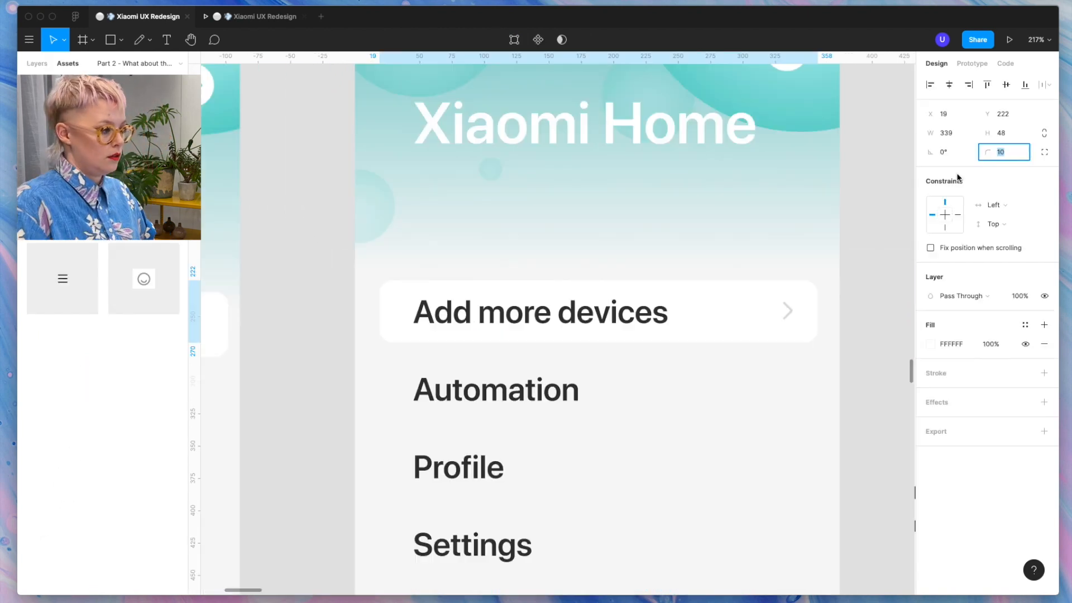
Group the white rounded row with its chevron and place the group behind the Add more devices text in the layer order.
{"action": "left_click", "coordinate": [793, 311], "text": "shift"}
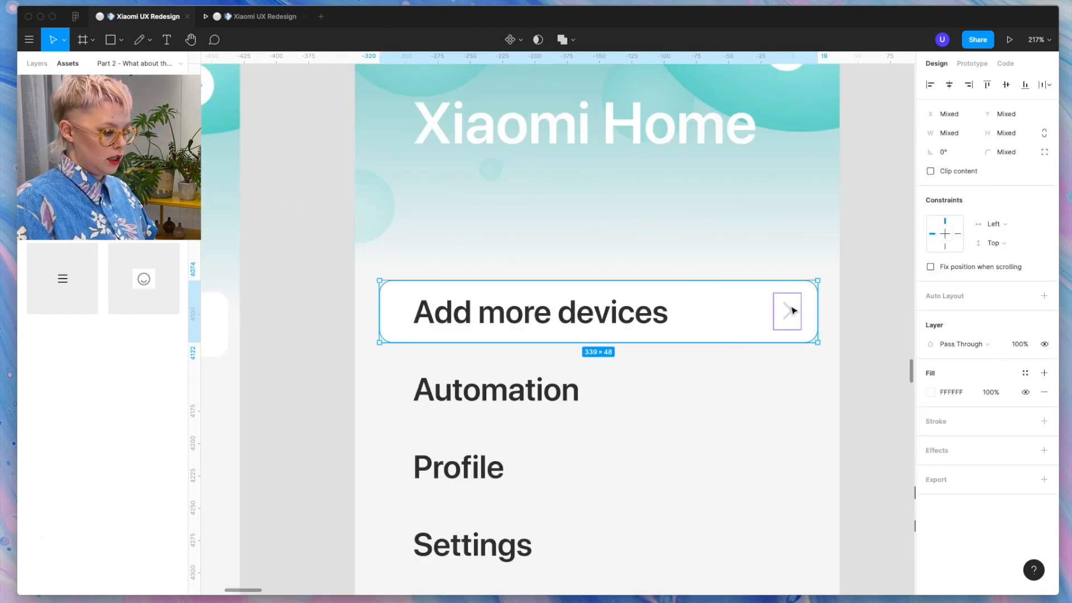
{"action": "key", "text": "super+g"}
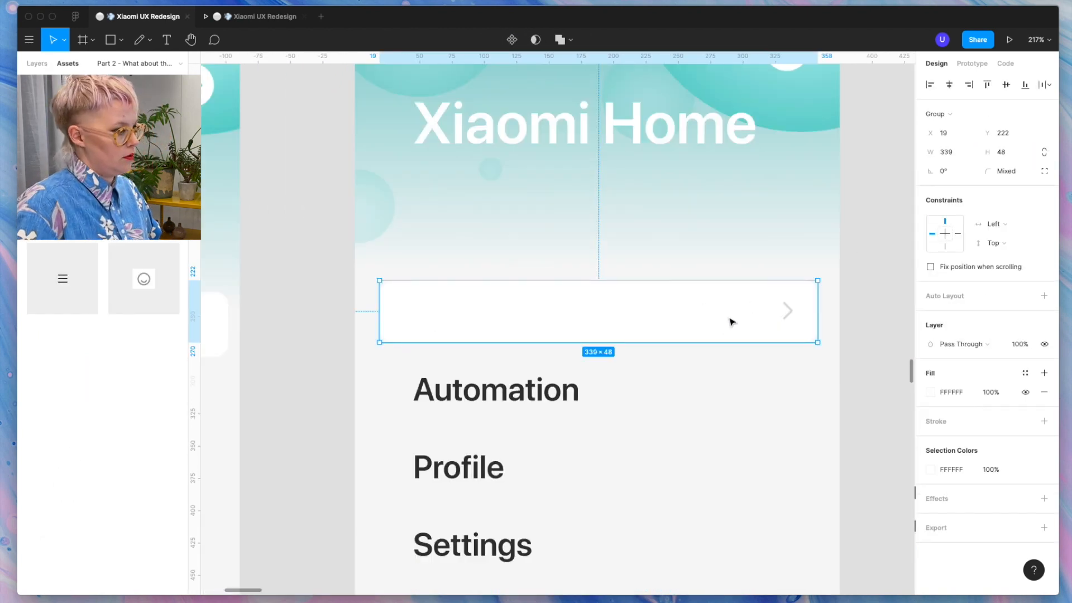
{"action": "right_click", "coordinate": [731, 322]}
{"action": "left_click", "coordinate": [767, 313]}
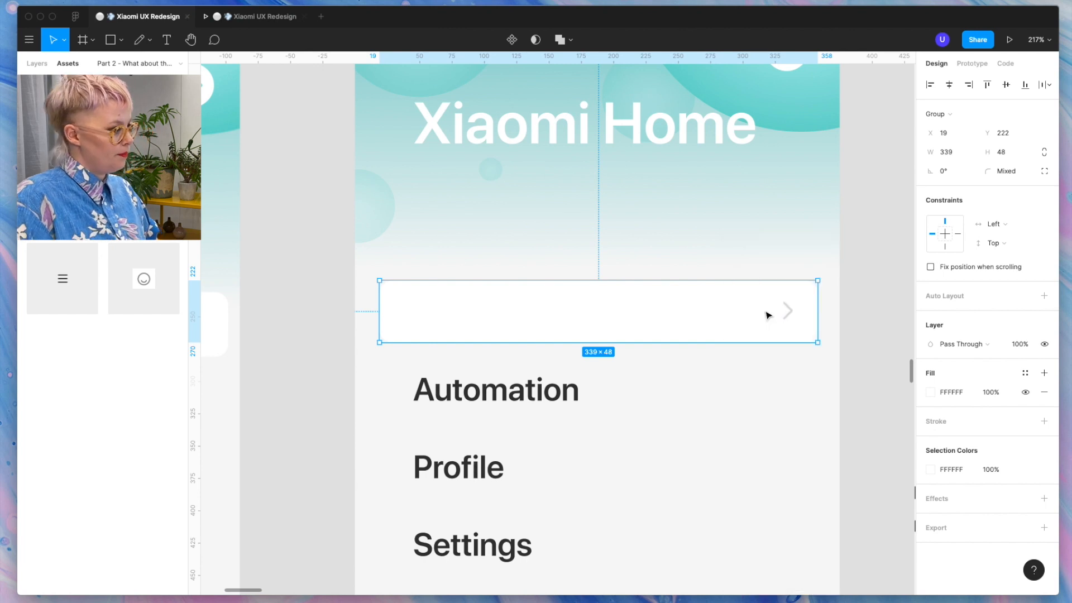
{"action": "left_click", "coordinate": [32, 64]}
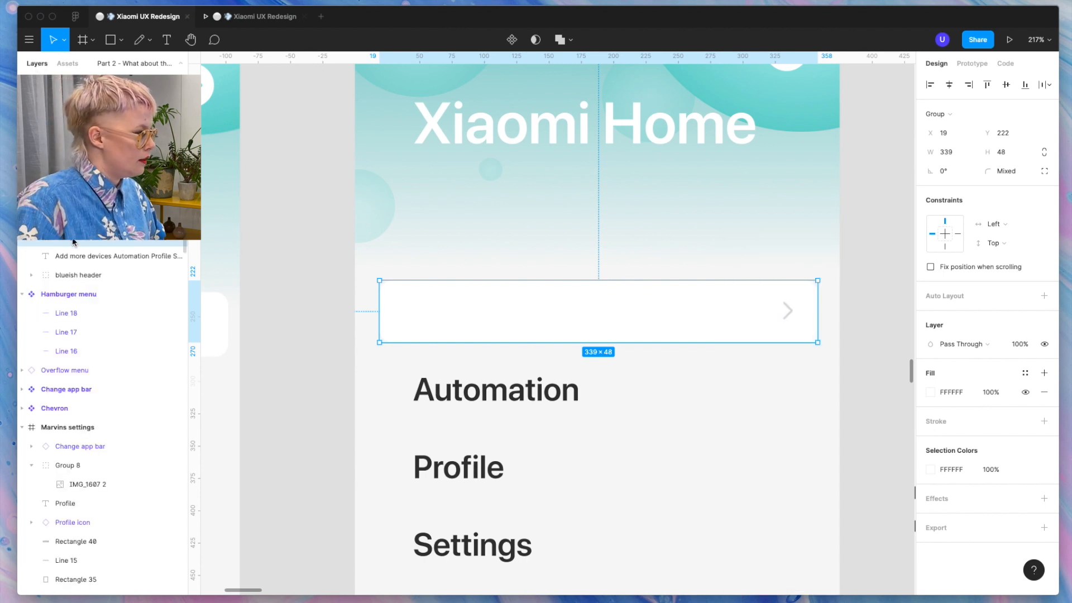
{"action": "left_click_drag", "start_coordinate": [73, 265], "coordinate": [72, 266]}
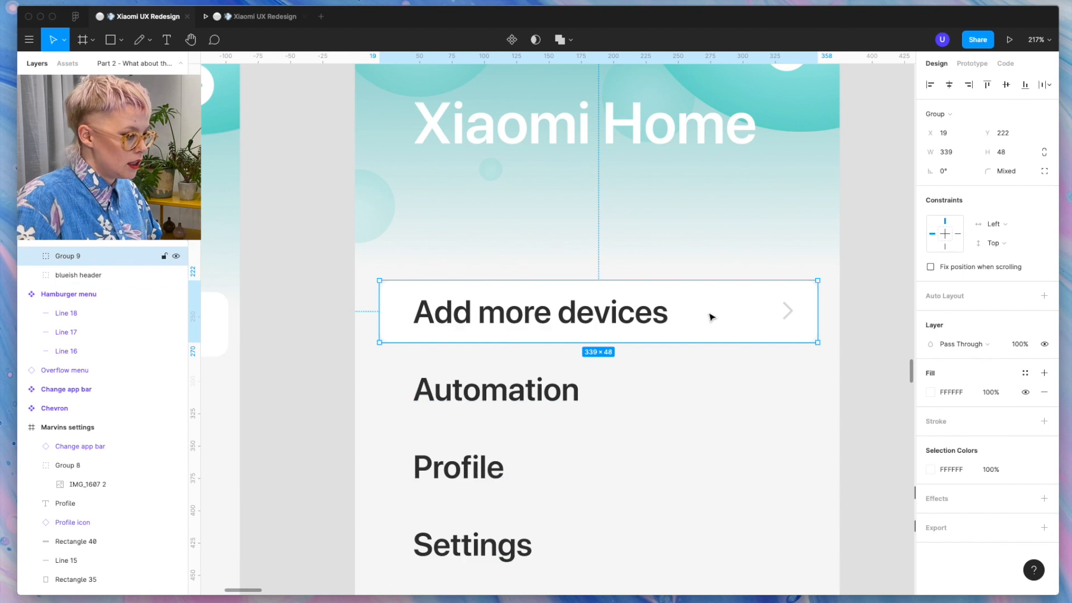
Duplicate the row group behind Automation, Profile and Settings, and align all four rows on their horizontal centres.
{"action": "left_click_drag", "start_coordinate": [752, 328], "coordinate": [756, 554]}
{"action": "left_click", "coordinate": [784, 476], "text": "shift"}
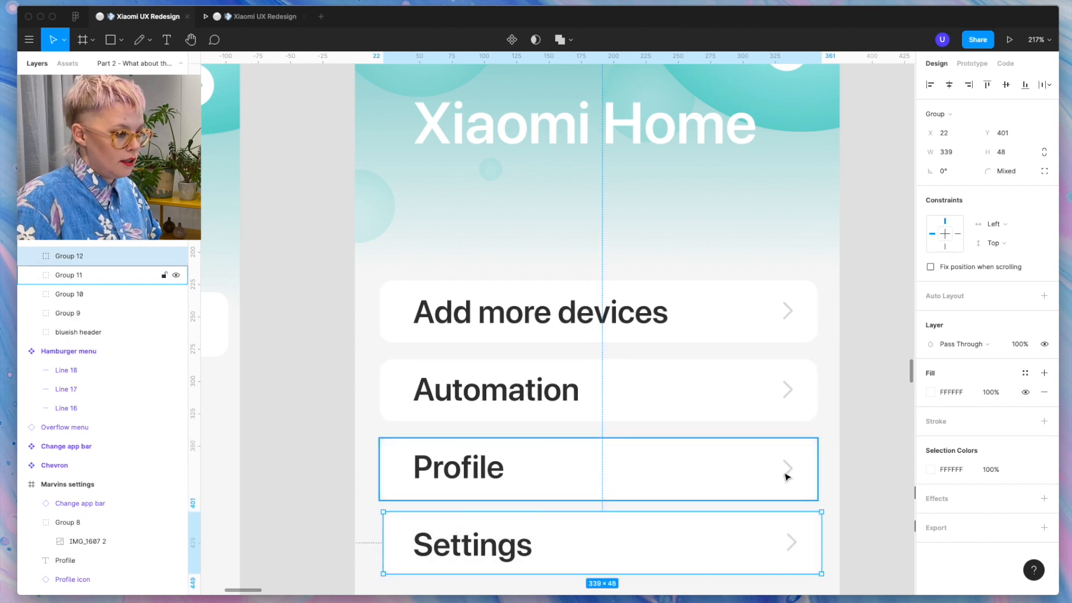
{"action": "left_click", "coordinate": [785, 418], "text": "shift"}
{"action": "left_click", "coordinate": [788, 306], "text": "shift"}
{"action": "scroll", "coordinate": [789, 419], "scroll_direction": "down", "scroll_amount": 3}
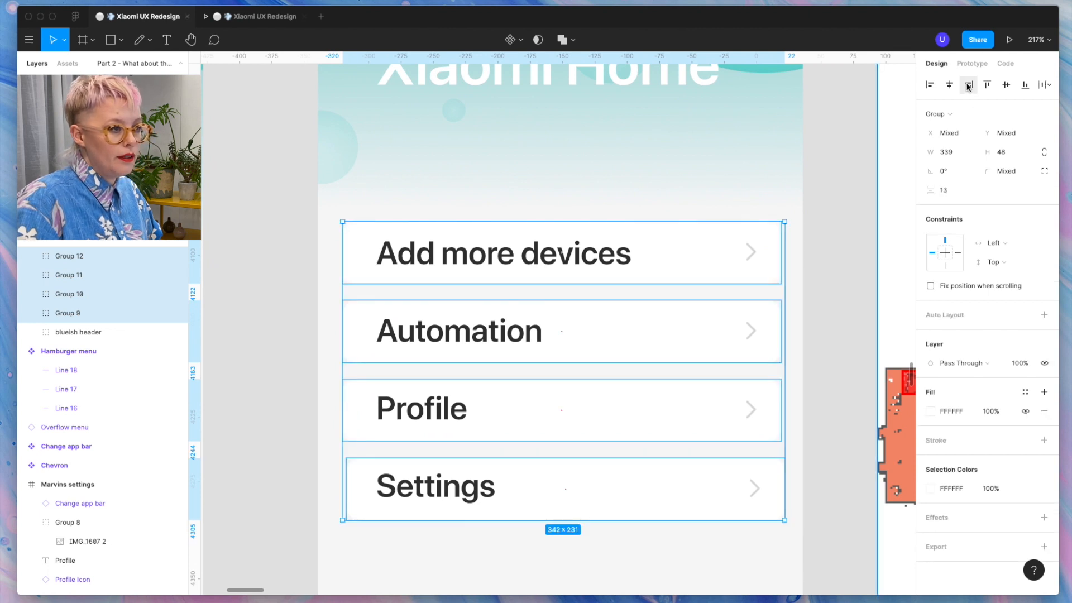
{"action": "left_click", "coordinate": [949, 84]}
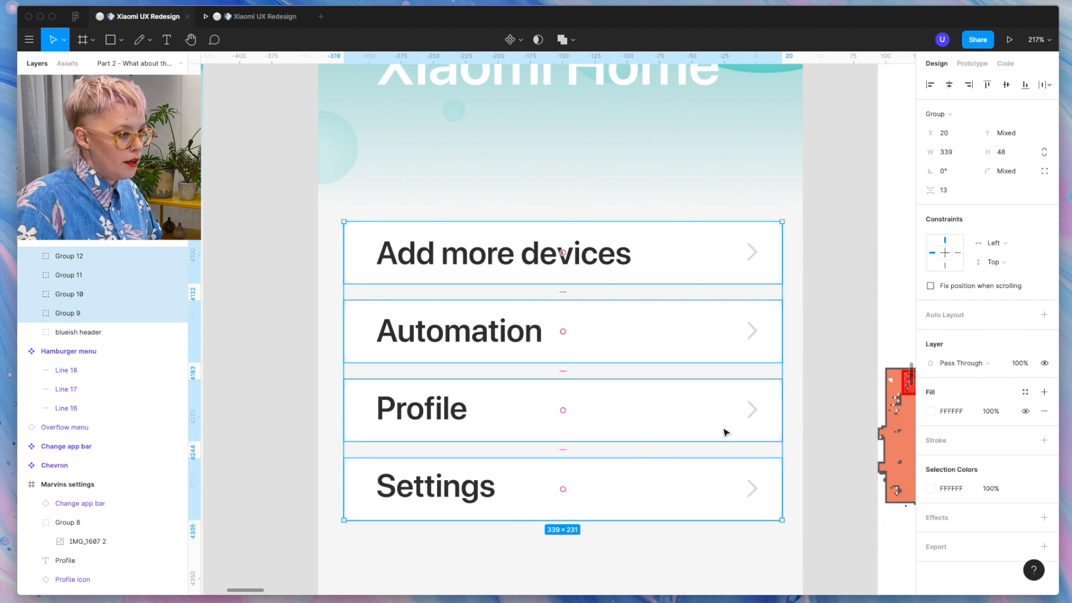
Move the Xiaomi Home title to about X 31, Y 72 and remove the two vertical guides.
{"action": "key", "text": "alt"}
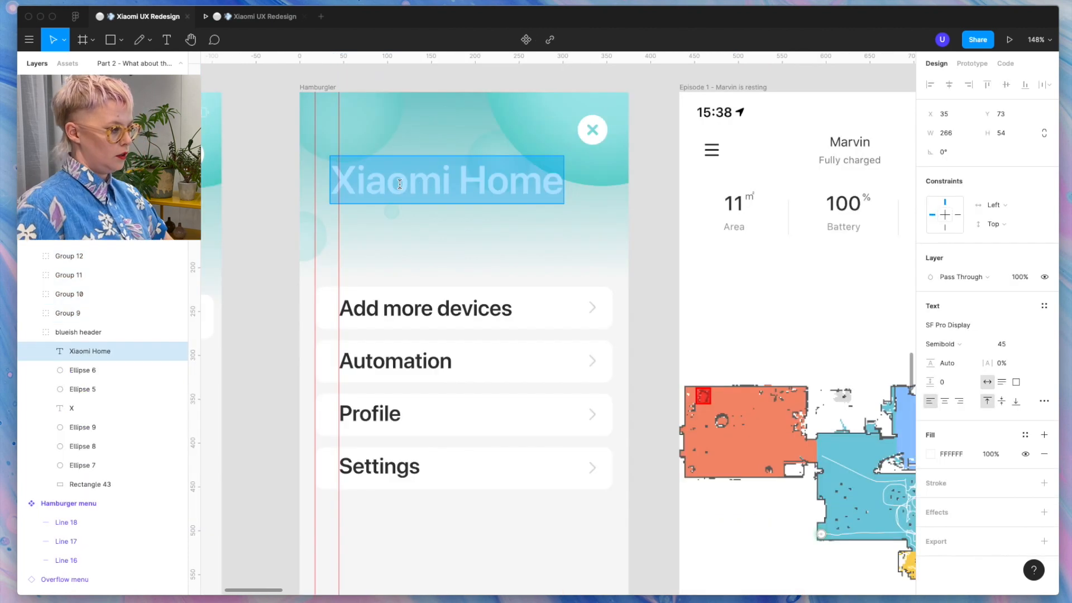
{"action": "key", "text": "Escape"}
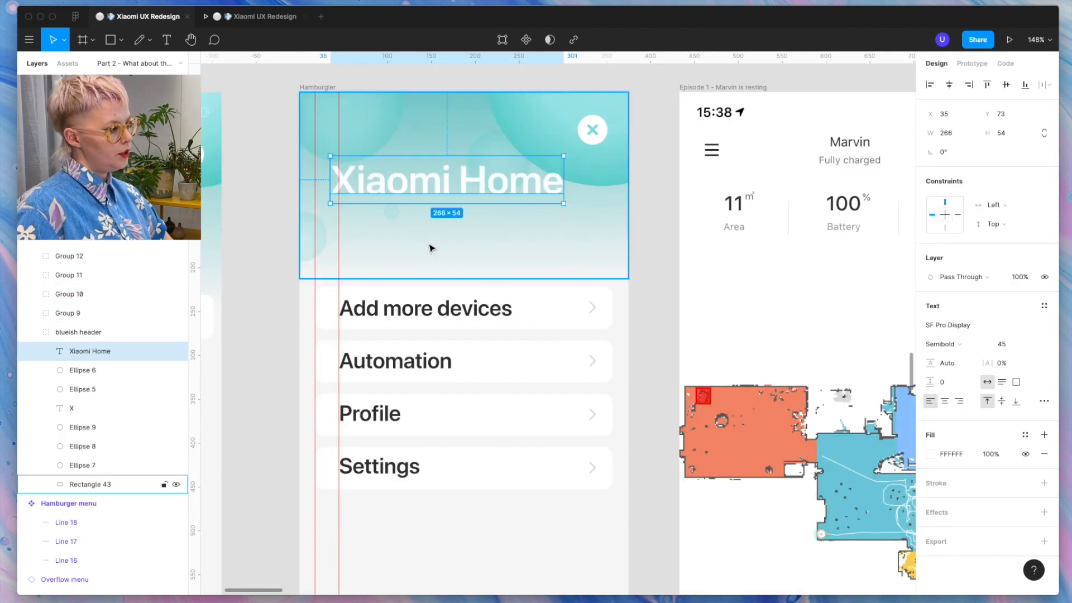
{"action": "double_click", "coordinate": [423, 184]}
{"action": "key", "text": "Escape"}
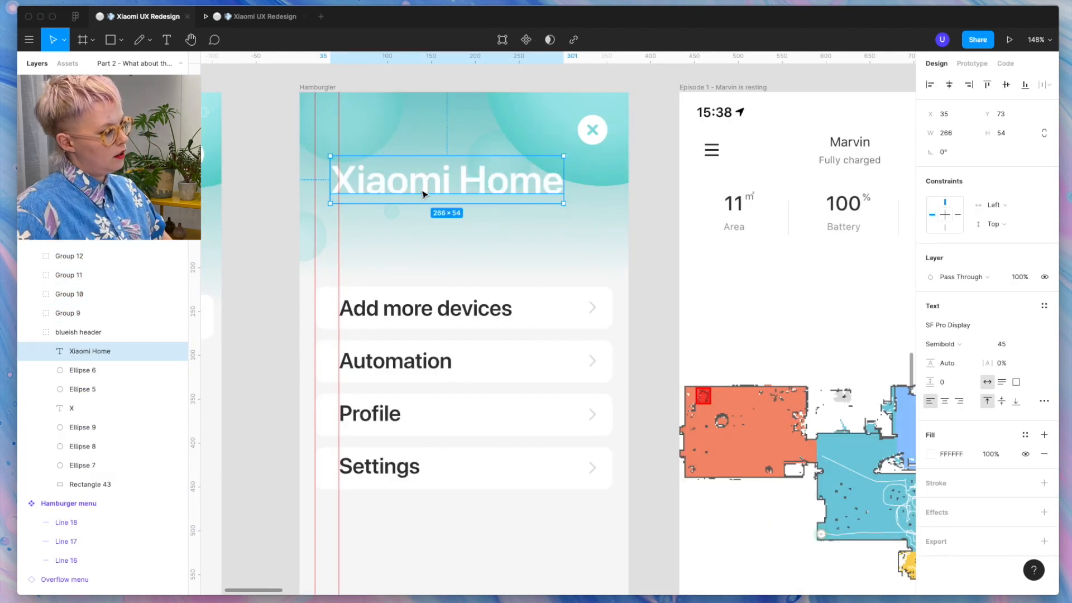
{"action": "mouse_move", "coordinate": [422, 184]}
{"action": "left_mouse_down"}
{"action": "mouse_move", "coordinate": [434, 195]}
{"action": "mouse_move", "coordinate": [405, 192]}
{"action": "mouse_move", "coordinate": [420, 192]}
{"action": "left_mouse_up"}
{"action": "left_click_drag", "start_coordinate": [338, 242], "coordinate": [202, 243]}
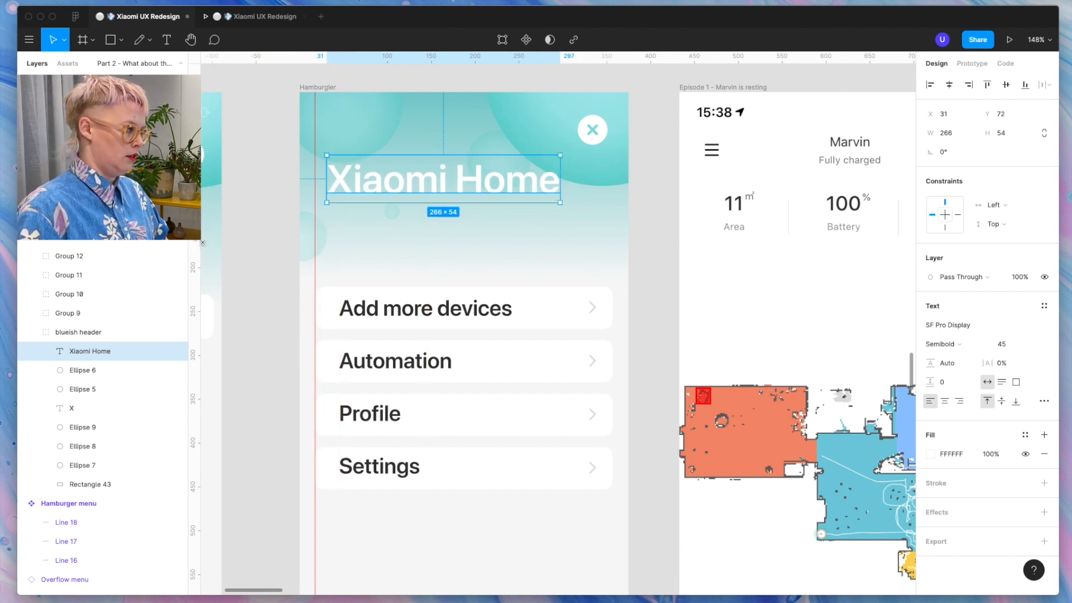
{"action": "left_click_drag", "start_coordinate": [312, 244], "coordinate": [199, 254]}
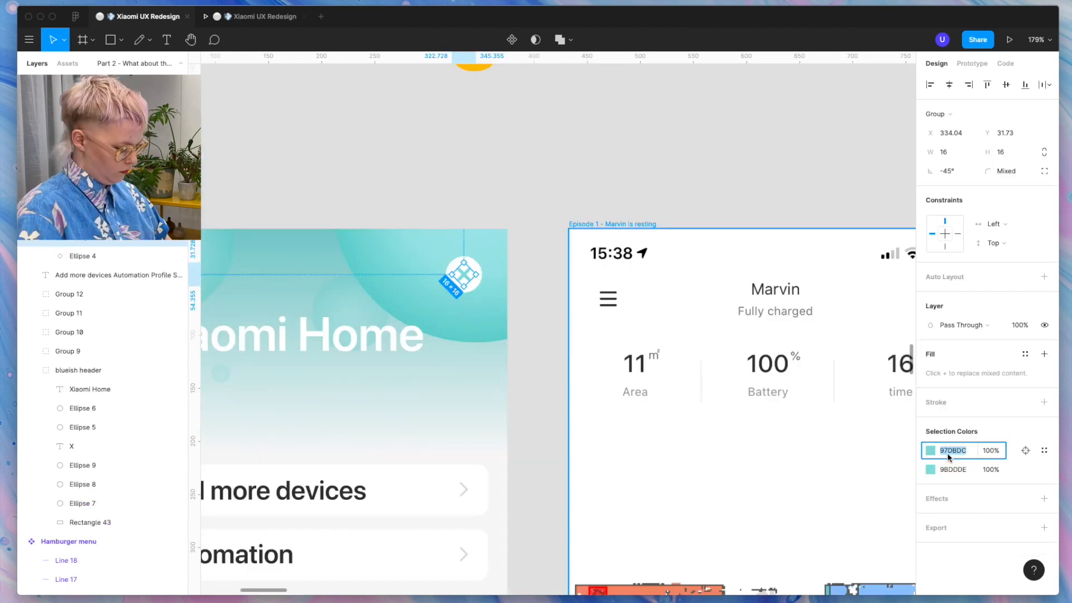
Recolour both parts of the Hamburgler screen's close icon to 333333.
{"action": "type", "text": "3333"}
{"action": "key", "text": "Return"}
{"action": "left_click", "coordinate": [953, 468]}
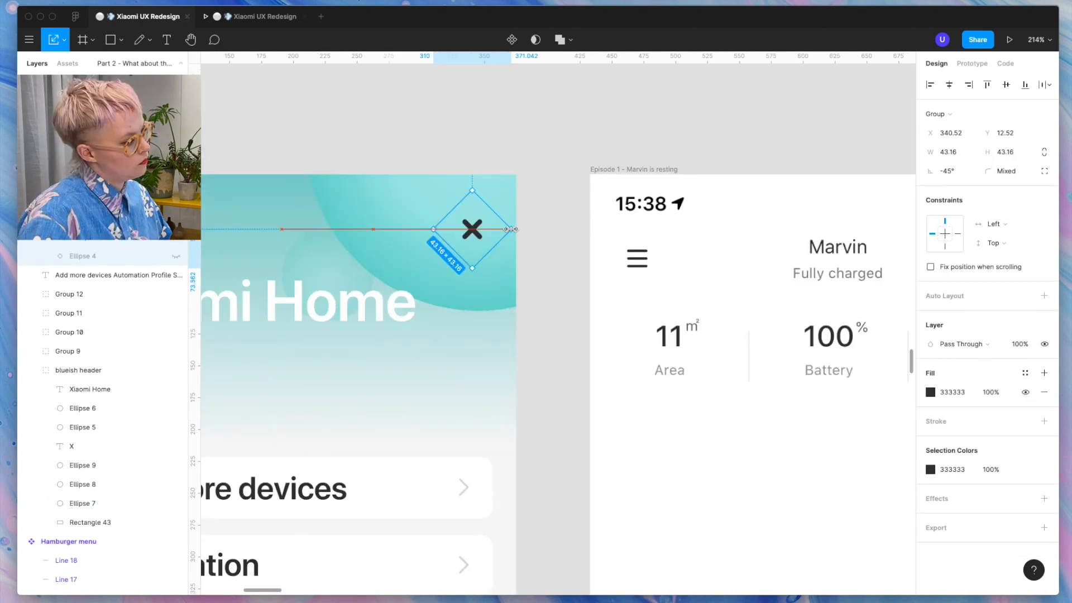
{"action": "left_click", "coordinate": [543, 242]}
{"action": "scroll", "coordinate": [545, 240], "scroll_direction": "down", "scroll_amount": 5}
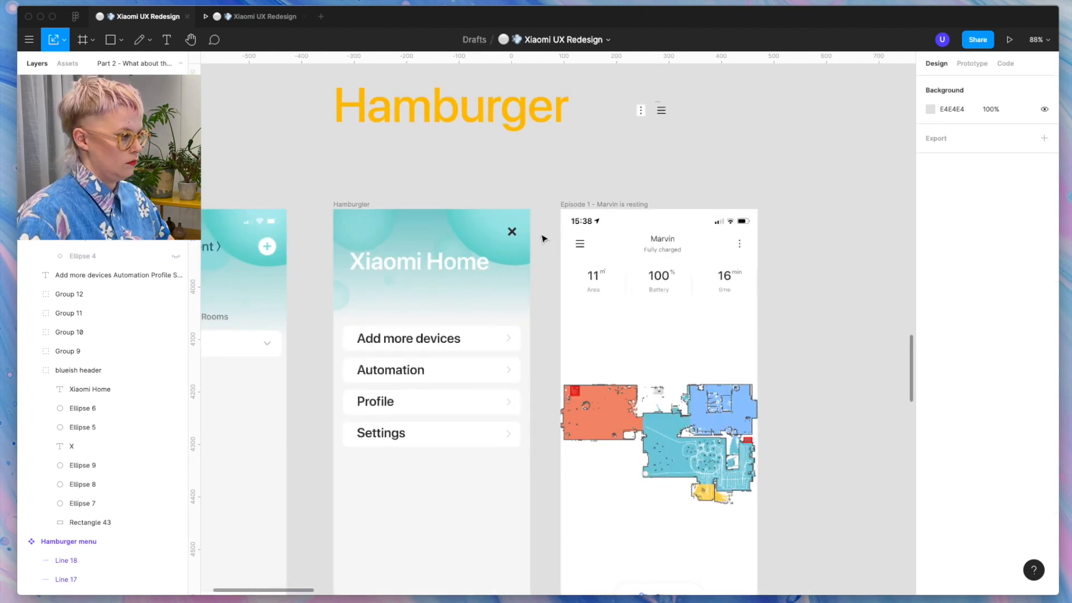
Undo the recent changes to the close icon's size, circle and colour.
{"action": "key", "text": "super+z"}
{"action": "key", "text": "super+z"}
{"action": "key", "text": "super+z"}
{"action": "key", "text": "super+z"}
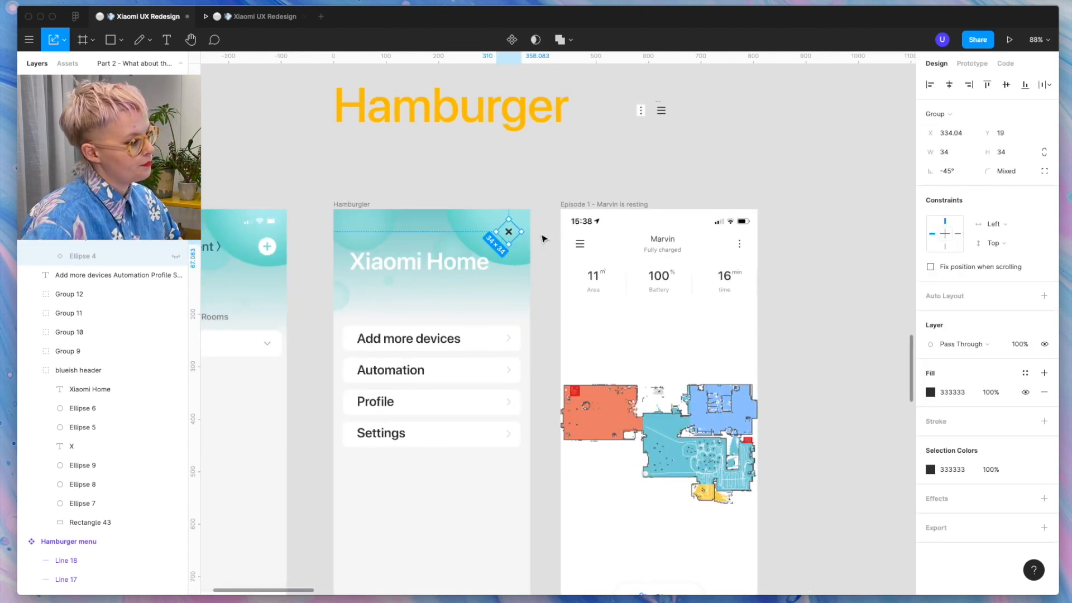
{"action": "key", "text": "super+z"}
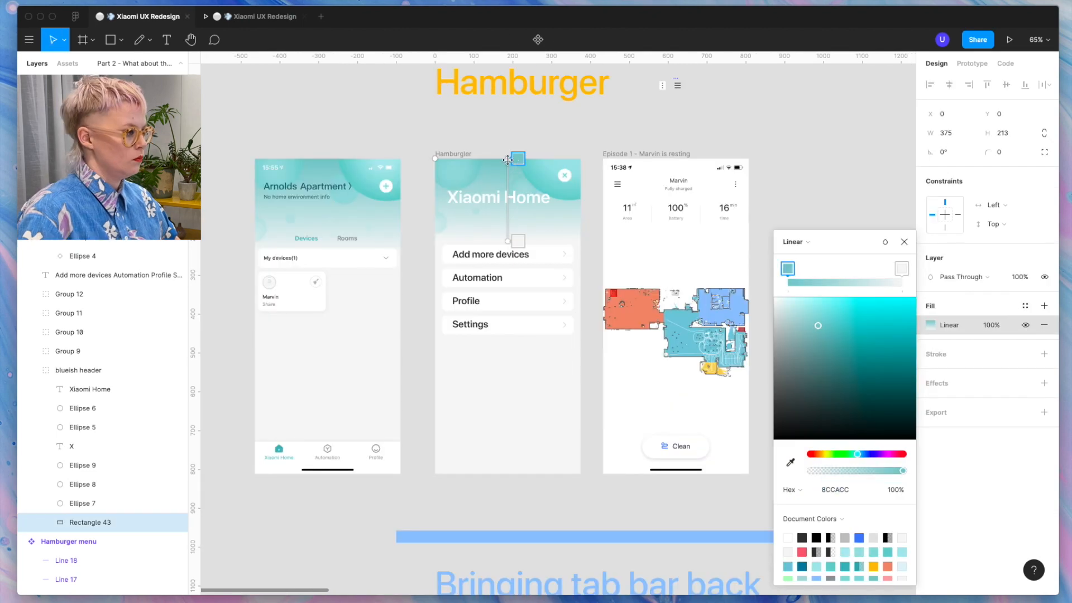
Shift the start of the Hamburgler header gradient and recolour the Xiaomi Home title with the colour sampled from the Arnolds Apartment heading.
{"action": "mouse_move", "coordinate": [508, 160]}
{"action": "left_mouse_down"}
{"action": "mouse_move", "coordinate": [474, 159]}
{"action": "mouse_move", "coordinate": [493, 164]}
{"action": "left_mouse_up"}
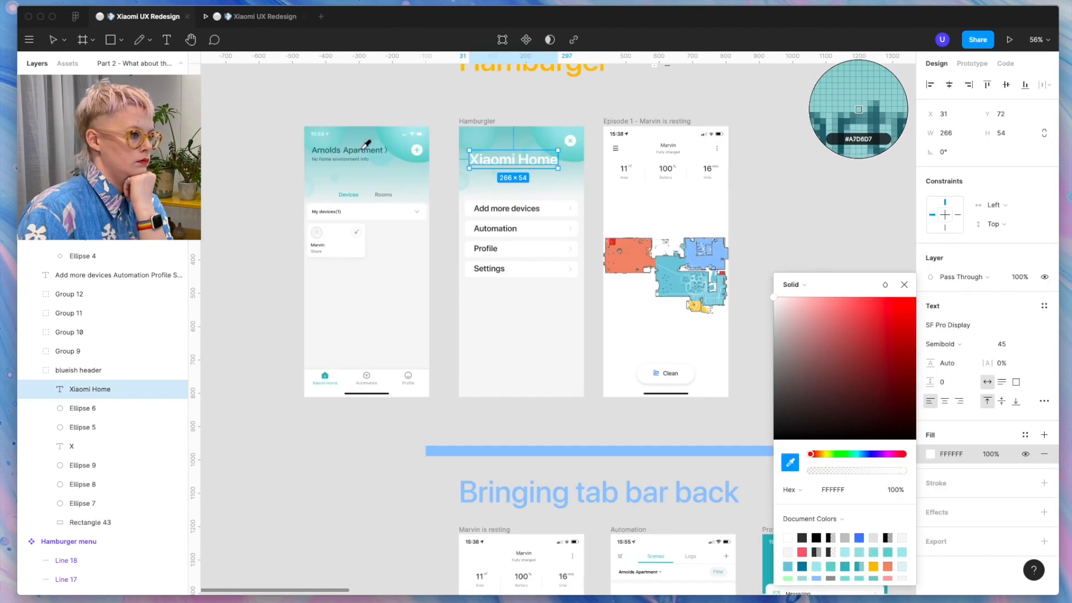
{"action": "left_click", "coordinate": [366, 145]}
{"action": "left_click", "coordinate": [591, 311]}
{"action": "scroll", "coordinate": [692, 273], "scroll_direction": "up", "scroll_amount": 2}
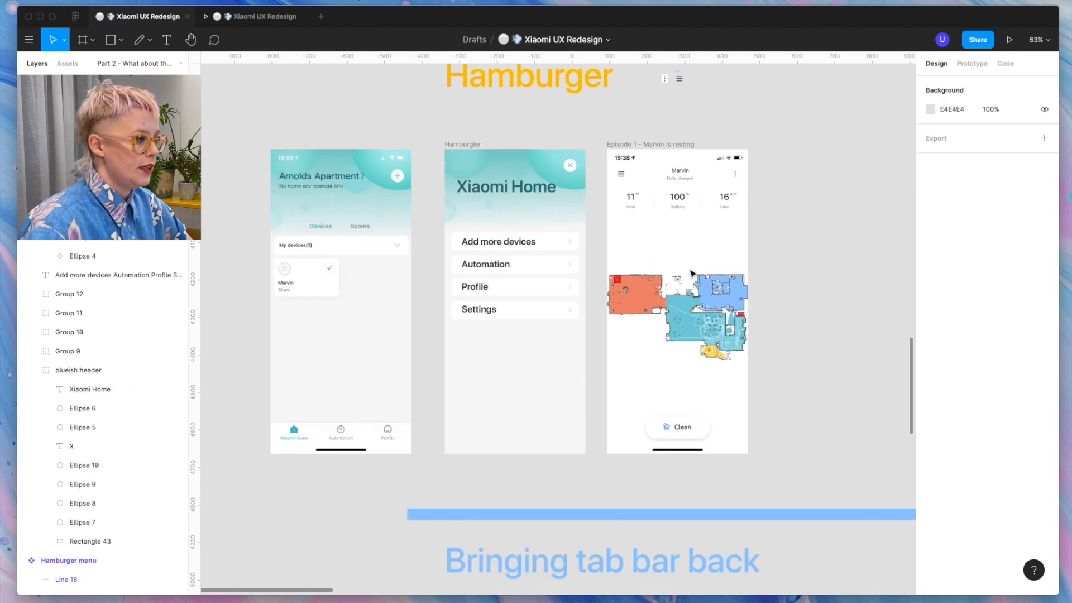
Group the hamburger icon with the rectangle around it on the Hamburger section's Marvin is resting screen.
{"action": "left_click", "coordinate": [568, 151]}
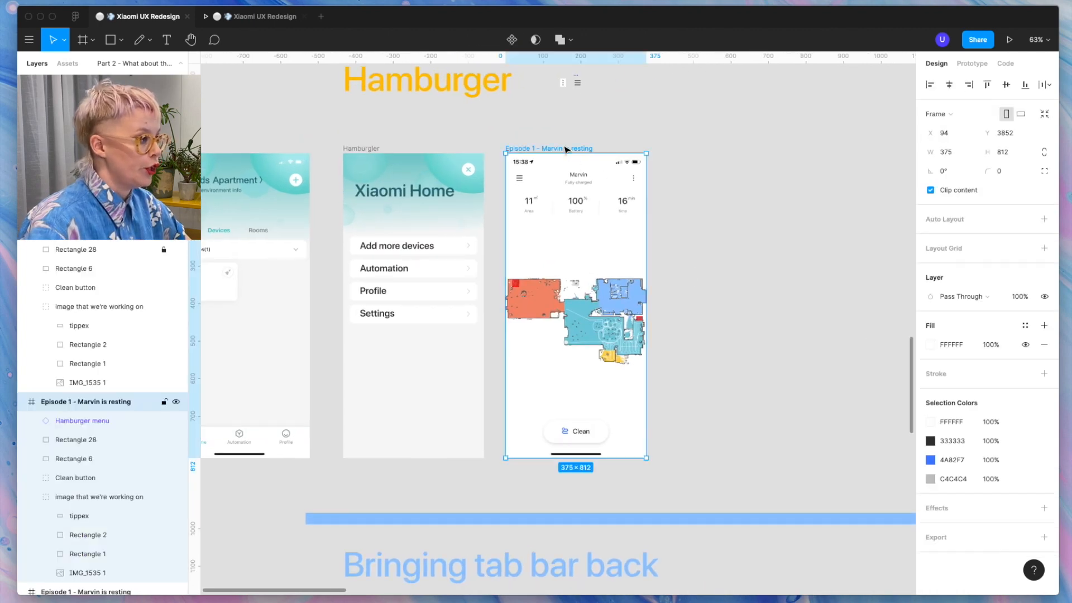
{"action": "left_click", "coordinate": [532, 184]}
{"action": "left_click", "coordinate": [522, 181], "text": "shift"}
{"action": "key", "text": "super+g"}
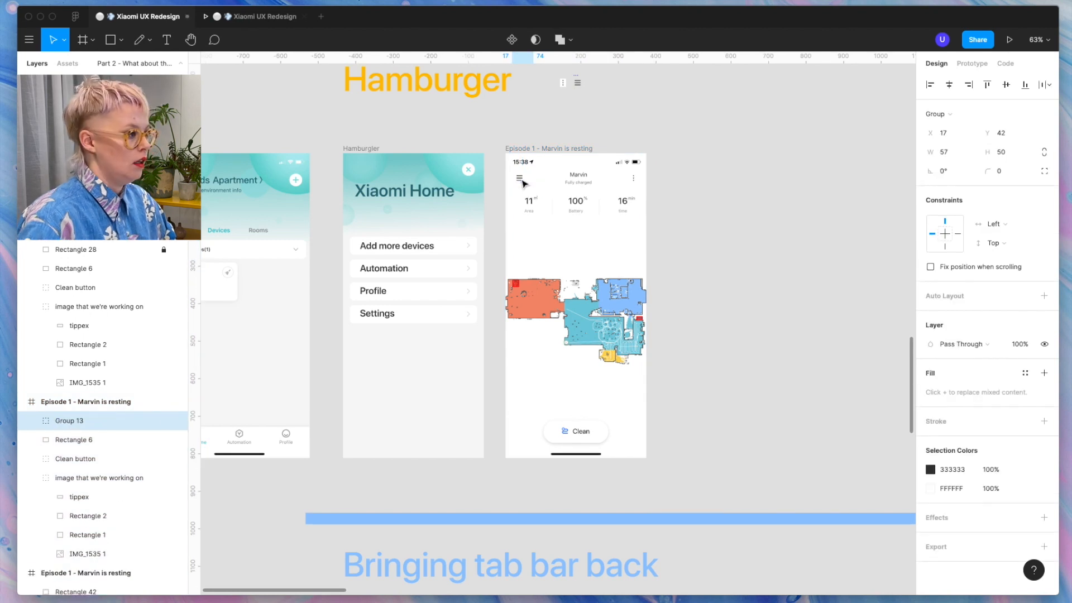
Link the hamburger icon group to the Hamburgler screen and move the prototype's starting point to the Hamburger section's Marvin is resting screen.
{"action": "left_click", "coordinate": [971, 63]}
{"action": "mouse_move", "coordinate": [533, 178]}
{"action": "left_mouse_down"}
{"action": "mouse_move", "coordinate": [474, 168]}
{"action": "mouse_move", "coordinate": [527, 180]}
{"action": "left_mouse_up"}
{"action": "left_click", "coordinate": [473, 171]}
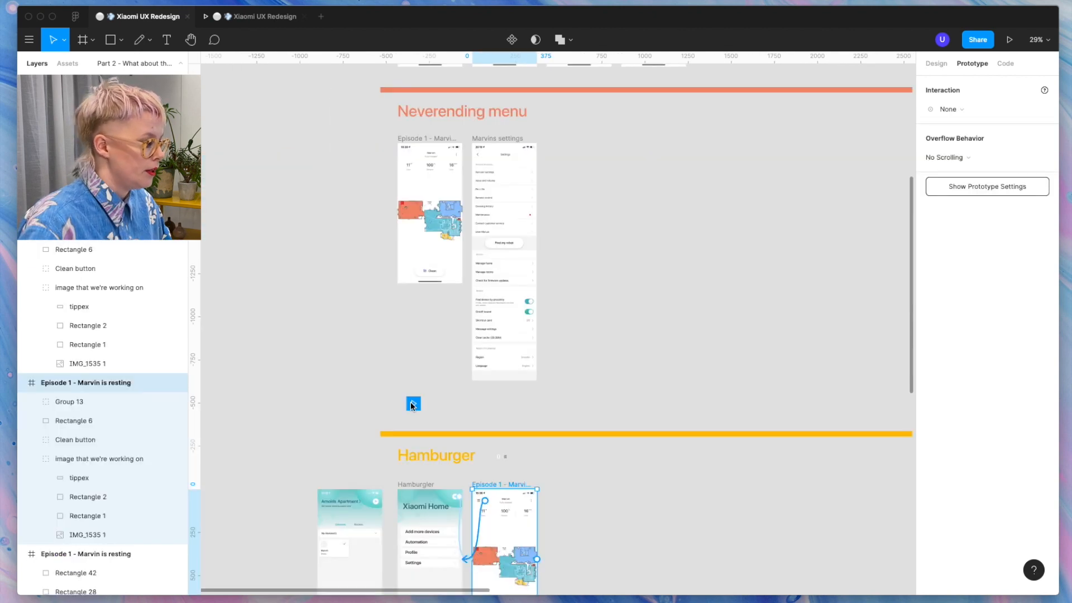
{"action": "left_click_drag", "start_coordinate": [416, 409], "coordinate": [513, 525]}
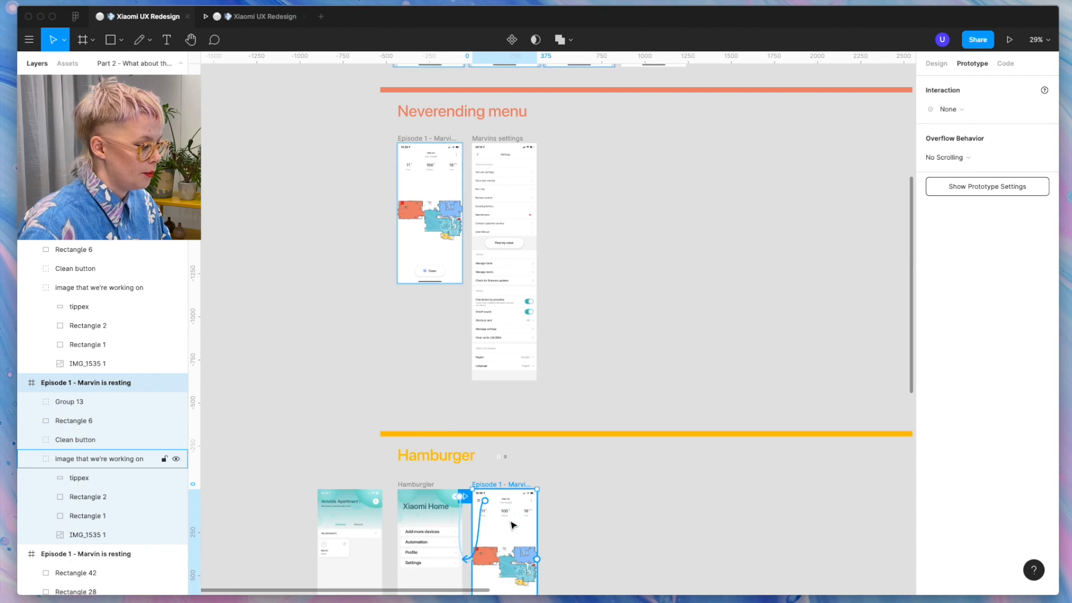
Preview the prototype, opening the hamburger menu from the Marvin screen and closing it again.
{"action": "key", "text": "shift+2"}
{"action": "left_click", "coordinate": [1009, 39]}
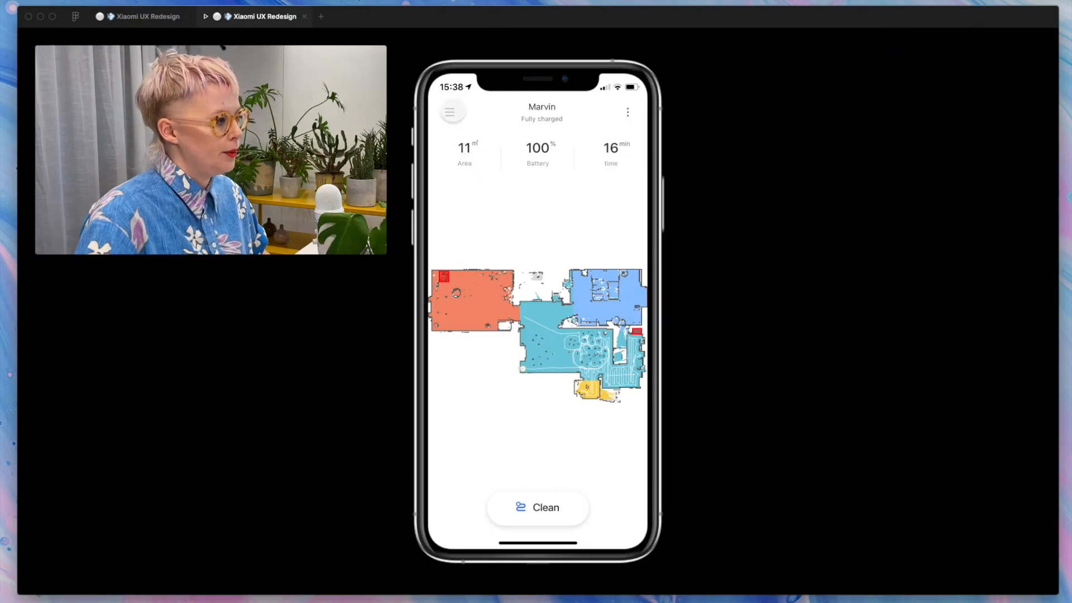
{"action": "left_click", "coordinate": [451, 111]}
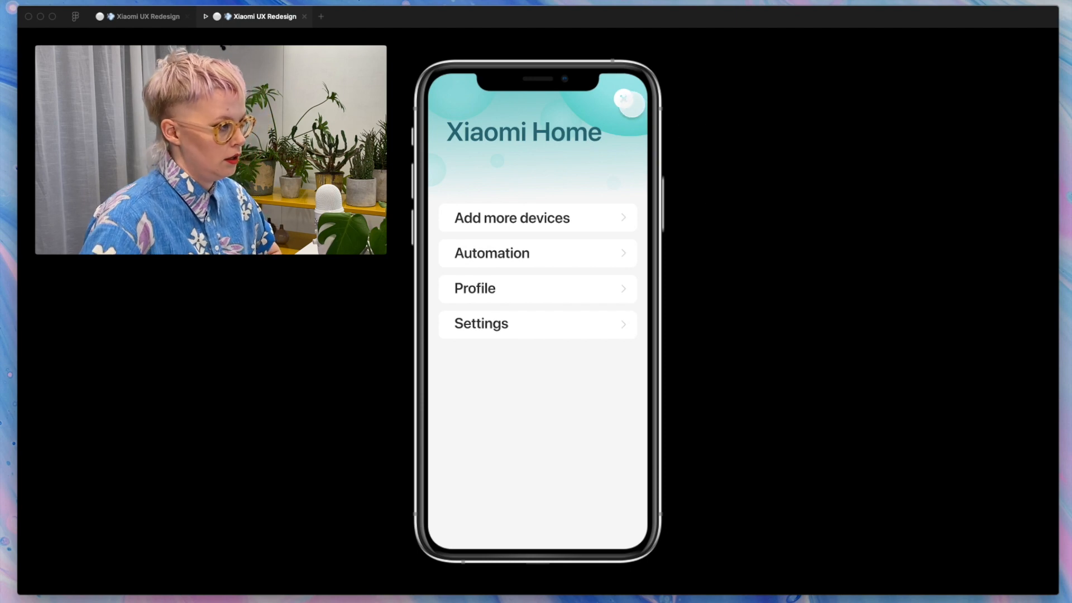
{"action": "left_click", "coordinate": [626, 100]}
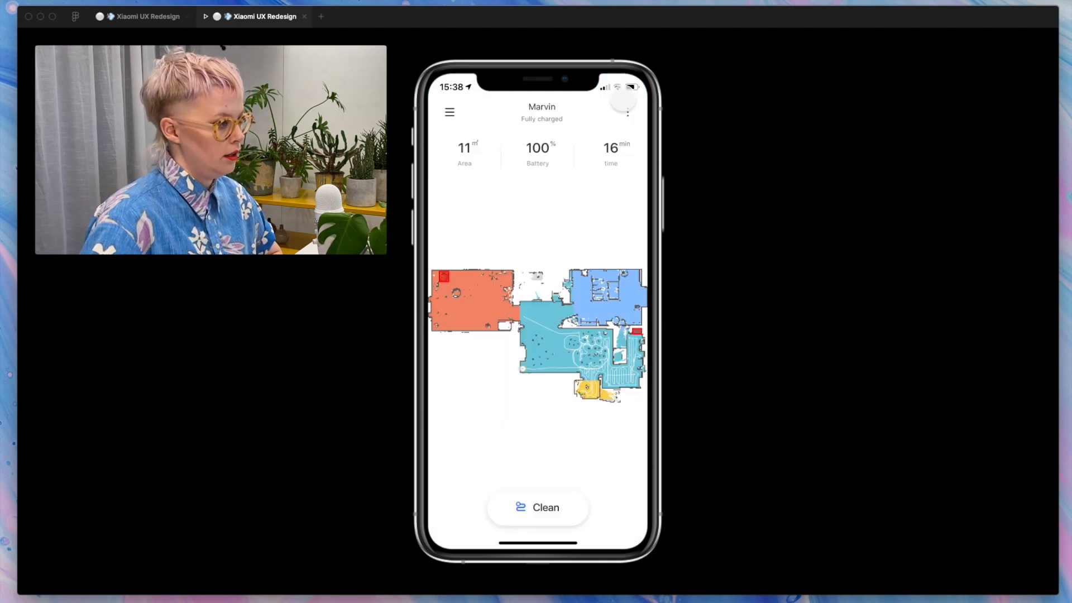
Set the animation of the Hamburgler close icon's link to Slide Out.
{"action": "left_click", "coordinate": [147, 16]}
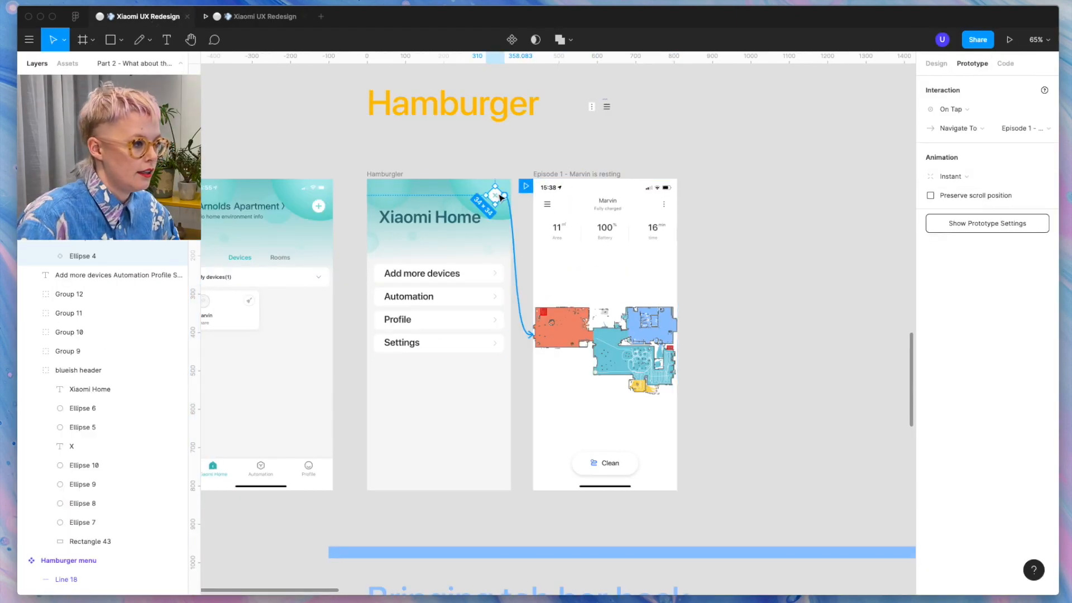
{"action": "left_click", "coordinate": [976, 176]}
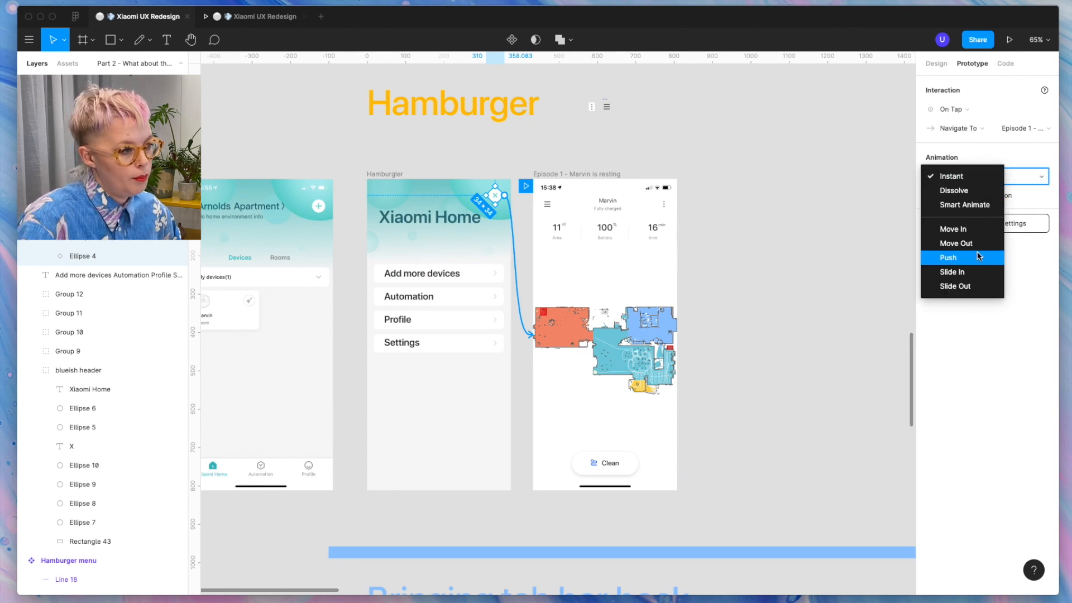
{"action": "left_click", "coordinate": [956, 287]}
Test the close icon's transition in the prototype preview, then reopen the hamburger menu.
{"action": "left_click", "coordinate": [261, 16]}
{"action": "left_click", "coordinate": [451, 115]}
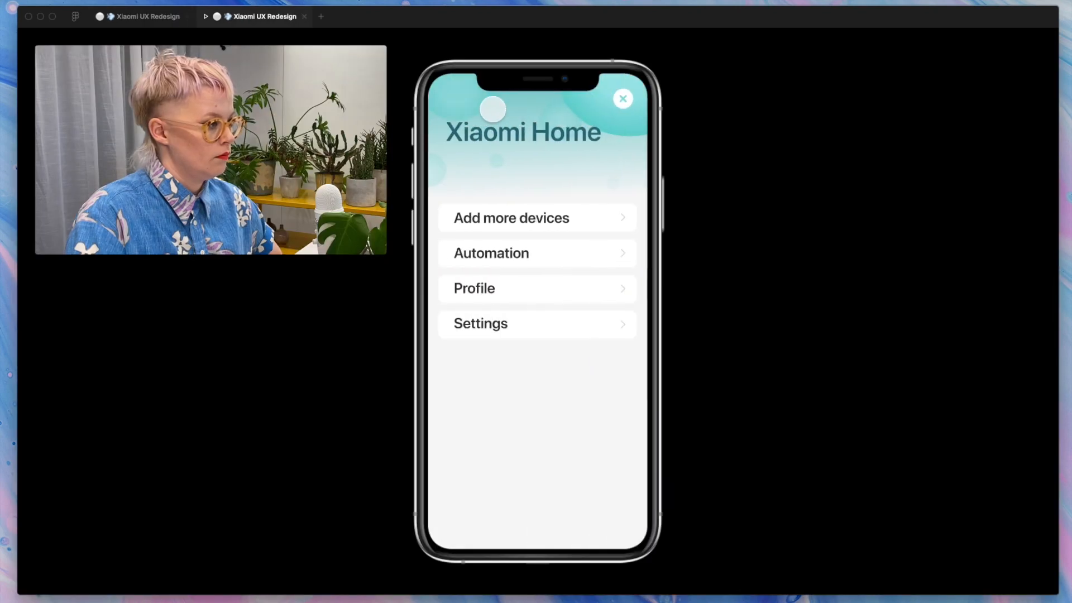
{"action": "left_click", "coordinate": [625, 99]}
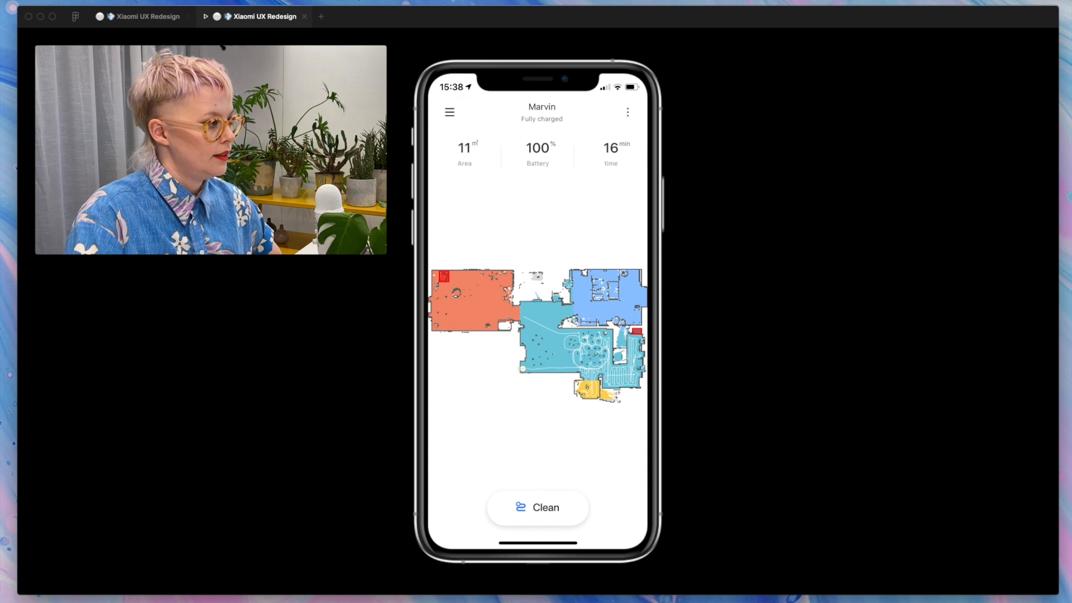
{"action": "left_click", "coordinate": [449, 112]}
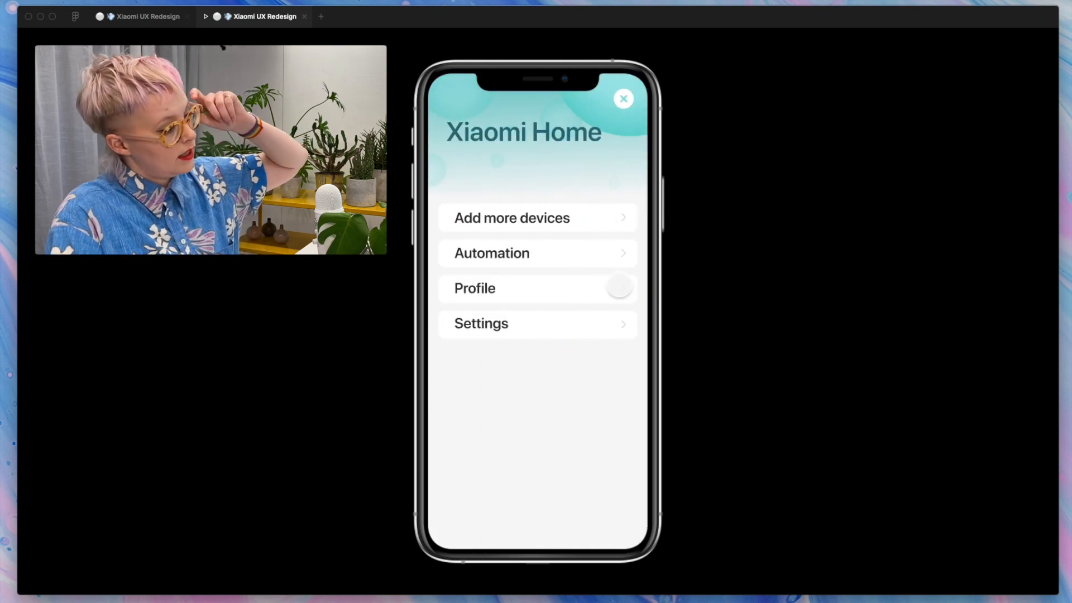
Copy the Profile screen from the Bringing tab bar back section to the Hamburger section, beside the Marvin is resting screen.
{"action": "left_click", "coordinate": [139, 16]}
{"action": "scroll", "coordinate": [271, 168], "scroll_direction": "down", "scroll_amount": 3}
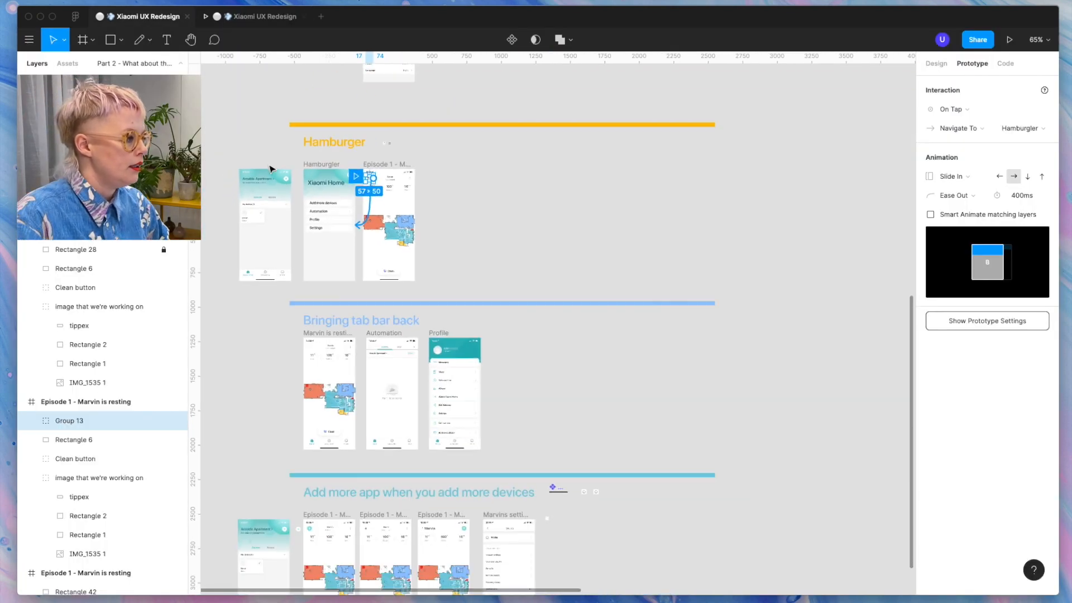
{"action": "scroll", "coordinate": [272, 171], "scroll_direction": "up", "scroll_amount": 1}
{"action": "scroll", "coordinate": [271, 170], "scroll_direction": "left", "scroll_amount": 1}
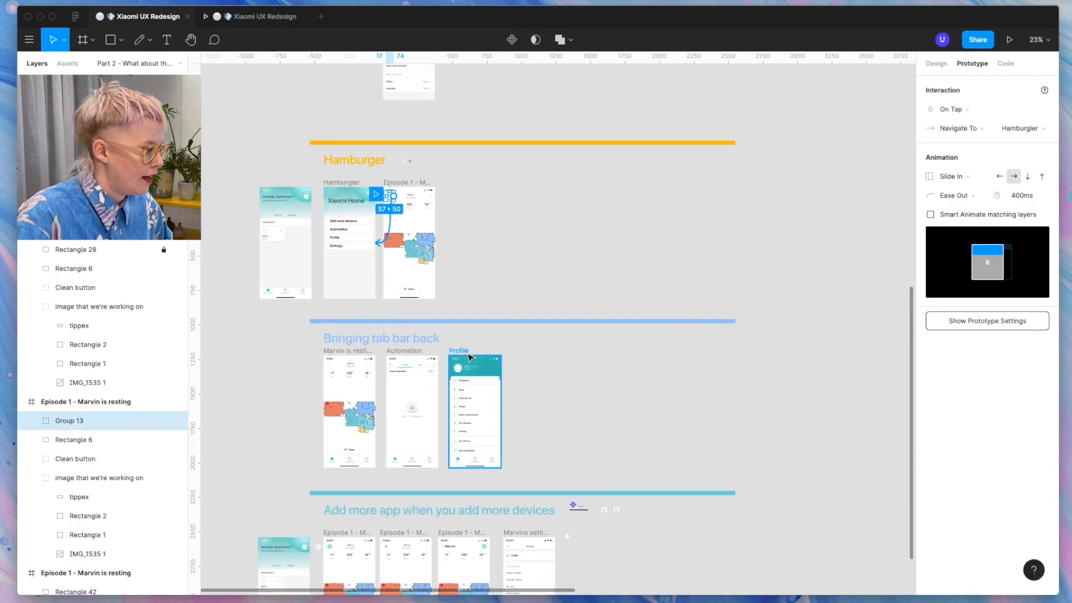
{"action": "left_click_drag", "start_coordinate": [466, 353], "coordinate": [473, 185]}
Extend the grey rectangle at the bottom of the copied Profile screen to 375 × 158 and fill it with the sampled background colour F7F7F7.
{"action": "scroll", "coordinate": [472, 265], "scroll_direction": "up", "scroll_amount": 5}
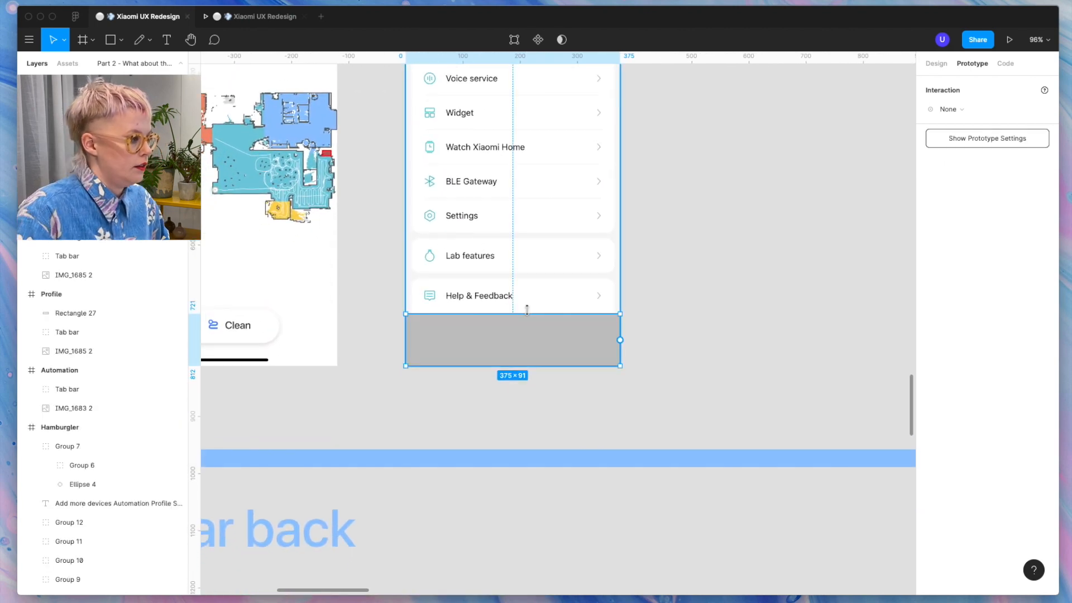
{"action": "left_click_drag", "start_coordinate": [527, 311], "coordinate": [528, 275]}
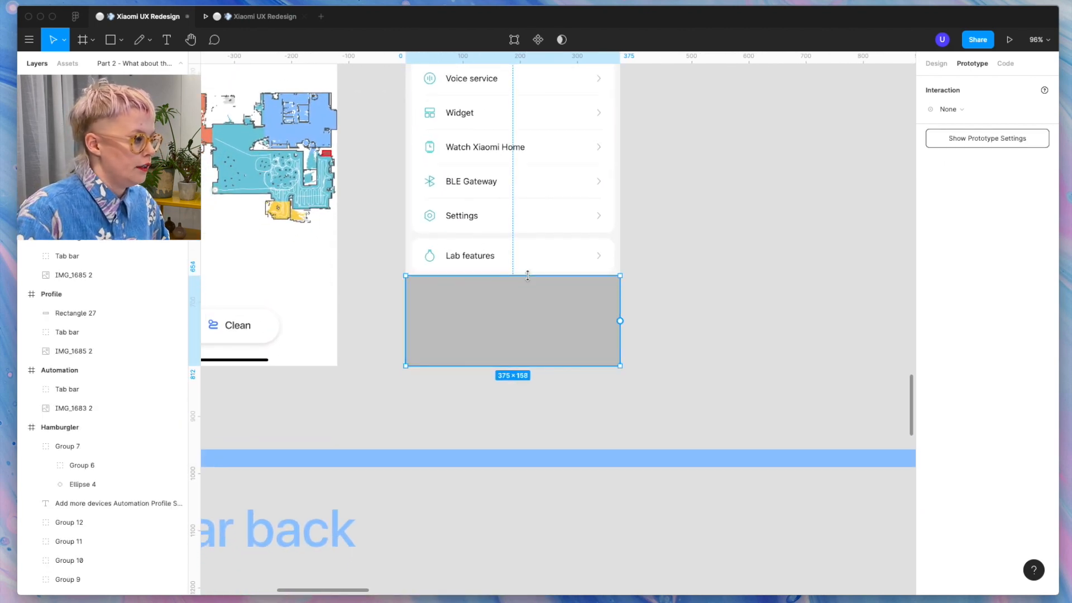
{"action": "left_click", "coordinate": [931, 60]}
{"action": "left_click", "coordinate": [930, 344]}
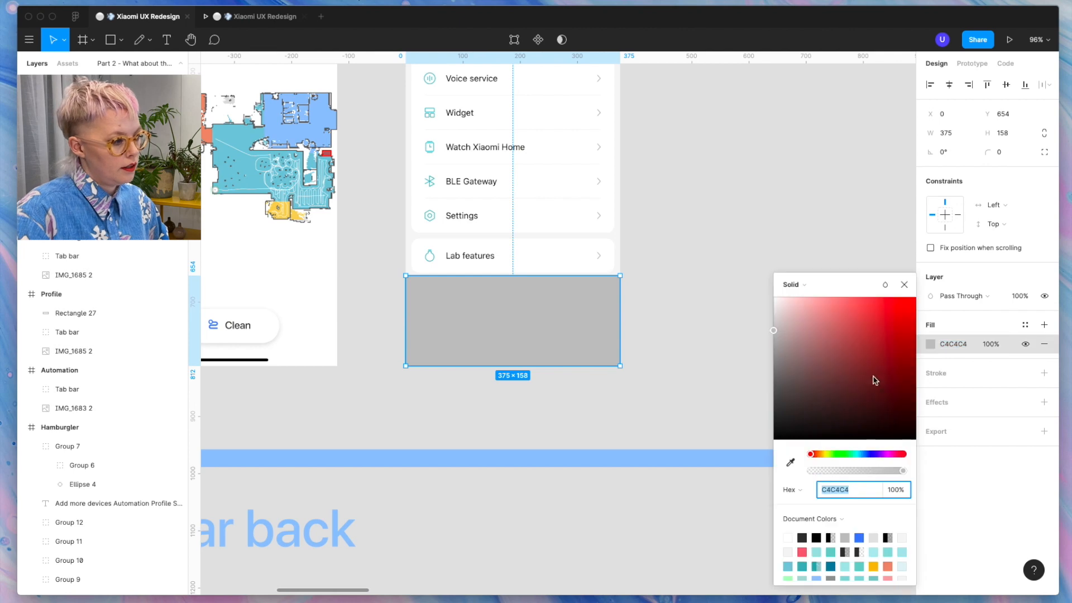
{"action": "left_click", "coordinate": [791, 463]}
{"action": "left_click", "coordinate": [616, 254]}
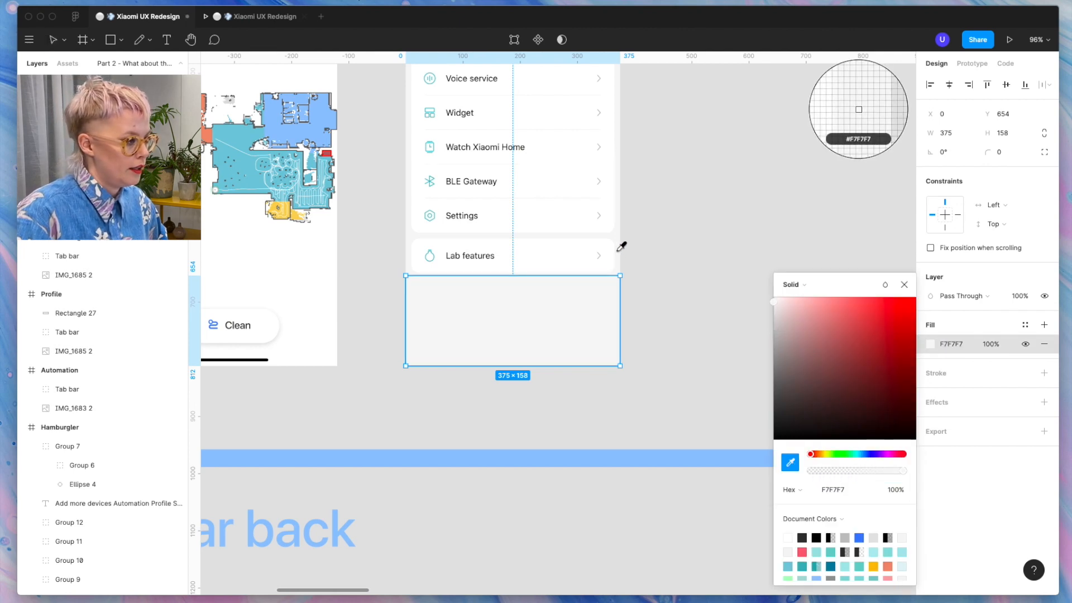
{"action": "key", "text": "Escape"}
{"action": "left_click", "coordinate": [703, 291]}
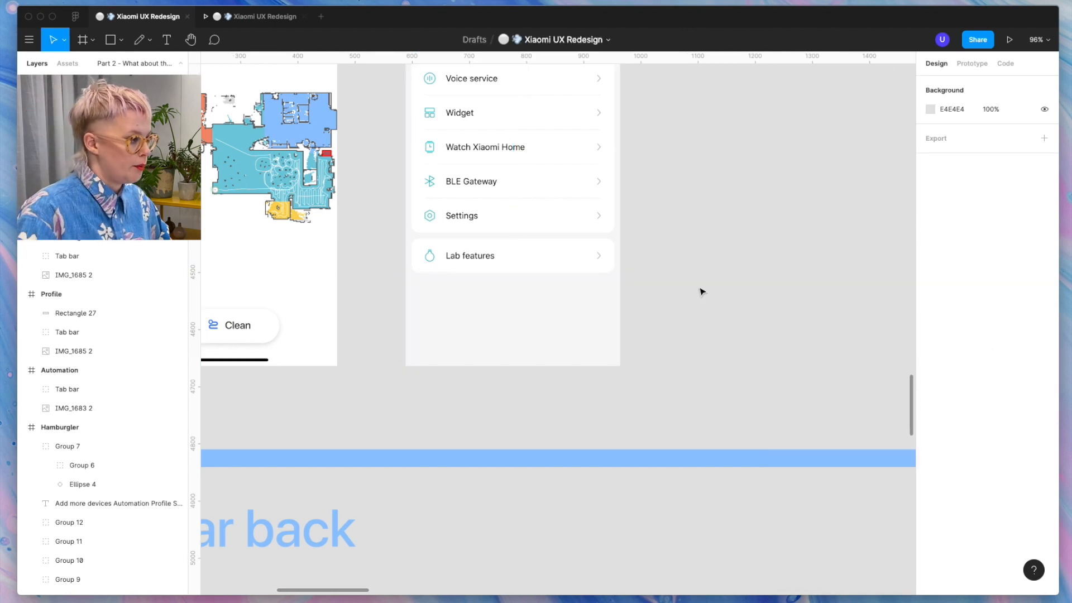
Link the Profile entry on the Hamburgler screen to the Profile screen in the Hamburger section.
{"action": "scroll", "coordinate": [702, 291], "scroll_direction": "down", "scroll_amount": 5}
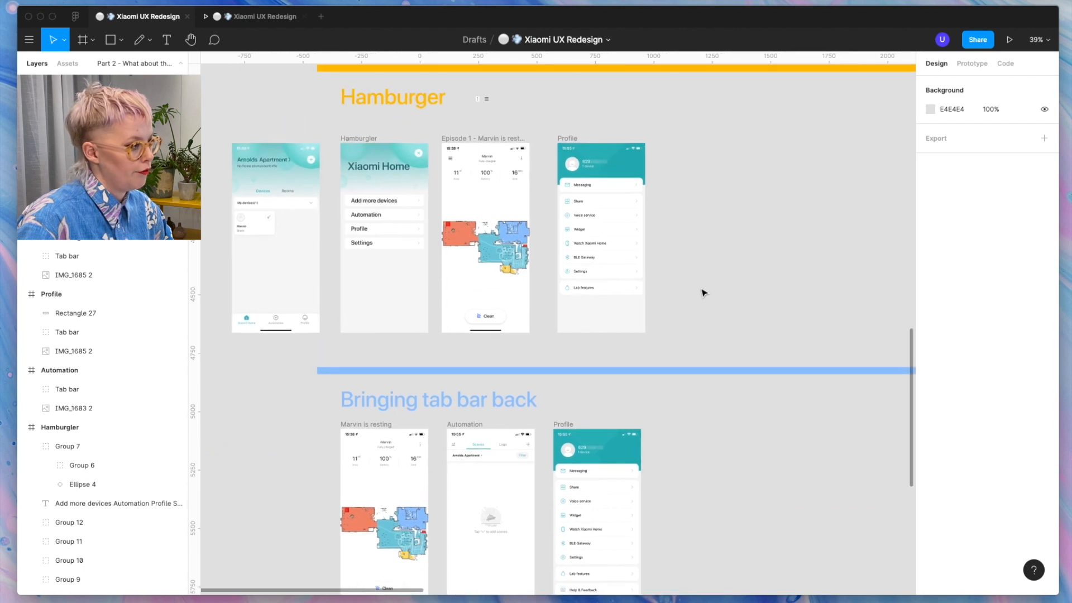
{"action": "scroll", "coordinate": [367, 246], "scroll_direction": "up", "scroll_amount": 5}
{"action": "left_click", "coordinate": [437, 198]}
{"action": "scroll", "coordinate": [438, 196], "scroll_direction": "down", "scroll_amount": 3}
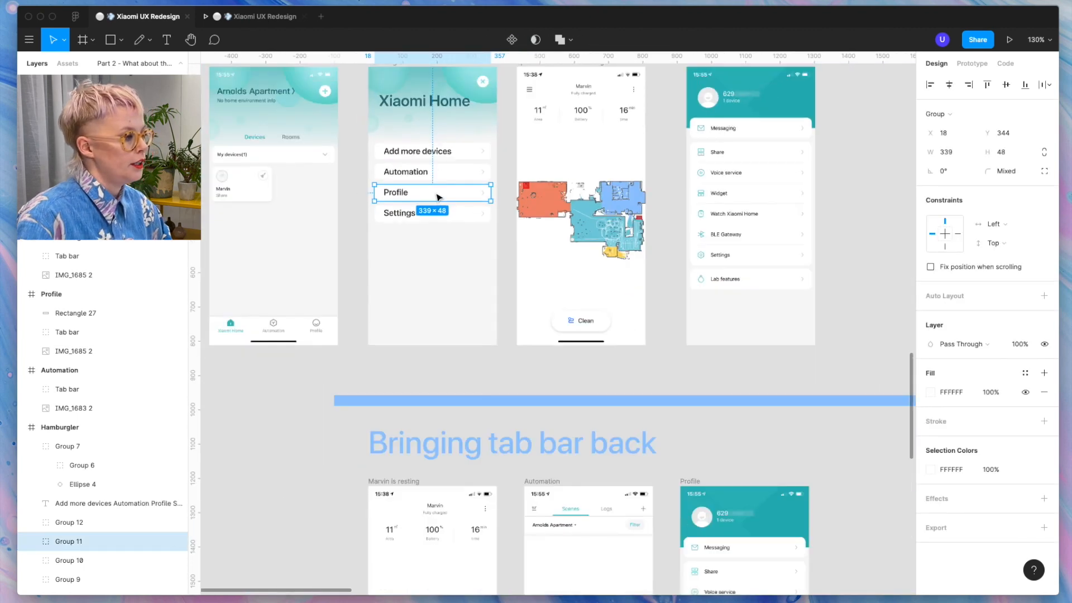
{"action": "scroll", "coordinate": [437, 196], "scroll_direction": "up", "scroll_amount": 2}
{"action": "key", "text": "shift+e"}
{"action": "left_click_drag", "start_coordinate": [465, 249], "coordinate": [742, 240]}
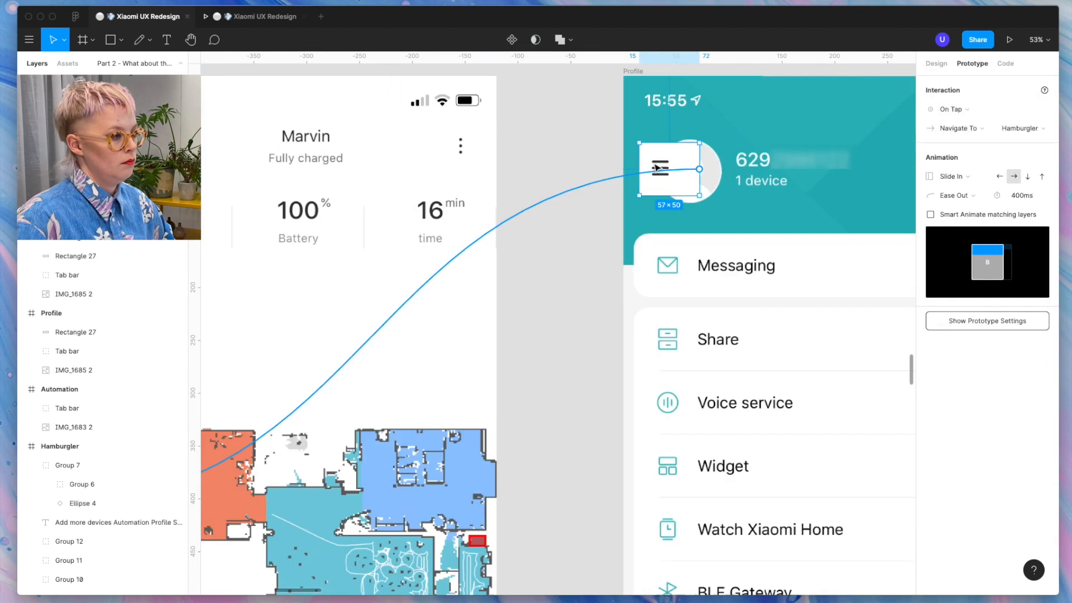
Remove the white background rectangle behind the hamburger icon on the Hamburger section's Profile screen.
{"action": "scroll", "coordinate": [658, 167], "scroll_direction": "down", "scroll_amount": 5}
{"action": "double_click", "coordinate": [665, 173]}
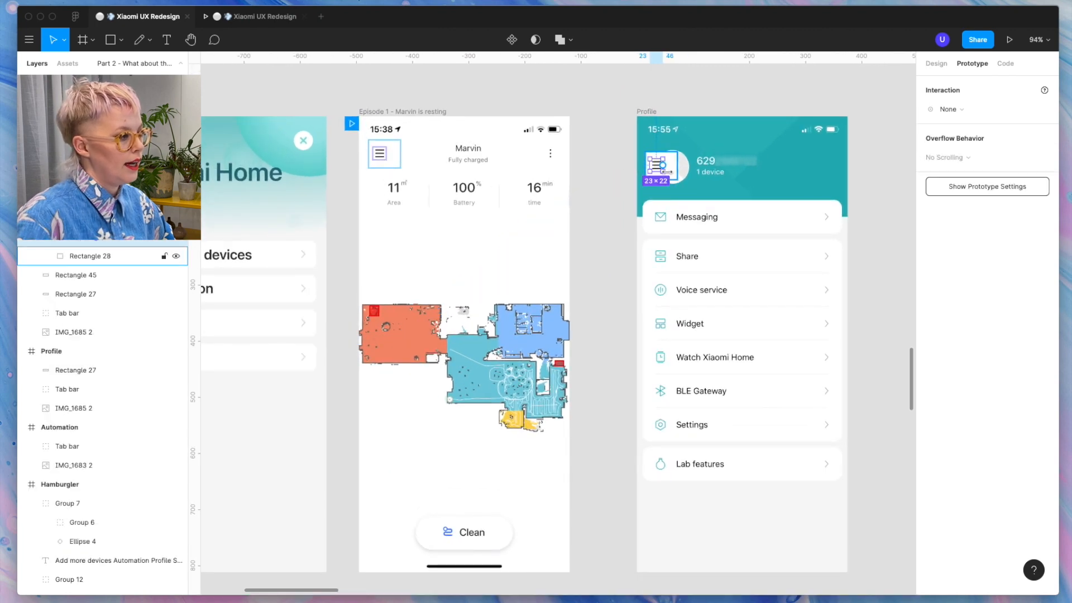
{"action": "left_click", "coordinate": [674, 168]}
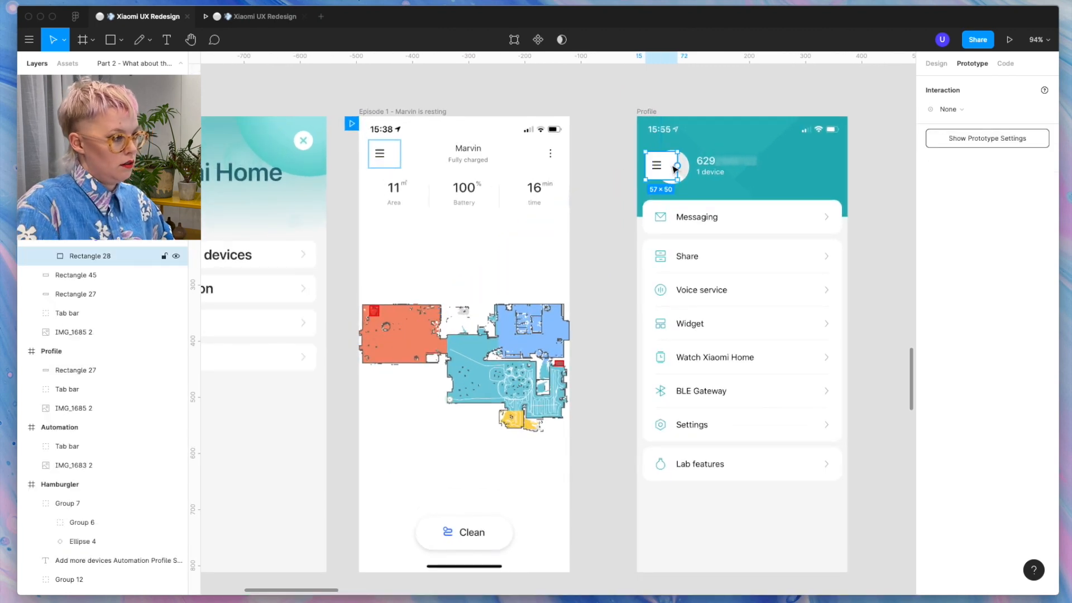
{"action": "key", "text": "Escape"}
{"action": "scroll", "coordinate": [673, 178], "scroll_direction": "up", "scroll_amount": 5}
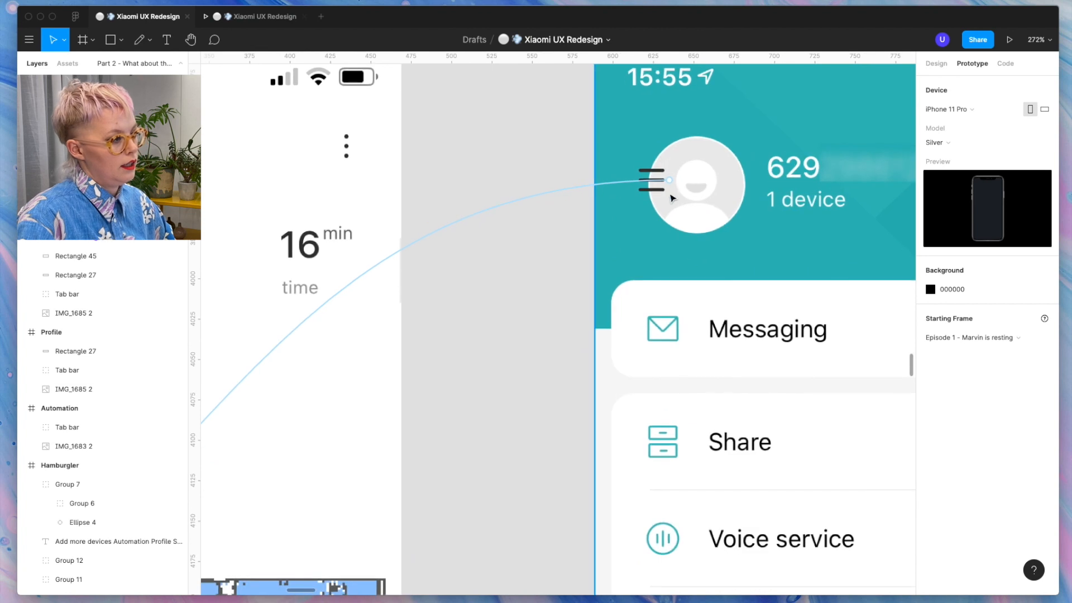
Cover the avatar on the Profile screen with an 80 × 78 rectangle filled with teal sampled from the header.
{"action": "scroll", "coordinate": [576, 187], "scroll_direction": "right", "scroll_amount": 5}
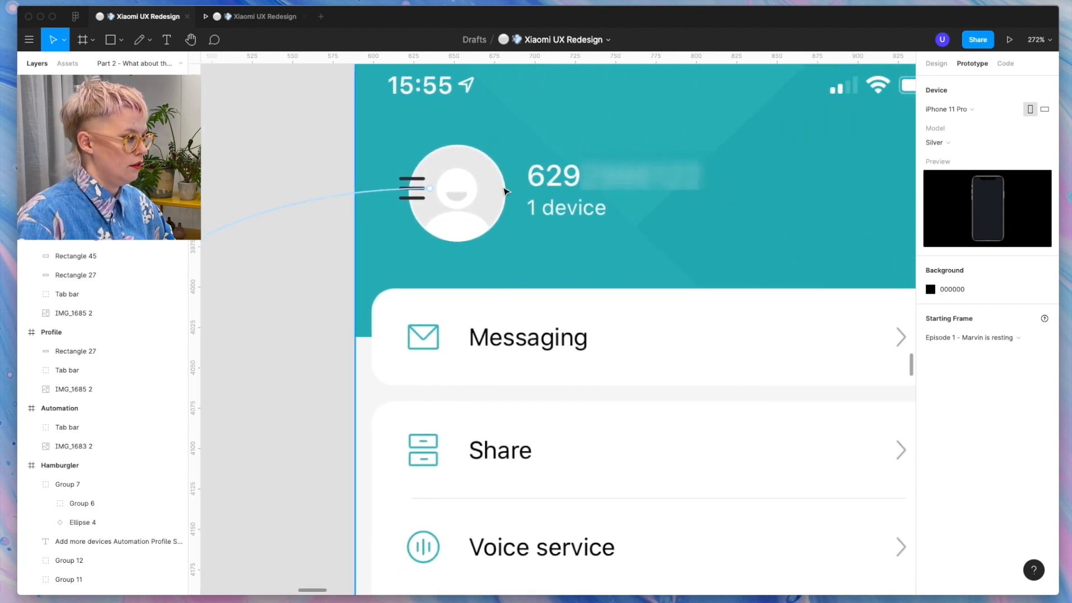
{"action": "left_click_drag", "start_coordinate": [385, 128], "coordinate": [513, 254]}
{"action": "left_click", "coordinate": [930, 344]}
{"action": "left_click", "coordinate": [790, 462]}
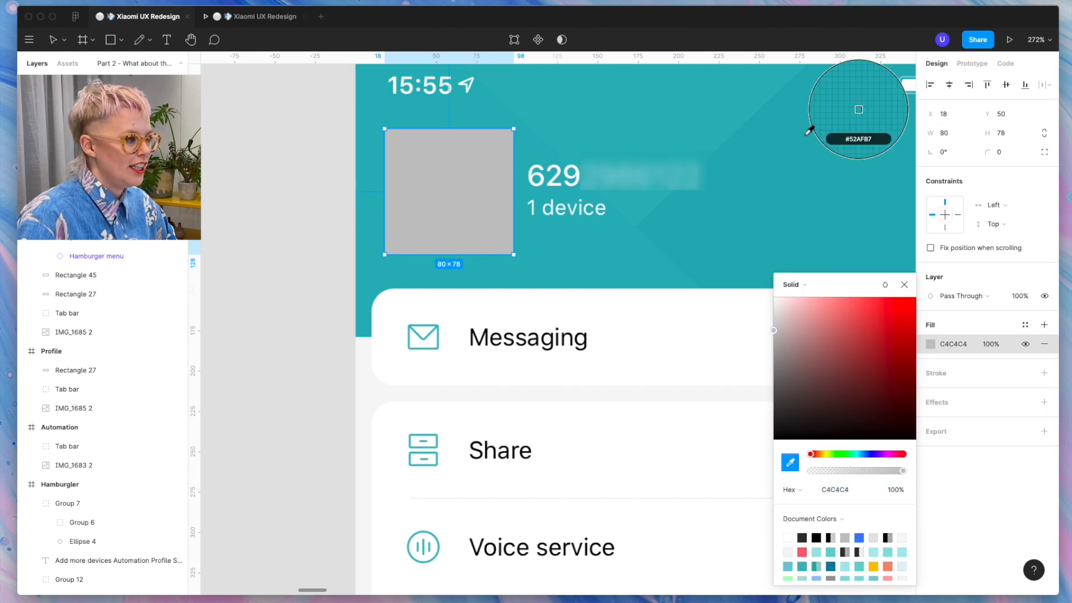
{"action": "left_click", "coordinate": [858, 109]}
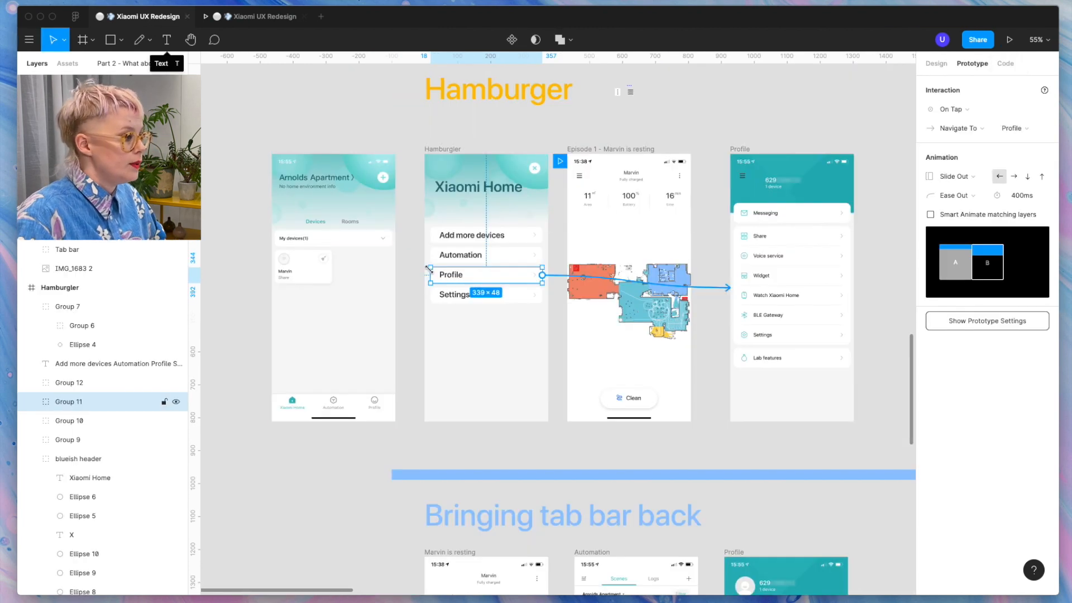
Move all four Hamburgler menu rows together with their text labels down by about 30 px.
{"action": "left_click", "coordinate": [497, 302]}
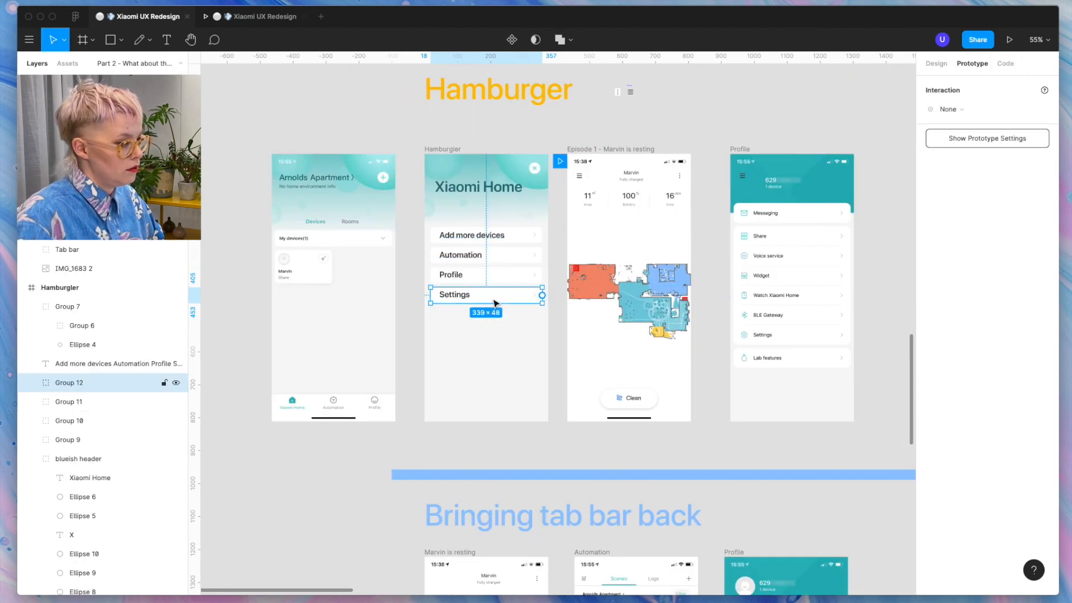
{"action": "scroll", "coordinate": [495, 303], "scroll_direction": "up", "scroll_amount": 5}
{"action": "left_click", "coordinate": [469, 262], "text": "shift"}
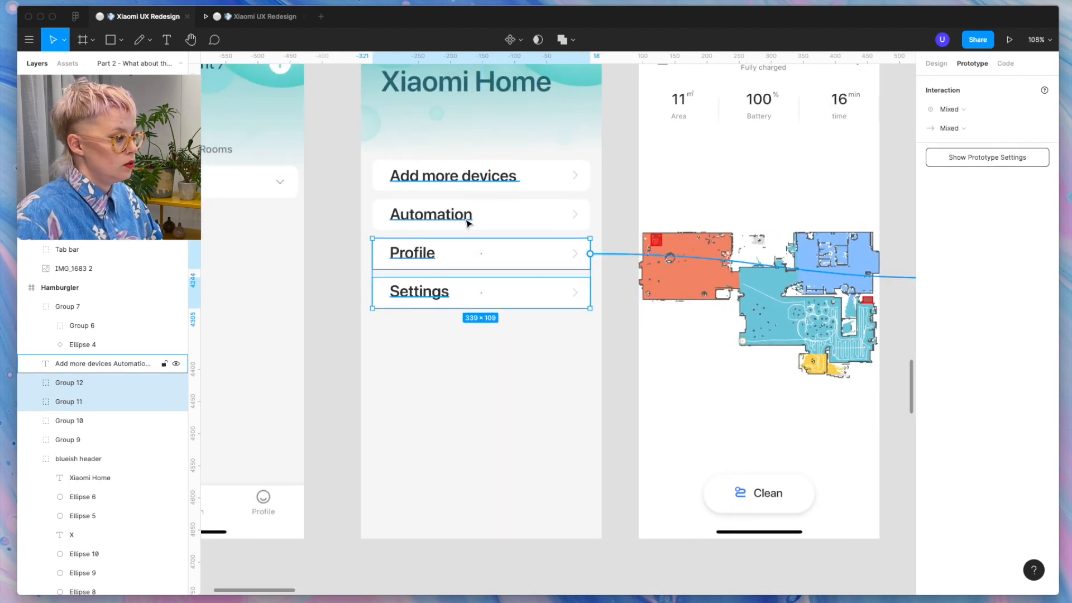
{"action": "left_click", "coordinate": [540, 214], "text": "shift"}
{"action": "left_click", "coordinate": [557, 175], "text": "shift"}
{"action": "left_click", "coordinate": [449, 183], "text": "shift"}
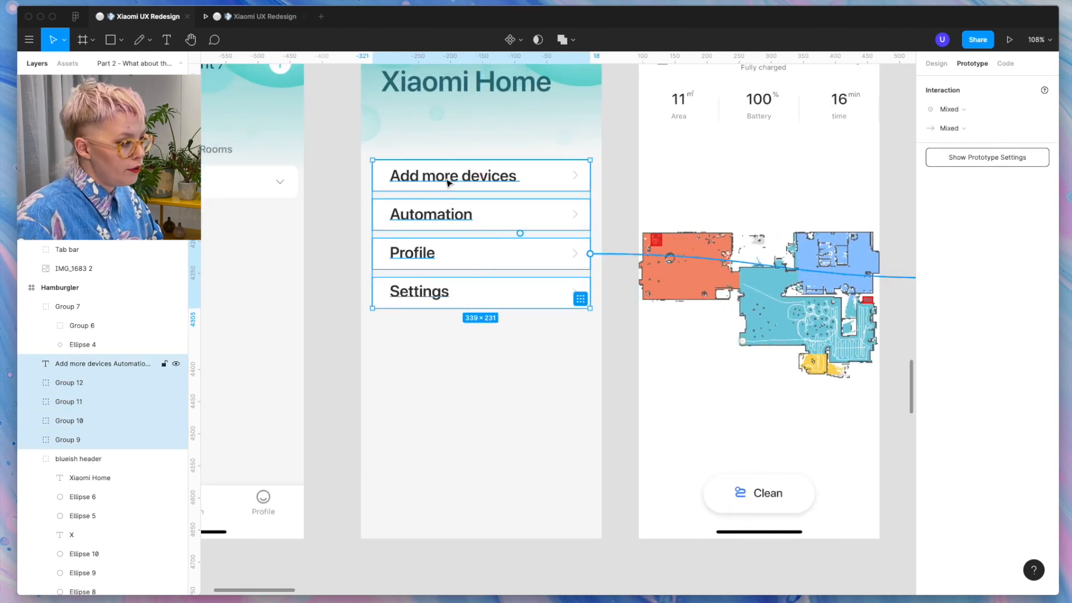
{"action": "key", "text": "shift+Down"}
{"action": "key", "text": "shift+Down"}
{"action": "key", "text": "shift+Down"}
Add "Marvin" as the first line of the menu labels and duplicate a row background behind Settings.
{"action": "type", "text": "M"}
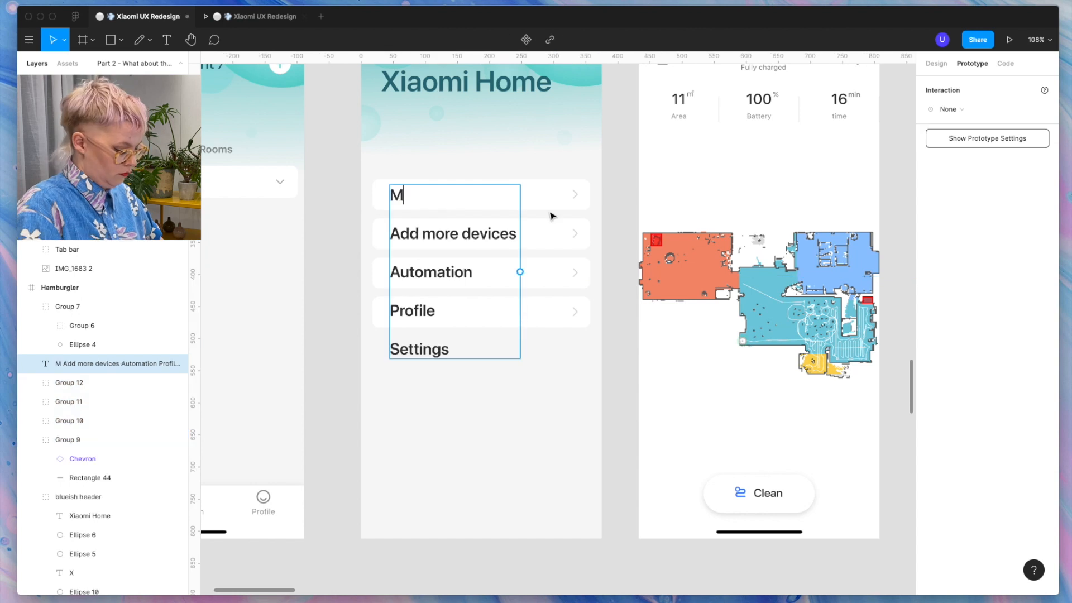
{"action": "type", "text": "arvin"}
{"action": "left_click_drag", "start_coordinate": [575, 317], "coordinate": [576, 355]}
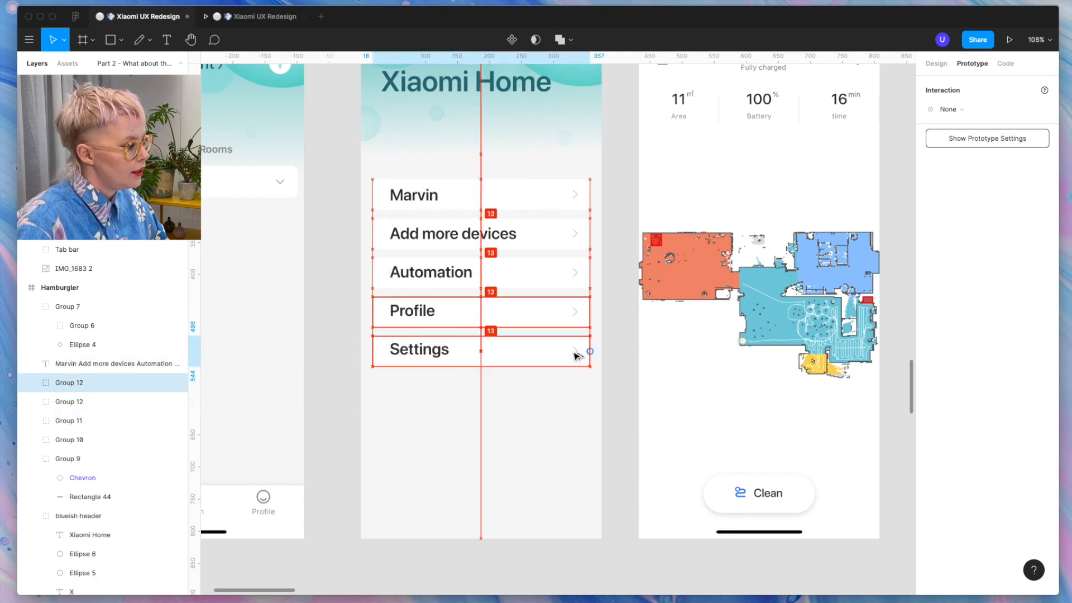
Test the Marvin entry in the prototype preview and reopen the hamburger menu from the Marvin screen.
{"action": "key", "text": "ctrl+Tab"}
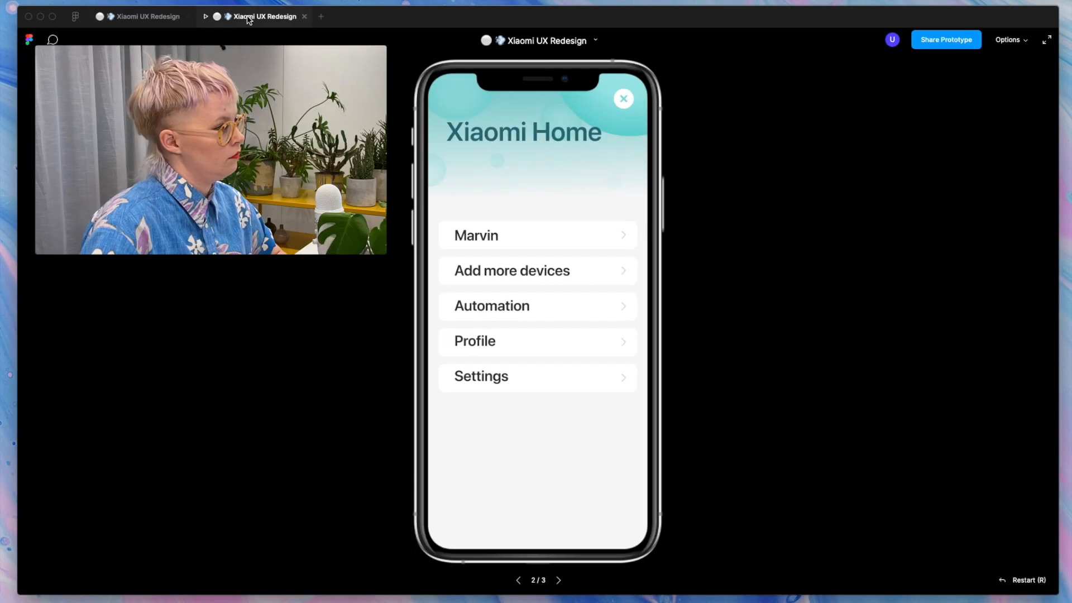
{"action": "left_click", "coordinate": [468, 247]}
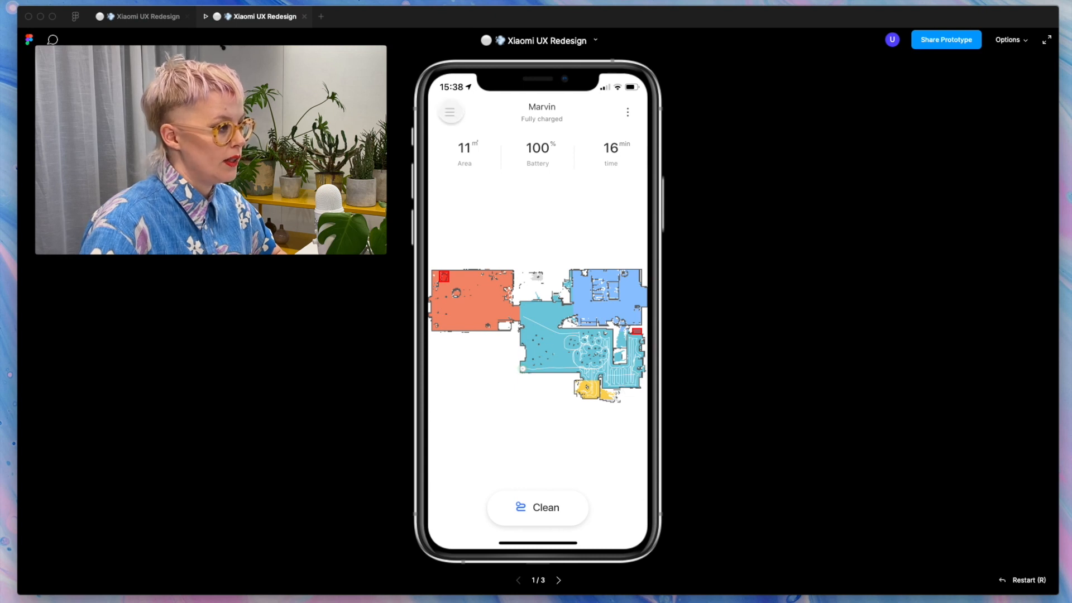
{"action": "left_click", "coordinate": [450, 111]}
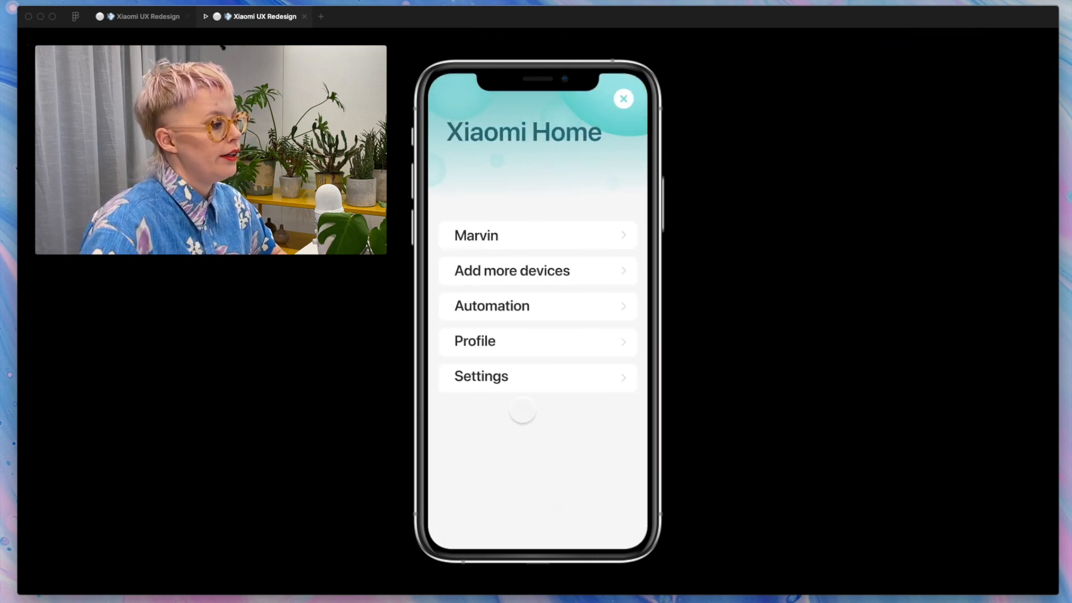
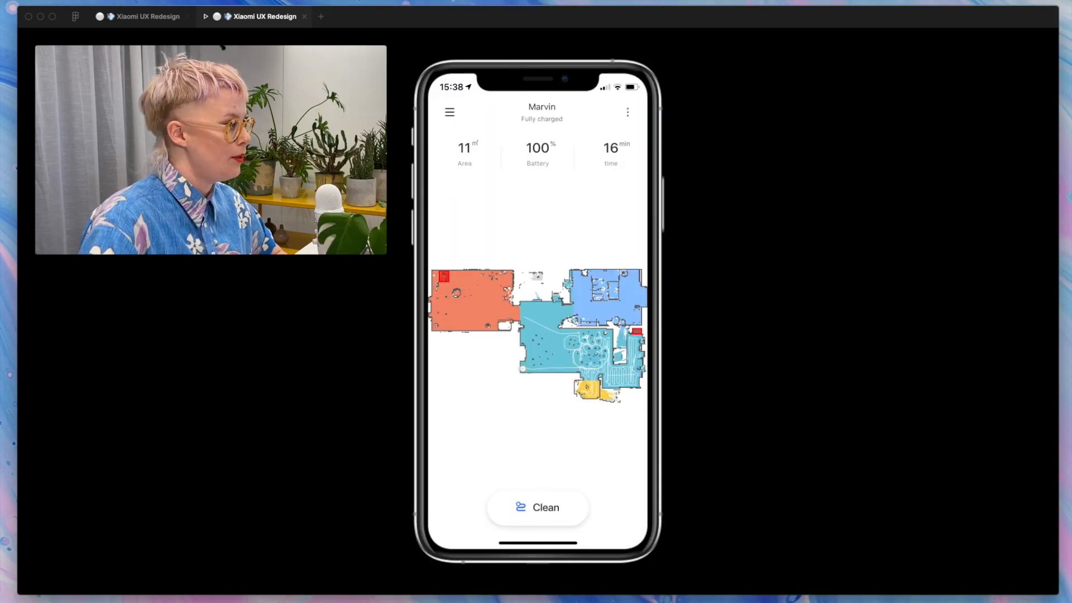
Return to the design file and compare the original Xiaomi Home screenshot with the Hamburgler, Marvin and Profile frames.
{"action": "left_click", "coordinate": [148, 19]}
{"action": "scroll", "coordinate": [294, 217], "scroll_direction": "down", "scroll_amount": 2}
{"action": "scroll", "coordinate": [296, 209], "scroll_direction": "down", "scroll_amount": 3}
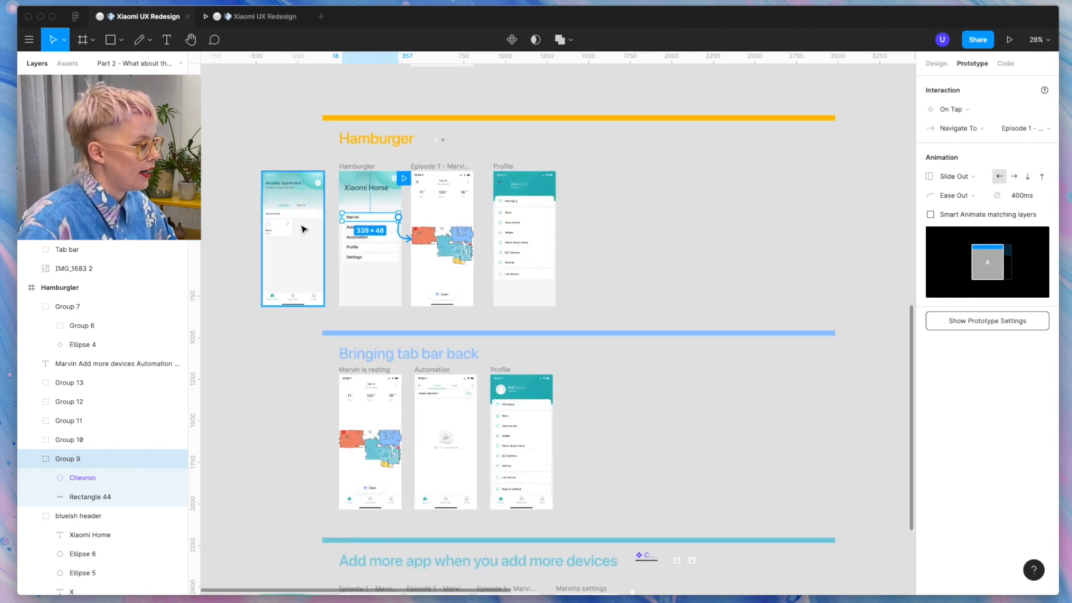
{"action": "left_click", "coordinate": [304, 229]}
{"action": "scroll", "coordinate": [304, 229], "scroll_direction": "up", "scroll_amount": 5}
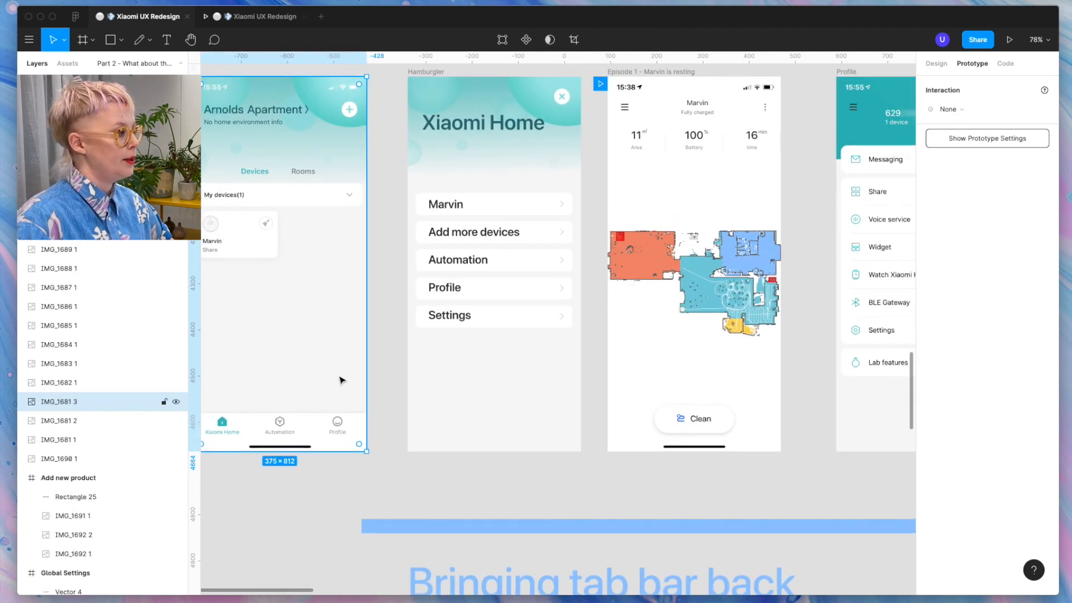
{"action": "scroll", "coordinate": [342, 378], "scroll_direction": "left", "scroll_amount": 2}
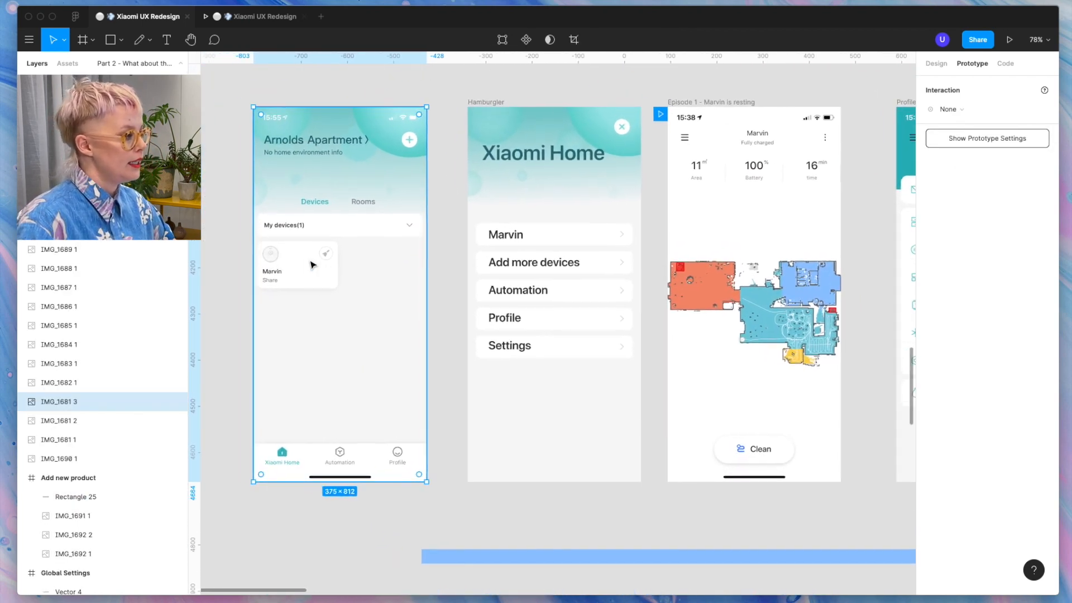
{"action": "left_click", "coordinate": [445, 452]}
{"action": "scroll", "coordinate": [445, 452], "scroll_direction": "right", "scroll_amount": 4}
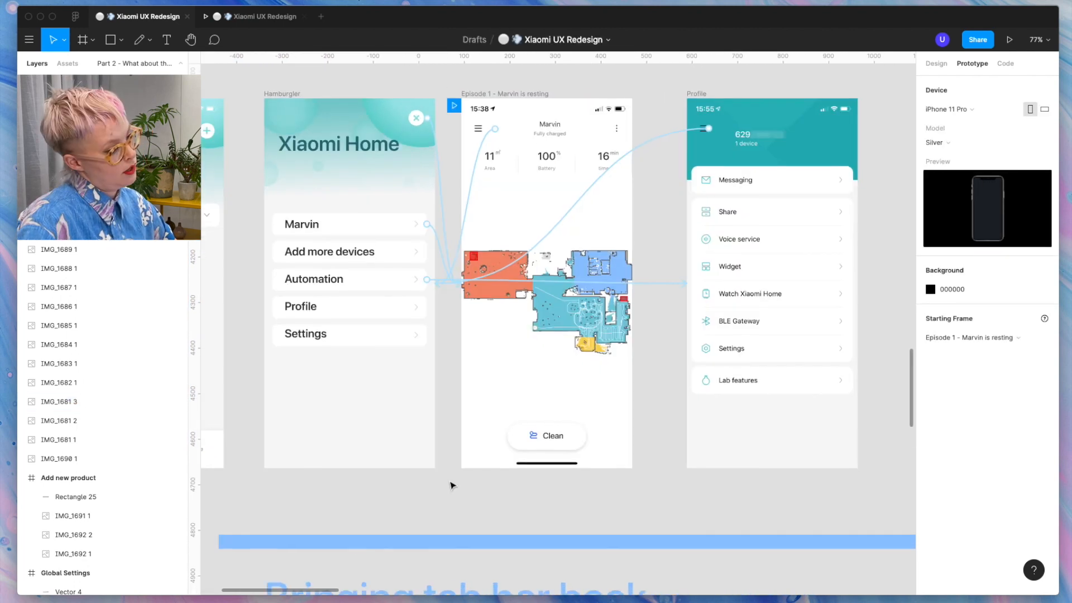
{"action": "scroll", "coordinate": [451, 486], "scroll_direction": "left", "scroll_amount": 4}
{"action": "scroll", "coordinate": [451, 486], "scroll_direction": "left", "scroll_amount": 2}
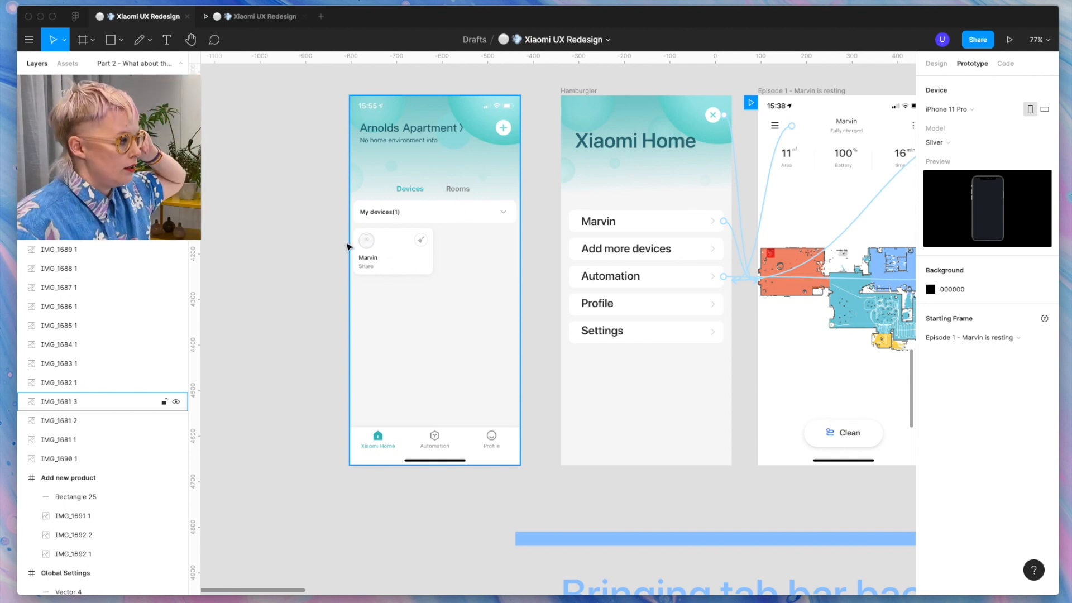
{"action": "scroll", "coordinate": [347, 246], "scroll_direction": "right", "scroll_amount": 5}
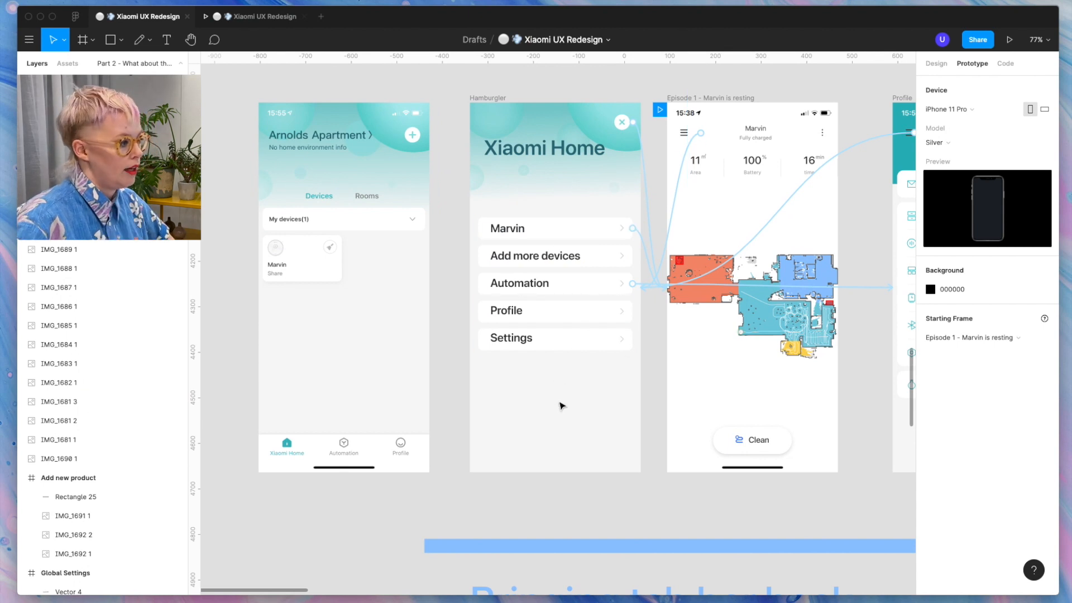
{"action": "scroll", "coordinate": [567, 512], "scroll_direction": "right", "scroll_amount": 3}
{"action": "scroll", "coordinate": [567, 512], "scroll_direction": "down", "scroll_amount": 2}
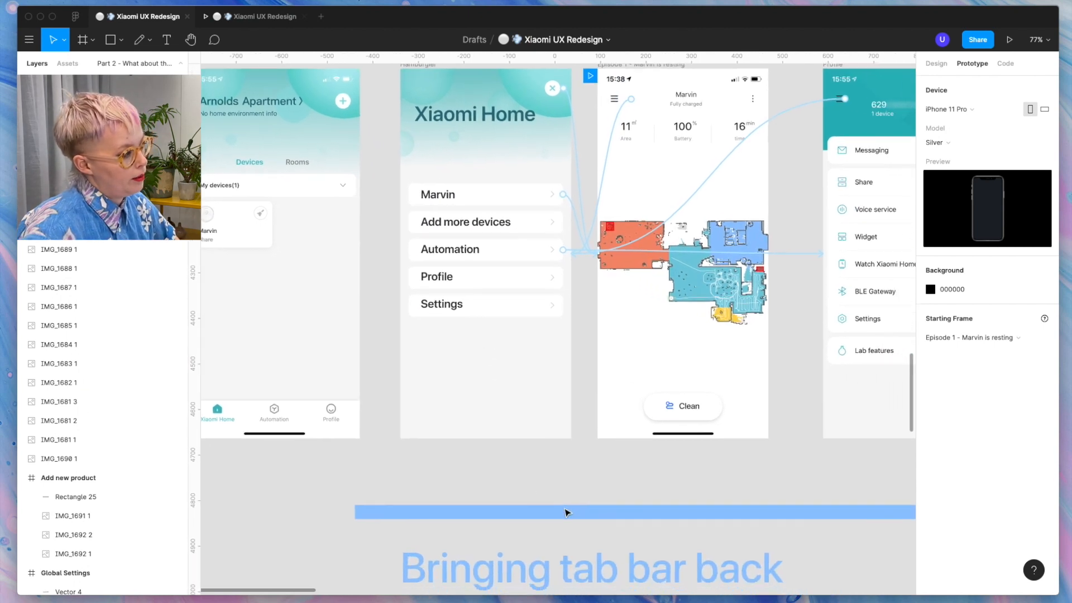
{"action": "scroll", "coordinate": [630, 477], "scroll_direction": "down", "scroll_amount": 5}
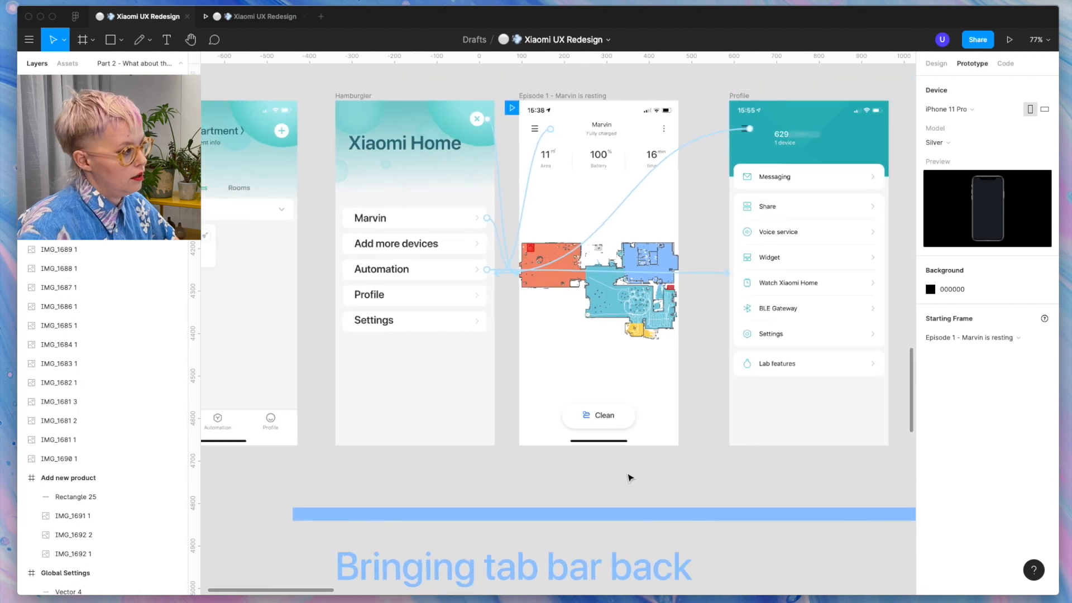
Hide the tab bar on the Marvin is resting frame and move the Clean button down by about 60 px.
{"action": "scroll", "coordinate": [651, 455], "scroll_direction": "down", "scroll_amount": 5}
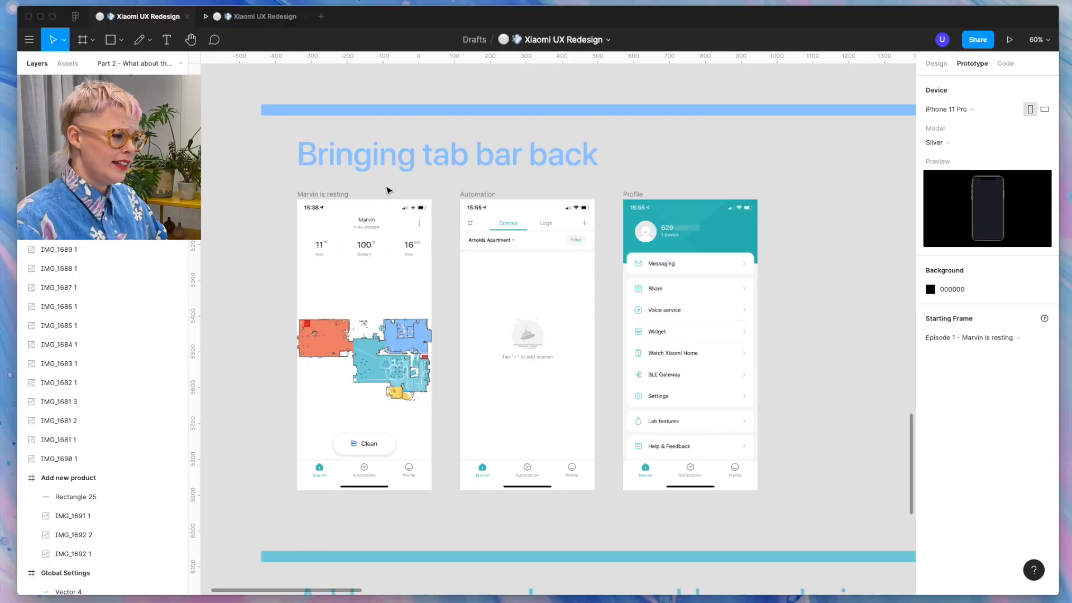
{"action": "left_click", "coordinate": [307, 195]}
{"action": "scroll", "coordinate": [315, 195], "scroll_direction": "down", "scroll_amount": 2}
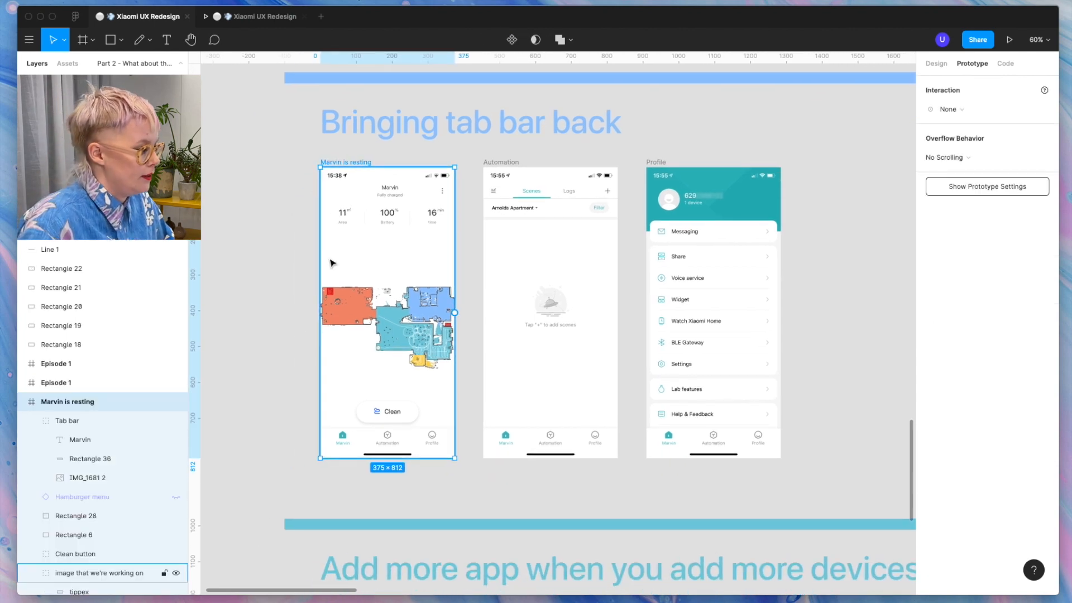
{"action": "scroll", "coordinate": [333, 263], "scroll_direction": "up", "scroll_amount": 5}
{"action": "scroll", "coordinate": [333, 263], "scroll_direction": "down", "scroll_amount": 3}
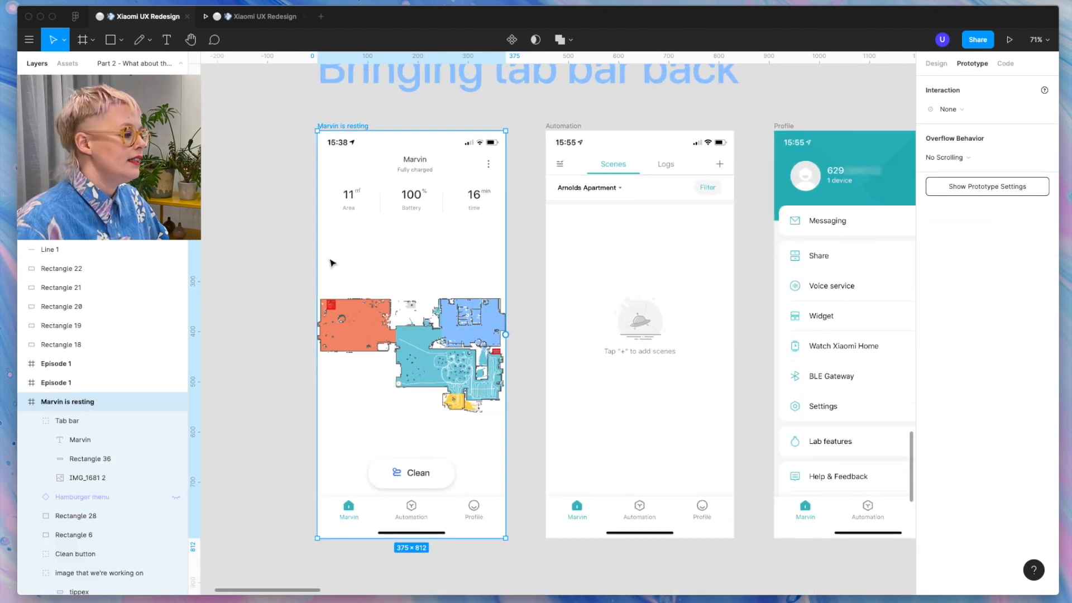
{"action": "left_click", "coordinate": [416, 507]}
{"action": "left_click", "coordinate": [175, 422]}
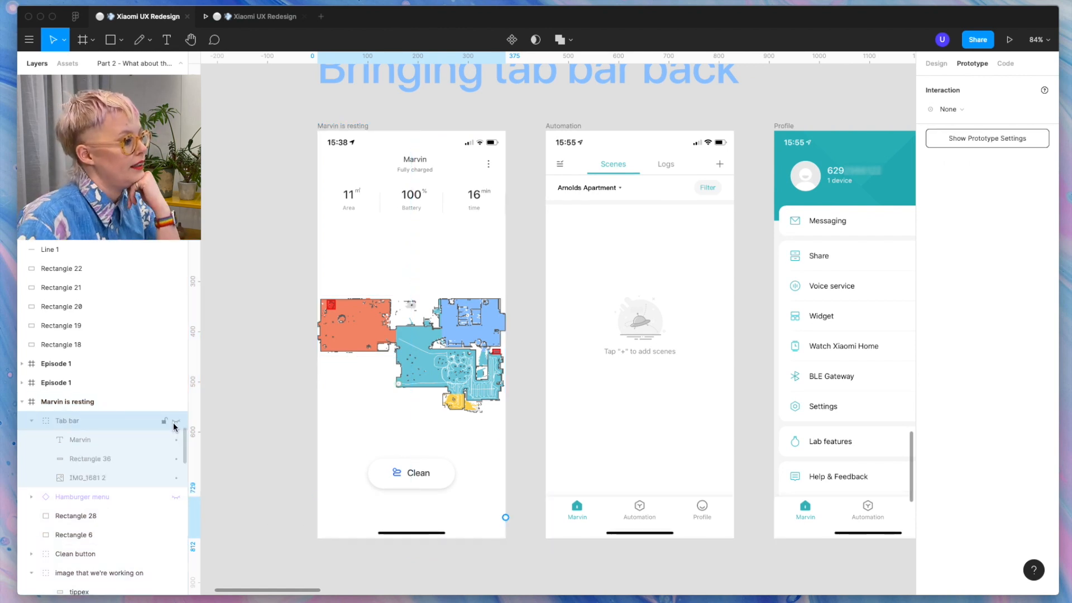
{"action": "left_click", "coordinate": [434, 472]}
{"action": "left_click_drag", "start_coordinate": [433, 472], "coordinate": [438, 501]}
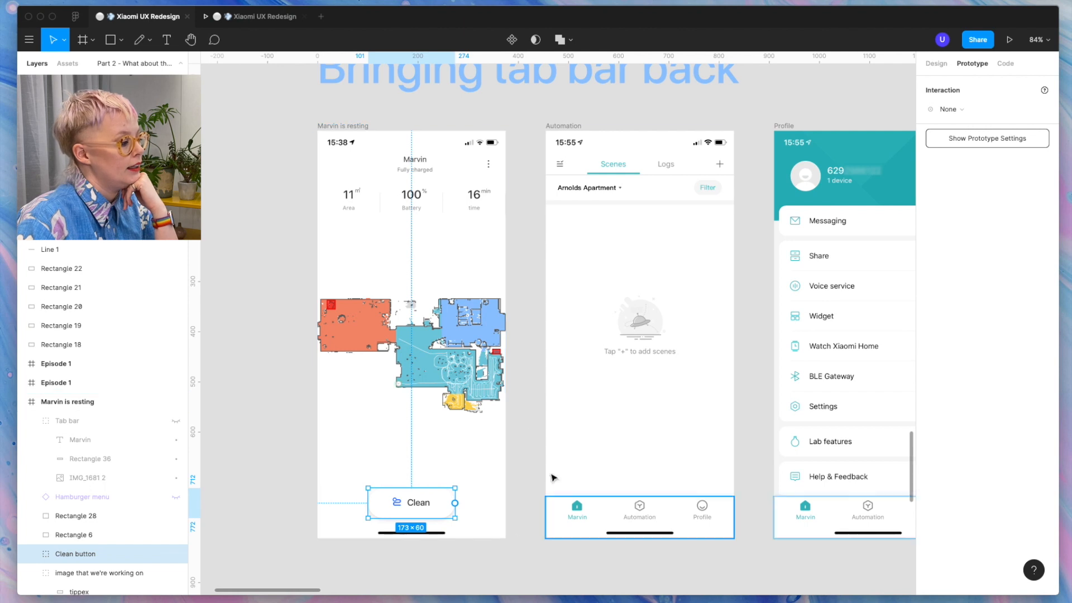
{"action": "left_click", "coordinate": [492, 567]}
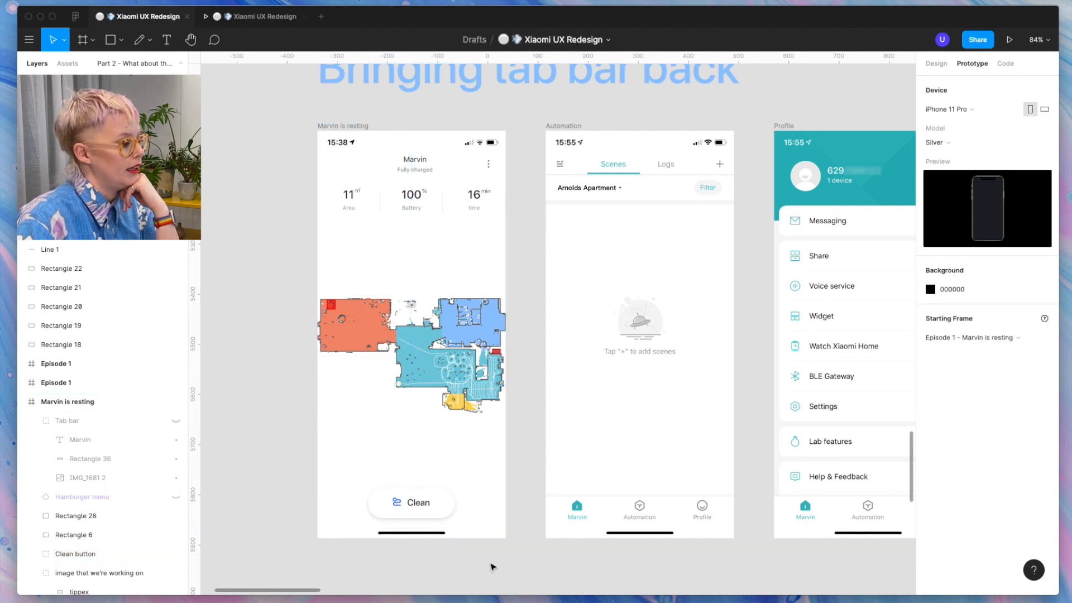
Move the Clean button back up by about 60 px and show the tab bar on the Marvin is resting frame.
{"action": "scroll", "coordinate": [489, 568], "scroll_direction": "up", "scroll_amount": 2}
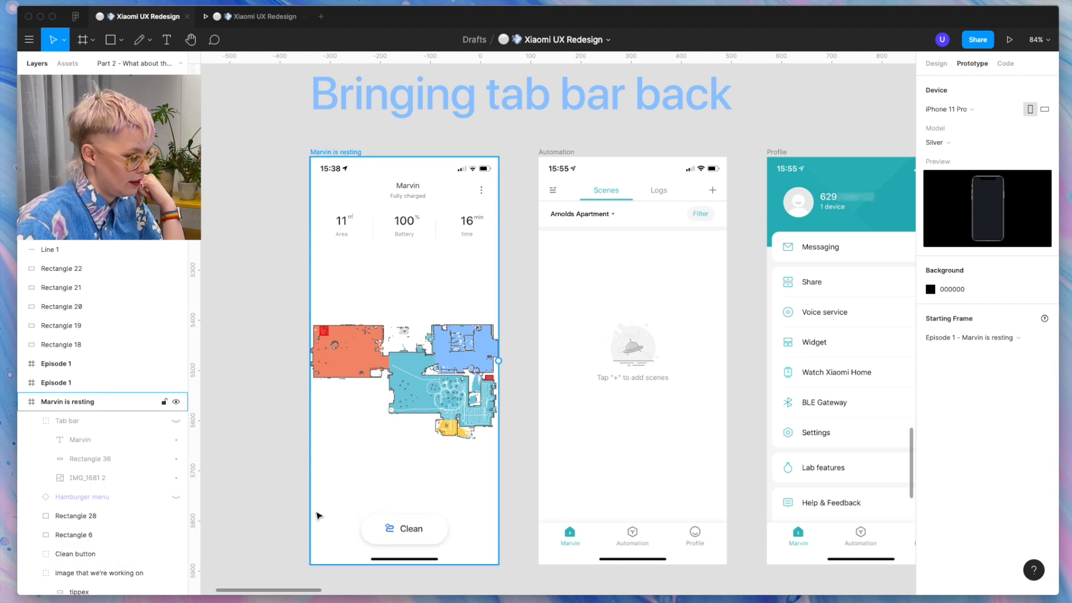
{"action": "left_click_drag", "start_coordinate": [406, 534], "coordinate": [405, 503]}
{"action": "left_click", "coordinate": [408, 543]}
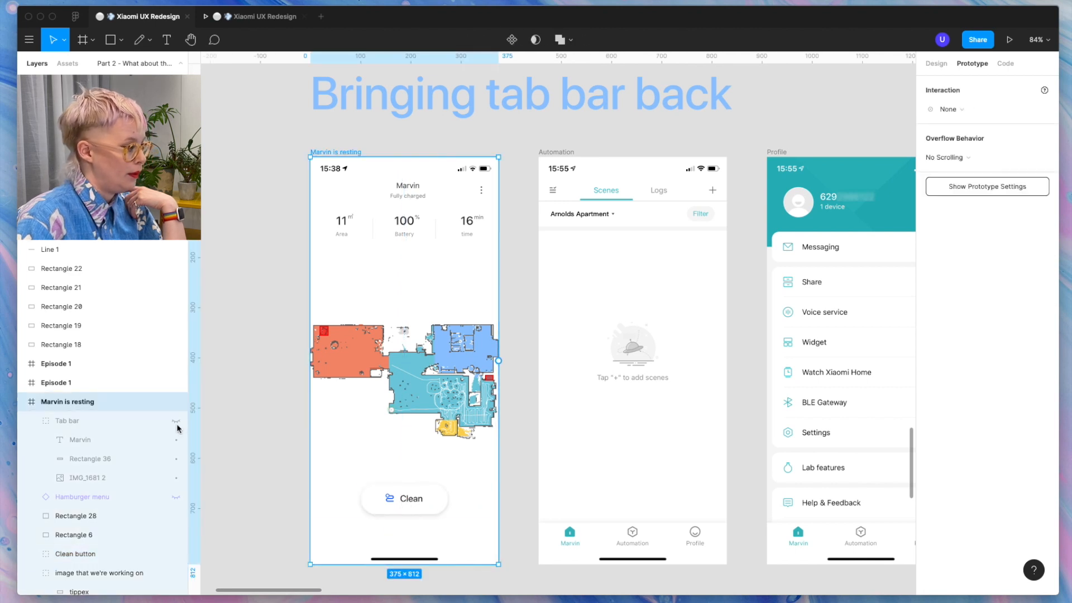
{"action": "left_click", "coordinate": [176, 422]}
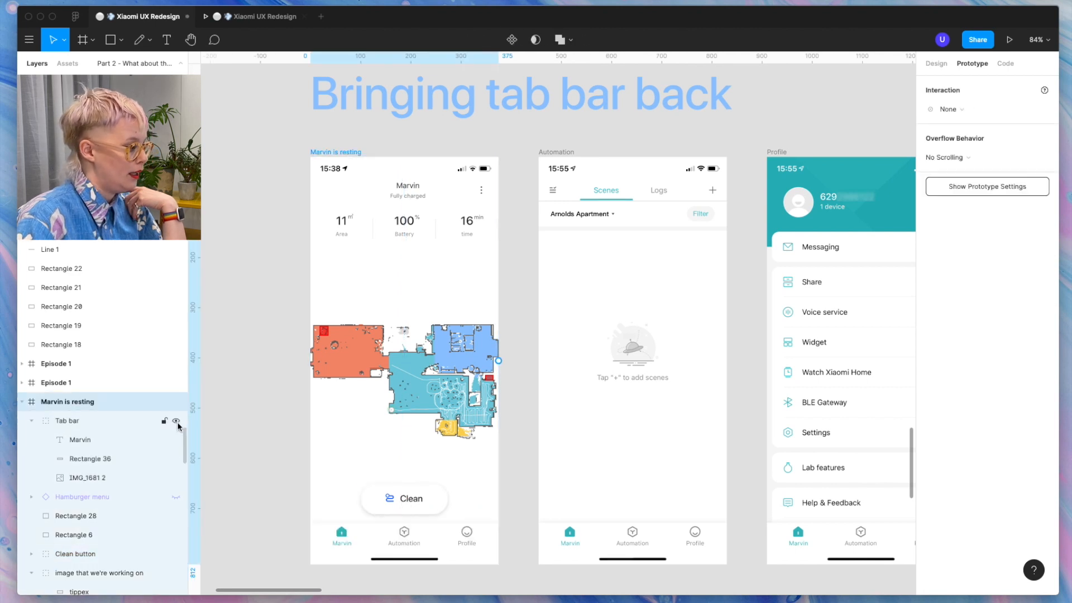
{"action": "left_click", "coordinate": [406, 532]}
{"action": "left_click", "coordinate": [406, 506]}
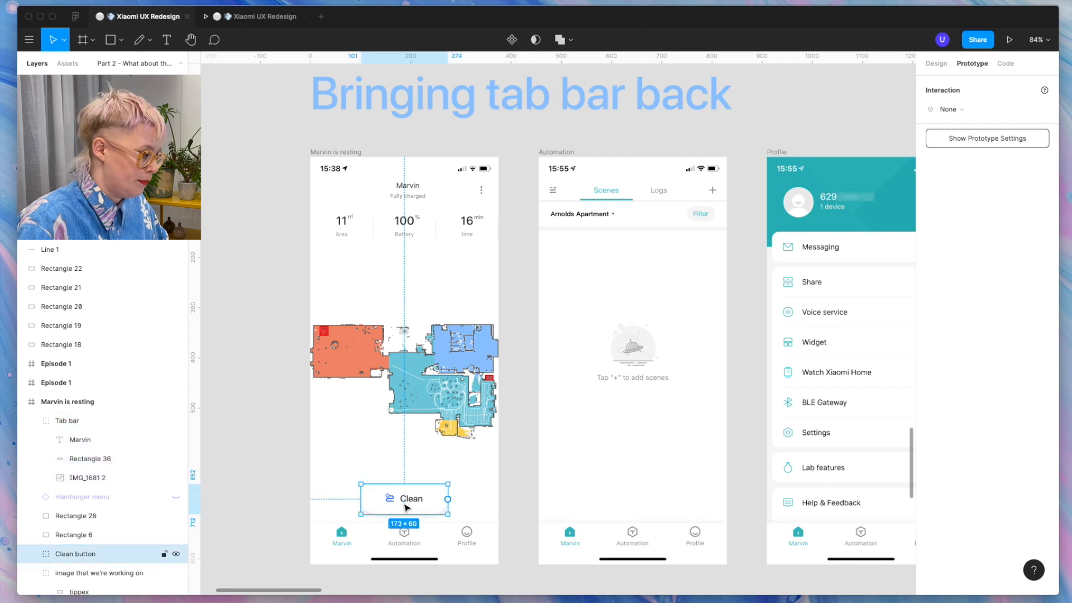
{"action": "left_click", "coordinate": [267, 526]}
Examine the tab bar up close and test switching between Marvin, Automation and Profile with it in the prototype preview.
{"action": "scroll", "coordinate": [267, 527], "scroll_direction": "up", "scroll_amount": 5}
{"action": "scroll", "coordinate": [263, 524], "scroll_direction": "down", "scroll_amount": 2}
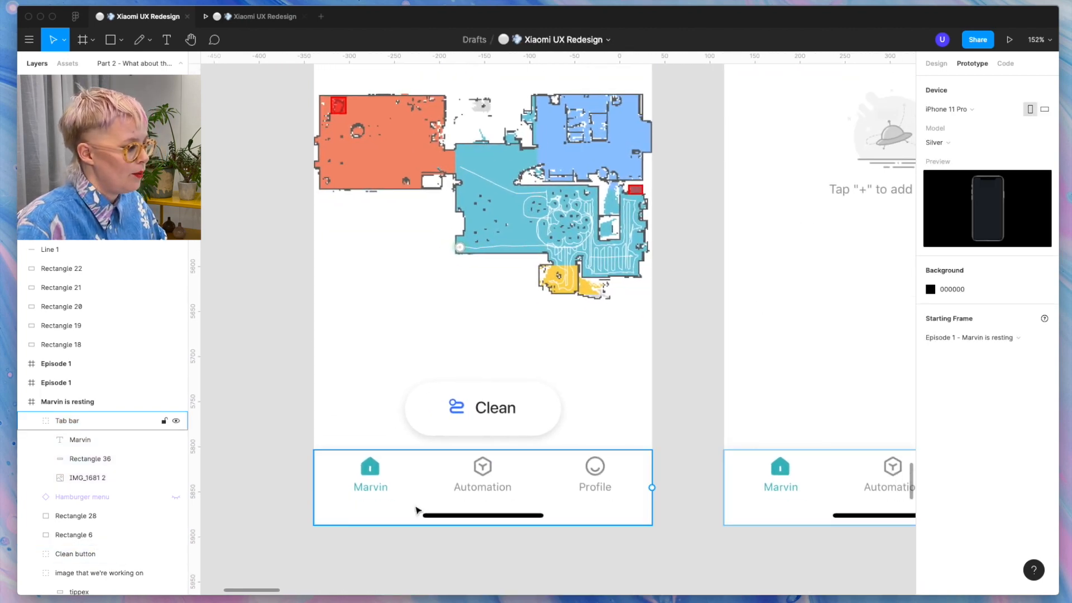
{"action": "scroll", "coordinate": [417, 510], "scroll_direction": "down", "scroll_amount": 8}
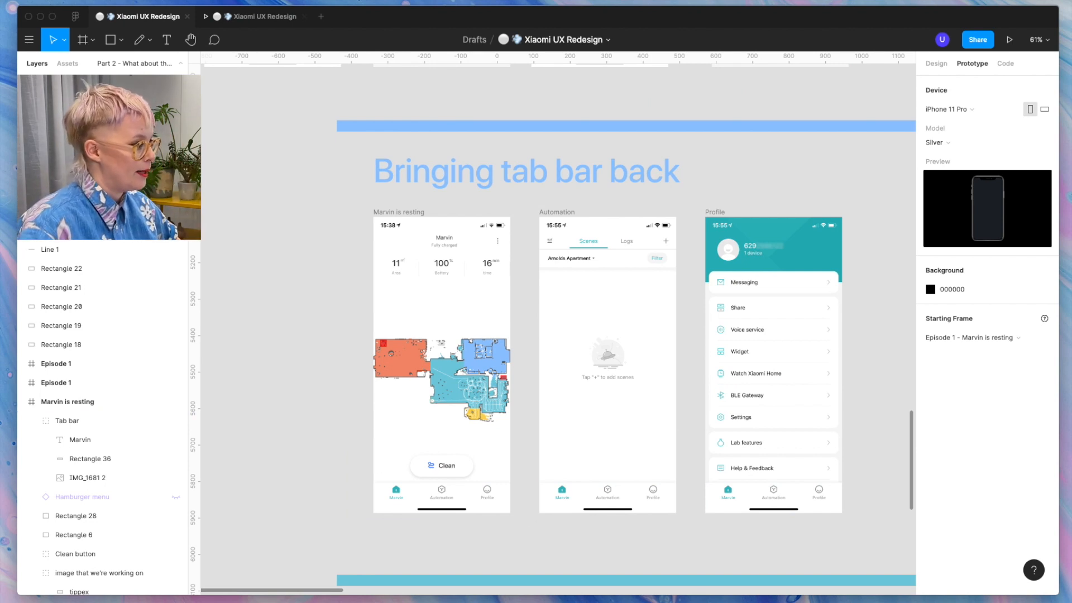
{"action": "left_click", "coordinate": [260, 17]}
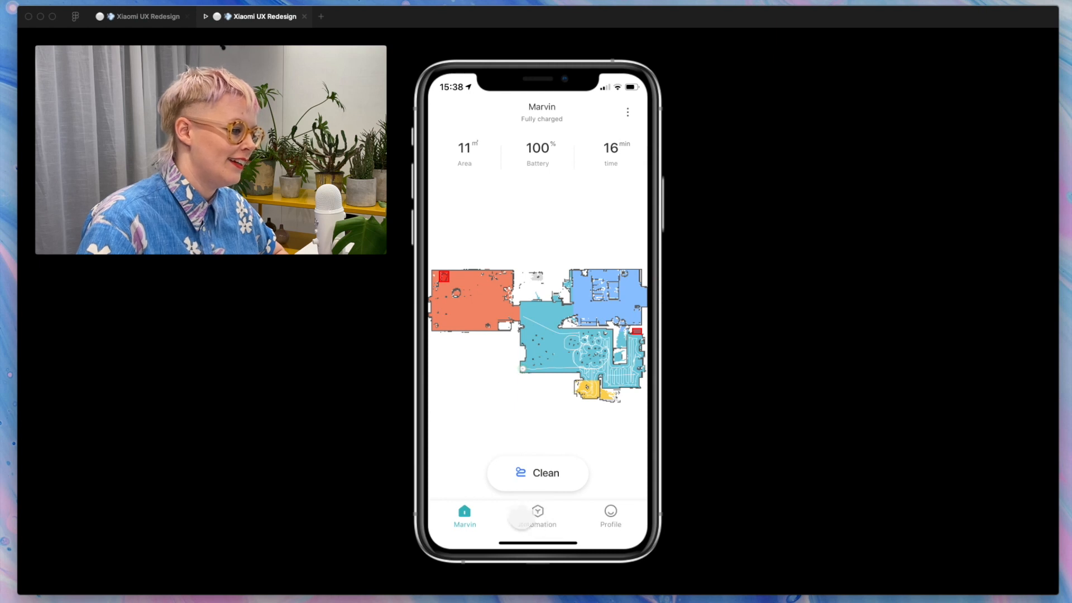
{"action": "left_click", "coordinate": [537, 512]}
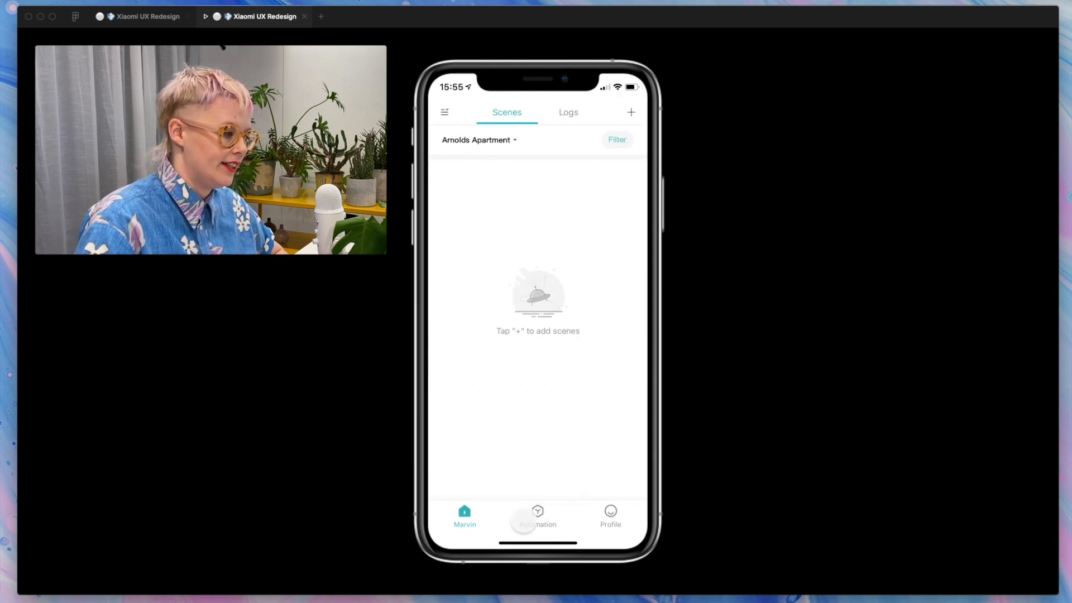
{"action": "left_click", "coordinate": [611, 511]}
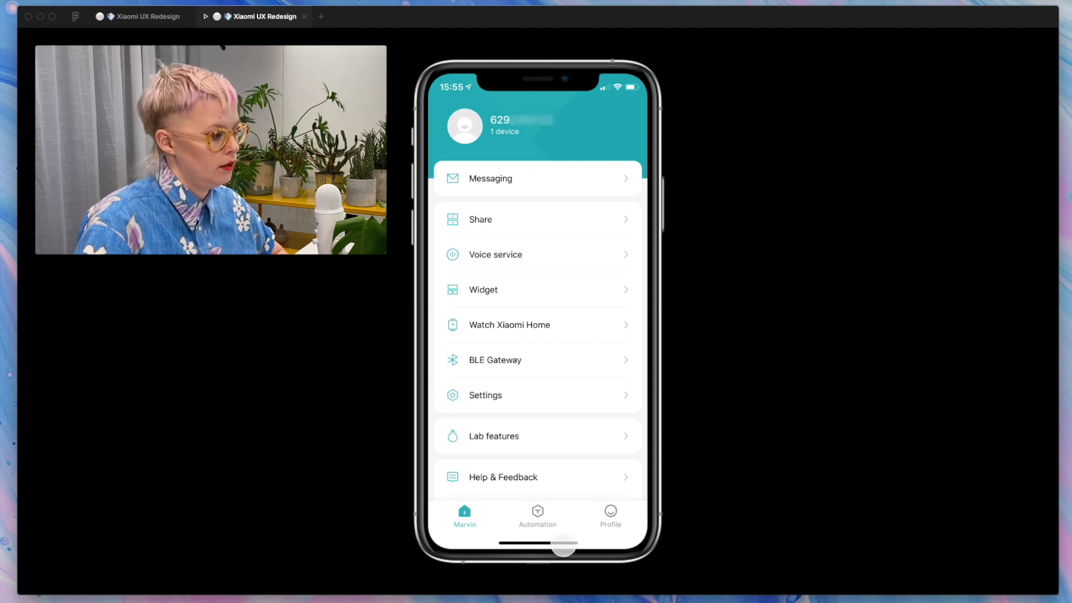
{"action": "left_click", "coordinate": [538, 512]}
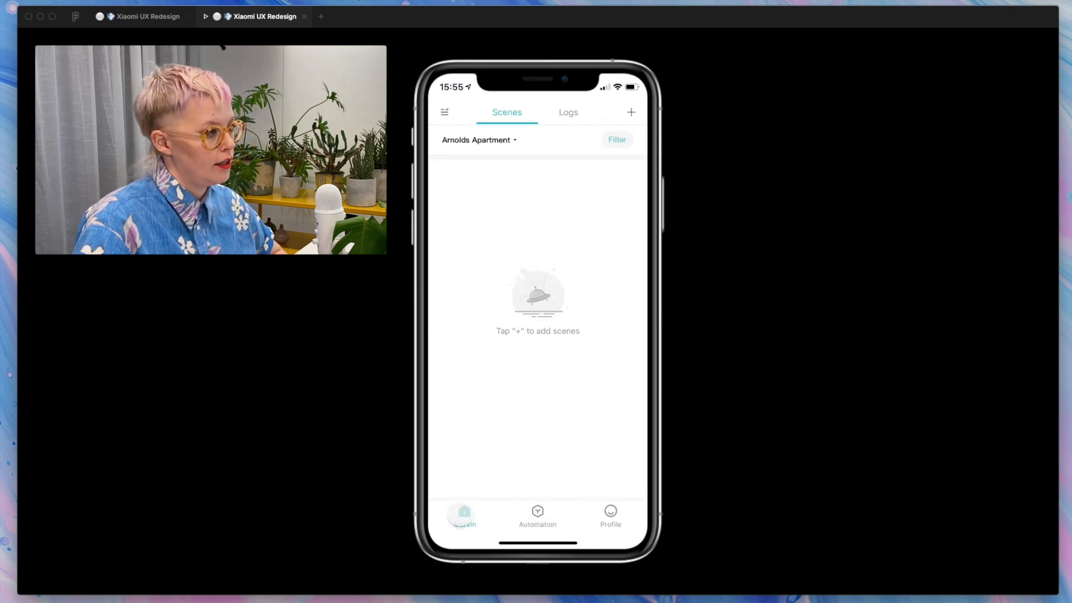
{"action": "left_click", "coordinate": [463, 514]}
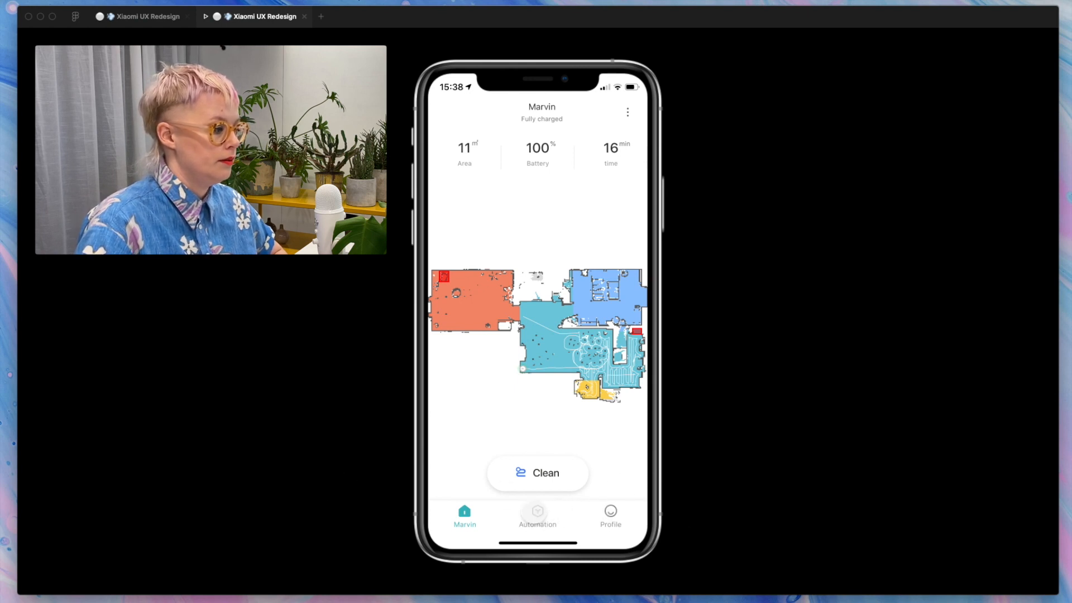
{"action": "left_click", "coordinate": [533, 510]}
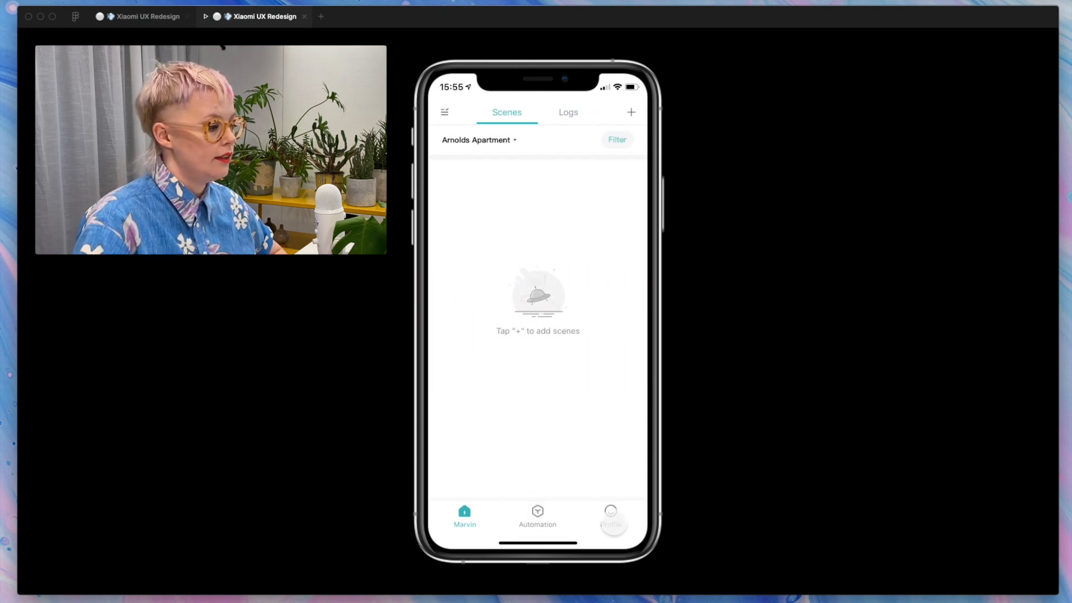
{"action": "left_click", "coordinate": [613, 521]}
{"action": "left_click", "coordinate": [465, 523]}
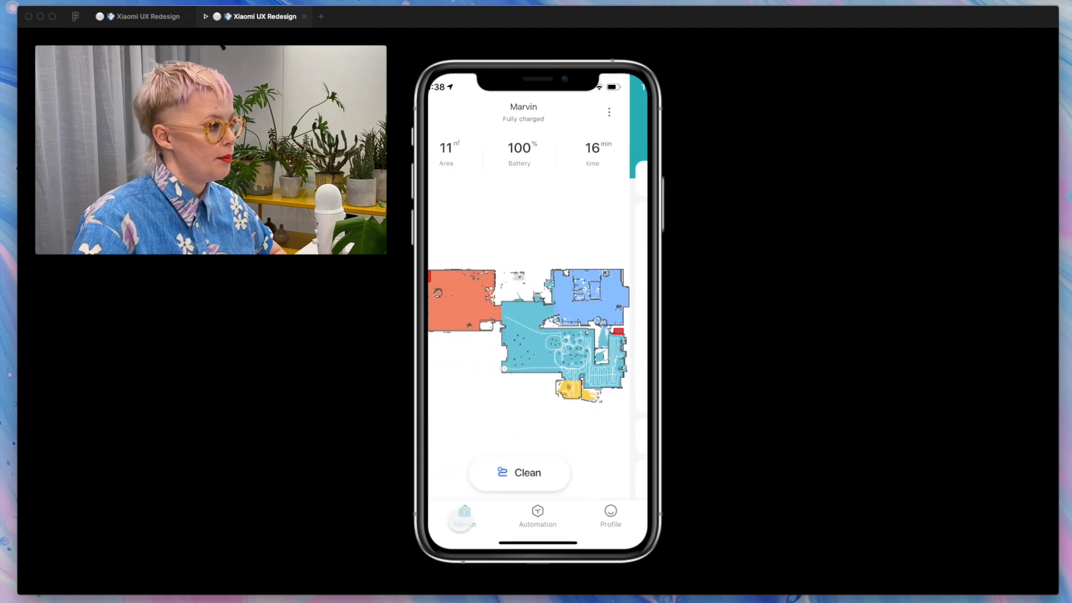
Return to the design file and review the tab bar frames and the Add more app when you add more devices section.
{"action": "left_click", "coordinate": [148, 16]}
{"action": "scroll", "coordinate": [307, 240], "scroll_direction": "left", "scroll_amount": 10}
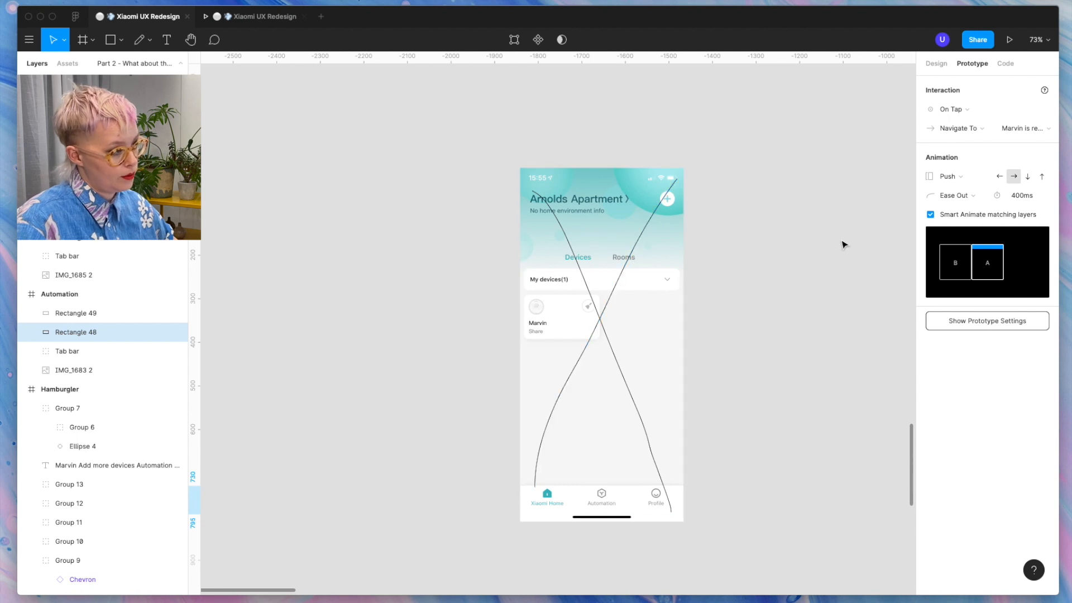
{"action": "scroll", "coordinate": [842, 243], "scroll_direction": "right", "scroll_amount": 10}
{"action": "scroll", "coordinate": [842, 244], "scroll_direction": "right", "scroll_amount": 8}
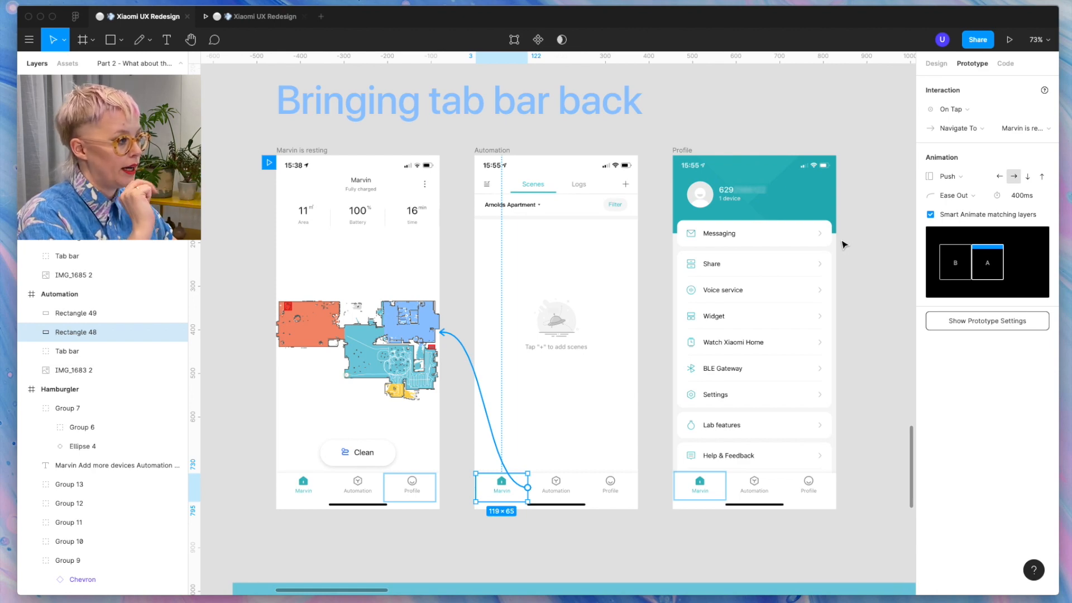
{"action": "scroll", "coordinate": [842, 244], "scroll_direction": "down", "scroll_amount": 10}
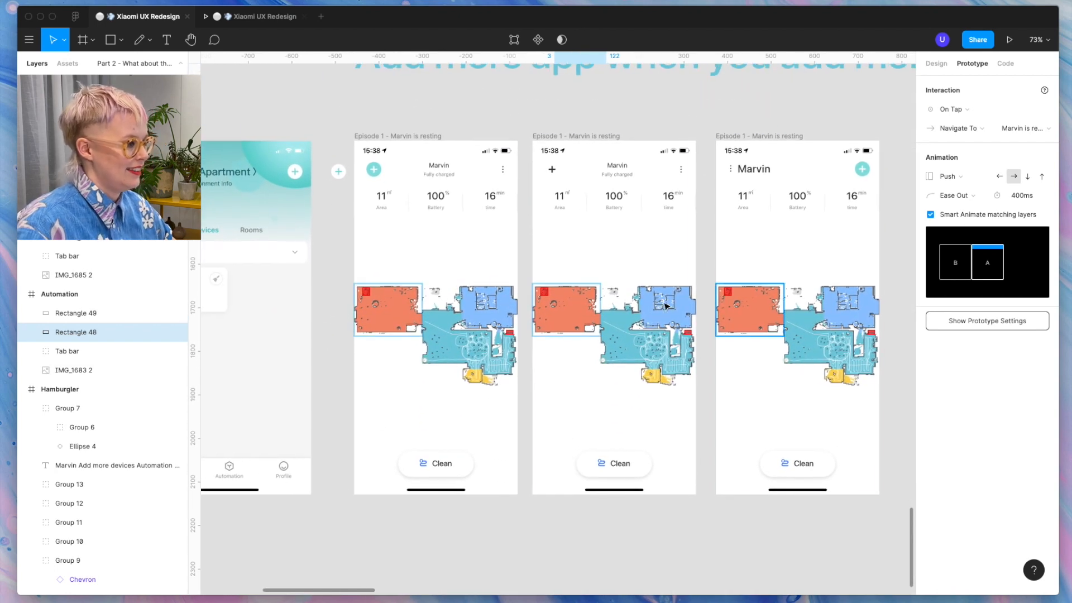
{"action": "scroll", "coordinate": [642, 304], "scroll_direction": "right", "scroll_amount": 3}
{"action": "scroll", "coordinate": [641, 303], "scroll_direction": "up", "scroll_amount": 2}
{"action": "scroll", "coordinate": [629, 303], "scroll_direction": "down", "scroll_amount": 3, "text": "ctrl"}
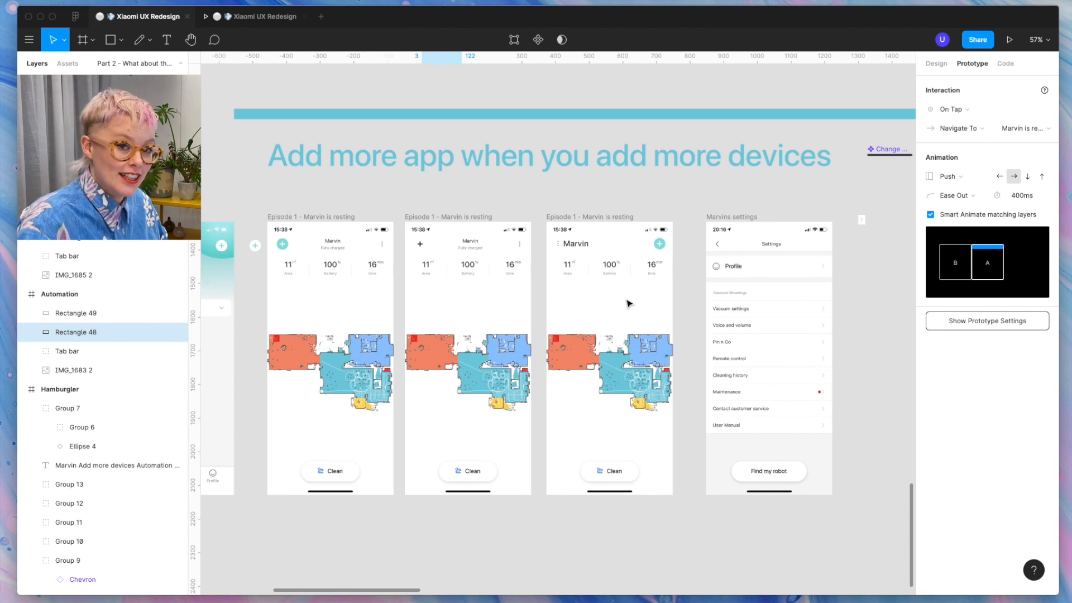
Move the original home screenshot about 464 px left and 352 px down, away from the frames for adding more devices.
{"action": "left_click", "coordinate": [316, 217]}
{"action": "left_click_drag", "start_coordinate": [241, 224], "coordinate": [261, 263]}
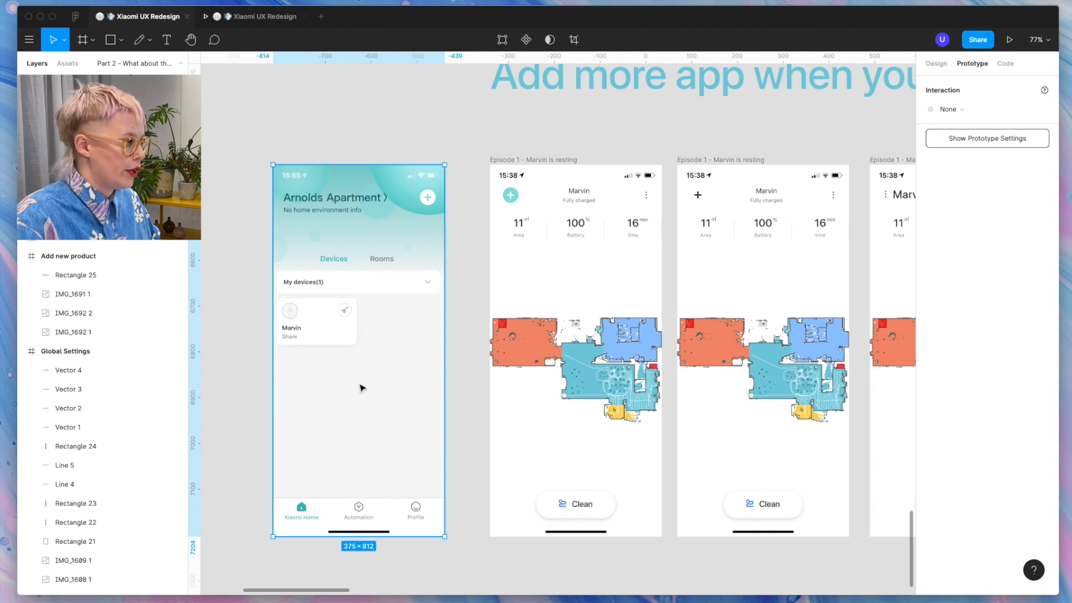
{"action": "left_click_drag", "start_coordinate": [360, 386], "coordinate": [447, 218]}
{"action": "scroll", "coordinate": [457, 222], "scroll_direction": "right", "scroll_amount": 3}
{"action": "scroll", "coordinate": [457, 222], "scroll_direction": "up", "scroll_amount": 1}
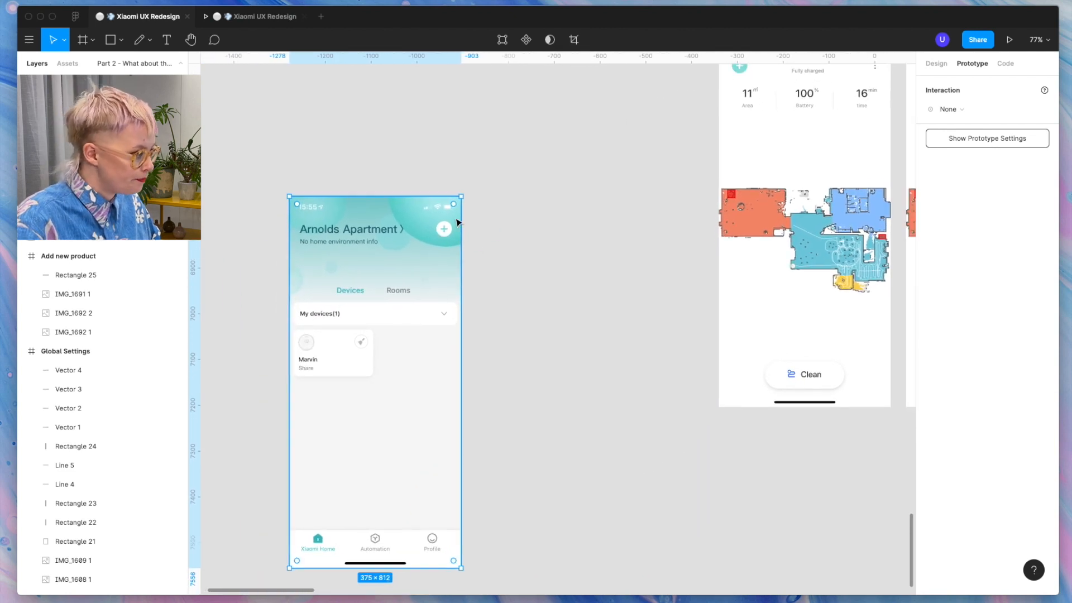
{"action": "scroll", "coordinate": [457, 222], "scroll_direction": "down", "scroll_amount": 1}
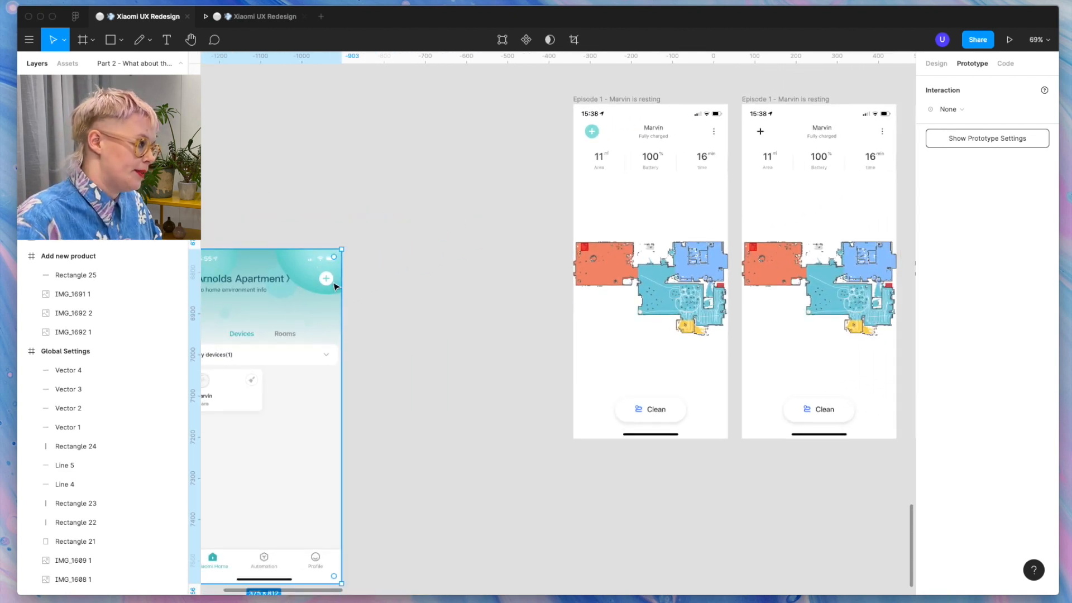
{"action": "scroll", "coordinate": [490, 285], "scroll_direction": "right", "scroll_amount": 5}
{"action": "scroll", "coordinate": [490, 284], "scroll_direction": "up", "scroll_amount": 1}
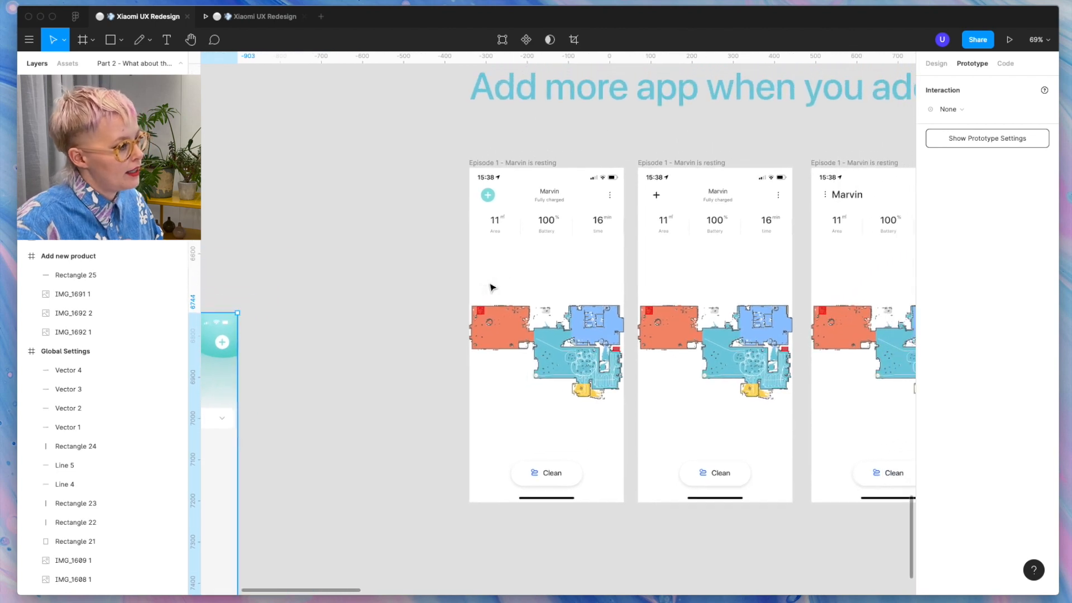
Examine the plus button and header layout of the first two Marvin is resting frames in the add-more-devices section.
{"action": "scroll", "coordinate": [376, 228], "scroll_direction": "up", "scroll_amount": 5}
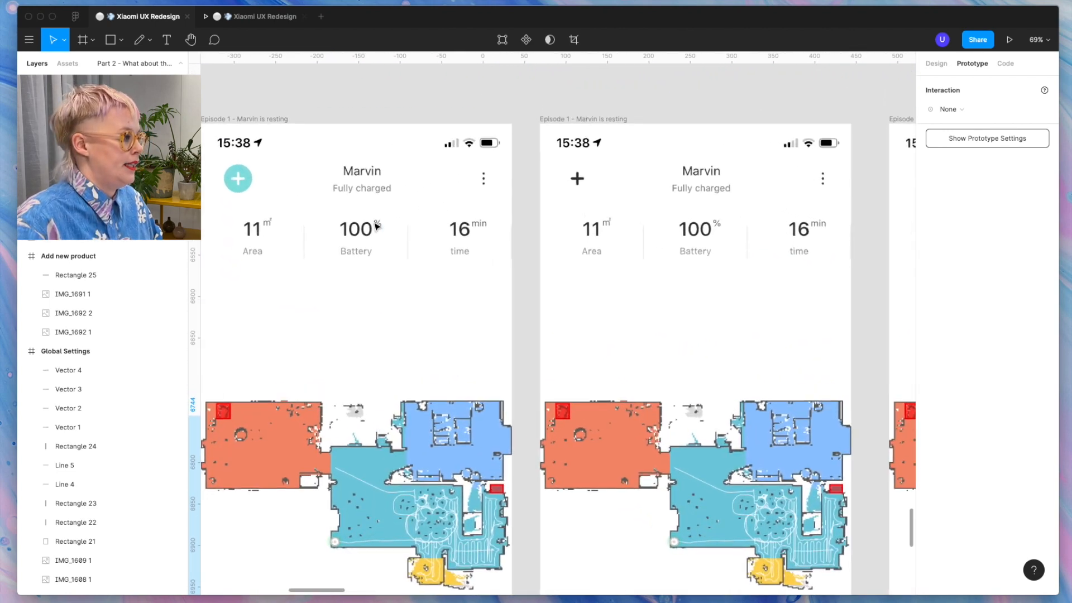
{"action": "scroll", "coordinate": [376, 227], "scroll_direction": "left", "scroll_amount": 2}
{"action": "scroll", "coordinate": [377, 227], "scroll_direction": "down", "scroll_amount": 2}
{"action": "scroll", "coordinate": [376, 227], "scroll_direction": "down", "scroll_amount": 3}
{"action": "scroll", "coordinate": [375, 226], "scroll_direction": "up", "scroll_amount": 1}
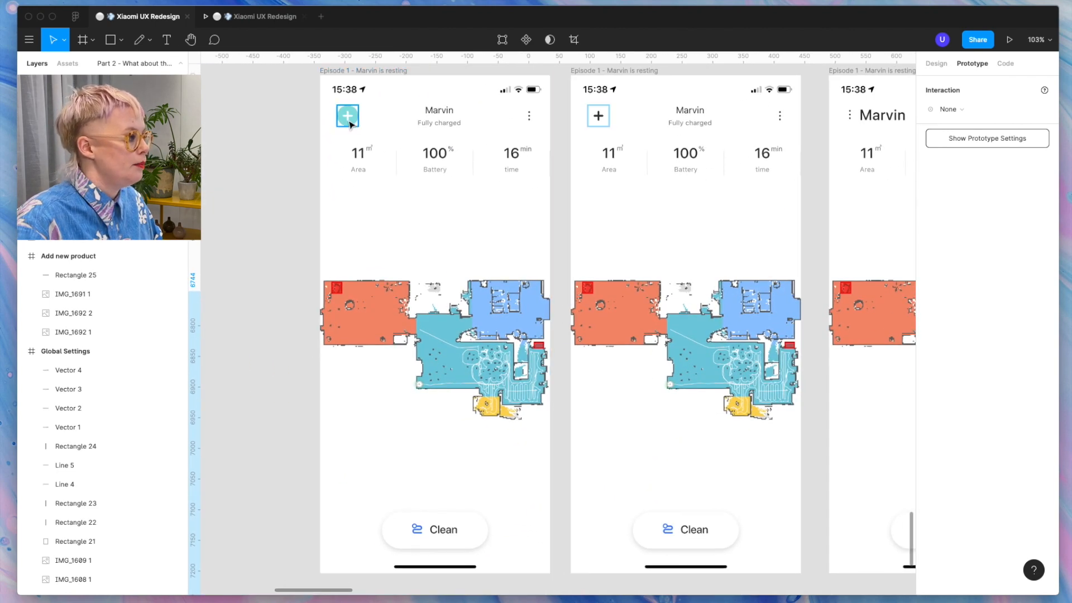
{"action": "scroll", "coordinate": [351, 126], "scroll_direction": "left", "scroll_amount": 1}
{"action": "scroll", "coordinate": [350, 125], "scroll_direction": "down", "scroll_amount": 1}
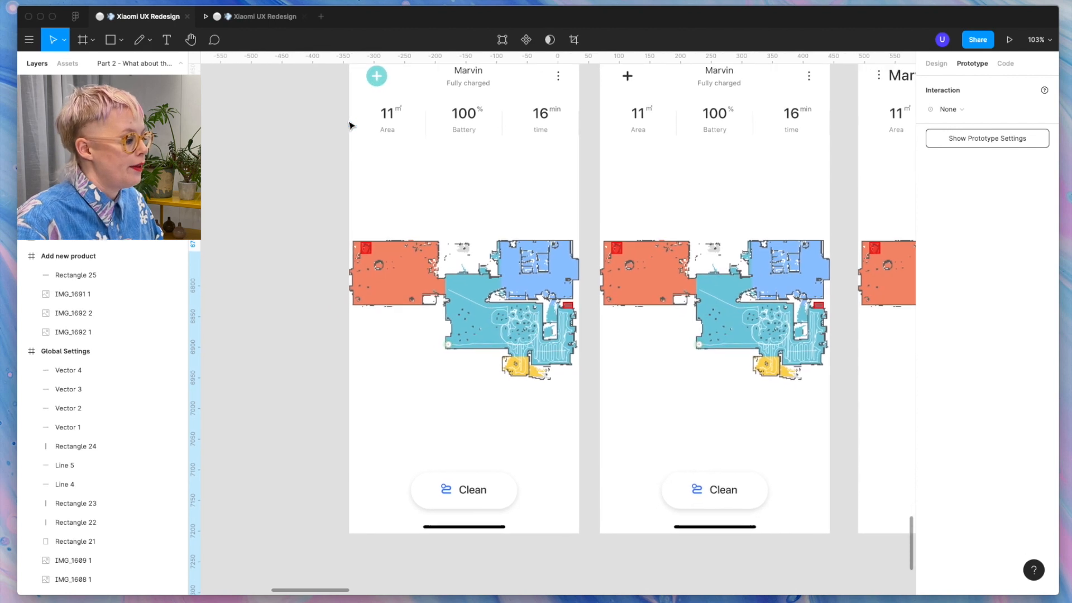
{"action": "scroll", "coordinate": [350, 125], "scroll_direction": "up", "scroll_amount": 1}
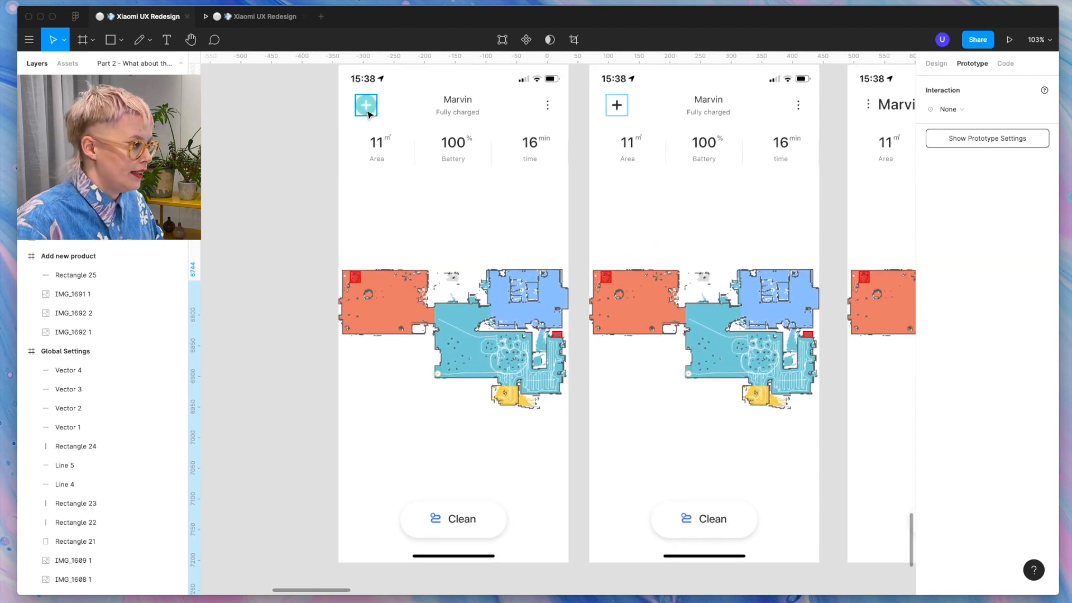
{"action": "scroll", "coordinate": [368, 114], "scroll_direction": "up", "scroll_amount": 1}
{"action": "scroll", "coordinate": [368, 115], "scroll_direction": "right", "scroll_amount": 1}
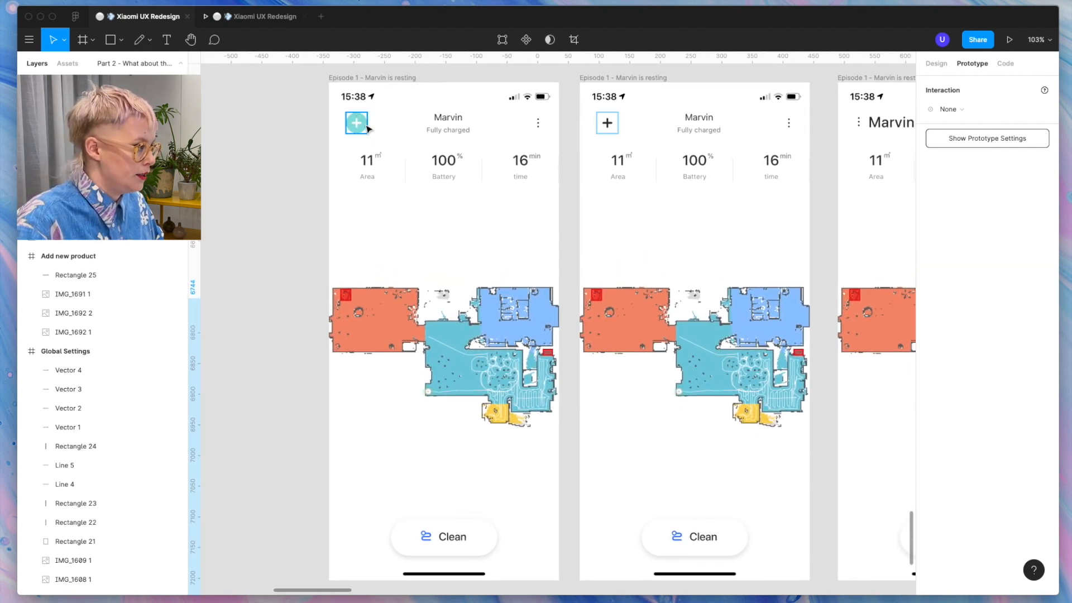
{"action": "scroll", "coordinate": [550, 117], "scroll_direction": "down", "scroll_amount": 5}
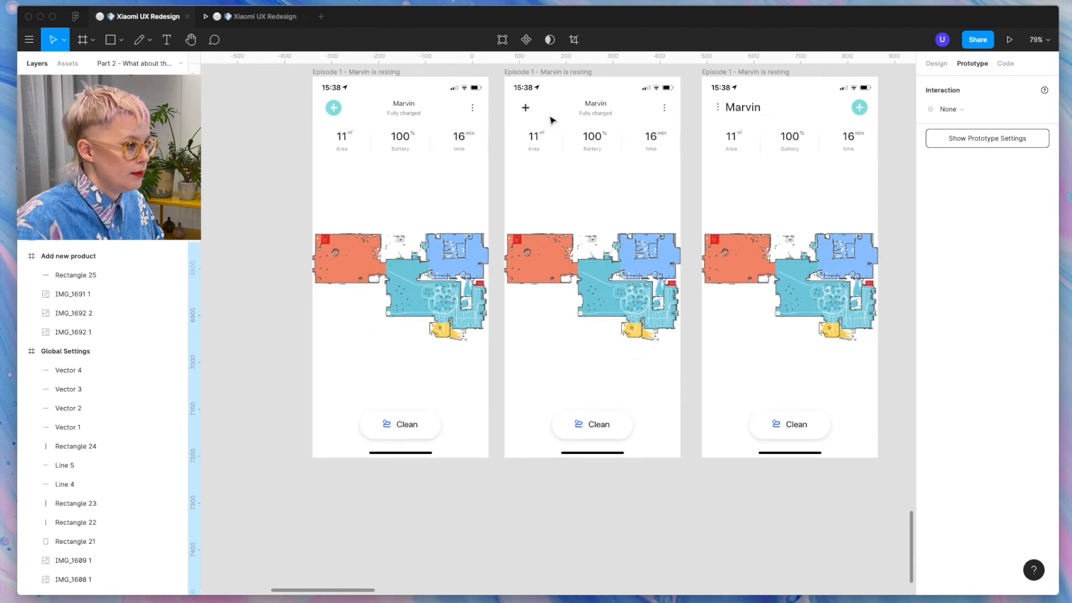
Compare the third Marvin is resting frame, with its large Marvin title and teal plus button, against the other two variants.
{"action": "scroll", "coordinate": [549, 120], "scroll_direction": "right", "scroll_amount": 2}
{"action": "scroll", "coordinate": [550, 120], "scroll_direction": "up", "scroll_amount": 1}
{"action": "scroll", "coordinate": [614, 279], "scroll_direction": "right", "scroll_amount": 2}
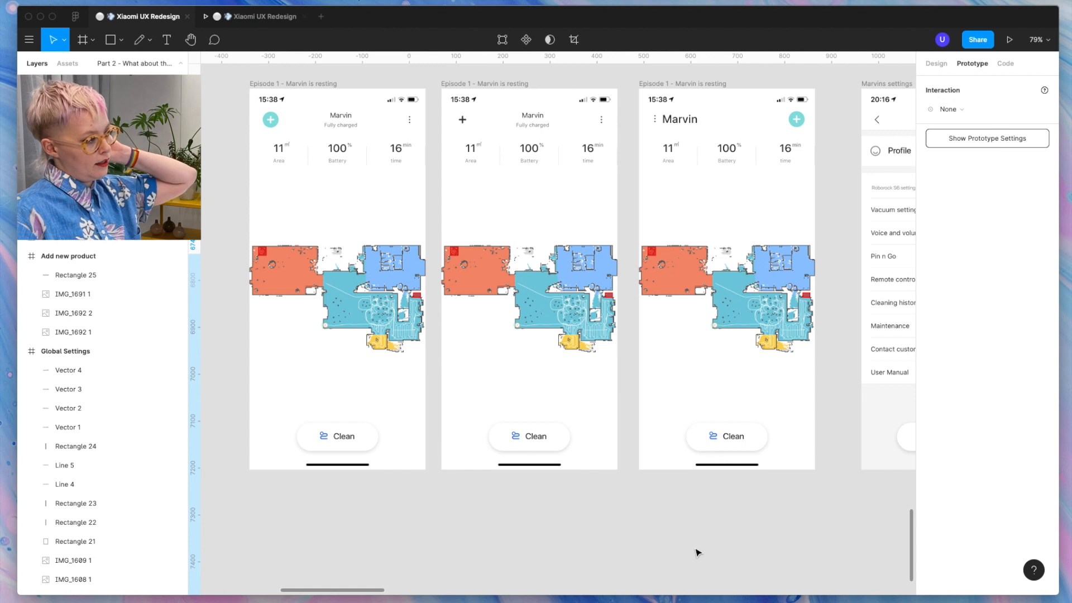
{"action": "scroll", "coordinate": [697, 552], "scroll_direction": "right", "scroll_amount": 1}
{"action": "scroll", "coordinate": [696, 553], "scroll_direction": "down", "scroll_amount": 1}
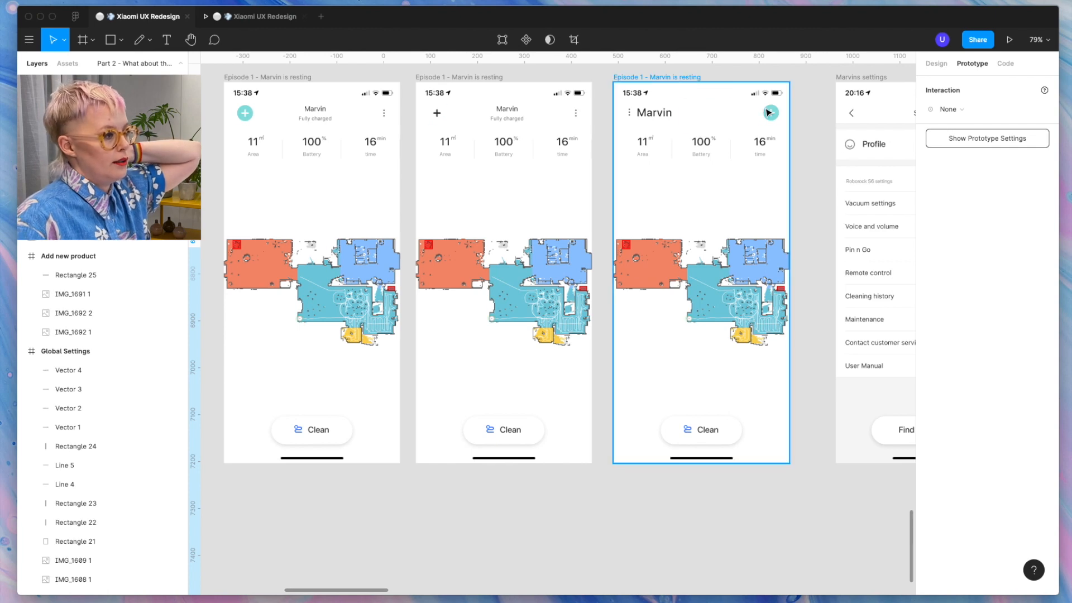
{"action": "scroll", "coordinate": [772, 117], "scroll_direction": "right", "scroll_amount": 1}
{"action": "scroll", "coordinate": [772, 117], "scroll_direction": "up", "scroll_amount": 1}
{"action": "scroll", "coordinate": [748, 131], "scroll_direction": "up", "scroll_amount": 5}
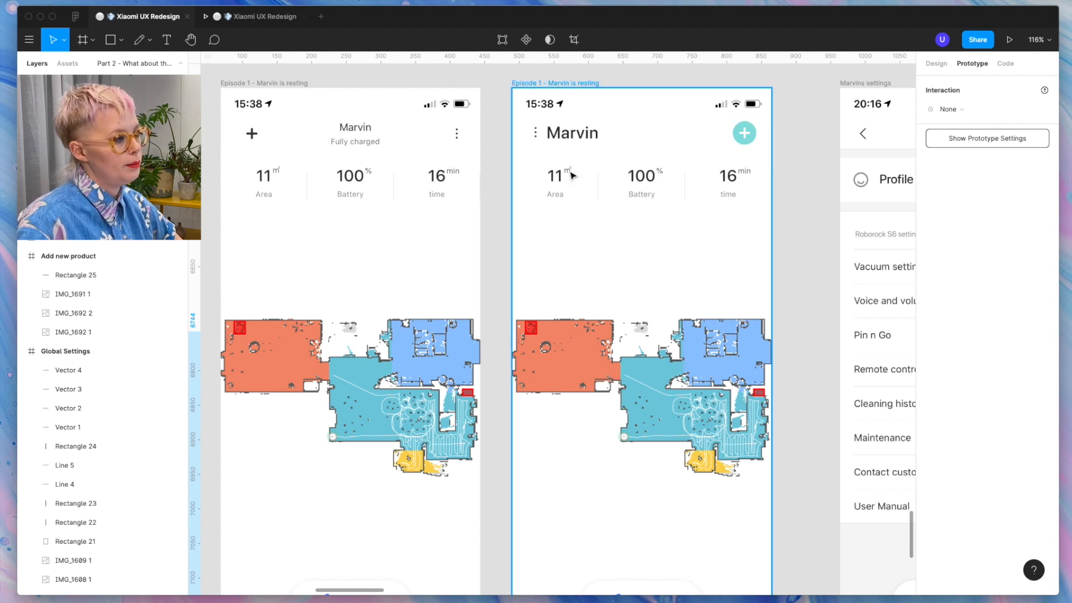
{"action": "scroll", "coordinate": [544, 133], "scroll_direction": "left", "scroll_amount": 10}
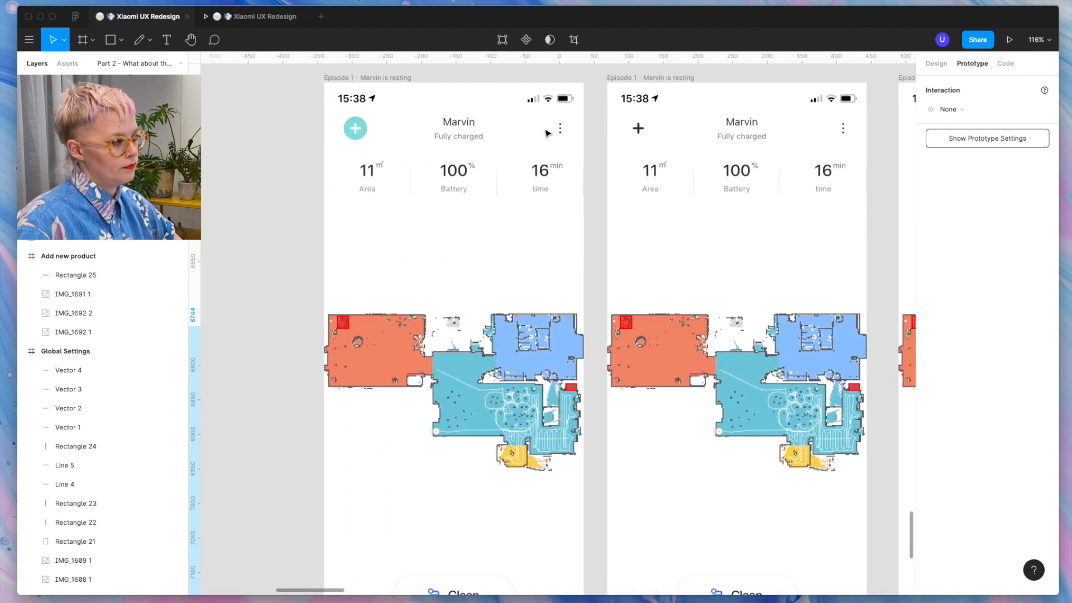
{"action": "scroll", "coordinate": [545, 132], "scroll_direction": "down", "scroll_amount": 5, "text": "ctrl"}
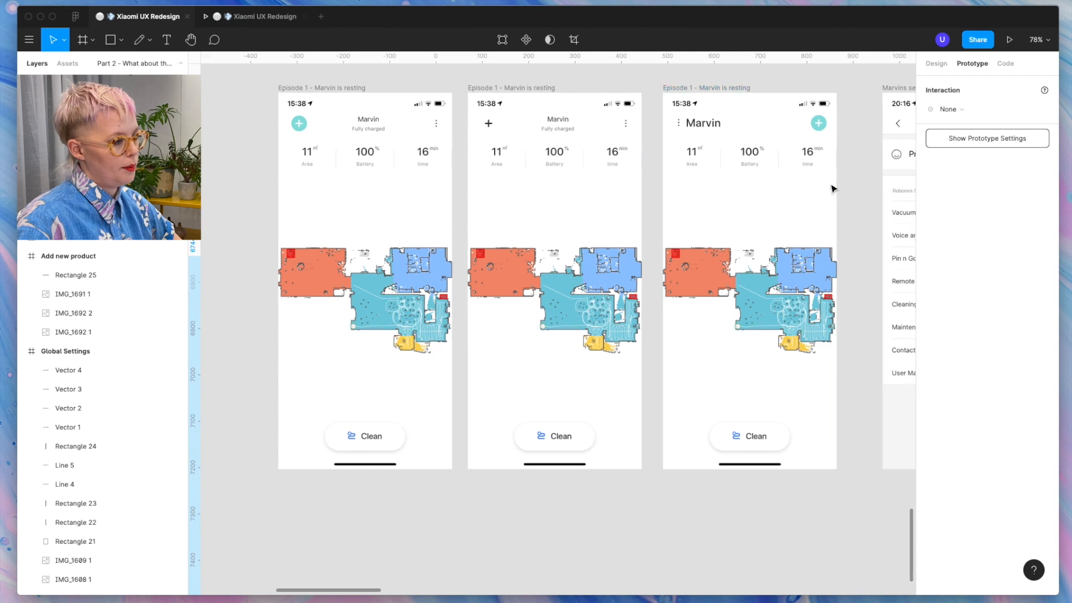
{"action": "scroll", "coordinate": [830, 186], "scroll_direction": "up", "scroll_amount": 1}
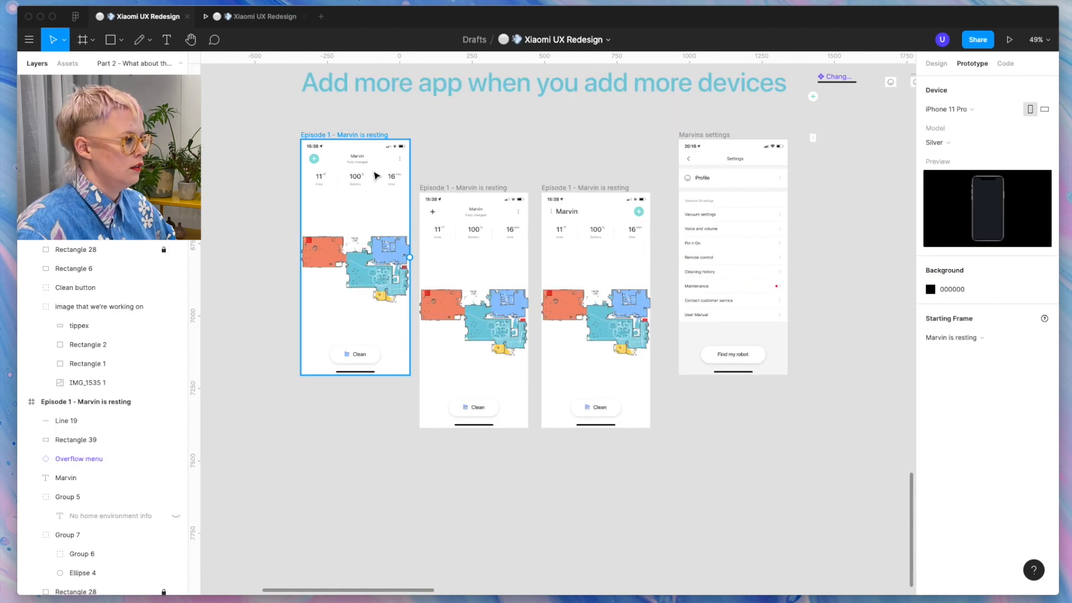
Draw a 50 × 51 rectangle without visible fill over the first Marvin is resting frame's overflow menu icon as a hotspot.
{"action": "scroll", "coordinate": [375, 176], "scroll_direction": "up", "scroll_amount": 5}
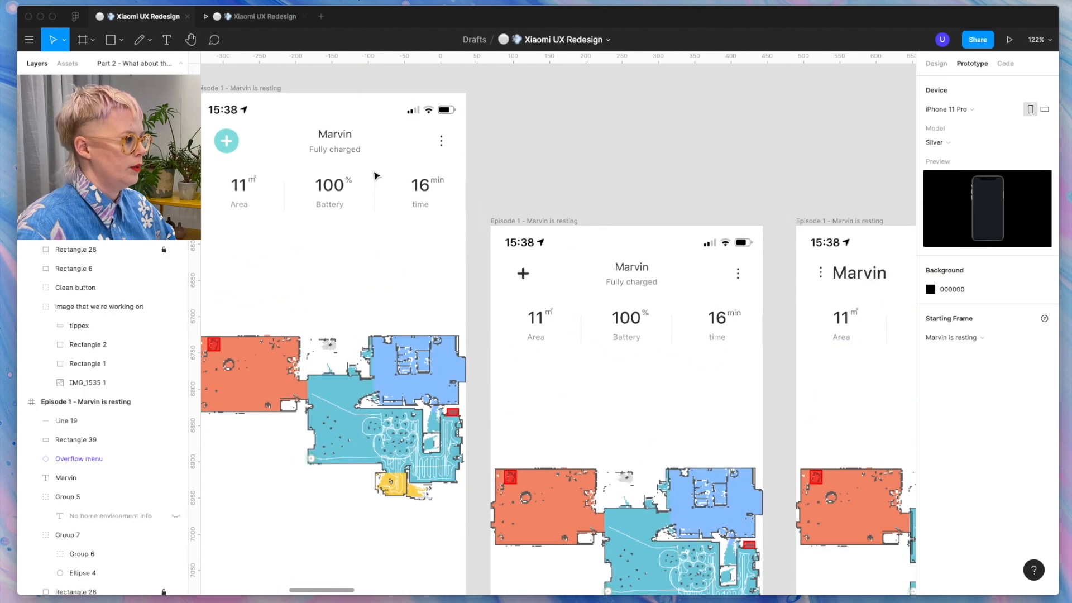
{"action": "scroll", "coordinate": [375, 176], "scroll_direction": "left", "scroll_amount": 3}
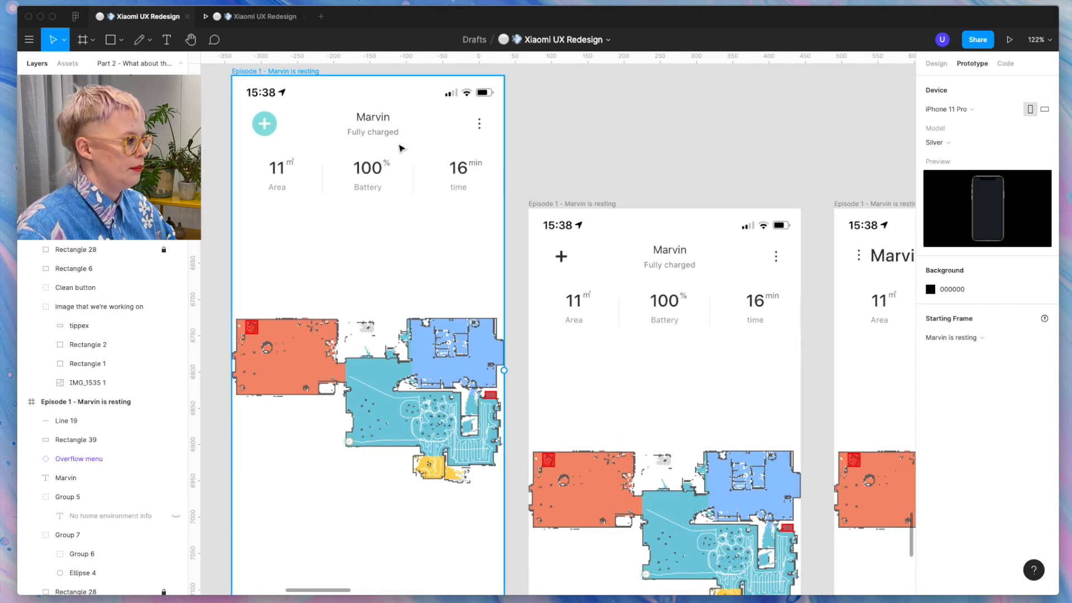
{"action": "scroll", "coordinate": [400, 148], "scroll_direction": "down", "scroll_amount": 2}
{"action": "scroll", "coordinate": [401, 149], "scroll_direction": "down", "scroll_amount": 5}
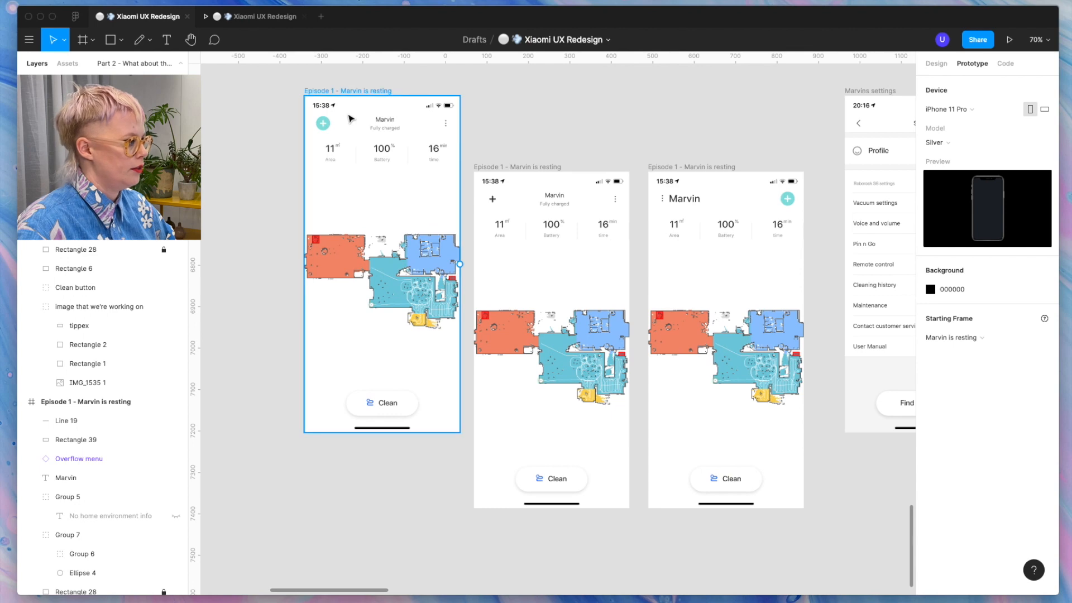
{"action": "scroll", "coordinate": [484, 134], "scroll_direction": "down", "scroll_amount": 2}
{"action": "scroll", "coordinate": [483, 134], "scroll_direction": "up", "scroll_amount": 3}
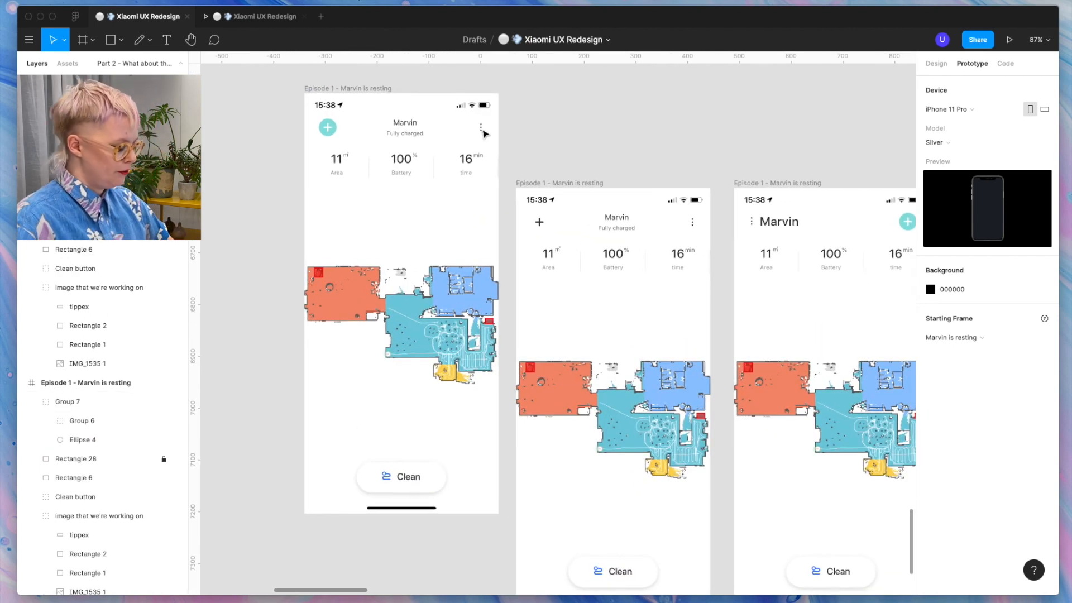
{"action": "key", "text": "r"}
{"action": "left_click_drag", "start_coordinate": [467, 116], "coordinate": [492, 140]}
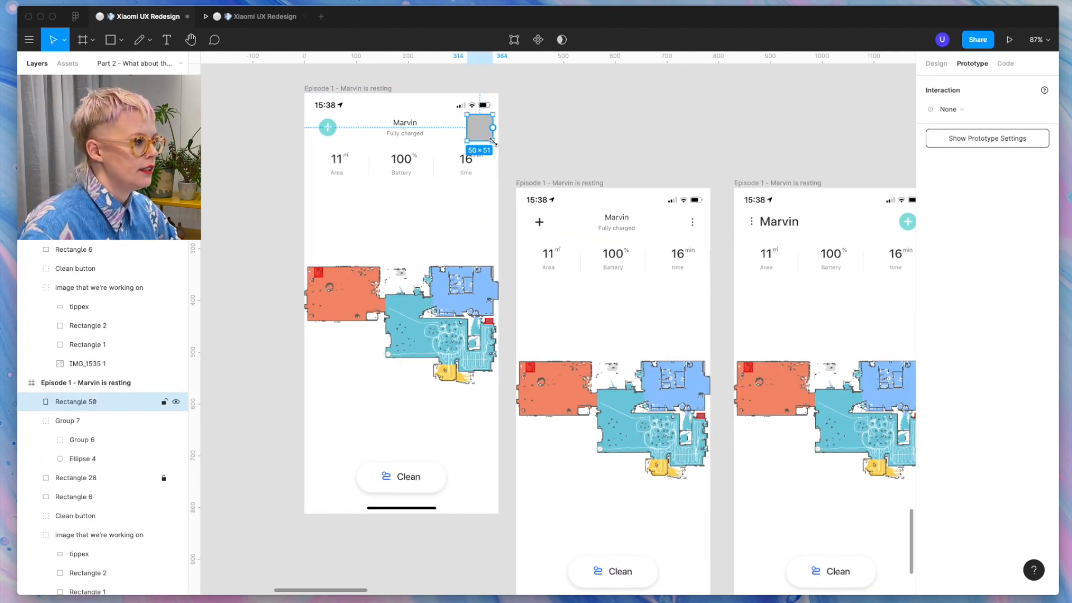
{"action": "left_click", "coordinate": [935, 64]}
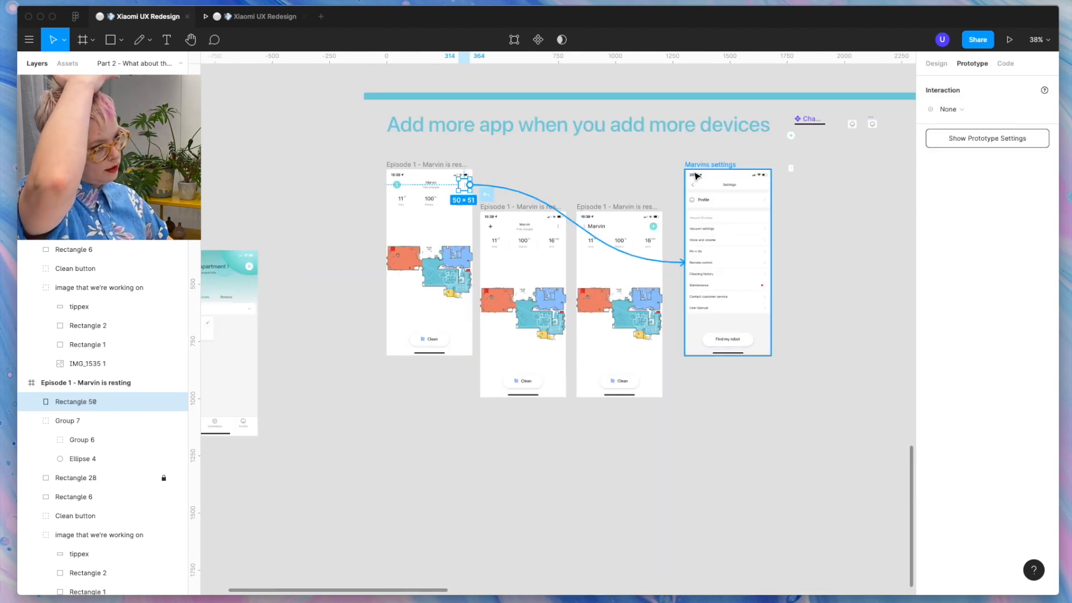
Link the overflow menu hotspot to the Marvins settings frame with an on-tap Push transition, Ease Out, 400ms.
{"action": "left_click_drag", "start_coordinate": [695, 176], "coordinate": [695, 176]}
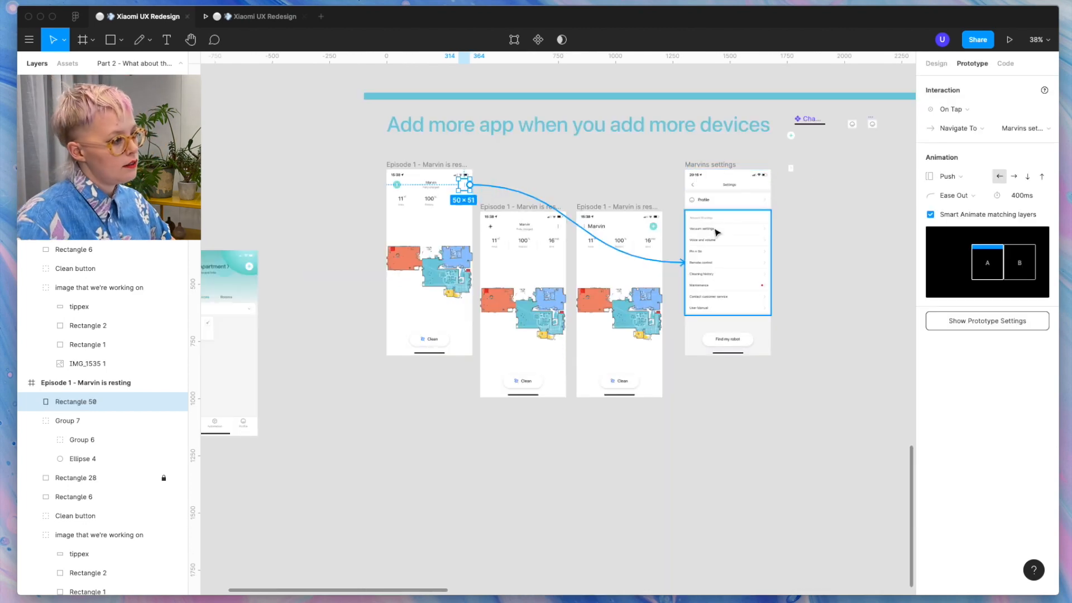
{"action": "scroll", "coordinate": [692, 222], "scroll_direction": "up", "scroll_amount": 5}
{"action": "scroll", "coordinate": [692, 222], "scroll_direction": "right", "scroll_amount": 3}
{"action": "scroll", "coordinate": [692, 222], "scroll_direction": "up", "scroll_amount": 1}
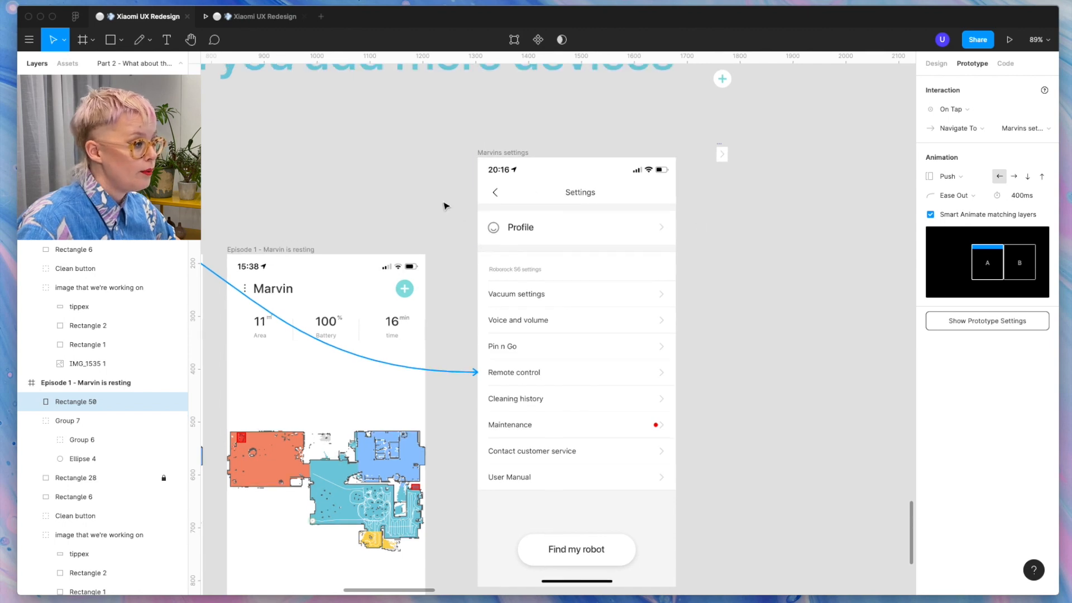
Review the Profile frame's menu items and tab bar, and compare them with the overflow menu link to Marvins settings.
{"action": "scroll", "coordinate": [443, 206], "scroll_direction": "down", "scroll_amount": 5}
{"action": "scroll", "coordinate": [447, 235], "scroll_direction": "up", "scroll_amount": 5}
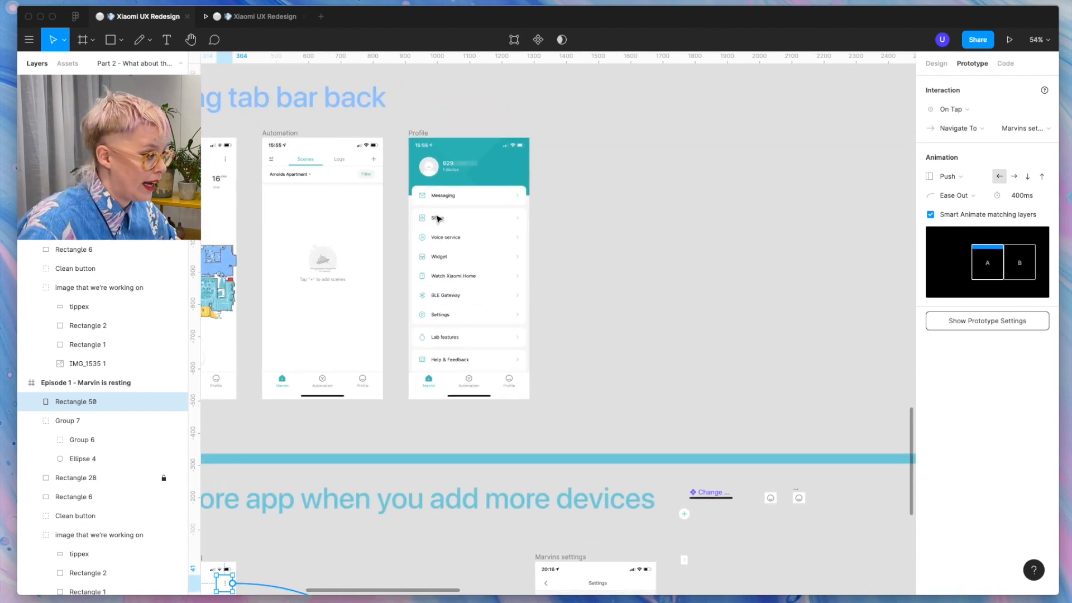
{"action": "scroll", "coordinate": [474, 258], "scroll_direction": "up", "scroll_amount": 3}
{"action": "scroll", "coordinate": [474, 257], "scroll_direction": "up", "scroll_amount": 5}
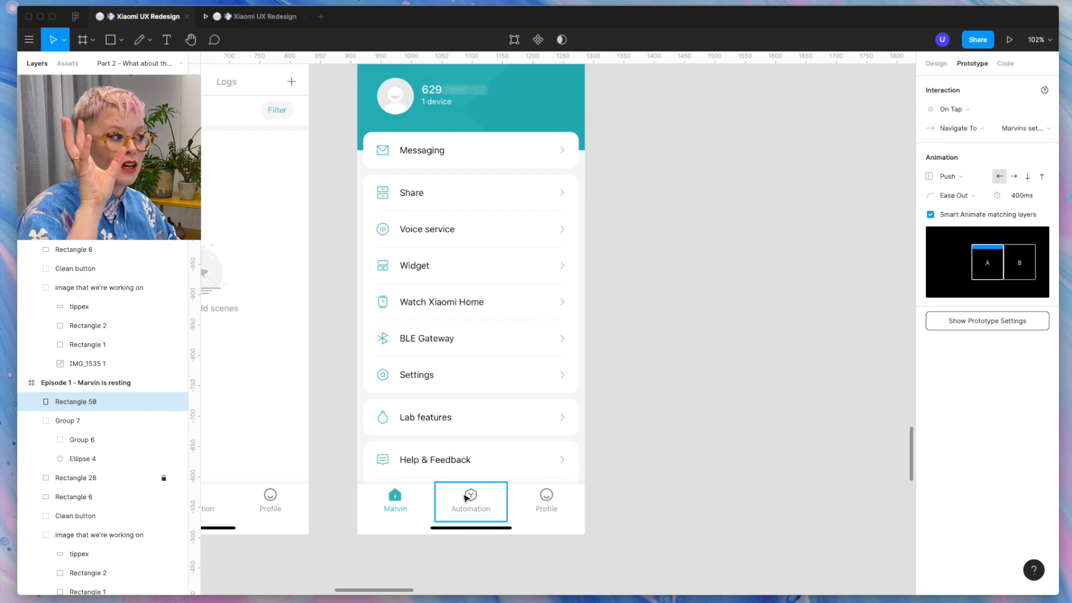
{"action": "scroll", "coordinate": [466, 498], "scroll_direction": "left", "scroll_amount": 3}
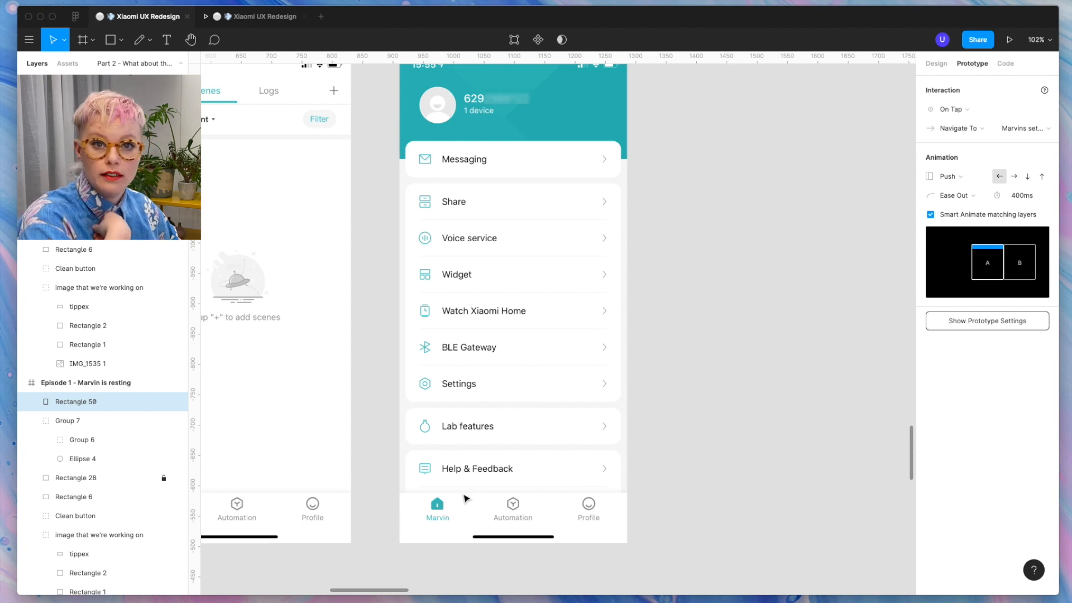
{"action": "scroll", "coordinate": [642, 519], "scroll_direction": "down", "scroll_amount": 10}
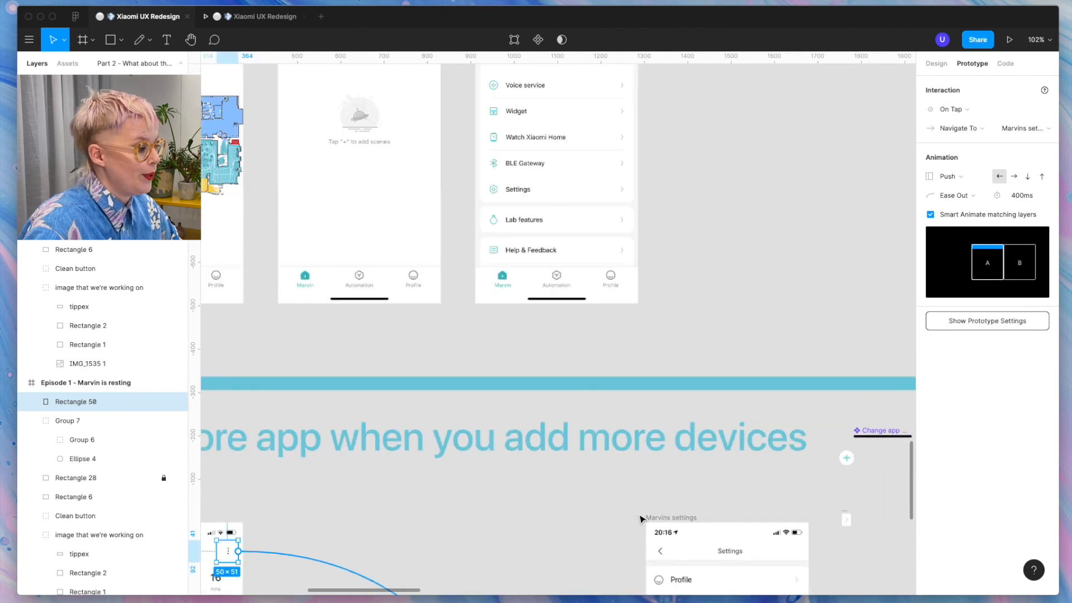
{"action": "scroll", "coordinate": [653, 374], "scroll_direction": "left", "scroll_amount": 5}
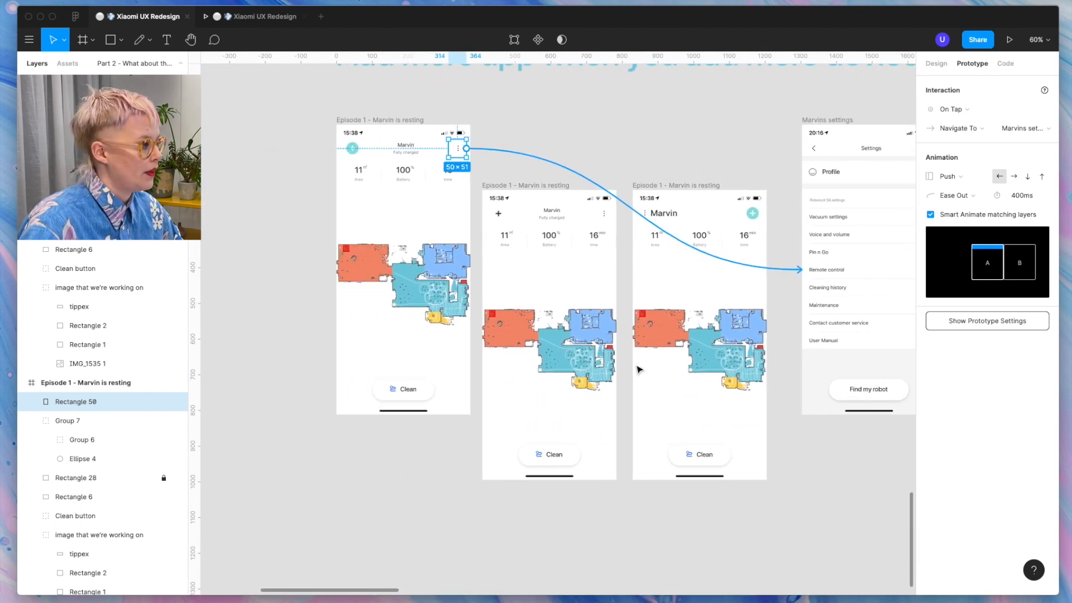
{"action": "scroll", "coordinate": [459, 140], "scroll_direction": "up", "scroll_amount": 5}
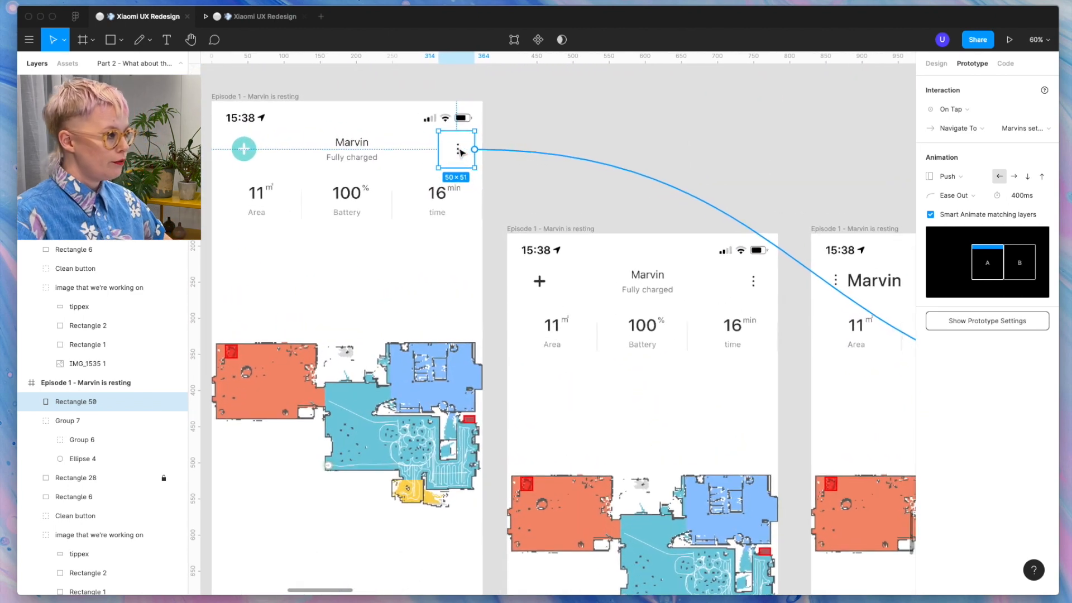
Link the 375 × 89 header of the Marvins settings frame back to the first Marvin is resting frame.
{"action": "scroll", "coordinate": [461, 152], "scroll_direction": "down", "scroll_amount": 3}
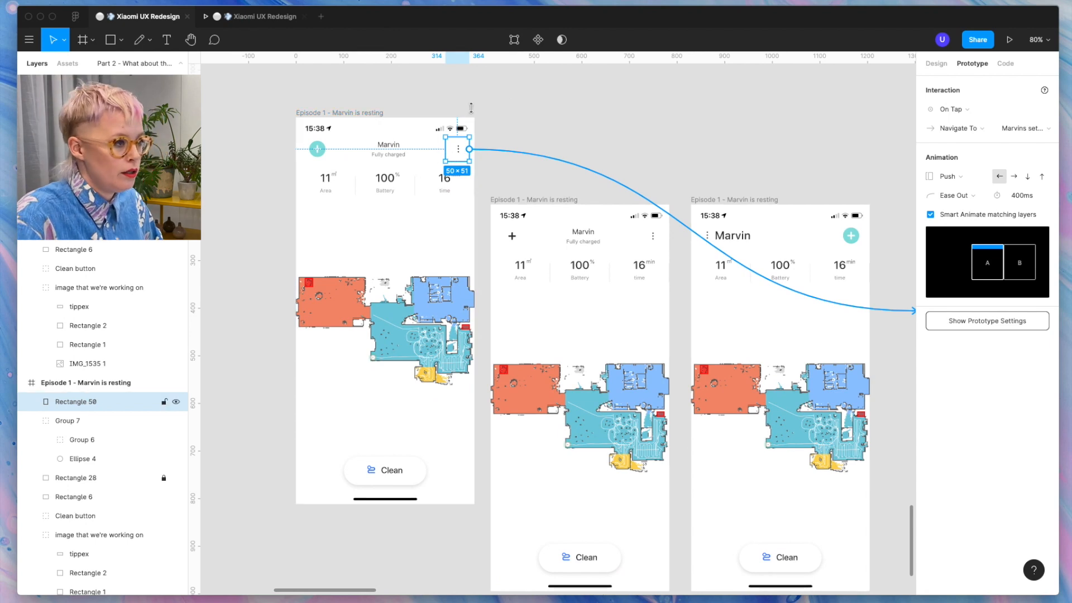
{"action": "scroll", "coordinate": [723, 153], "scroll_direction": "right", "scroll_amount": 5}
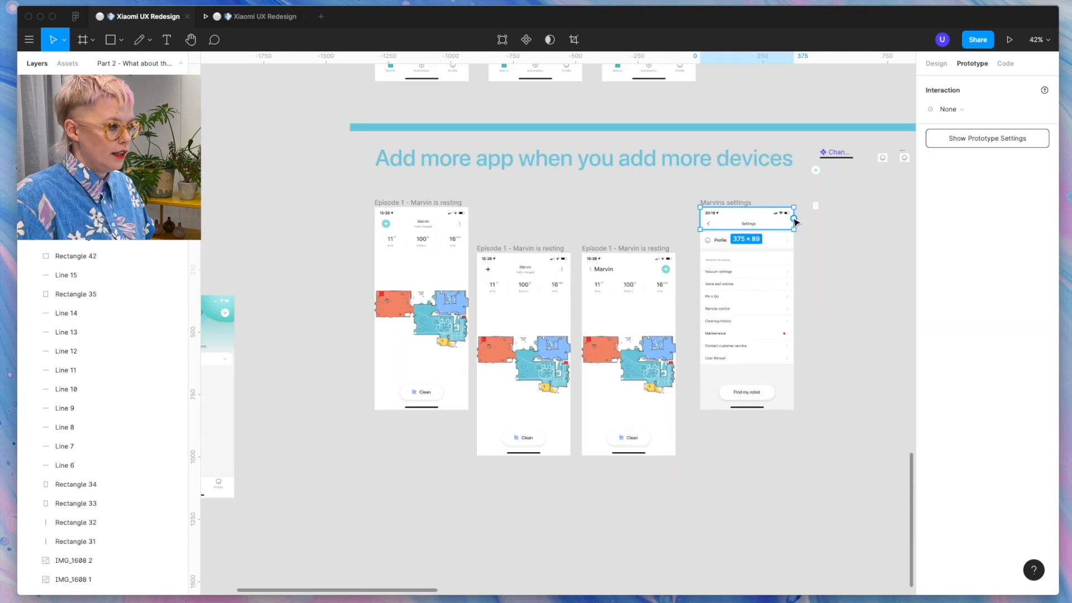
{"action": "left_click_drag", "start_coordinate": [793, 219], "coordinate": [435, 253]}
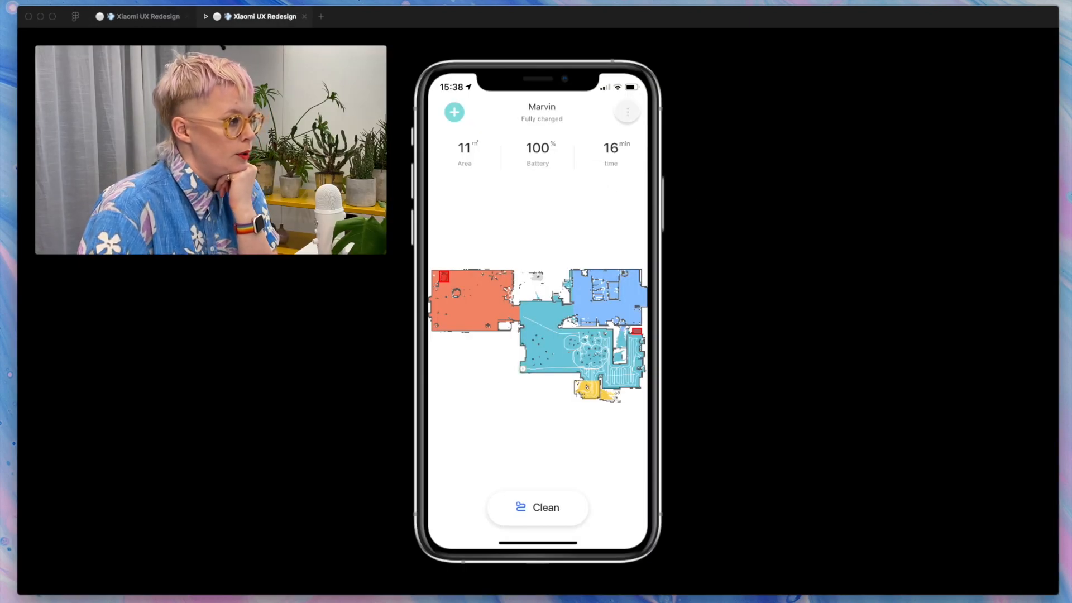
Test the overflow menu and back navigation between the Marvin screen and Settings in the prototype preview.
{"action": "left_click", "coordinate": [627, 111]}
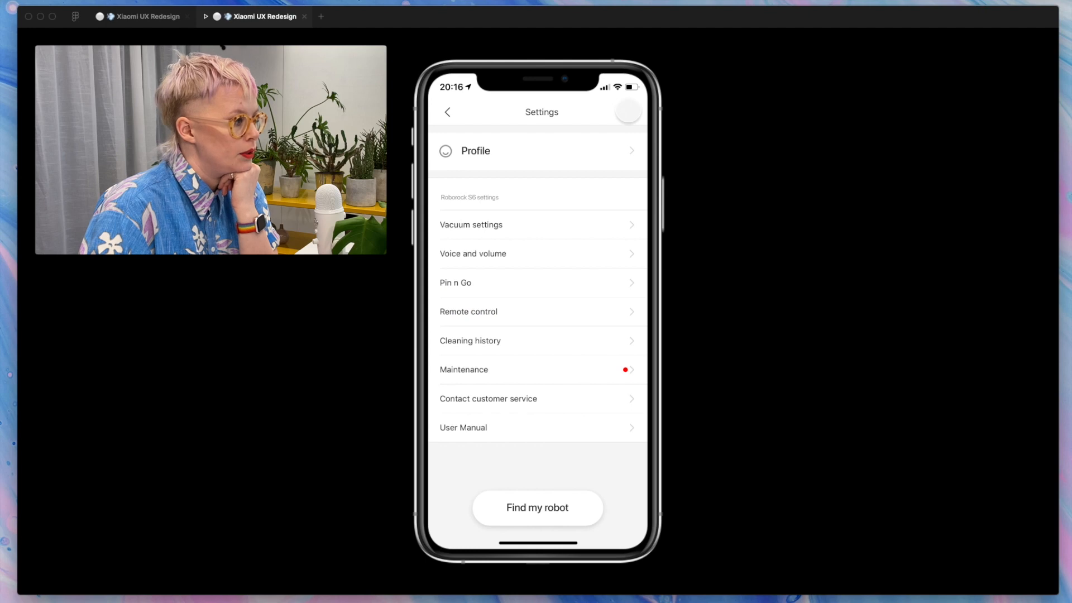
{"action": "left_click", "coordinate": [148, 17]}
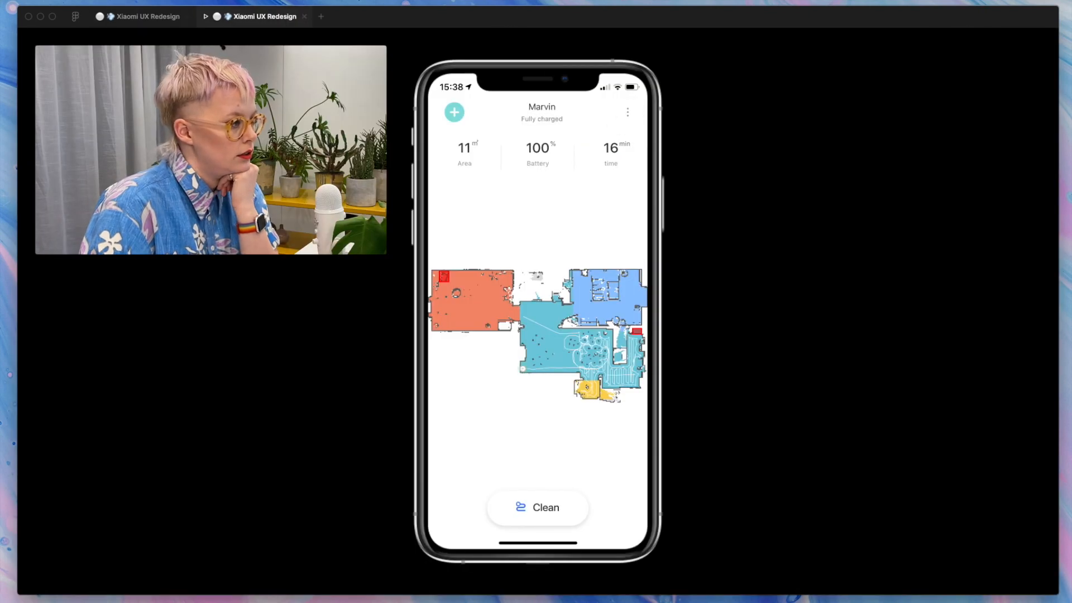
{"action": "left_click", "coordinate": [630, 112]}
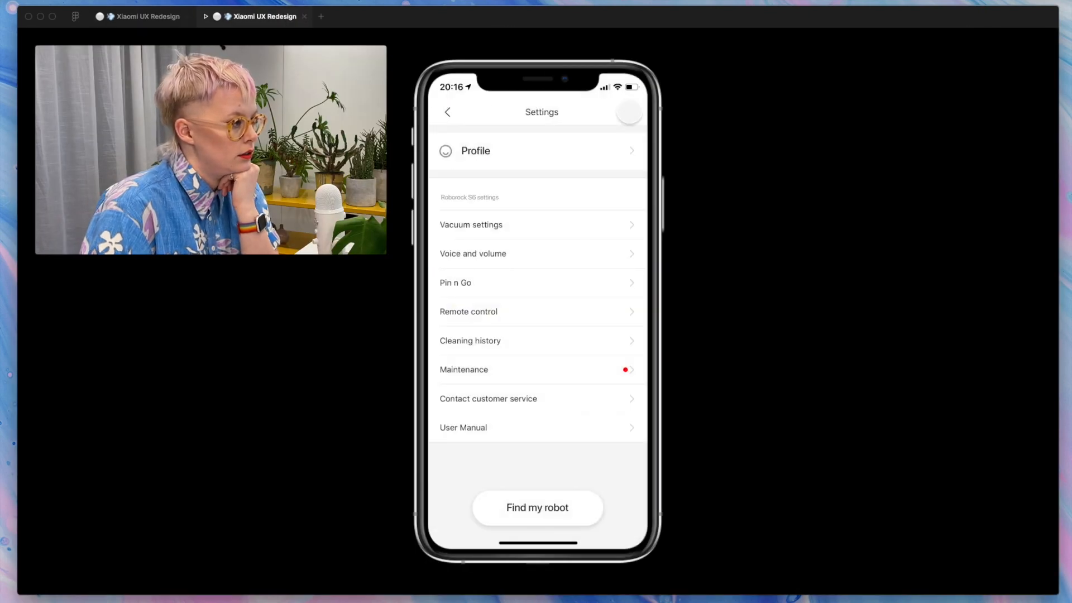
{"action": "left_click", "coordinate": [448, 112]}
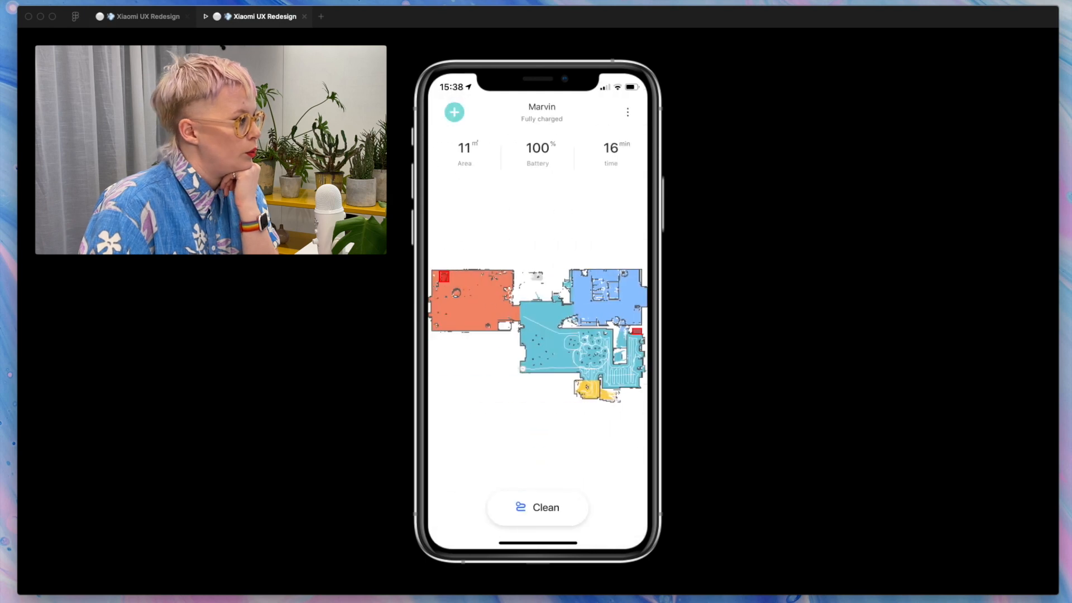
Return to the design file and inspect the interaction and animation of the Marvins settings header.
{"action": "left_click", "coordinate": [124, 18]}
{"action": "left_click", "coordinate": [706, 273]}
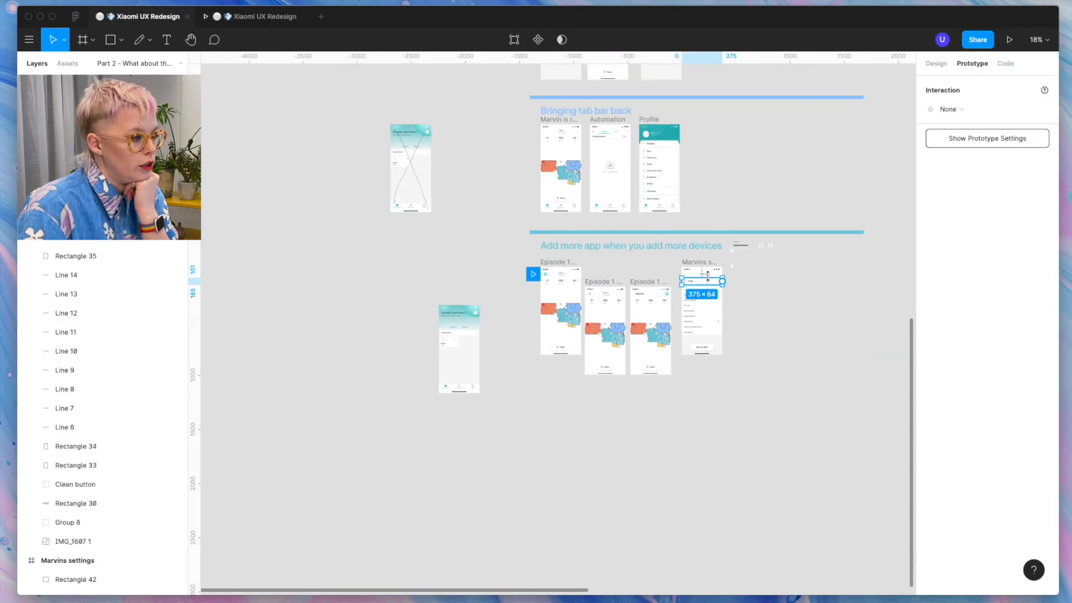
{"action": "scroll", "coordinate": [675, 315], "scroll_direction": "up", "scroll_amount": 5}
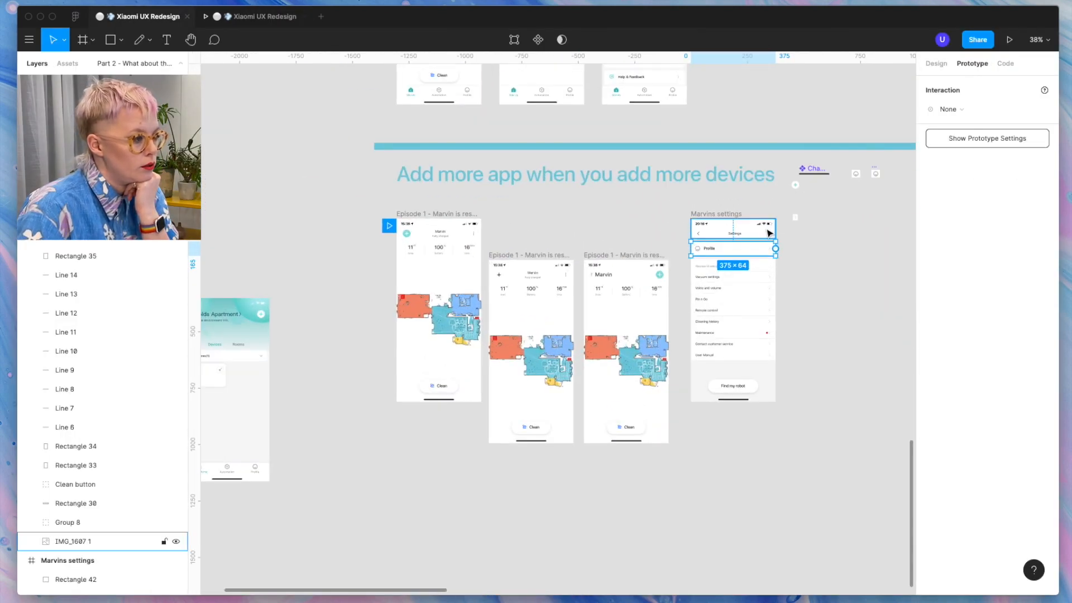
{"action": "left_click", "coordinate": [774, 228]}
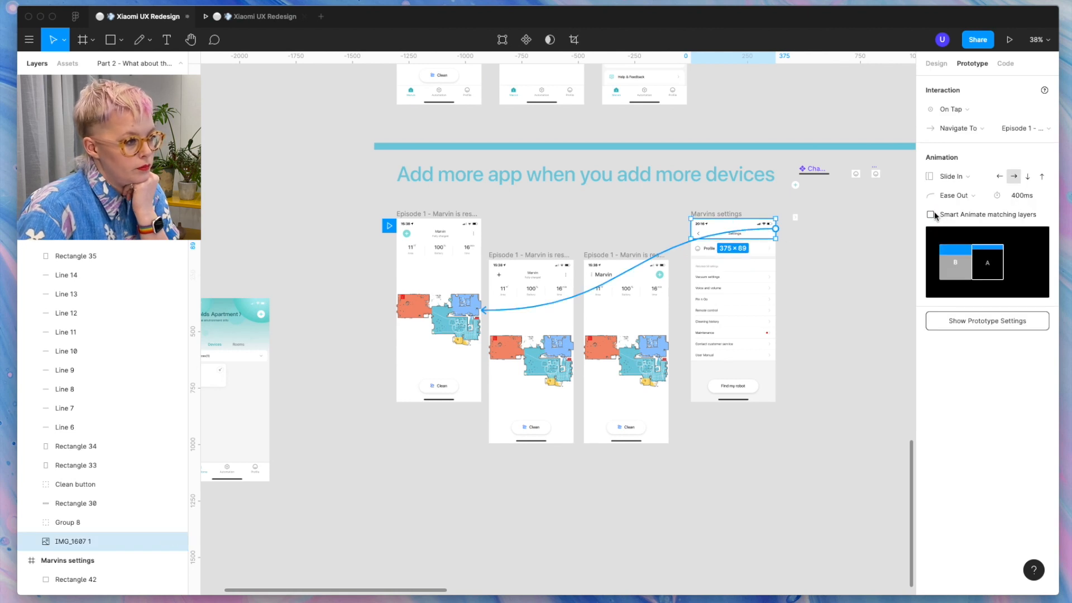
{"action": "scroll", "coordinate": [788, 310], "scroll_direction": "left", "scroll_amount": 3}
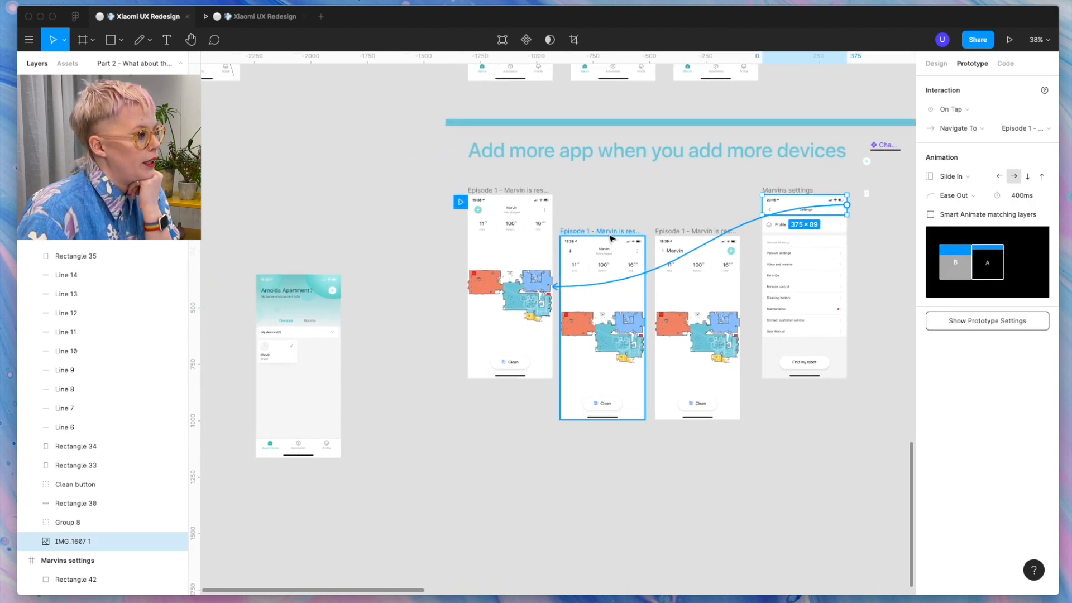
Preview the prototype from the first Marvin is resting frame, testing the overflow menu, back navigation and add button.
{"action": "left_click", "coordinate": [537, 192]}
{"action": "left_click", "coordinate": [1008, 40]}
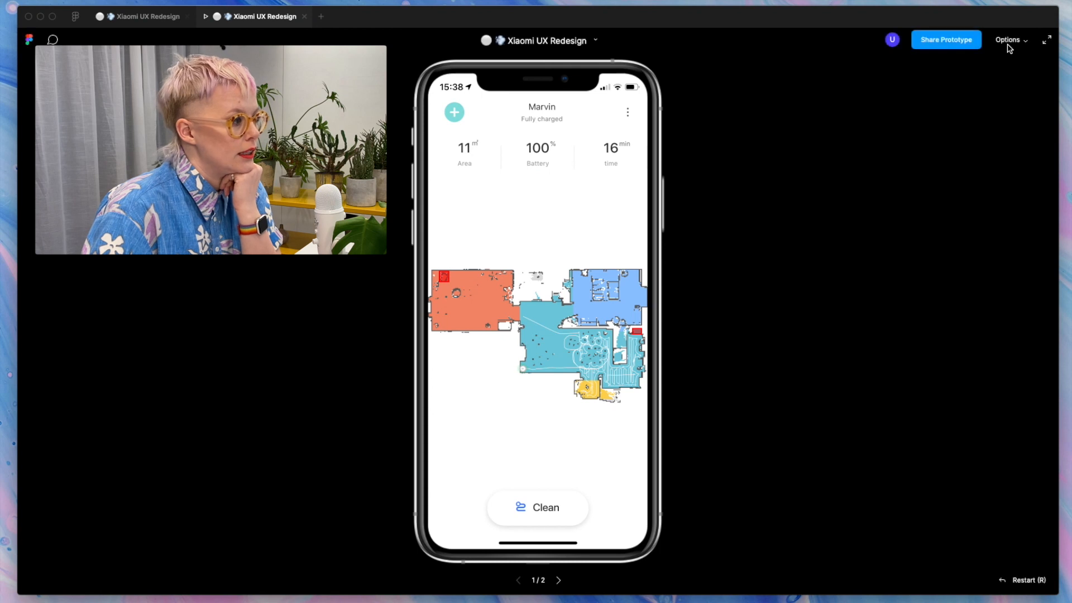
{"action": "left_click", "coordinate": [628, 114]}
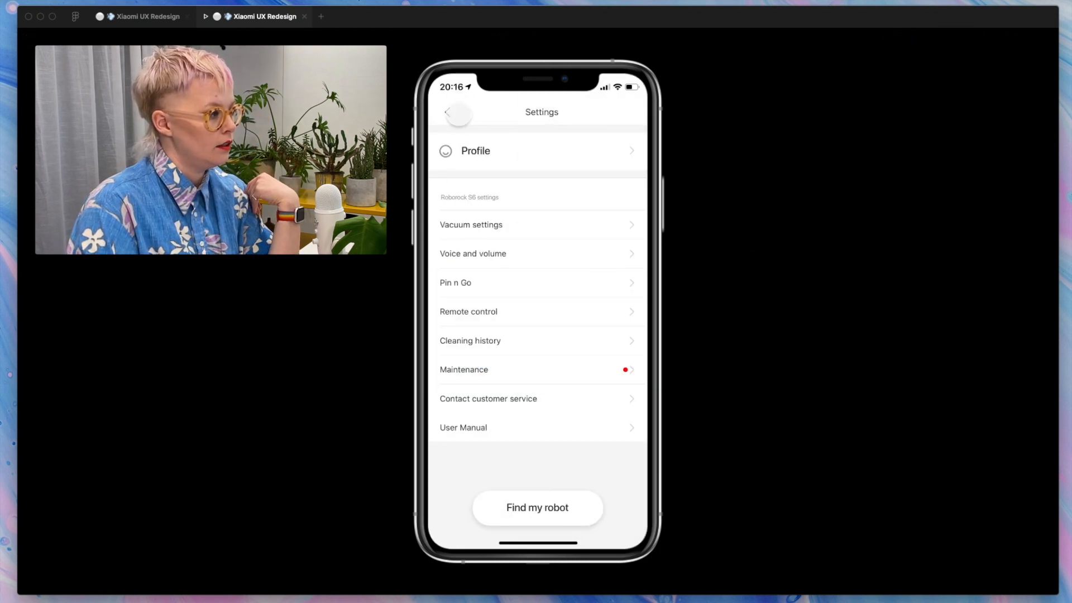
{"action": "left_click", "coordinate": [452, 113]}
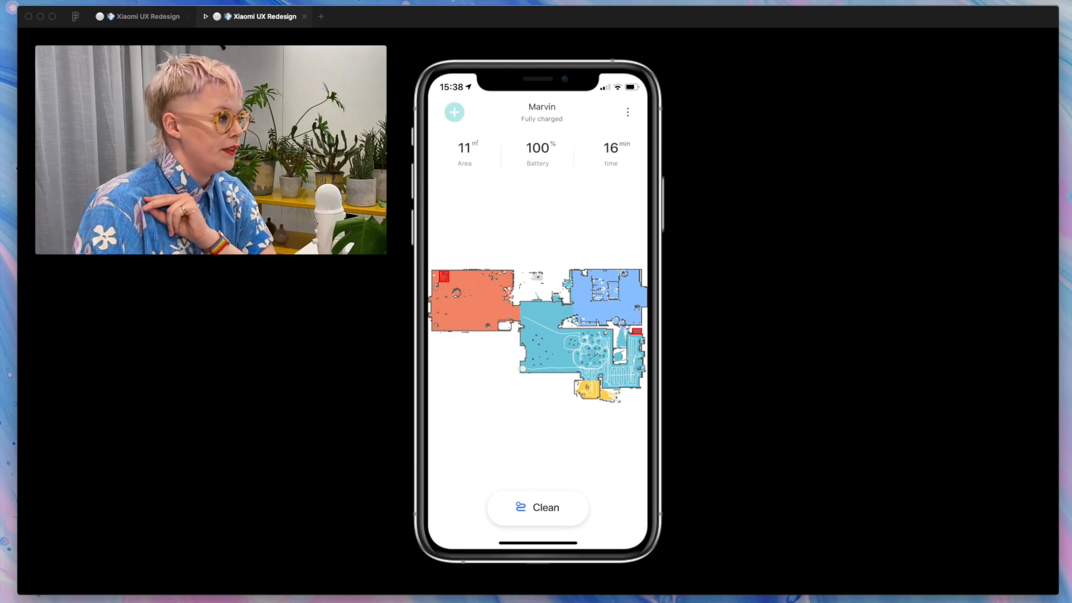
{"action": "left_click", "coordinate": [454, 112]}
{"action": "left_click", "coordinate": [140, 16]}
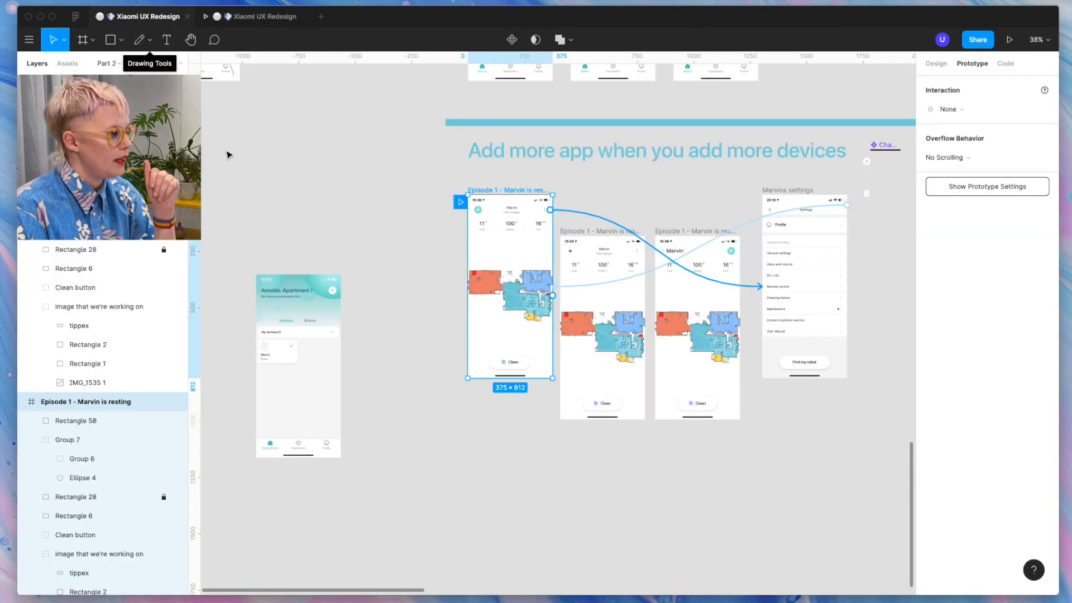
Move the Apartment home frame farther from the add-devices frames to free the space beside them.
{"action": "scroll", "coordinate": [408, 286], "scroll_direction": "down", "scroll_amount": 5}
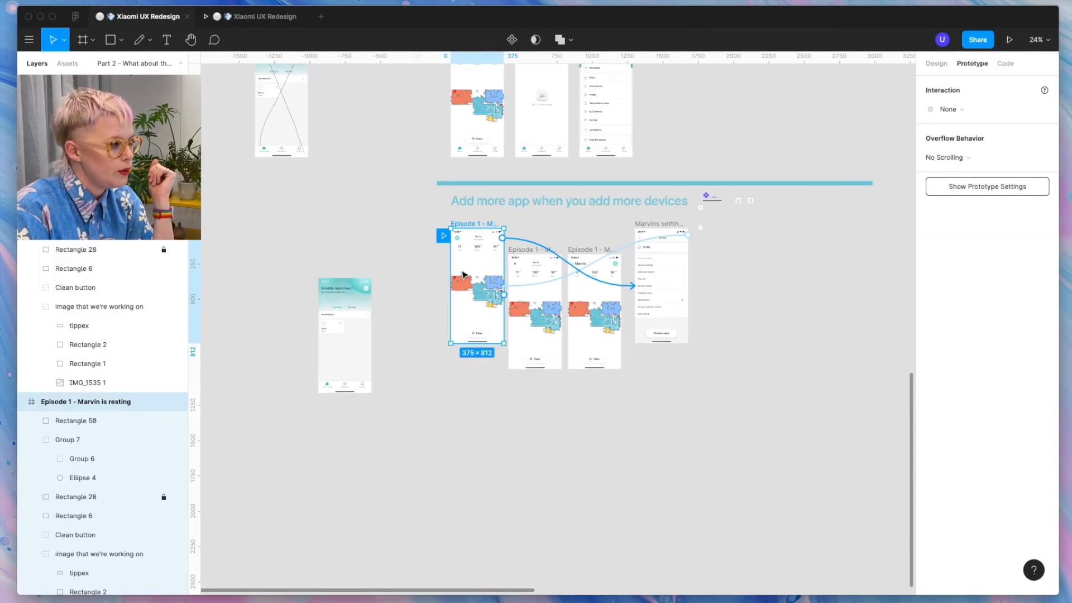
{"action": "left_click", "coordinate": [456, 458]}
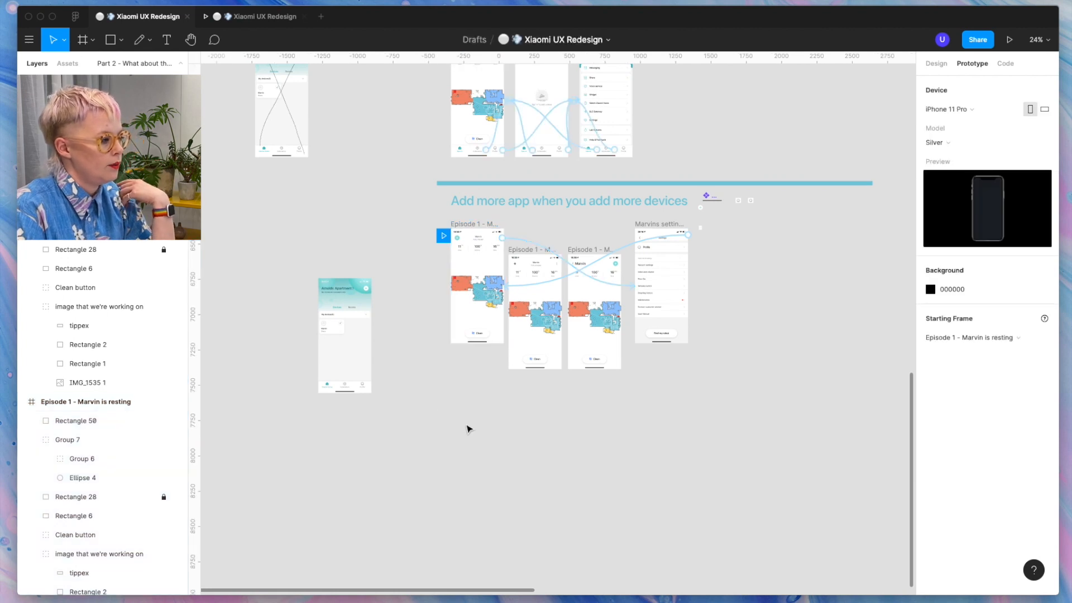
{"action": "left_click_drag", "start_coordinate": [337, 350], "coordinate": [216, 353]}
Place a copy of the Add new product frame before the first Marvin is resting frame in the add-devices section.
{"action": "scroll", "coordinate": [408, 299], "scroll_direction": "up", "scroll_amount": 1}
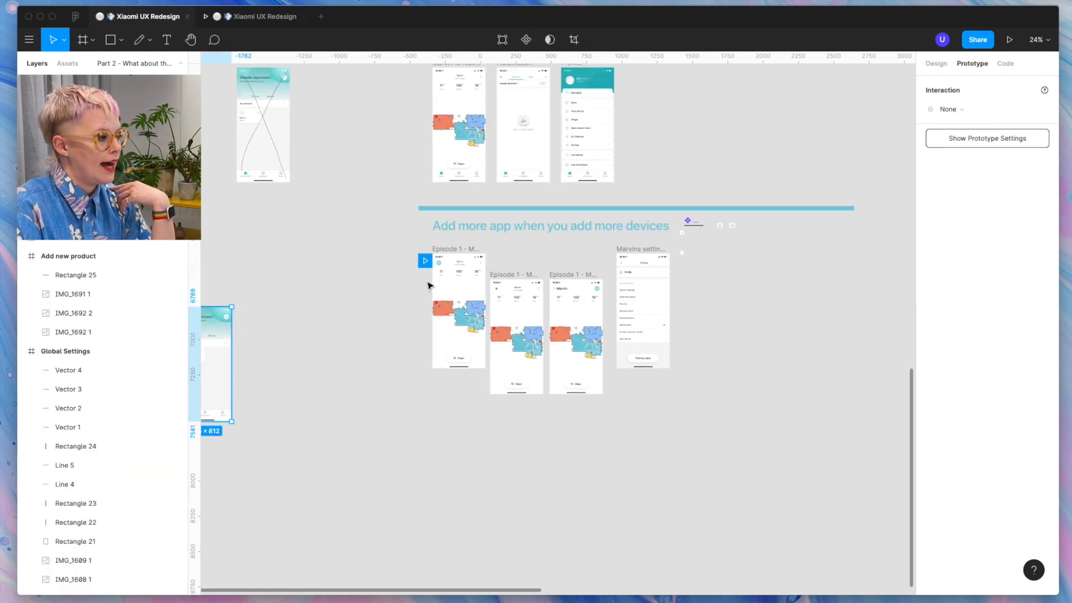
{"action": "scroll", "coordinate": [428, 286], "scroll_direction": "up", "scroll_amount": 5}
{"action": "scroll", "coordinate": [453, 253], "scroll_direction": "down", "scroll_amount": 5}
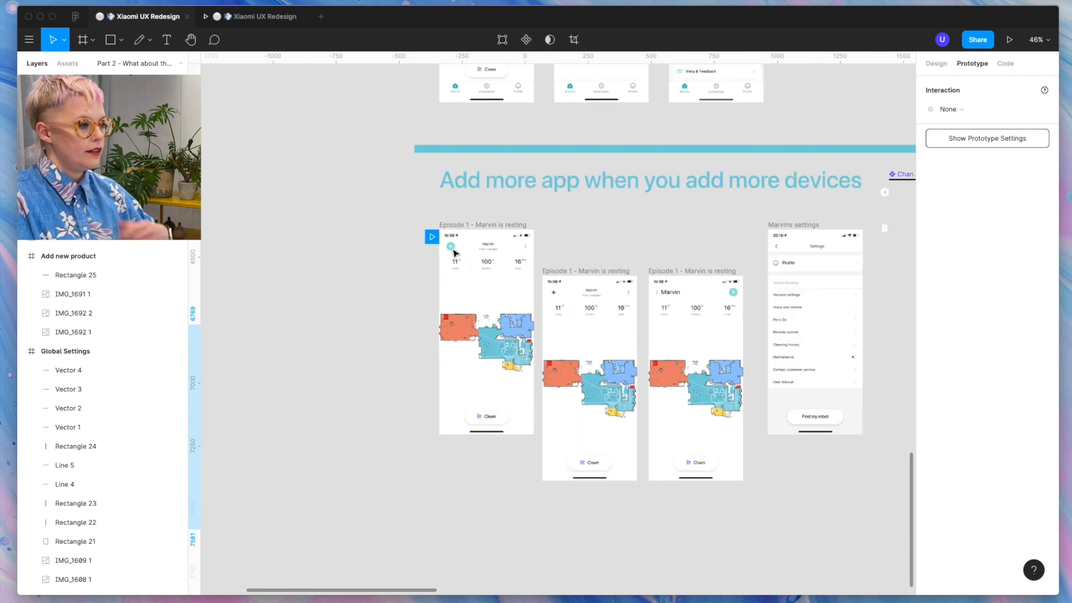
{"action": "scroll", "coordinate": [453, 273], "scroll_direction": "up", "scroll_amount": 12}
{"action": "scroll", "coordinate": [453, 274], "scroll_direction": "right", "scroll_amount": 5}
{"action": "scroll", "coordinate": [453, 274], "scroll_direction": "right", "scroll_amount": 15}
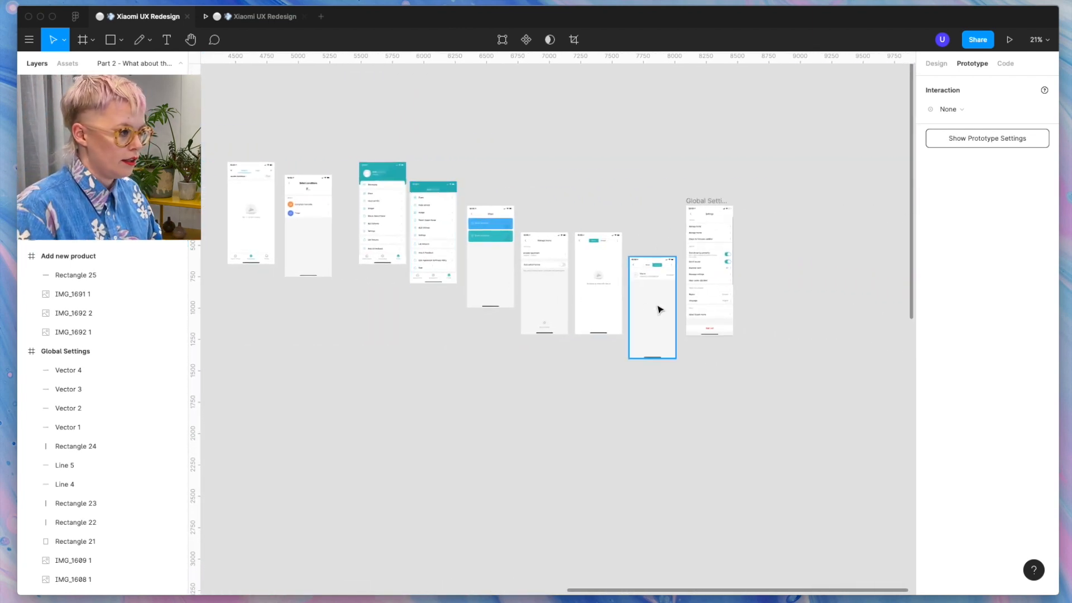
{"action": "left_click_drag", "start_coordinate": [660, 310], "coordinate": [384, 597]}
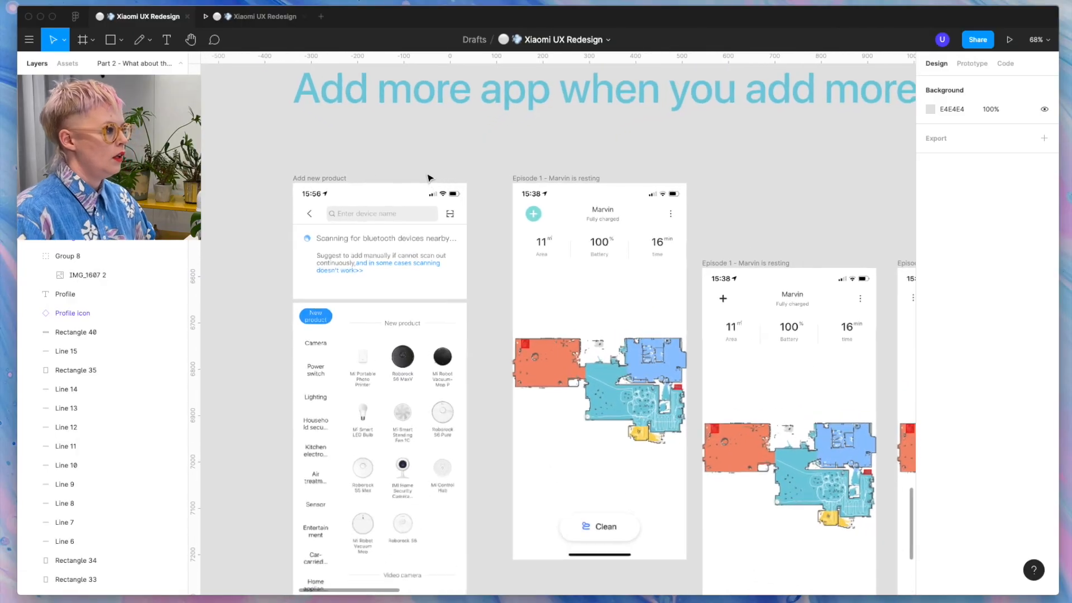
Space the Add new product, three Marvin is resting and Marvins settings frames evenly in the horizontal direction.
{"action": "scroll", "coordinate": [427, 177], "scroll_direction": "up", "scroll_amount": 5}
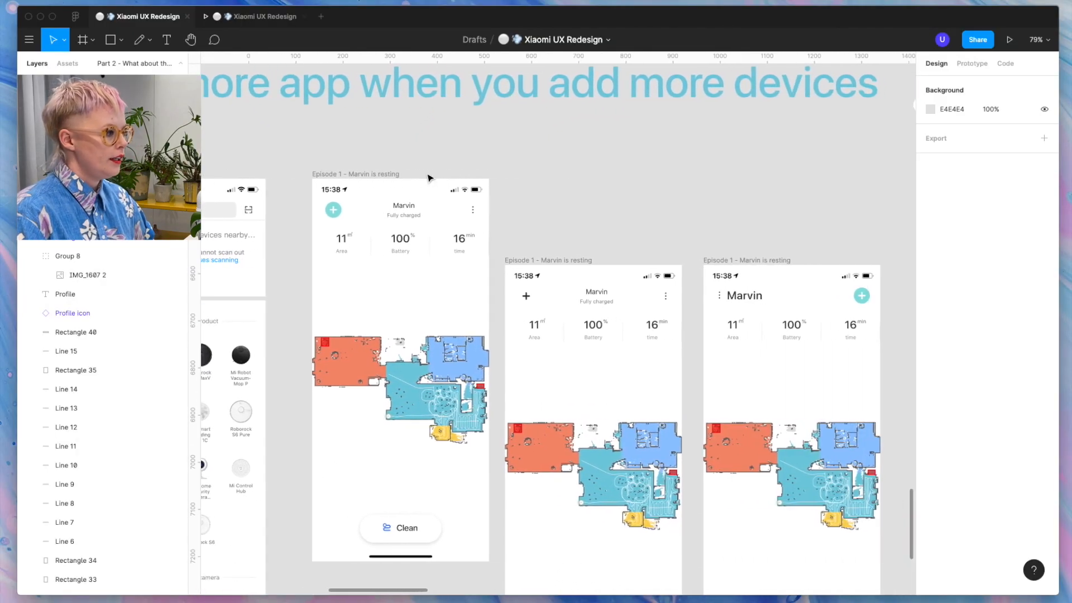
{"action": "scroll", "coordinate": [428, 178], "scroll_direction": "right", "scroll_amount": 2}
{"action": "scroll", "coordinate": [427, 178], "scroll_direction": "down", "scroll_amount": 5}
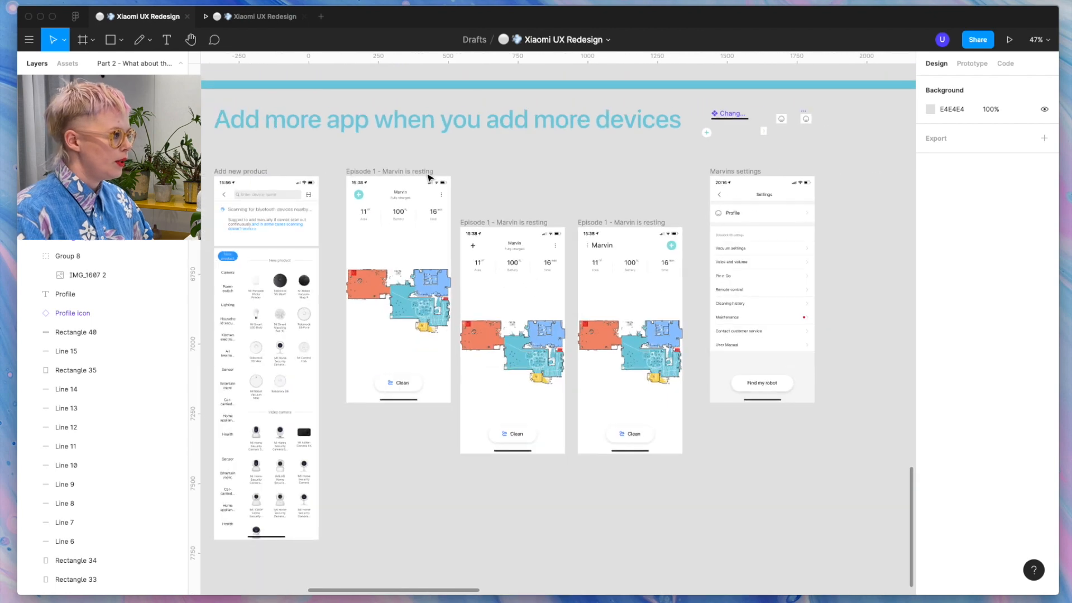
{"action": "left_click", "coordinate": [235, 170]}
{"action": "left_click", "coordinate": [369, 171], "text": "shift"}
{"action": "left_click", "coordinate": [475, 222], "text": "shift"}
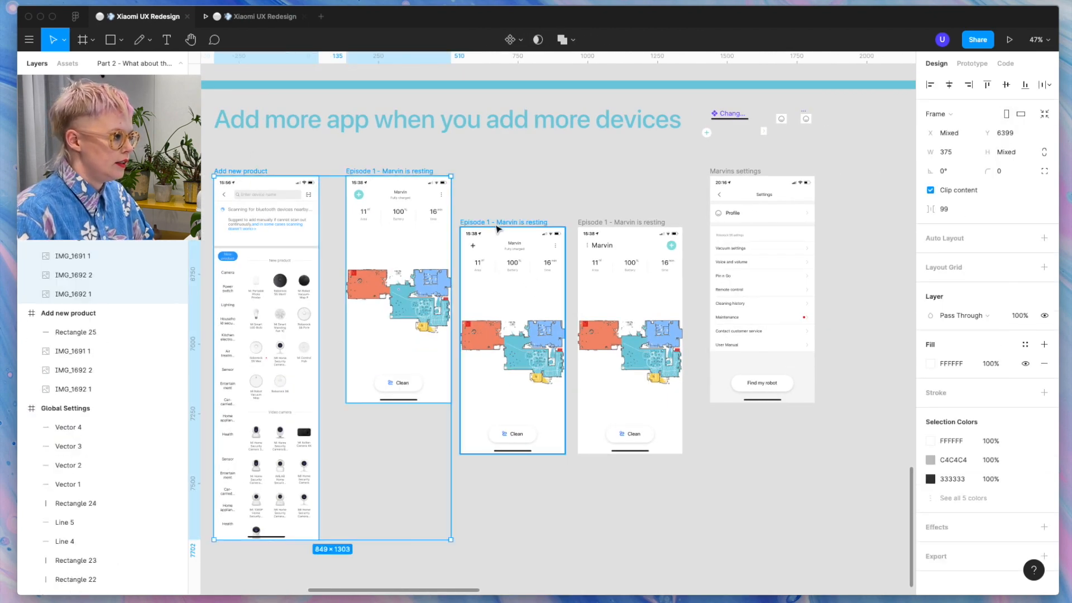
{"action": "left_click", "coordinate": [588, 222], "text": "shift"}
{"action": "left_click", "coordinate": [734, 172], "text": "shift"}
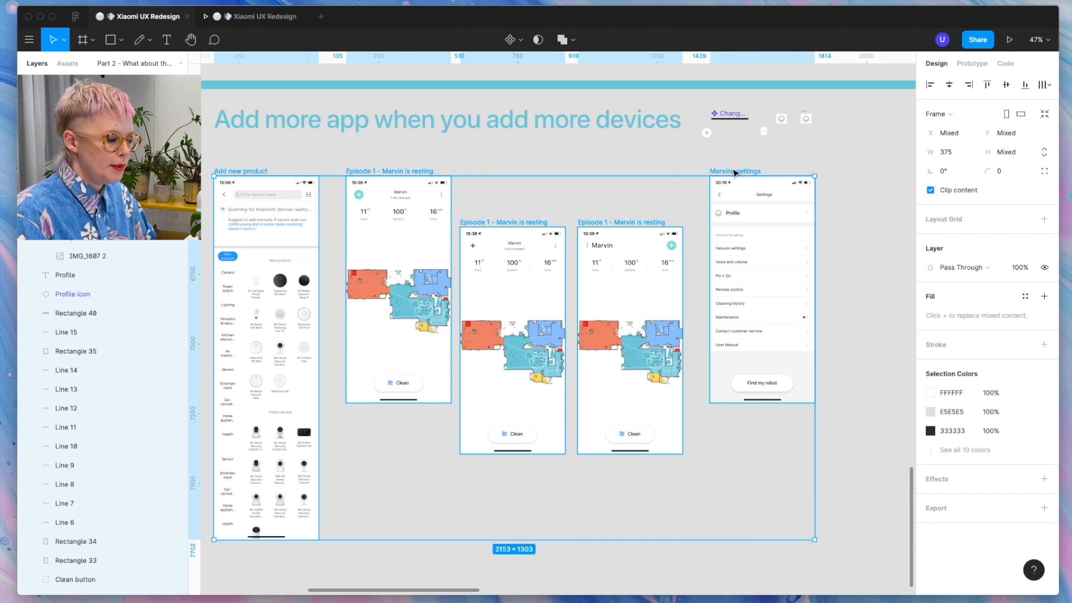
{"action": "left_click", "coordinate": [804, 529]}
{"action": "scroll", "coordinate": [804, 529], "scroll_direction": "left", "scroll_amount": 2}
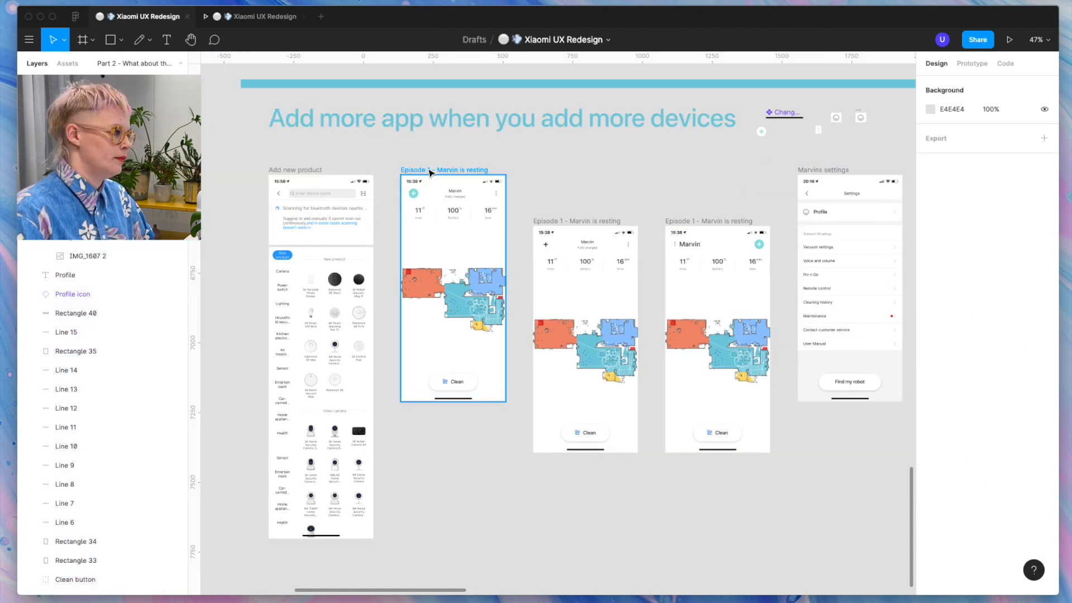
Run the prototype from the first Marvin is resting frame and test Settings, its Profile row and the back navigation.
{"action": "left_click", "coordinate": [431, 172]}
{"action": "scroll", "coordinate": [430, 172], "scroll_direction": "down", "scroll_amount": 3}
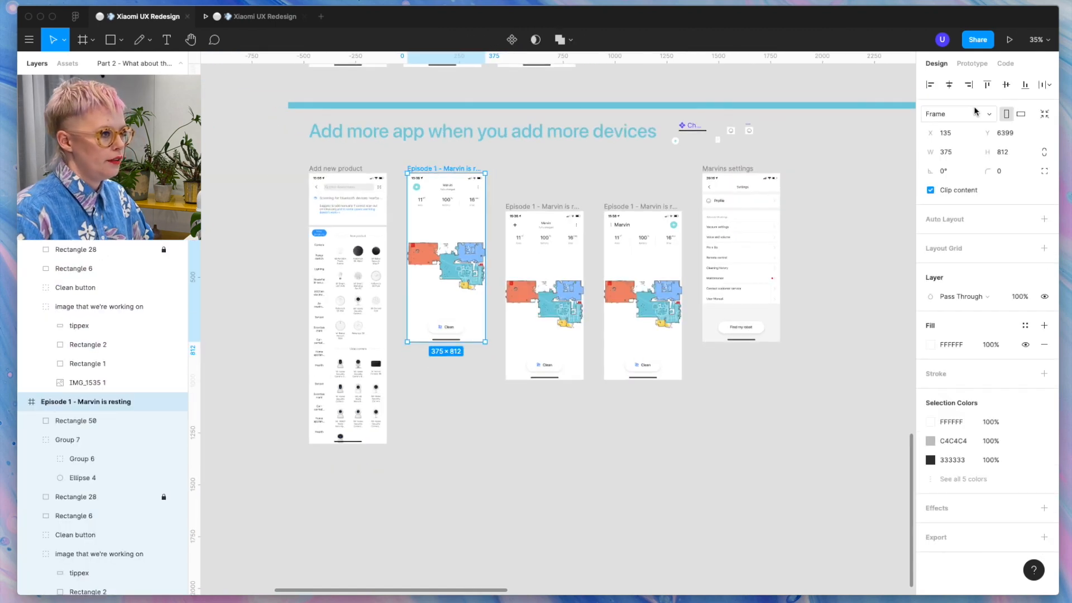
{"action": "left_click", "coordinate": [971, 63]}
{"action": "left_click", "coordinate": [1011, 43]}
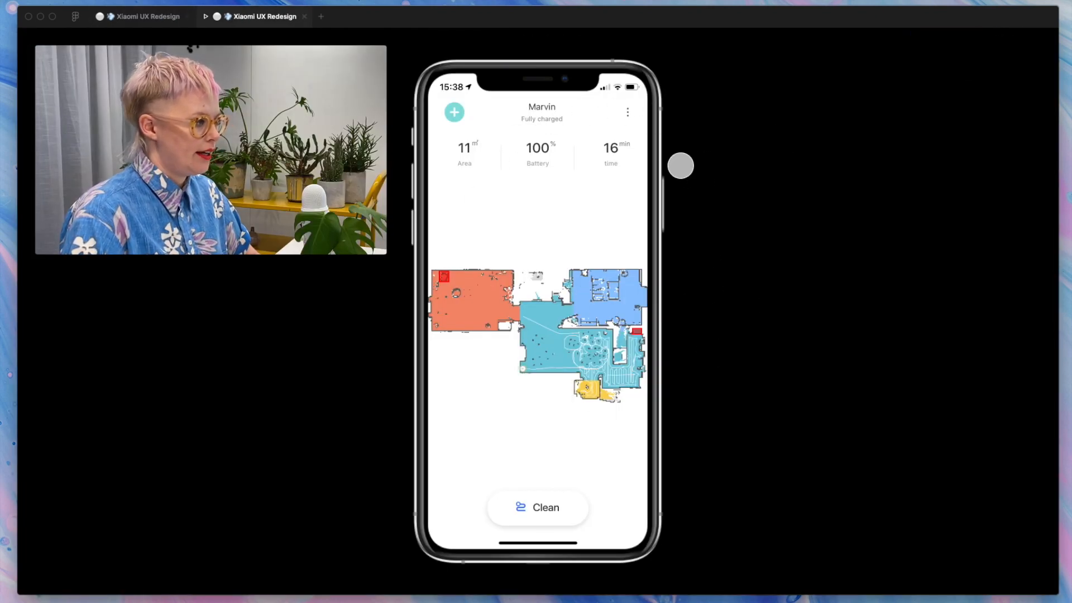
{"action": "left_click", "coordinate": [628, 111]}
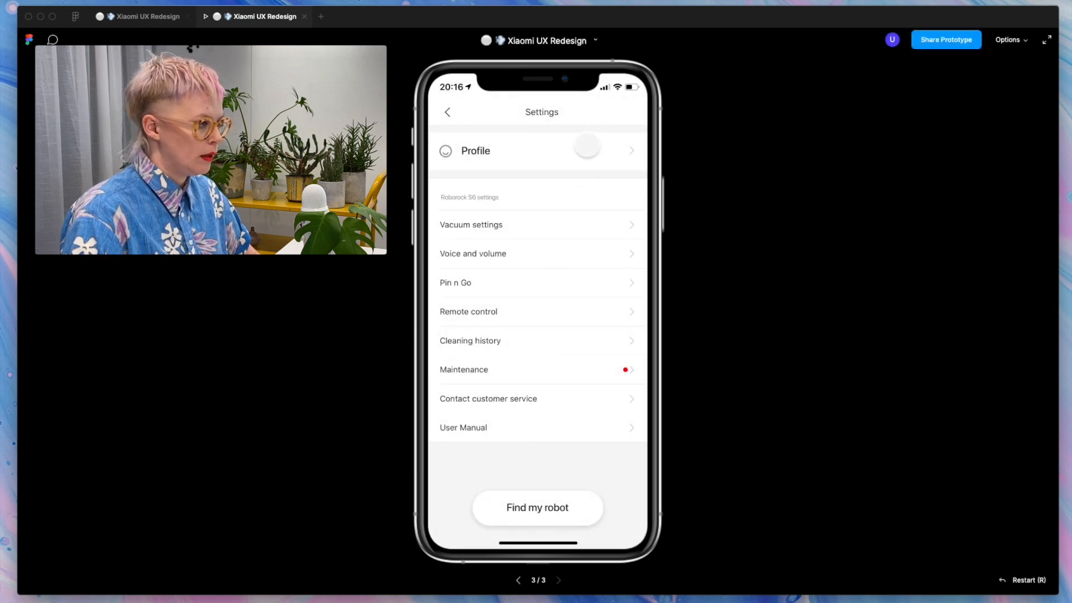
{"action": "left_click", "coordinate": [594, 152]}
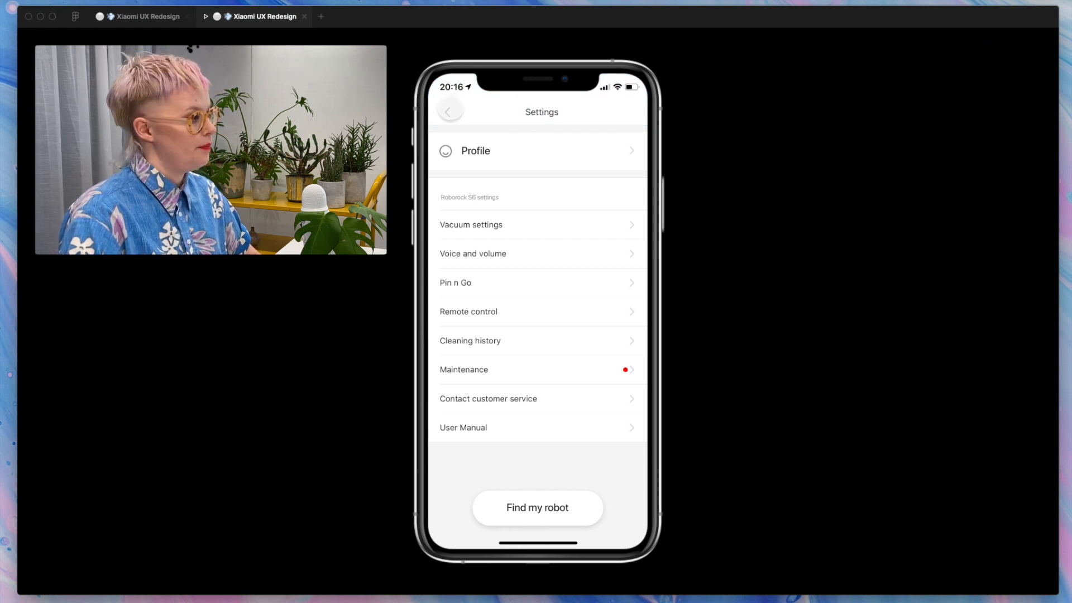
{"action": "left_click", "coordinate": [450, 111]}
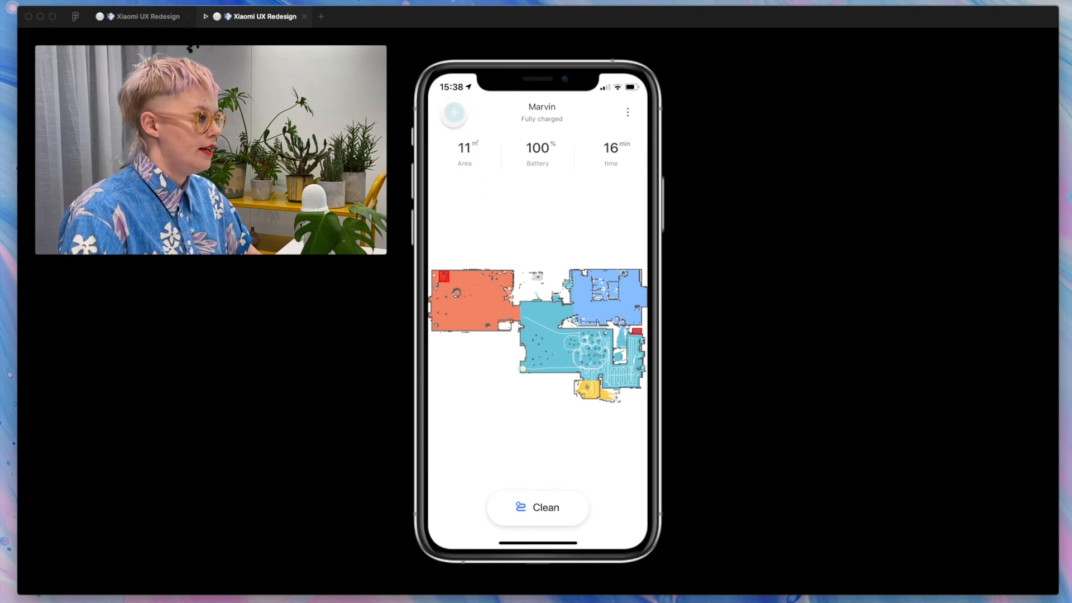
Test the add button in the preview and scroll through the Add new product list and back to its start.
{"action": "left_click", "coordinate": [454, 113]}
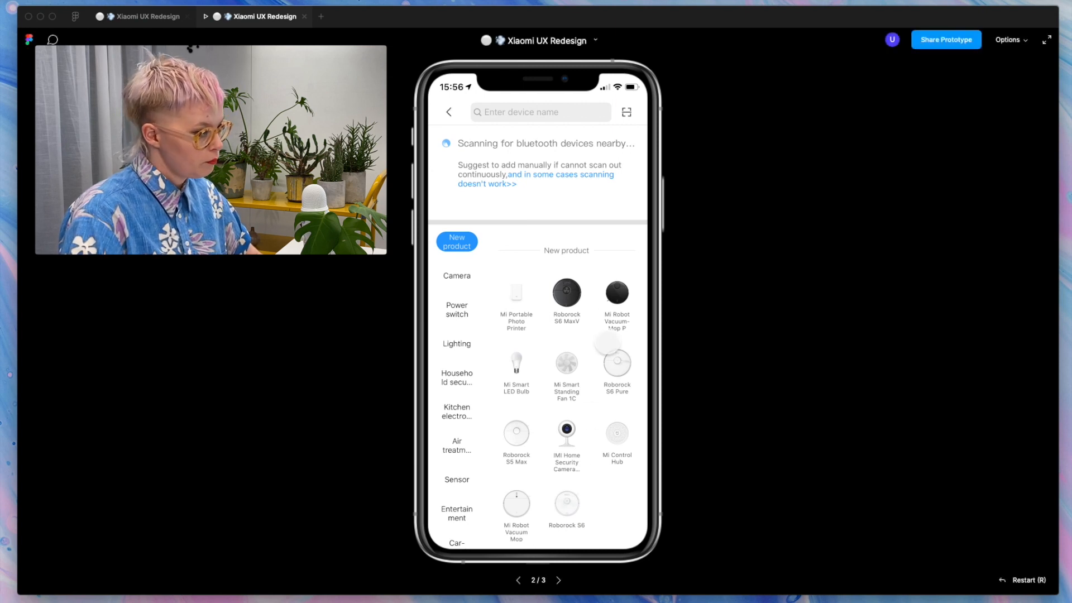
{"action": "scroll", "coordinate": [534, 325], "scroll_direction": "down", "scroll_amount": 2}
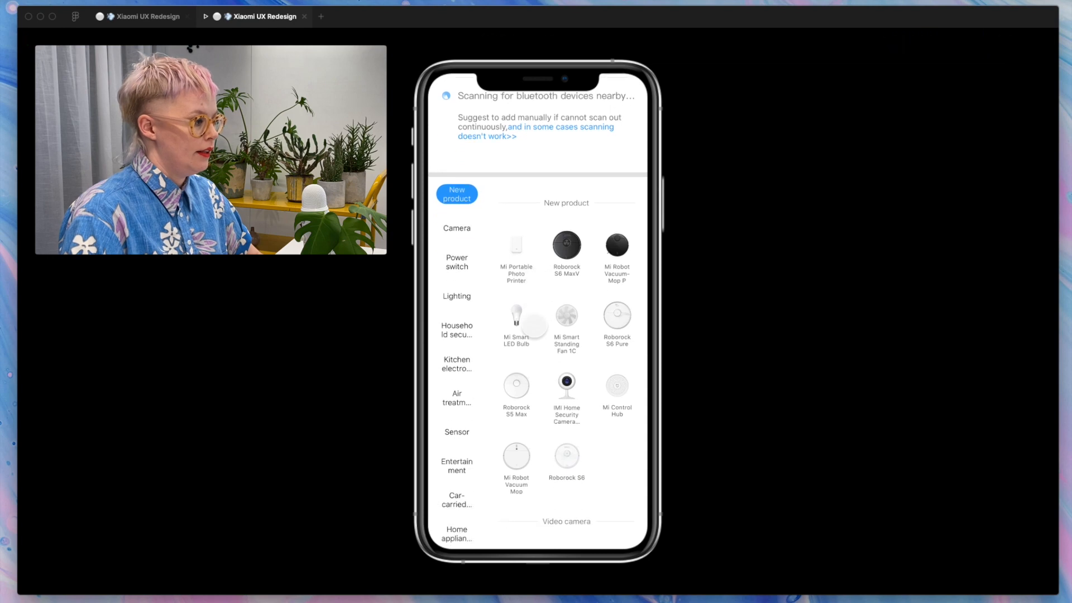
{"action": "scroll", "coordinate": [534, 325], "scroll_direction": "down", "scroll_amount": 10}
{"action": "scroll", "coordinate": [534, 327], "scroll_direction": "up", "scroll_amount": 15}
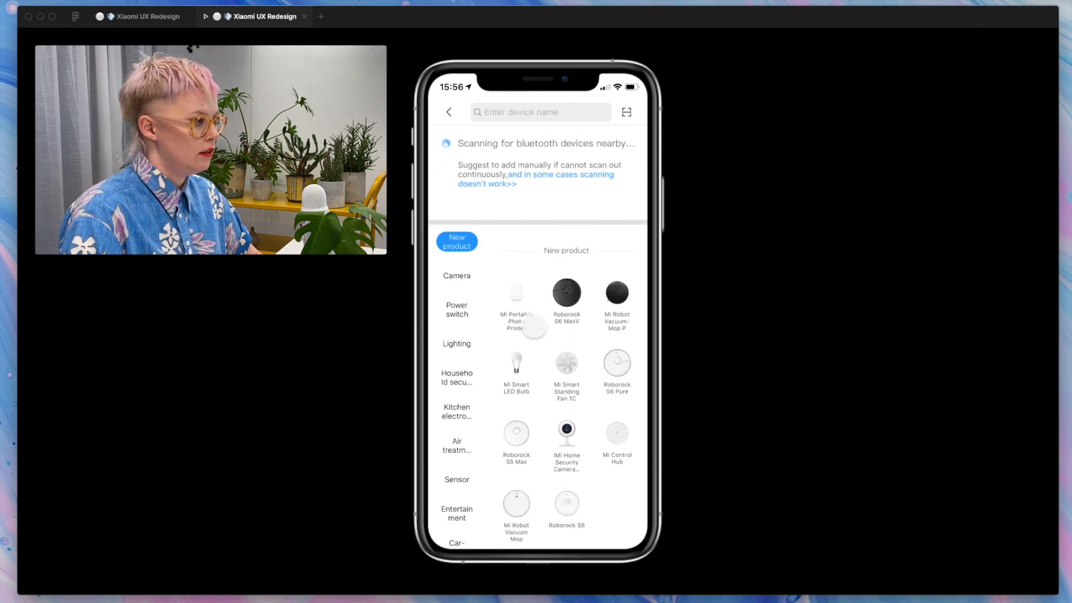
Crop the top screenshot of the Add new product frame to its 375 × 89 header, ending at the line below the search field.
{"action": "left_click", "coordinate": [143, 16]}
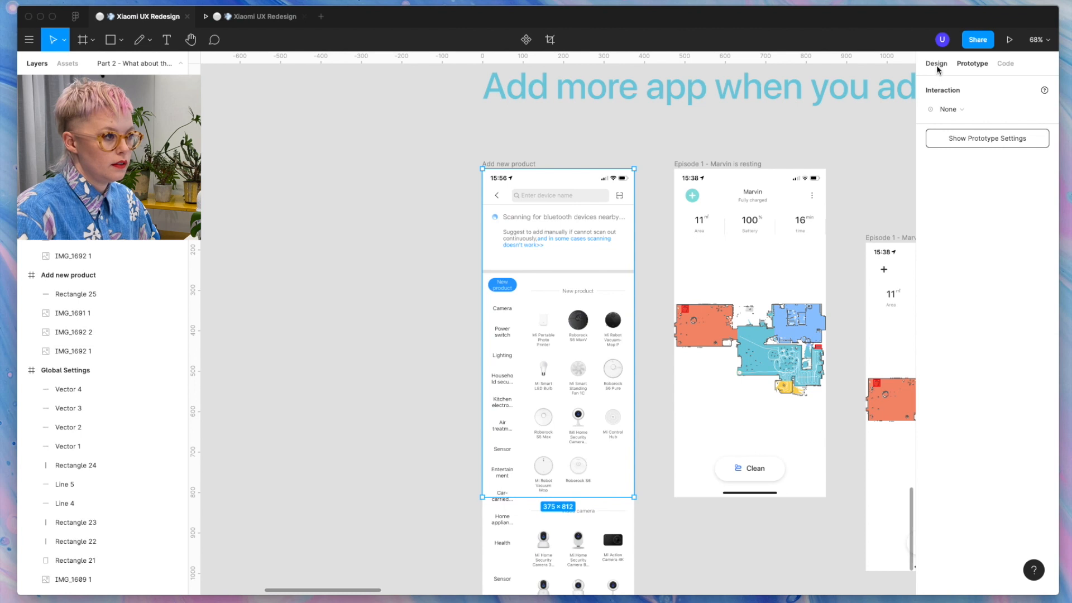
{"action": "left_click", "coordinate": [936, 63]}
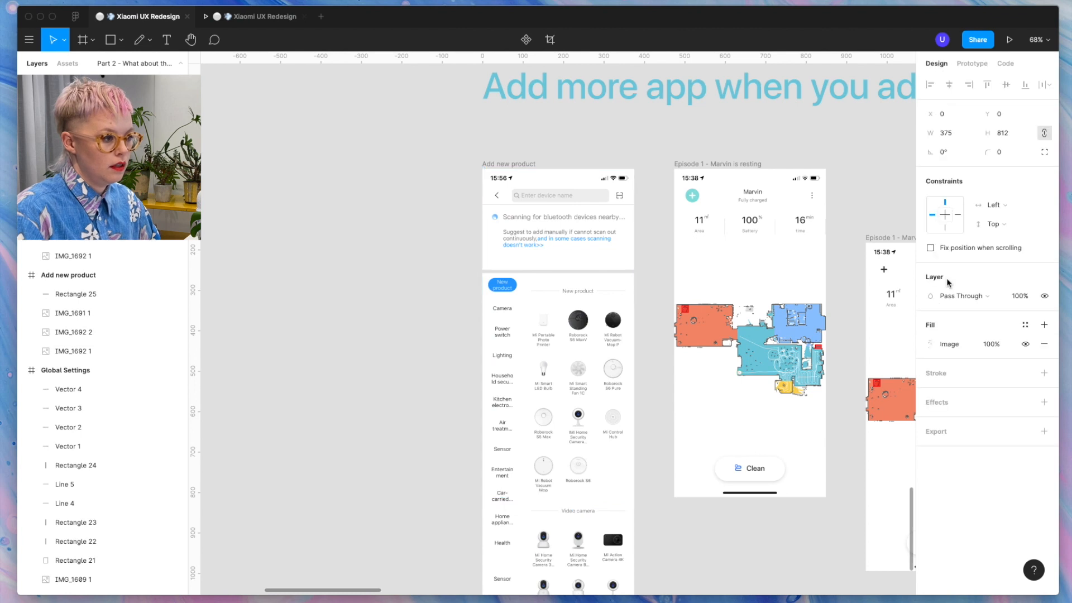
{"action": "left_click", "coordinate": [931, 345]}
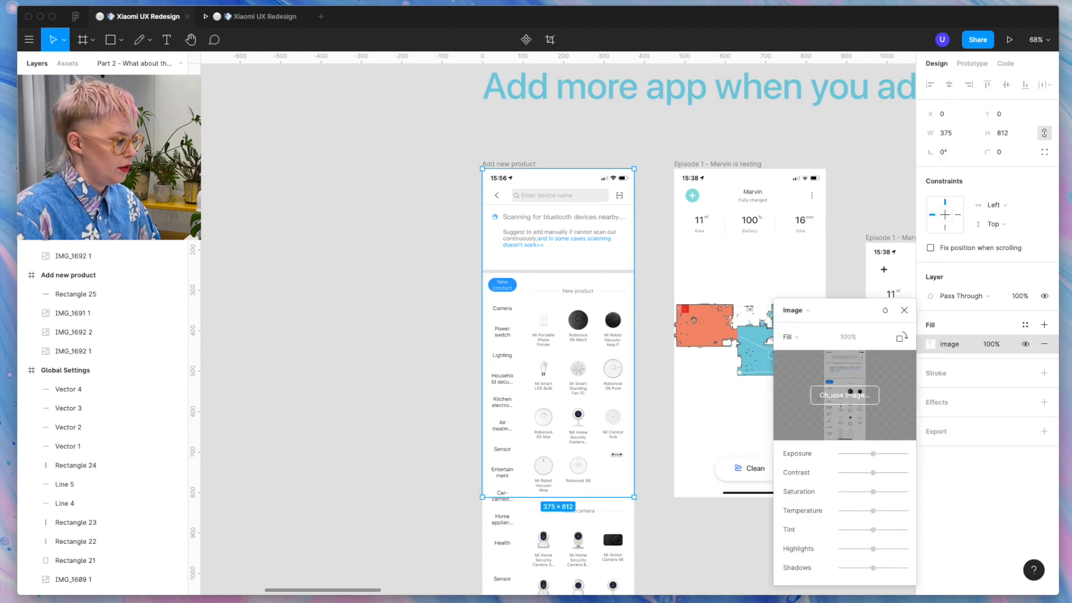
{"action": "left_click", "coordinate": [821, 335]}
{"action": "left_click", "coordinate": [801, 364]}
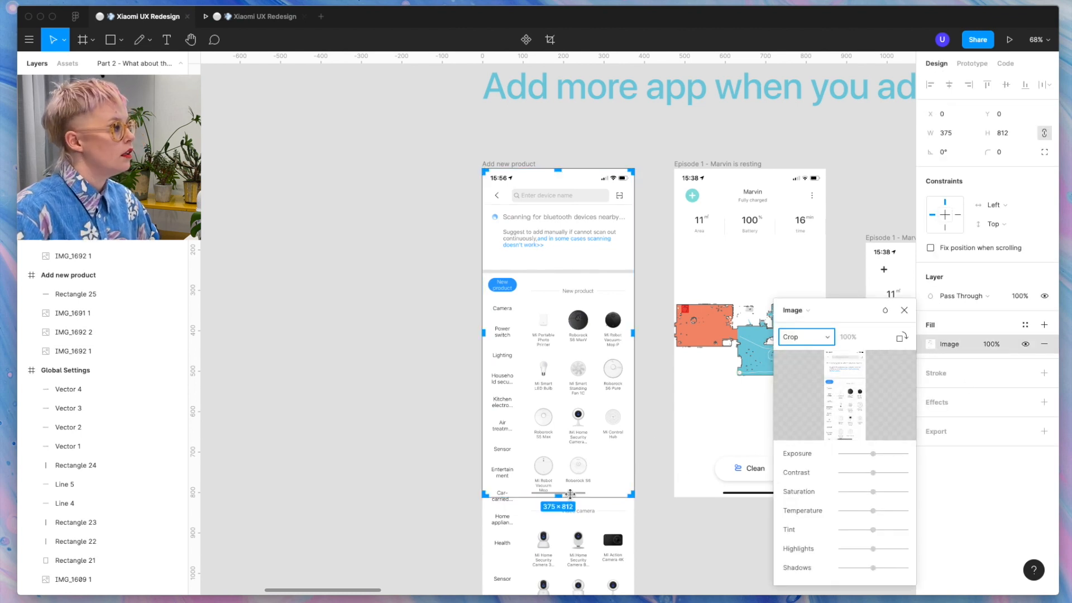
{"action": "left_click_drag", "start_coordinate": [560, 486], "coordinate": [552, 208]}
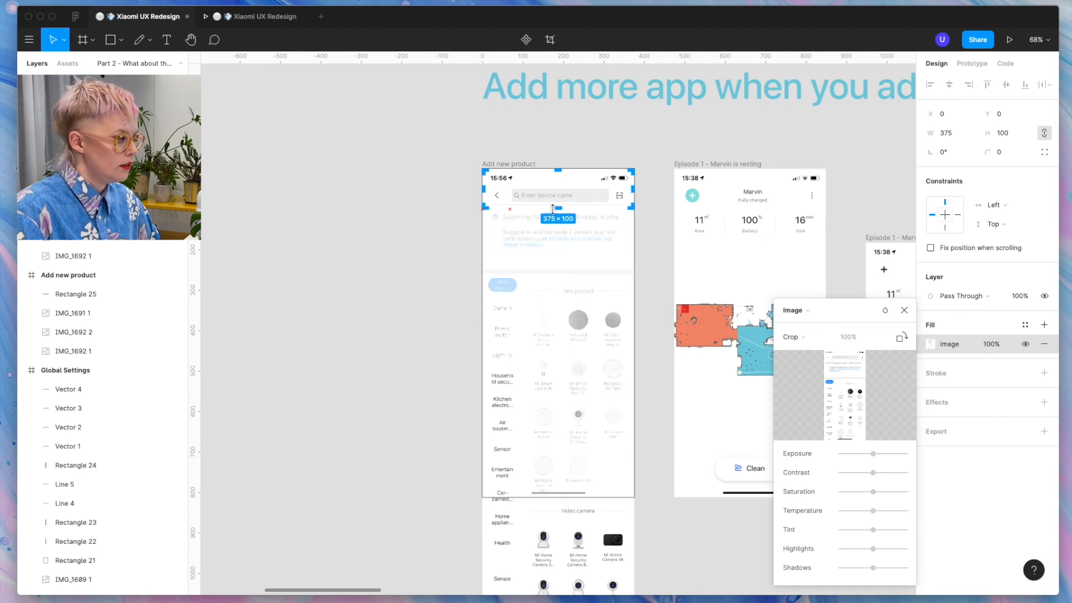
{"action": "scroll", "coordinate": [553, 208], "scroll_direction": "up", "scroll_amount": 10}
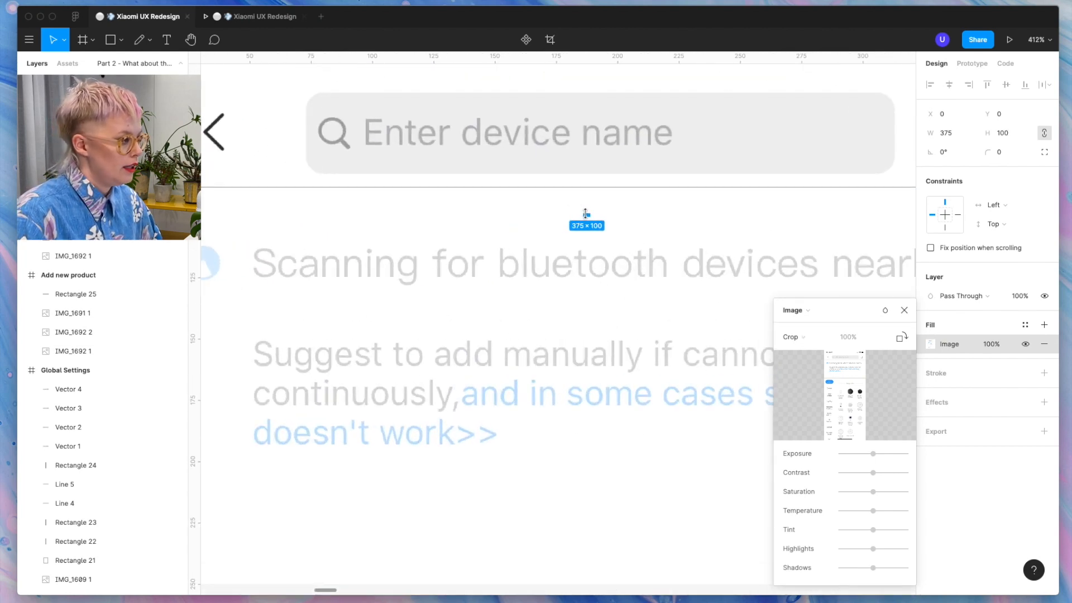
{"action": "left_click_drag", "start_coordinate": [586, 195], "coordinate": [585, 190]}
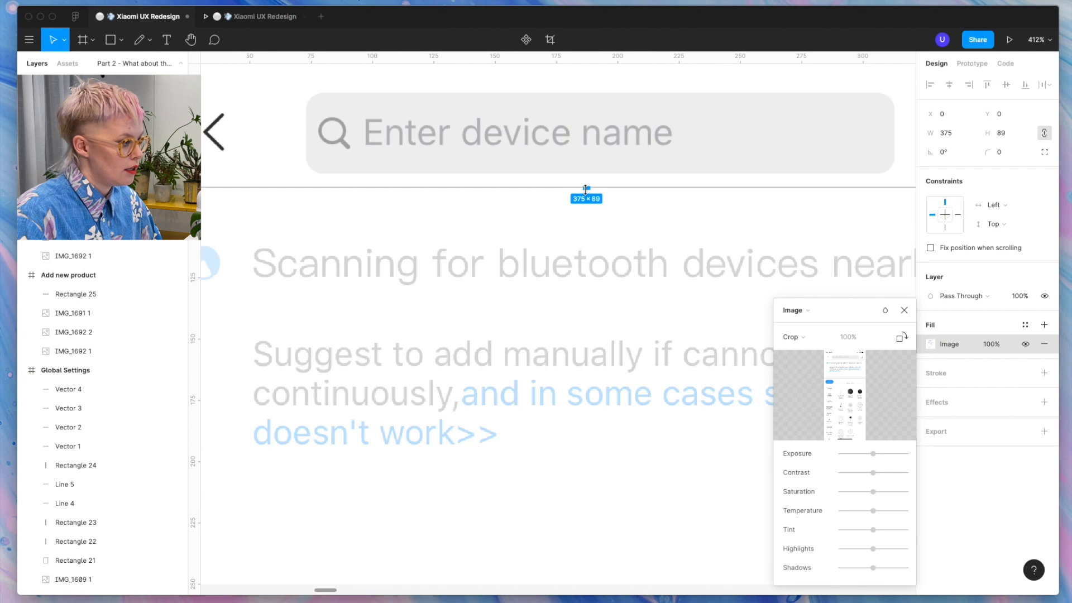
{"action": "scroll", "coordinate": [585, 188], "scroll_direction": "up", "scroll_amount": 12}
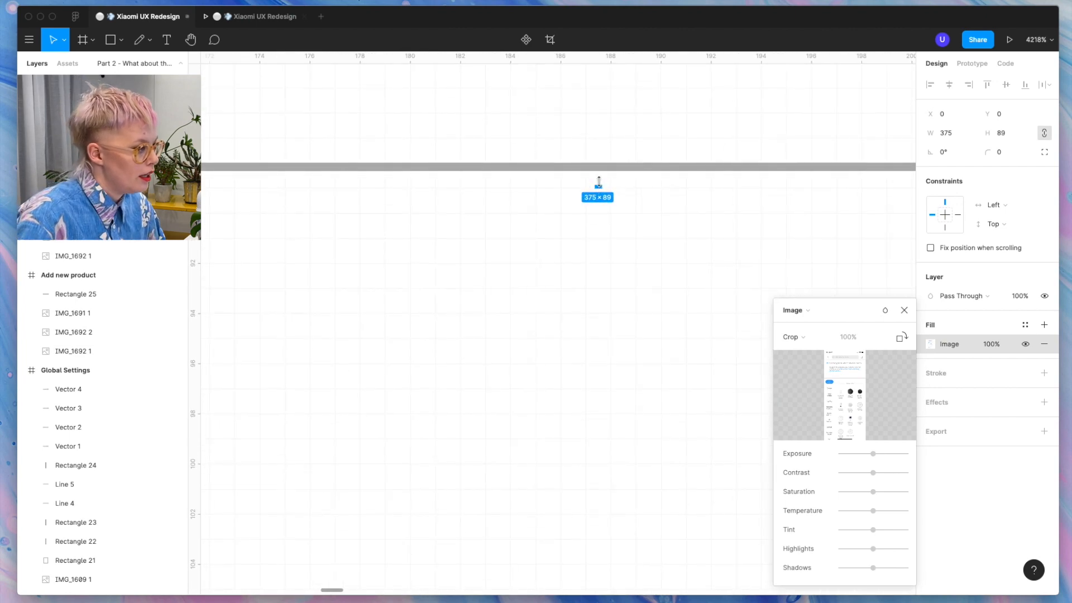
{"action": "left_click_drag", "start_coordinate": [598, 182], "coordinate": [598, 179]}
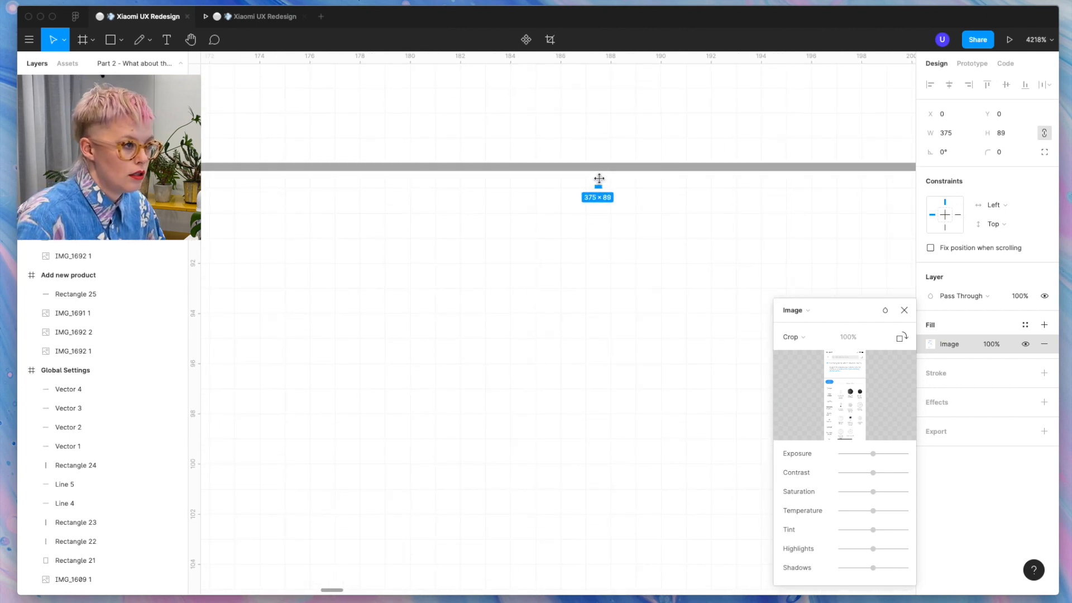
{"action": "scroll", "coordinate": [598, 178], "scroll_direction": "down", "scroll_amount": 11}
{"action": "key", "text": "Return"}
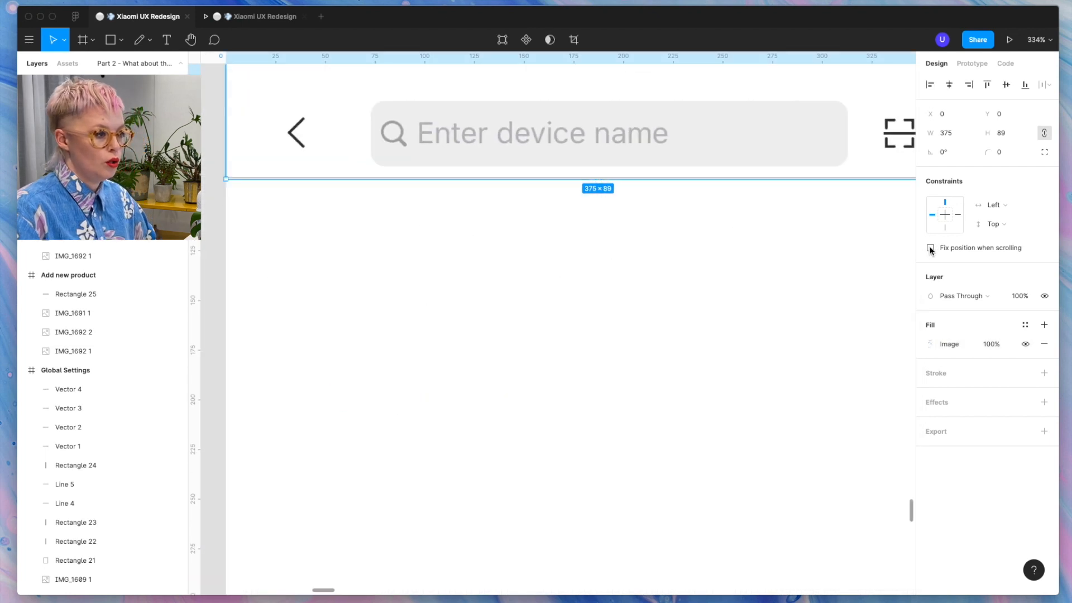
Fix the cropped header's position when scrolling and check the product list area beneath it.
{"action": "left_click", "coordinate": [930, 248]}
{"action": "scroll", "coordinate": [634, 302], "scroll_direction": "down", "scroll_amount": 4}
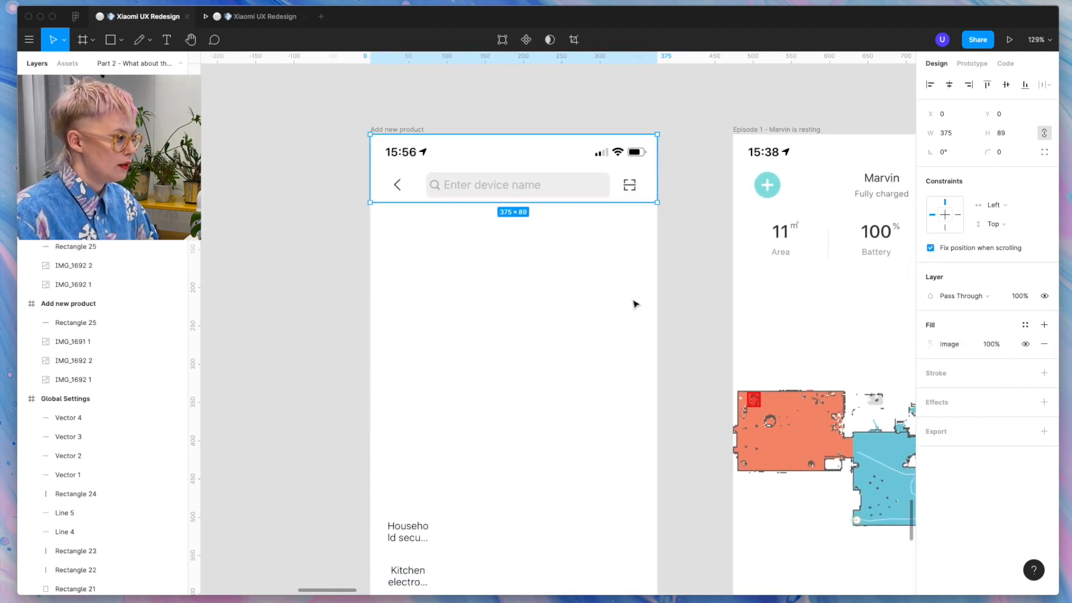
{"action": "left_click", "coordinate": [525, 391]}
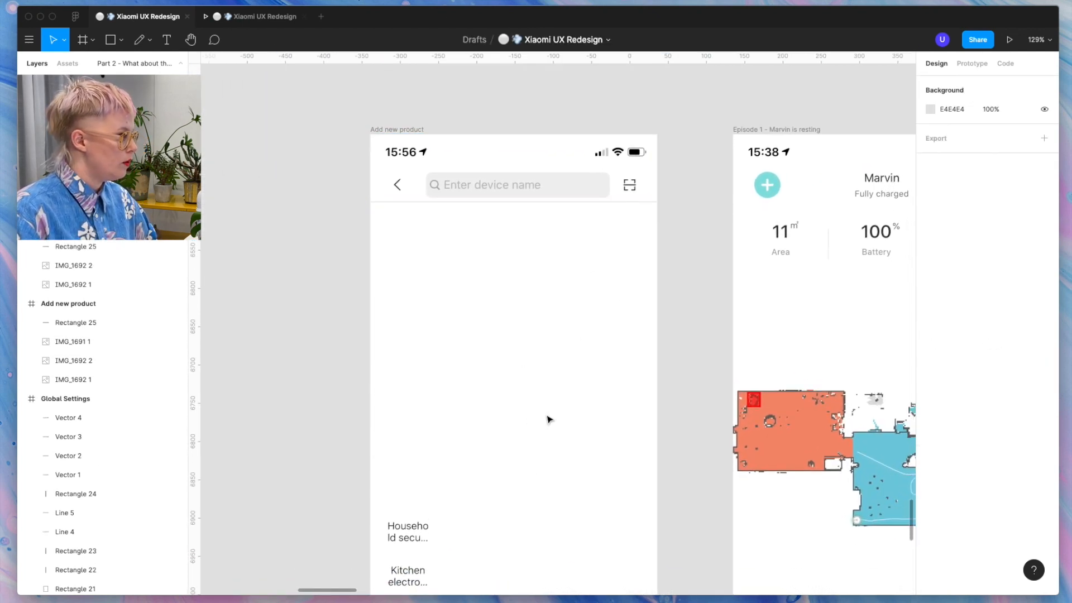
{"action": "scroll", "coordinate": [548, 419], "scroll_direction": "down", "scroll_amount": 3}
{"action": "scroll", "coordinate": [407, 509], "scroll_direction": "down", "scroll_amount": 2}
{"action": "scroll", "coordinate": [407, 485], "scroll_direction": "down", "scroll_amount": 5}
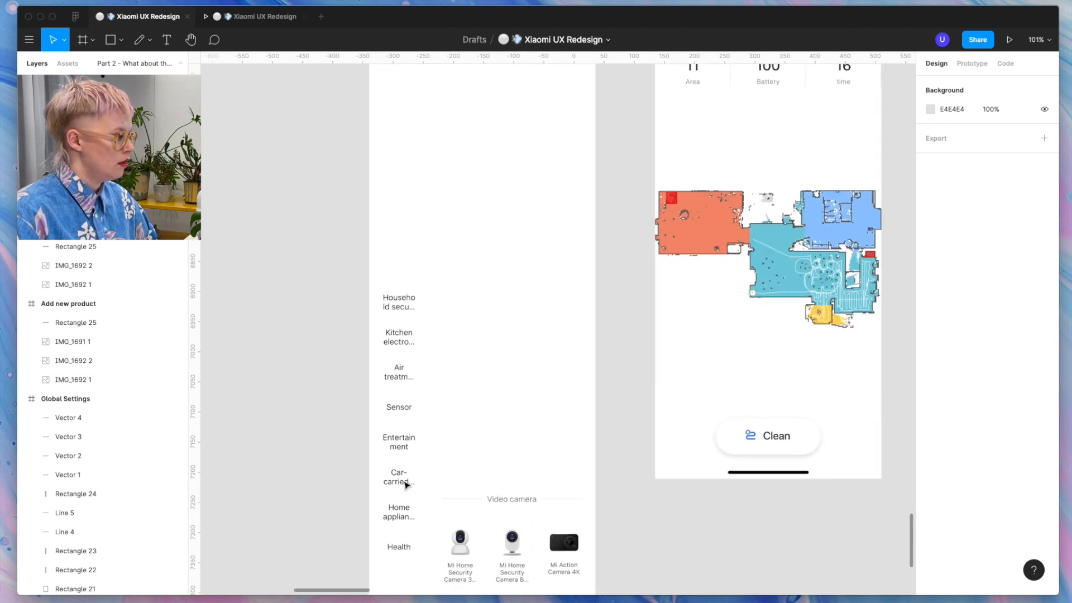
{"action": "scroll", "coordinate": [407, 484], "scroll_direction": "down", "scroll_amount": 4}
Undo the fixed position and the header crop, restoring the full top screenshot.
{"action": "key", "text": "super+z"}
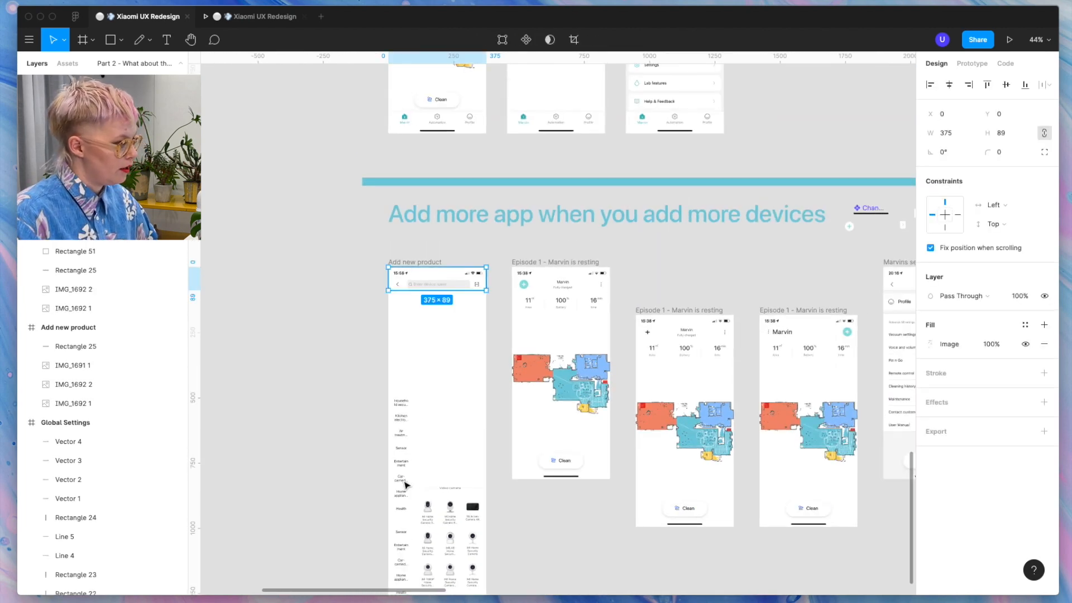
{"action": "key", "text": "super+z"}
{"action": "key", "text": "super+z"}
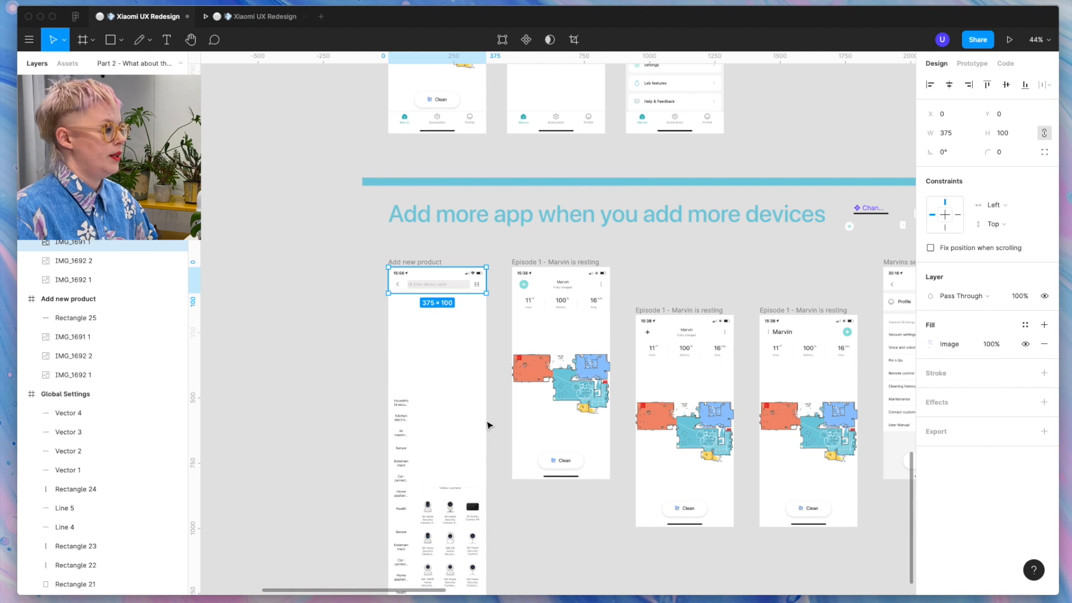
{"action": "key", "text": "super+z"}
Duplicate the top screenshot in place and crop the copy to its header, about 375 × 90.
{"action": "key", "text": "super+c"}
{"action": "key", "text": "super+v"}
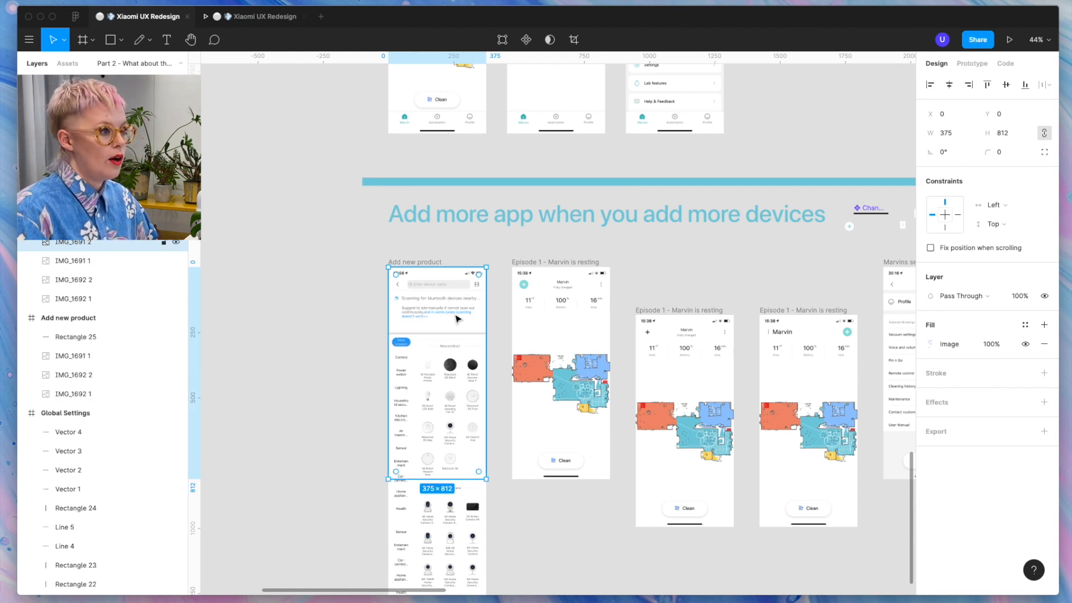
{"action": "left_click", "coordinate": [930, 344]}
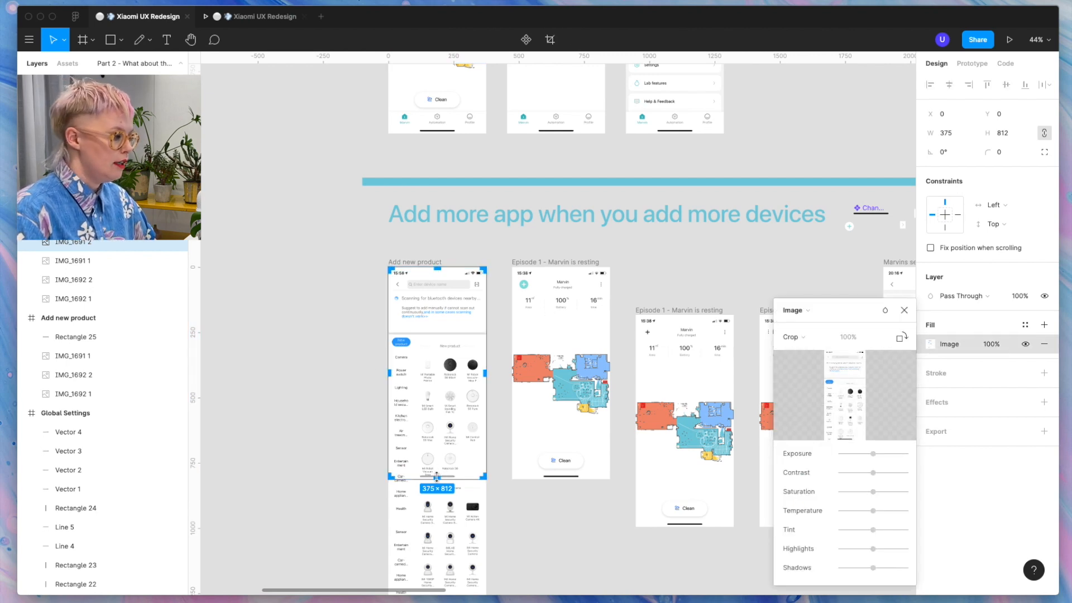
{"action": "left_click_drag", "start_coordinate": [437, 478], "coordinate": [412, 230]}
{"action": "scroll", "coordinate": [437, 302], "scroll_direction": "up", "scroll_amount": 5}
{"action": "scroll", "coordinate": [442, 303], "scroll_direction": "up", "scroll_amount": 10}
{"action": "scroll", "coordinate": [412, 258], "scroll_direction": "up", "scroll_amount": 10}
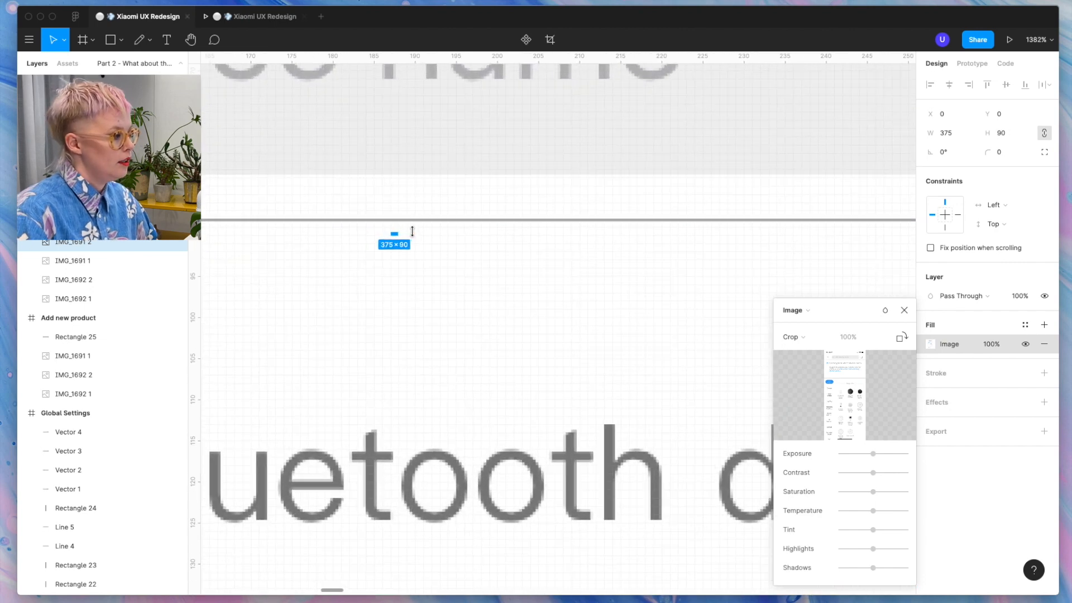
{"action": "scroll", "coordinate": [395, 228], "scroll_direction": "down", "scroll_amount": 15}
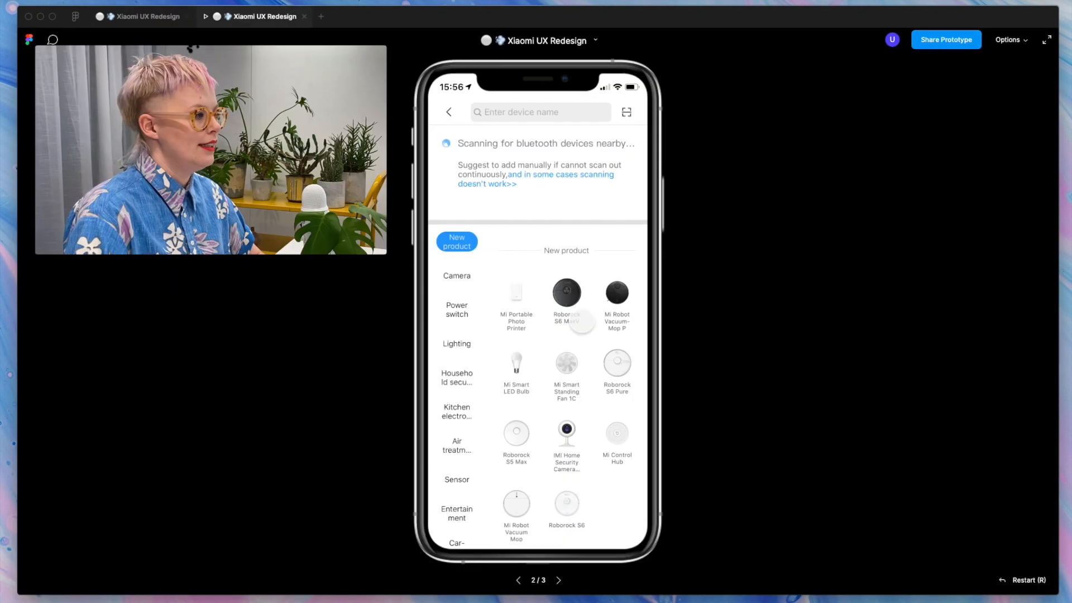
Test scrolling the Add new product list under its header in the prototype preview.
{"action": "scroll", "coordinate": [581, 321], "scroll_direction": "down", "scroll_amount": 3}
{"action": "scroll", "coordinate": [582, 322], "scroll_direction": "up", "scroll_amount": 3}
{"action": "scroll", "coordinate": [581, 321], "scroll_direction": "down", "scroll_amount": 1}
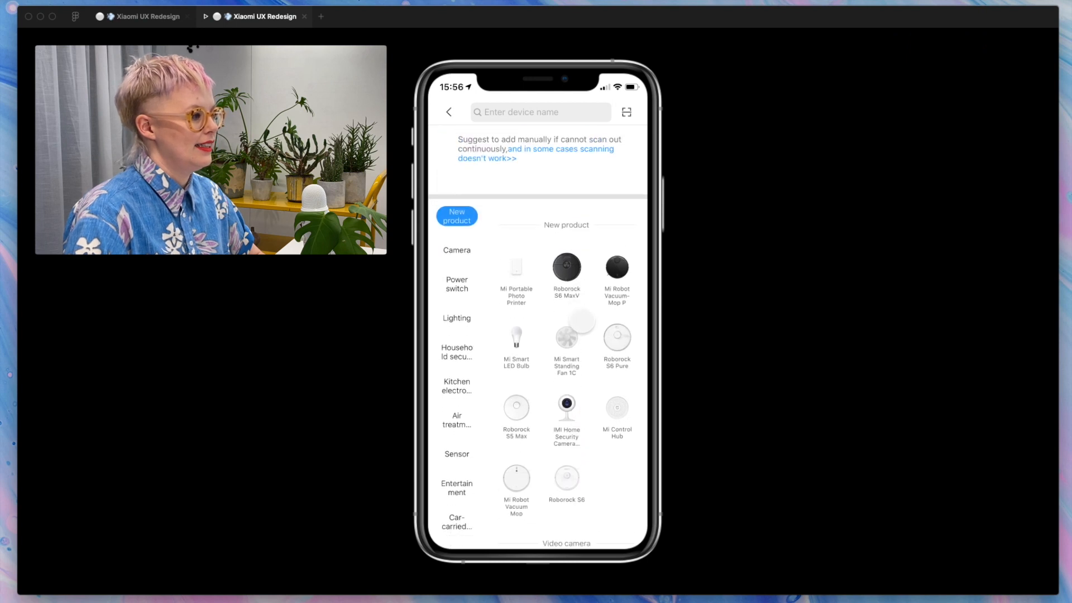
{"action": "scroll", "coordinate": [582, 322], "scroll_direction": "down", "scroll_amount": 3}
{"action": "scroll", "coordinate": [582, 322], "scroll_direction": "up", "scroll_amount": 5}
{"action": "scroll", "coordinate": [582, 329], "scroll_direction": "down", "scroll_amount": 6}
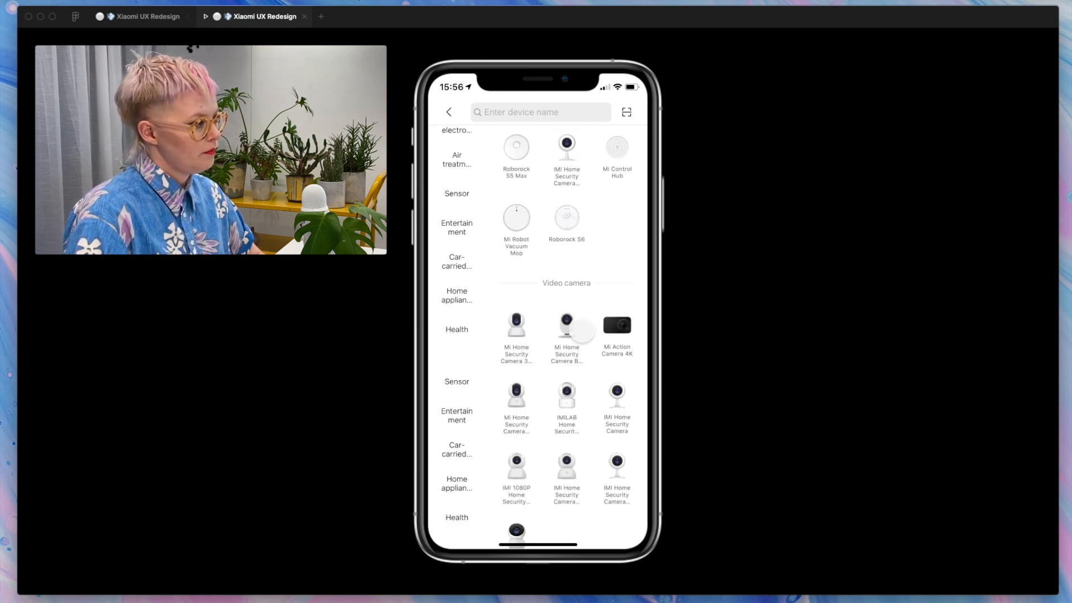
{"action": "scroll", "coordinate": [582, 331], "scroll_direction": "up", "scroll_amount": 5}
Test the back navigation from Add new product, Marvin's settings and its way back, and the add button in the preview.
{"action": "left_click", "coordinate": [448, 112]}
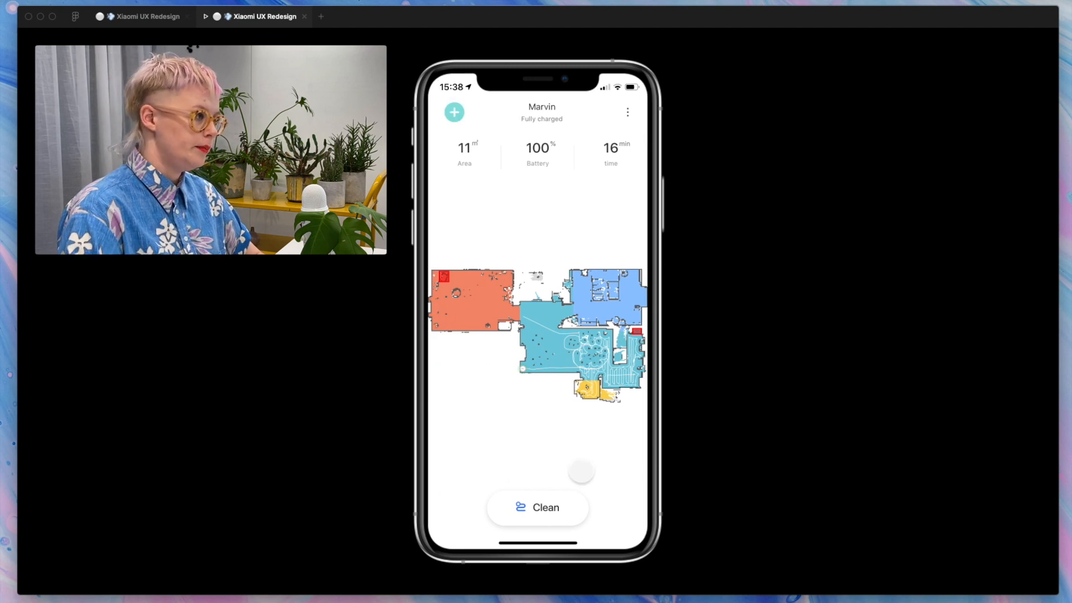
{"action": "left_click", "coordinate": [627, 111]}
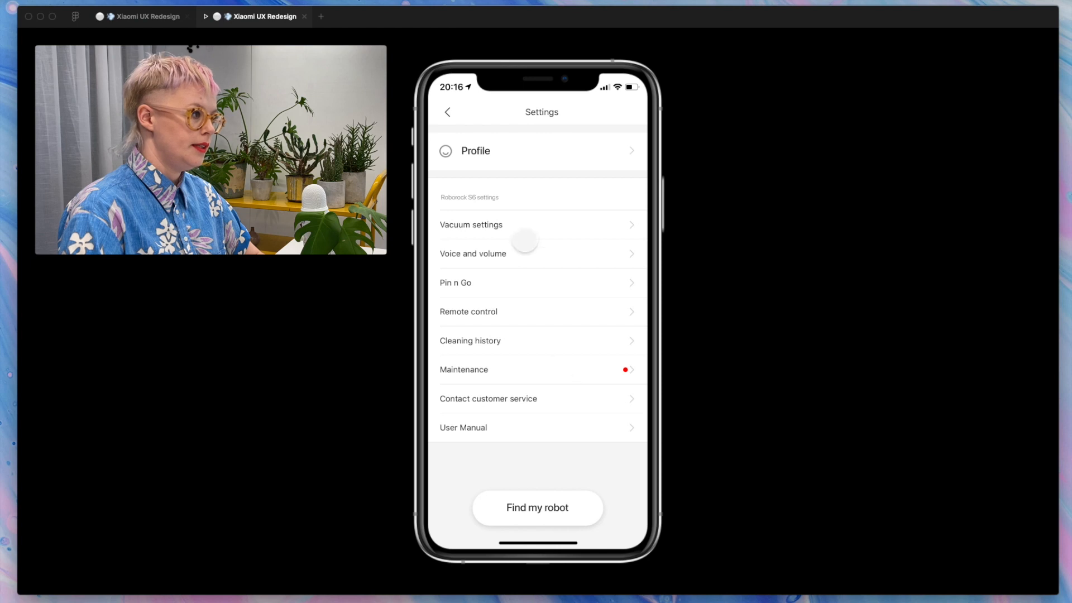
{"action": "left_click", "coordinate": [445, 114]}
{"action": "left_click", "coordinate": [450, 113]}
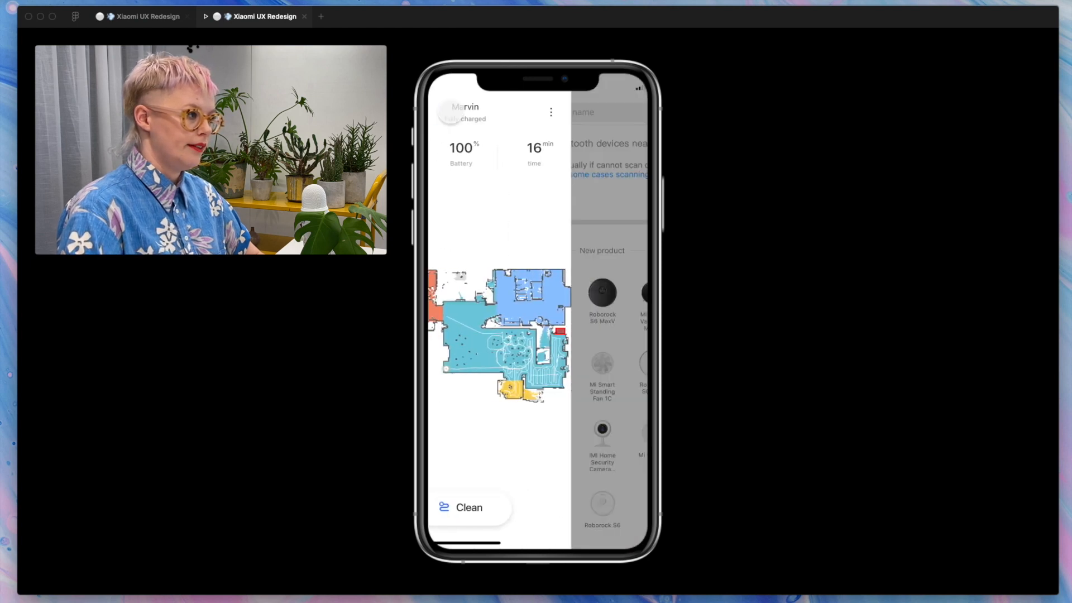
Delete the five grey placeholder rectangles from the Devices screen beside the Problem 2 circle in the design file.
{"action": "scroll", "coordinate": [550, 502], "scroll_direction": "down", "scroll_amount": 5}
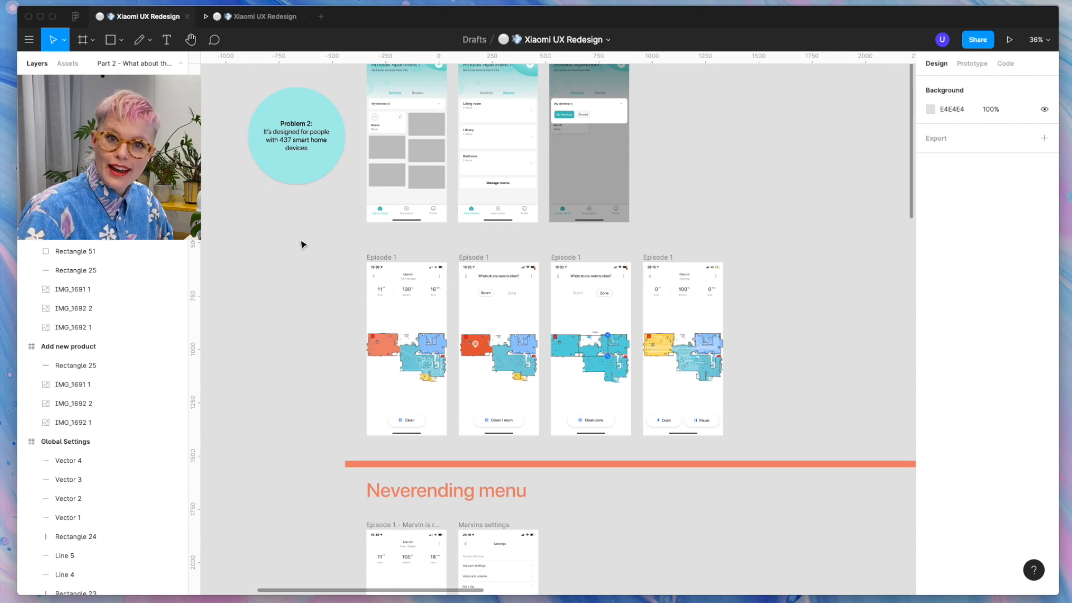
{"action": "scroll", "coordinate": [324, 201], "scroll_direction": "up", "scroll_amount": 5}
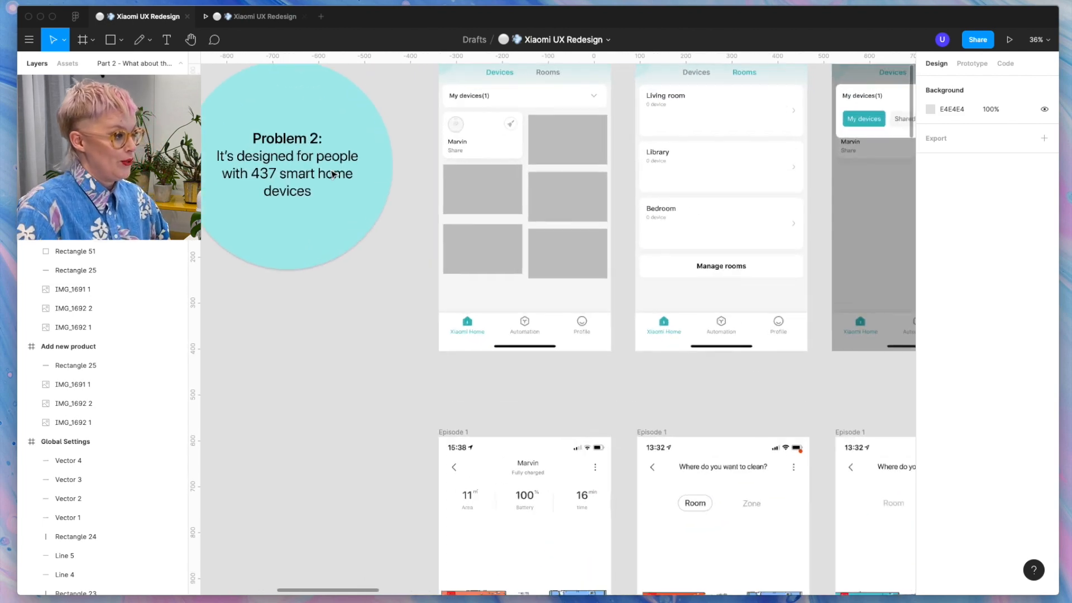
{"action": "scroll", "coordinate": [332, 174], "scroll_direction": "up", "scroll_amount": 5}
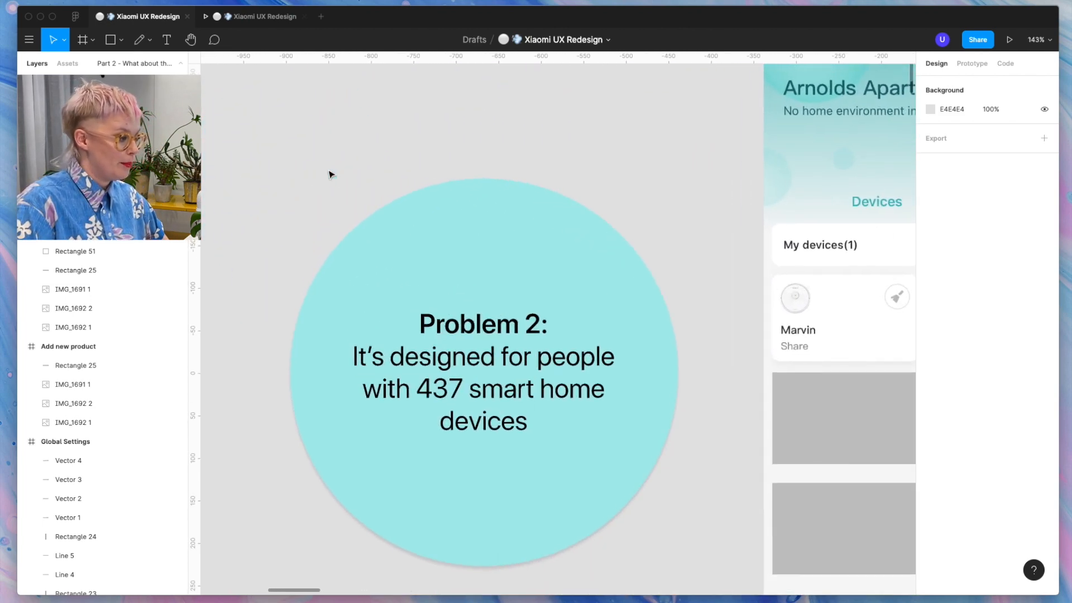
{"action": "scroll", "coordinate": [331, 174], "scroll_direction": "down", "scroll_amount": 3}
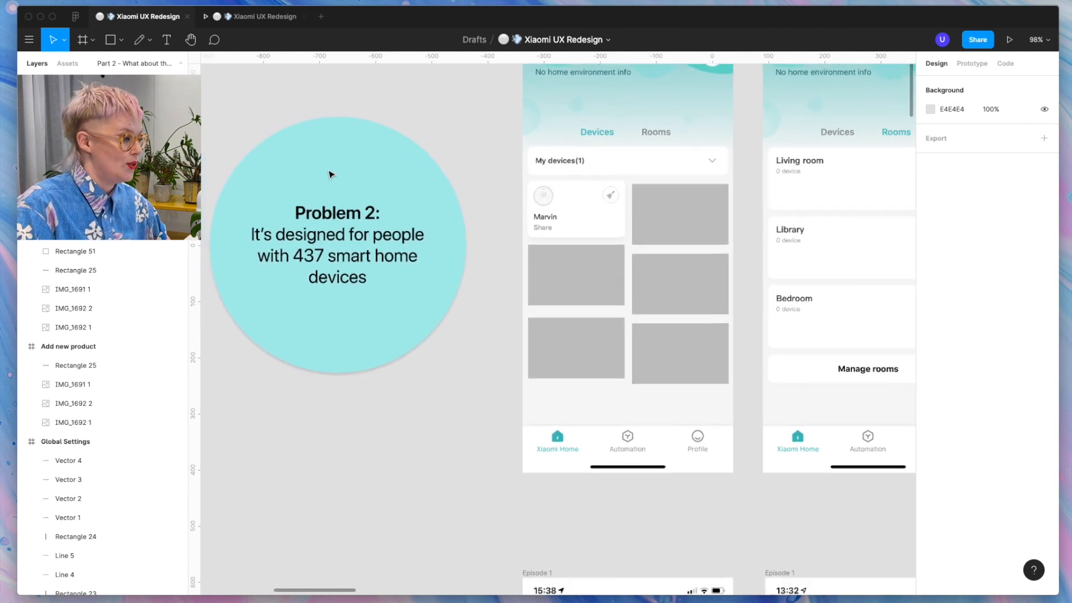
{"action": "scroll", "coordinate": [330, 175], "scroll_direction": "up", "scroll_amount": 3}
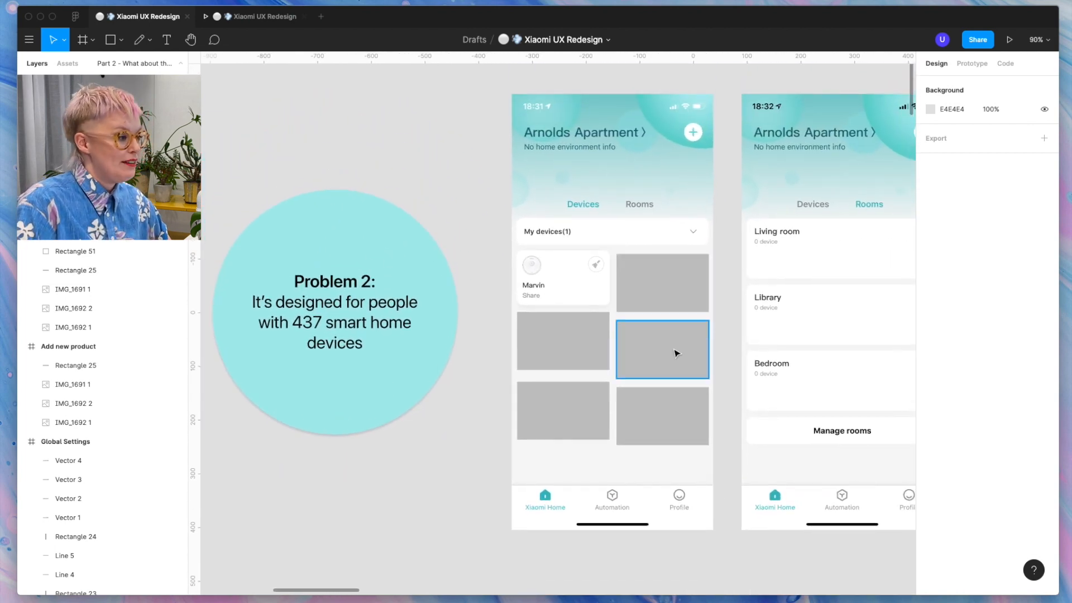
{"action": "left_click", "coordinate": [677, 300]}
{"action": "left_click", "coordinate": [687, 327], "text": "shift"}
{"action": "left_click", "coordinate": [587, 352], "text": "shift"}
{"action": "left_click", "coordinate": [586, 417], "text": "shift"}
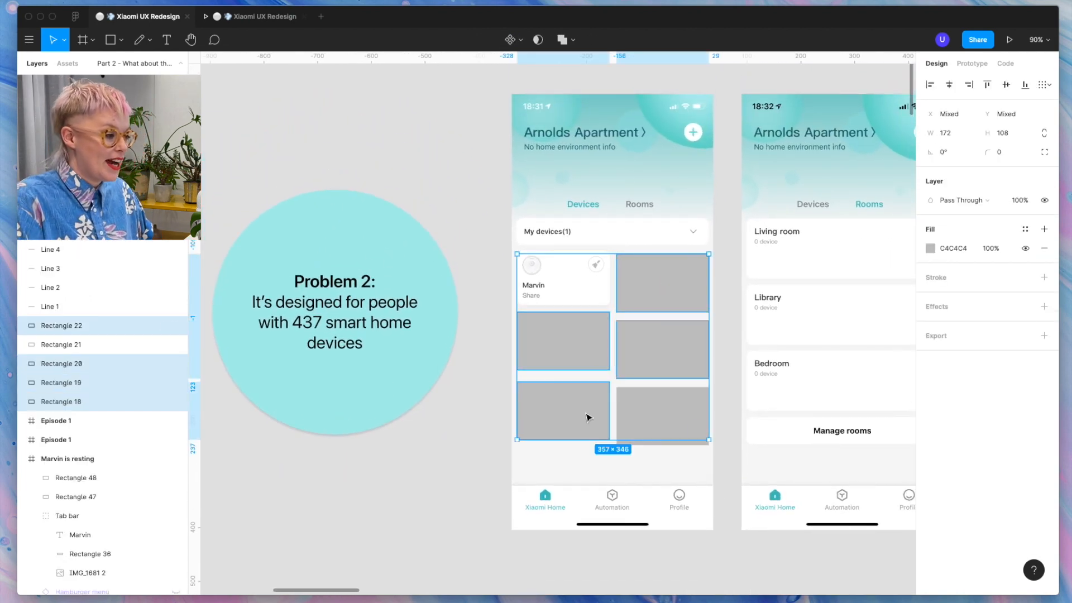
{"action": "left_click", "coordinate": [658, 418], "text": "shift"}
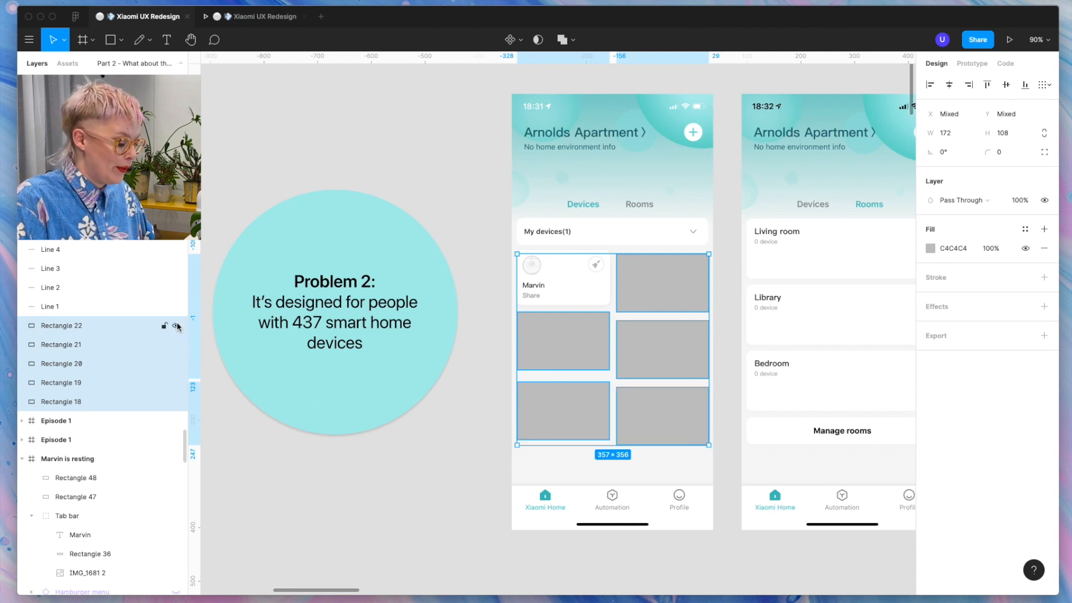
{"action": "key", "text": "Delete"}
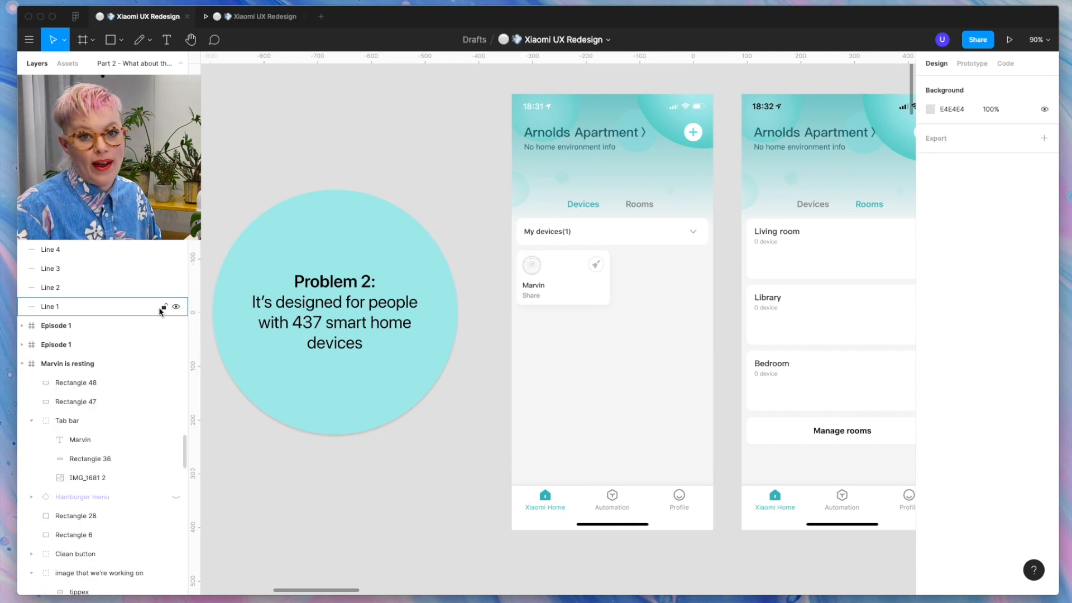
{"action": "scroll", "coordinate": [352, 342], "scroll_direction": "right", "scroll_amount": 8}
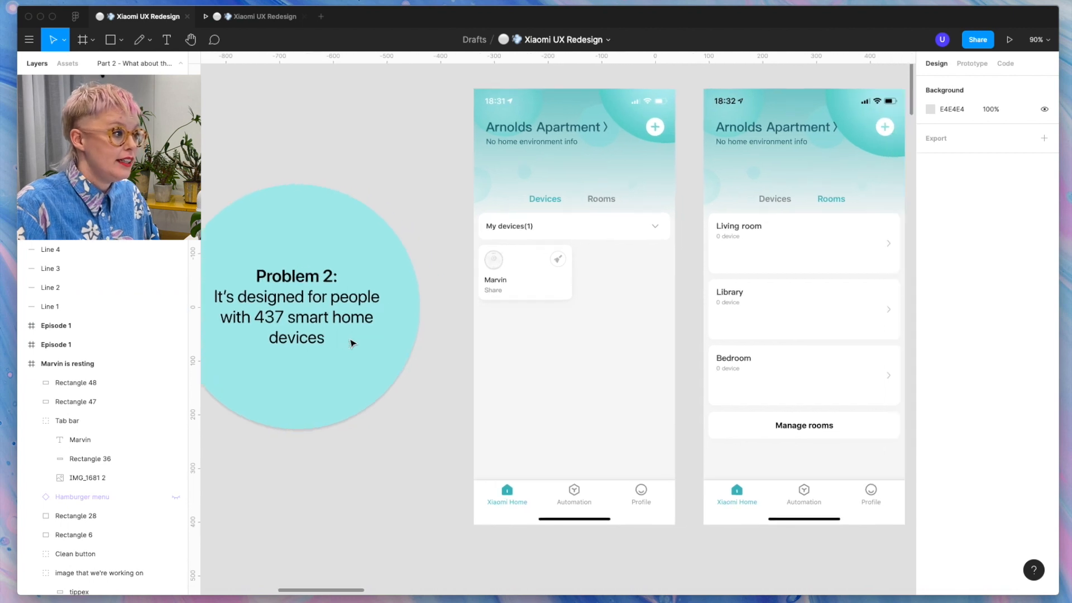
{"action": "scroll", "coordinate": [351, 342], "scroll_direction": "right", "scroll_amount": 2}
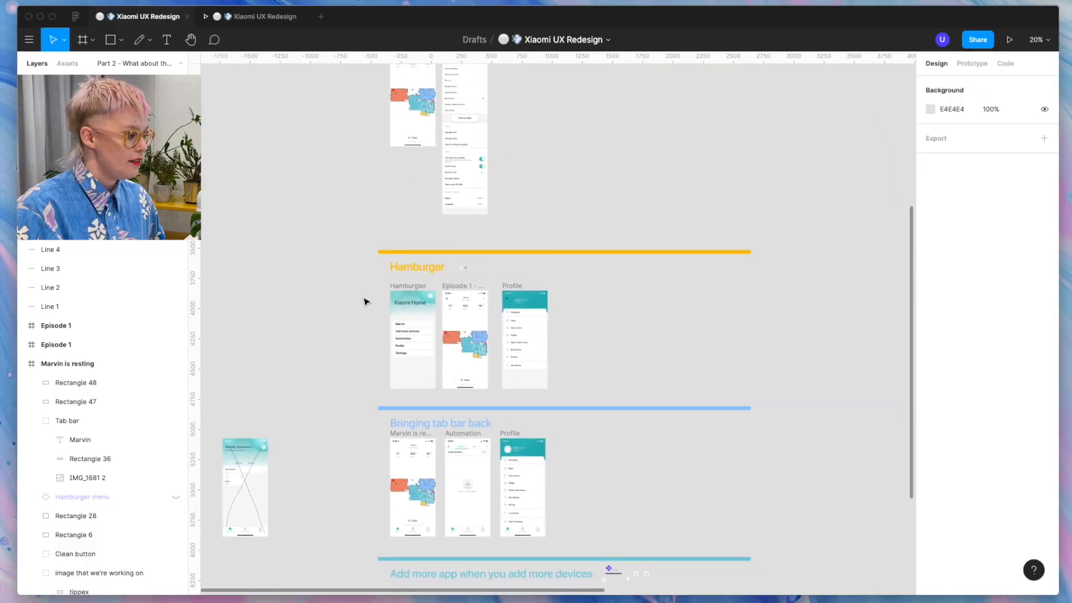
{"action": "scroll", "coordinate": [365, 302], "scroll_direction": "down", "scroll_amount": 5}
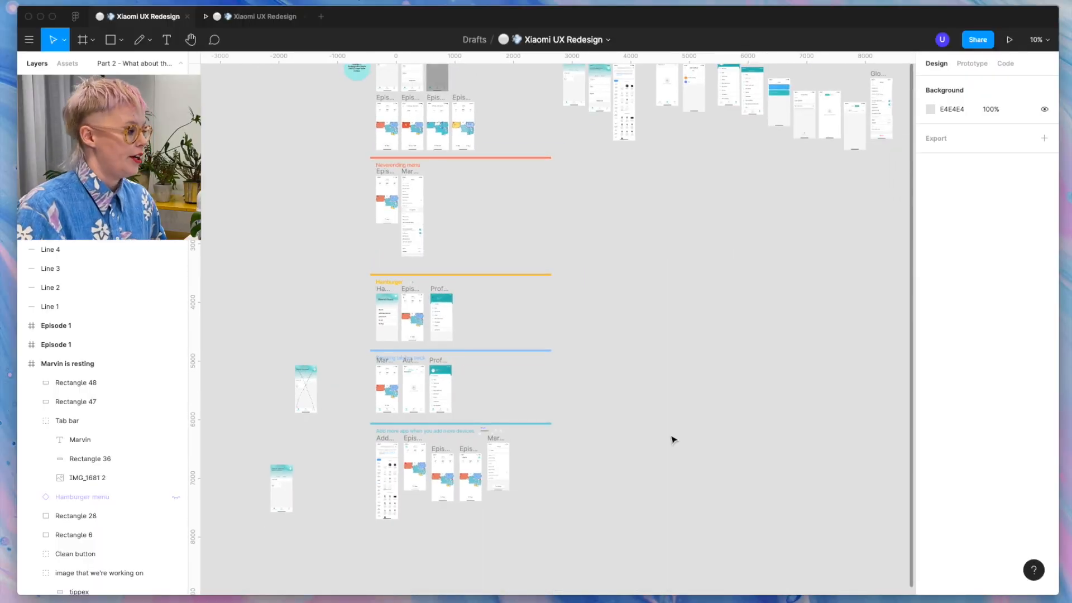
Preview the Neverending menu prototype, opening Marvin's settings, scrolling through the list and returning to the Marvin screen.
{"action": "scroll", "coordinate": [416, 253], "scroll_direction": "up", "scroll_amount": 5}
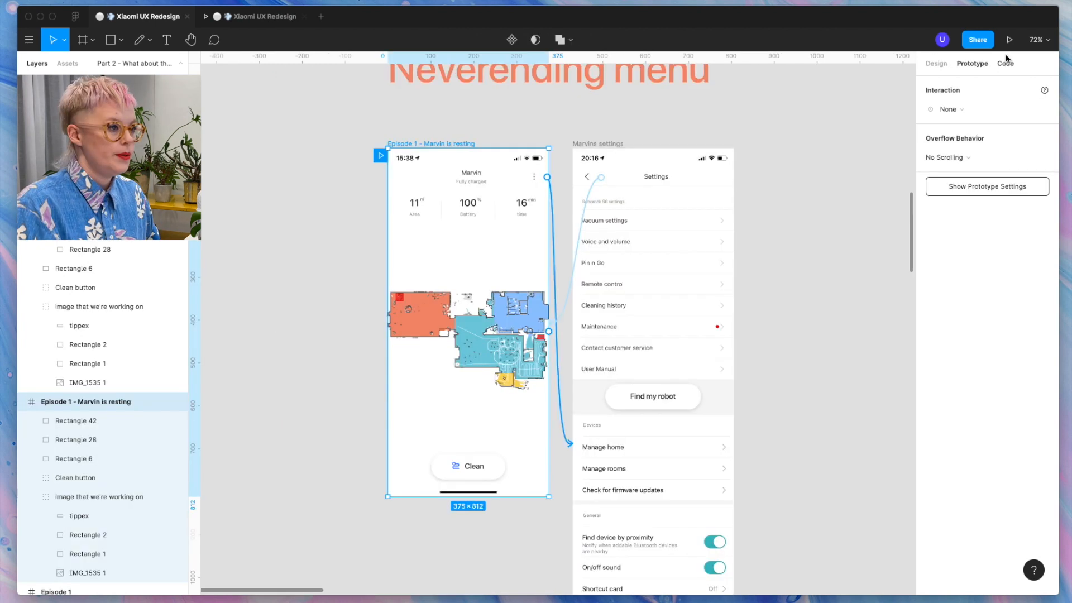
{"action": "left_click", "coordinate": [1011, 39]}
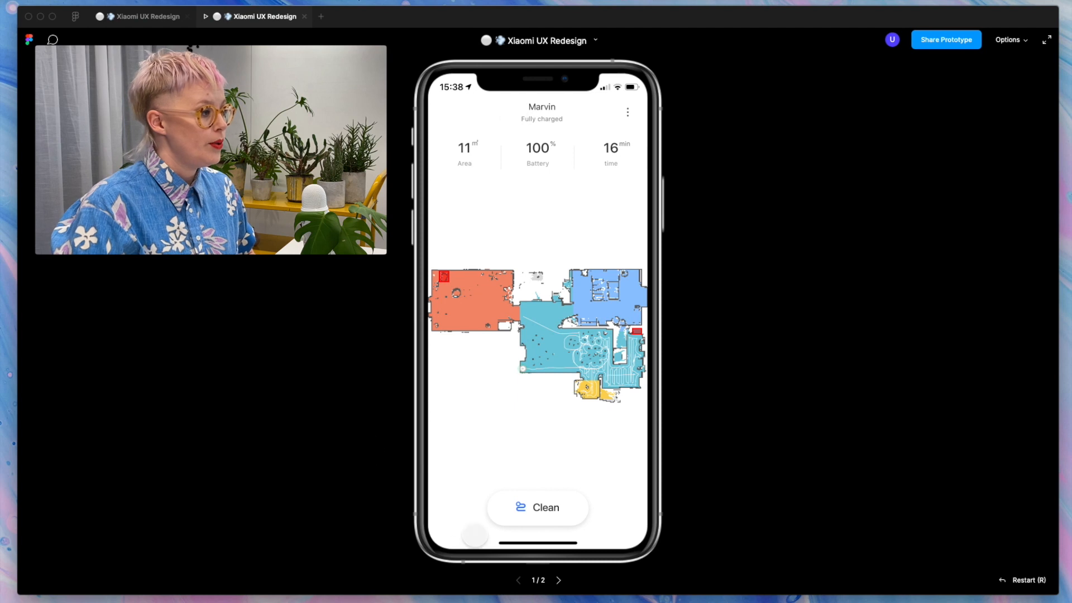
{"action": "left_click", "coordinate": [627, 112]}
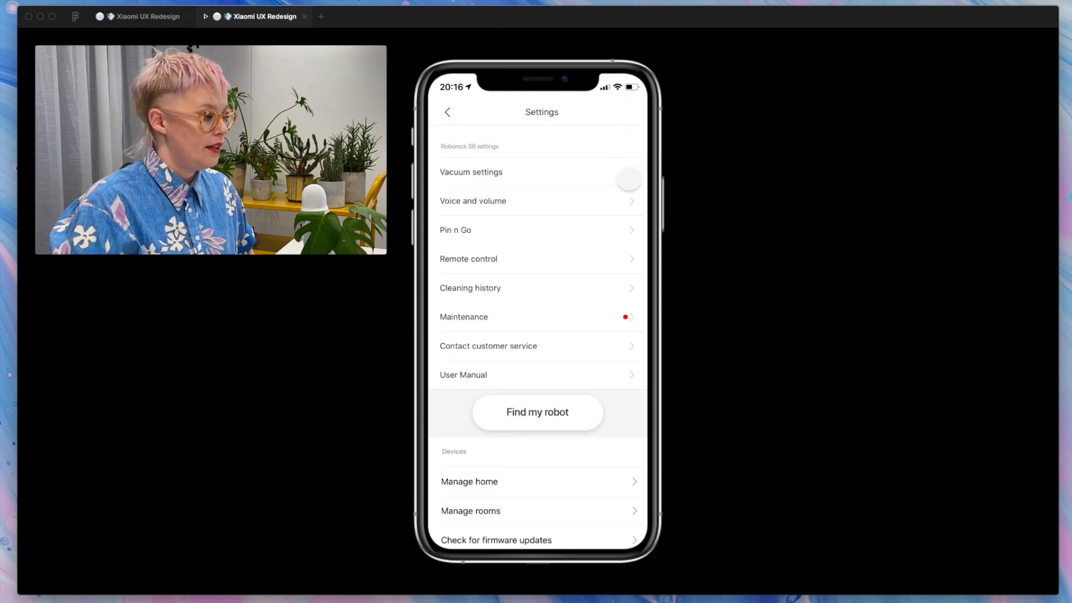
{"action": "scroll", "coordinate": [617, 437], "scroll_direction": "down", "scroll_amount": 5}
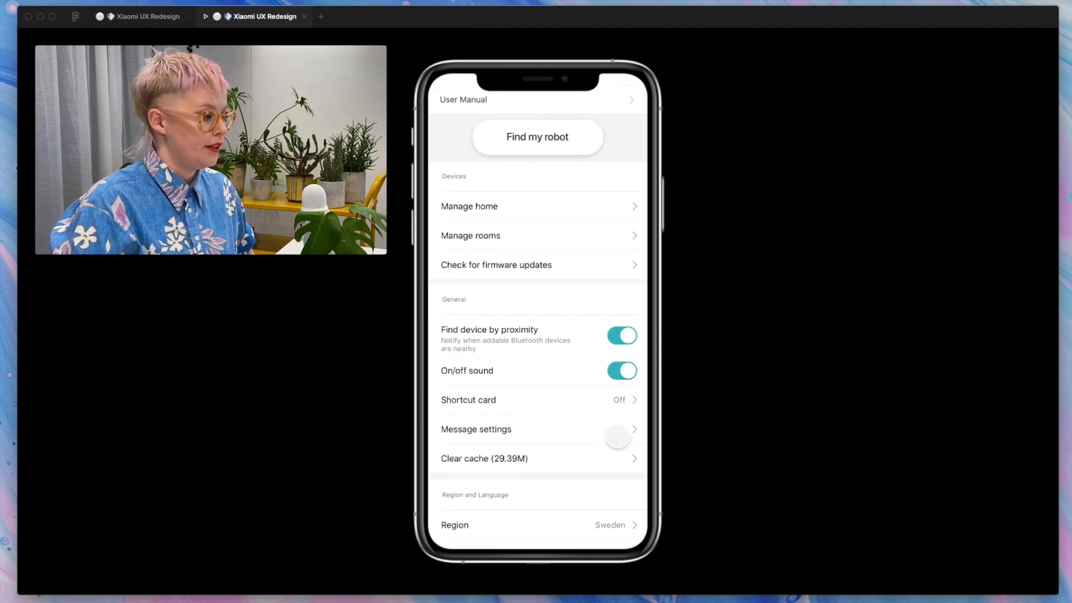
{"action": "scroll", "coordinate": [618, 437], "scroll_direction": "up", "scroll_amount": 5}
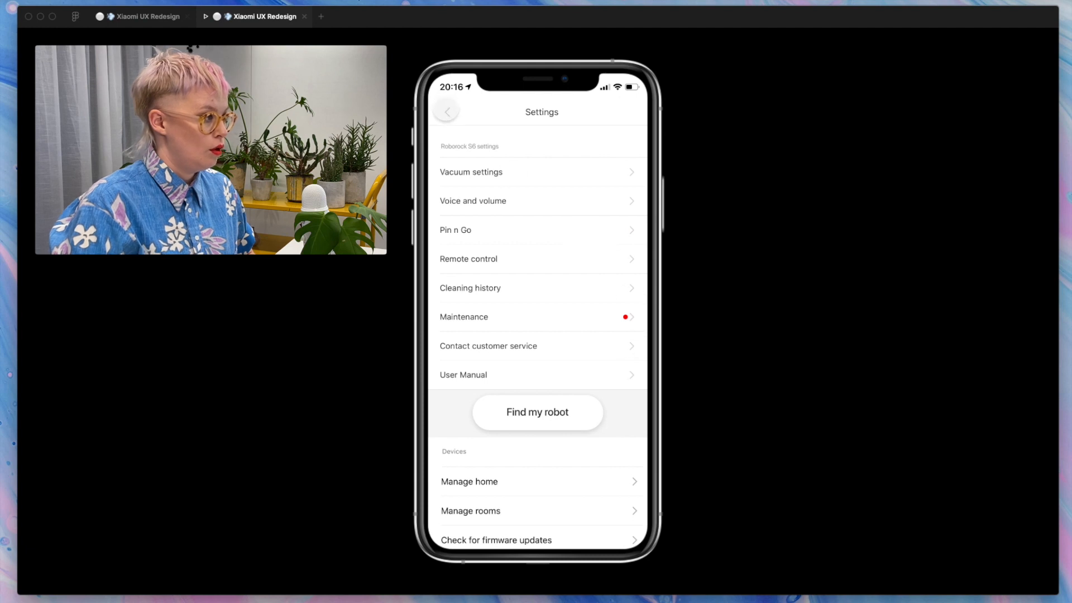
{"action": "left_click", "coordinate": [446, 111]}
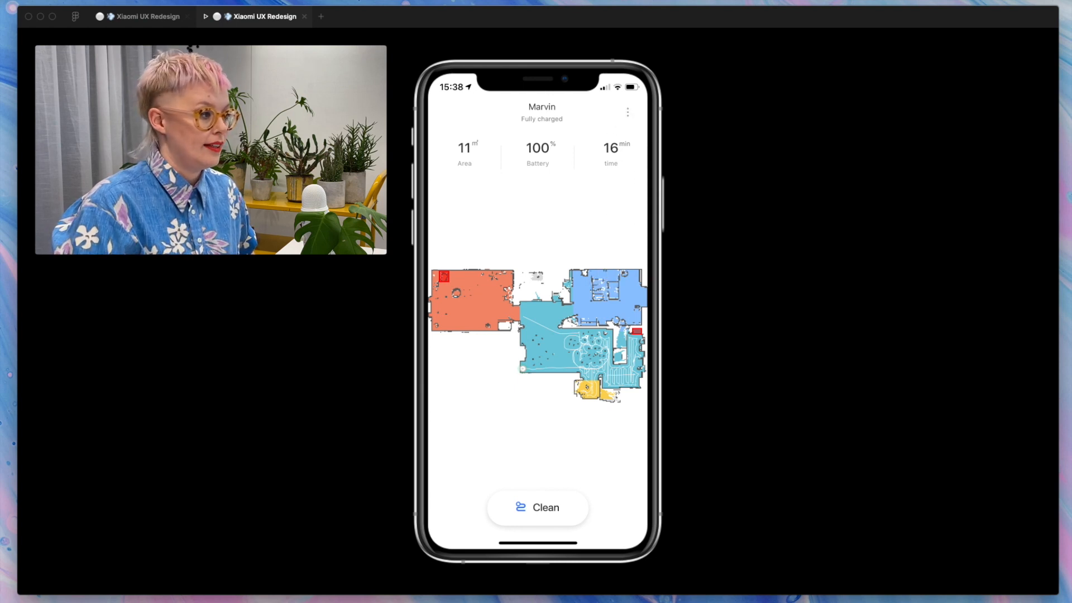
{"action": "left_click", "coordinate": [627, 112]}
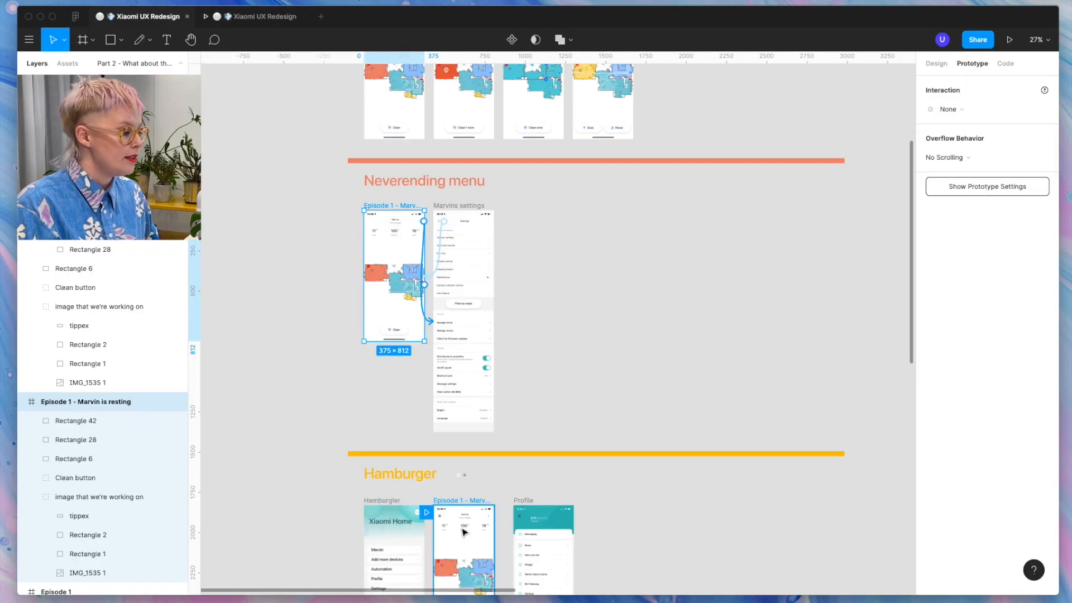
Open the Hamburger section's Episode 1 - Marvin is resting screen in the prototype preview.
{"action": "scroll", "coordinate": [464, 532], "scroll_direction": "down", "scroll_amount": 5}
{"action": "scroll", "coordinate": [469, 443], "scroll_direction": "up", "scroll_amount": 10, "text": "ctrl"}
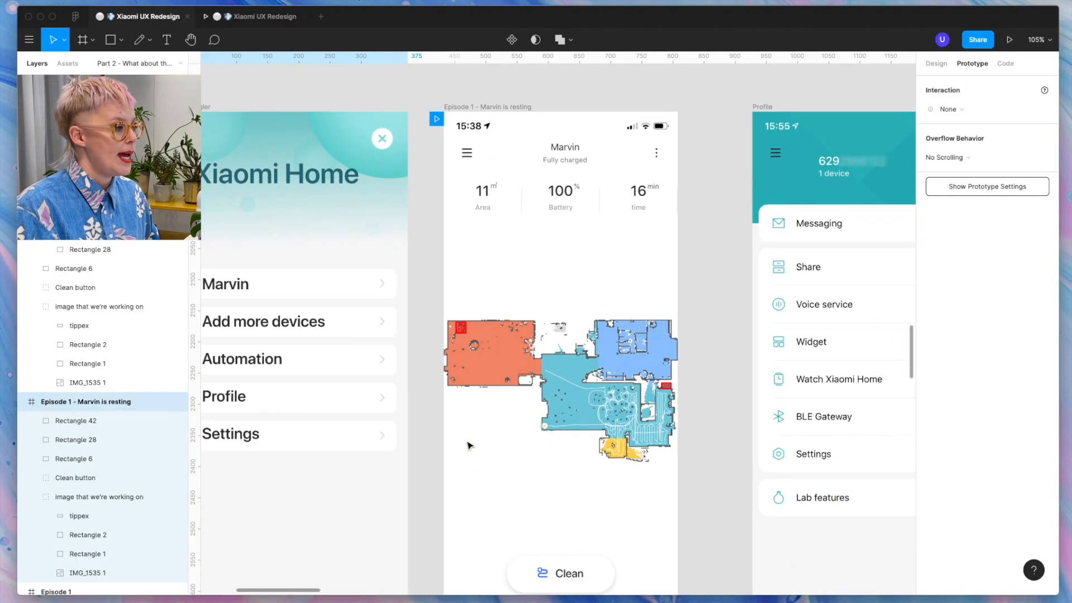
{"action": "left_click", "coordinate": [1009, 39]}
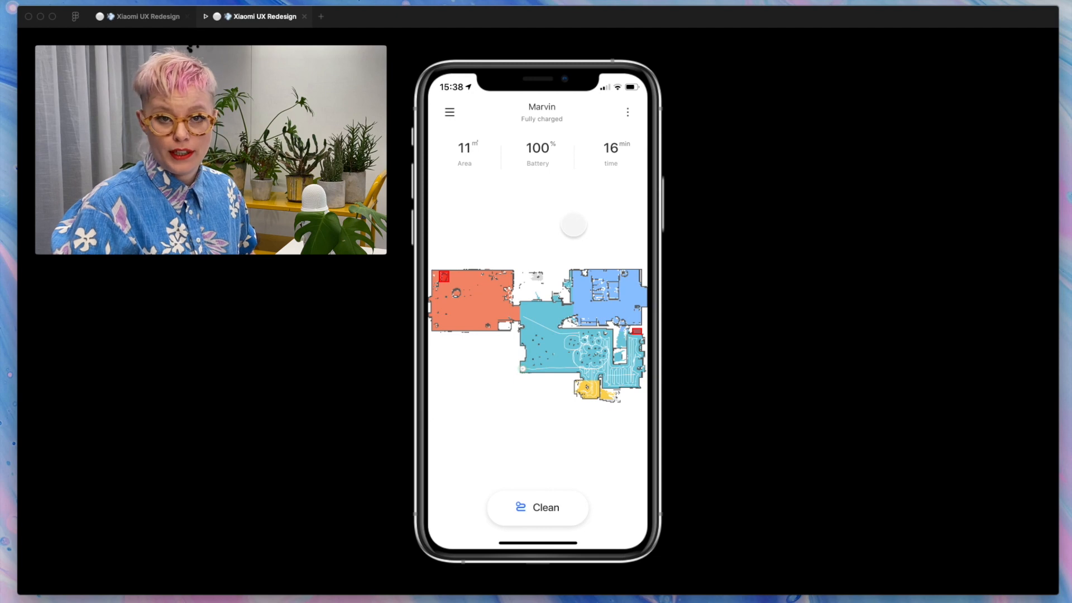
Return to the design file and examine the Material Design app bar example beside the Hamburger section.
{"action": "left_click", "coordinate": [148, 18]}
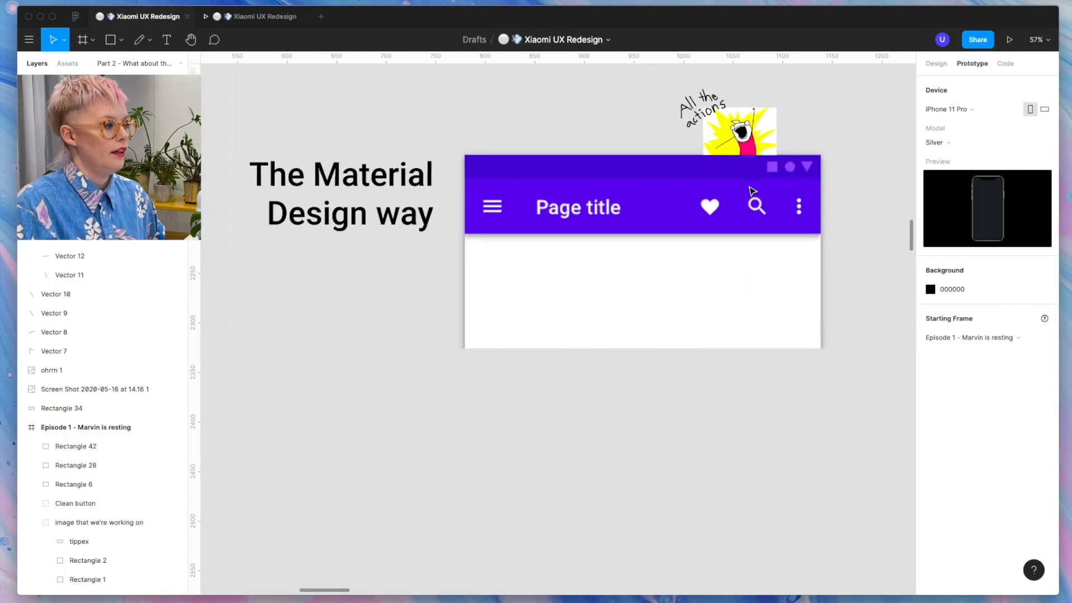
{"action": "scroll", "coordinate": [752, 191], "scroll_direction": "up", "scroll_amount": 3}
{"action": "scroll", "coordinate": [752, 192], "scroll_direction": "down", "scroll_amount": 4}
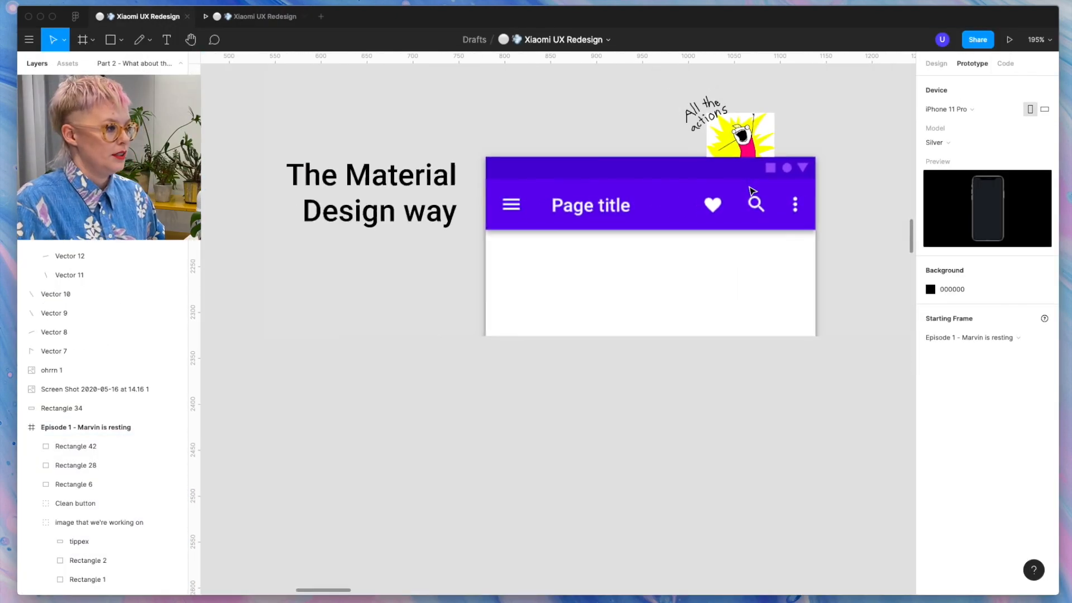
{"action": "scroll", "coordinate": [752, 192], "scroll_direction": "up", "scroll_amount": 1}
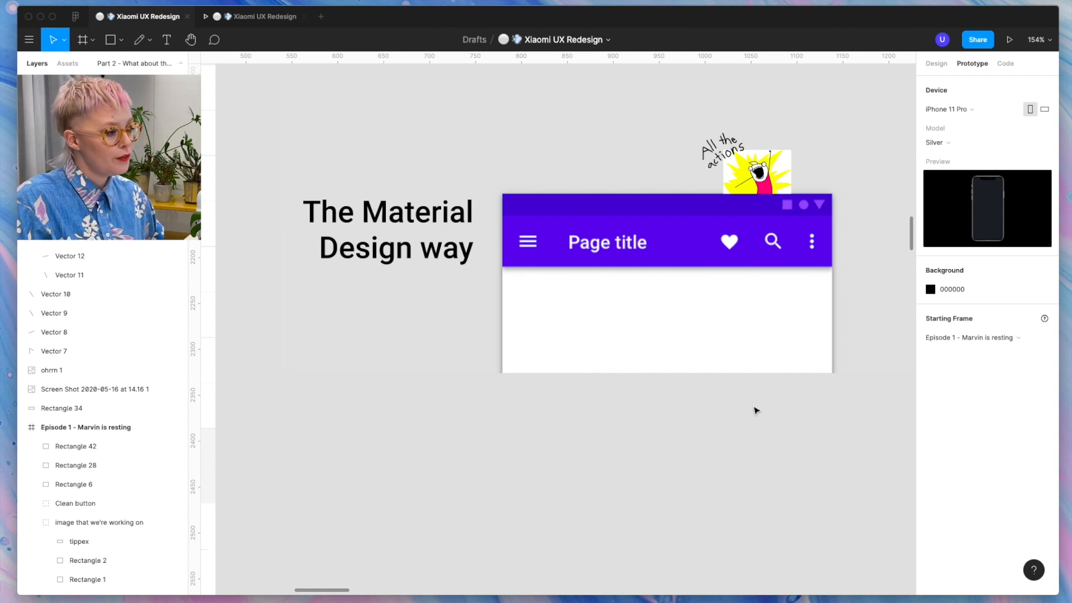
{"action": "scroll", "coordinate": [769, 486], "scroll_direction": "down", "scroll_amount": 3}
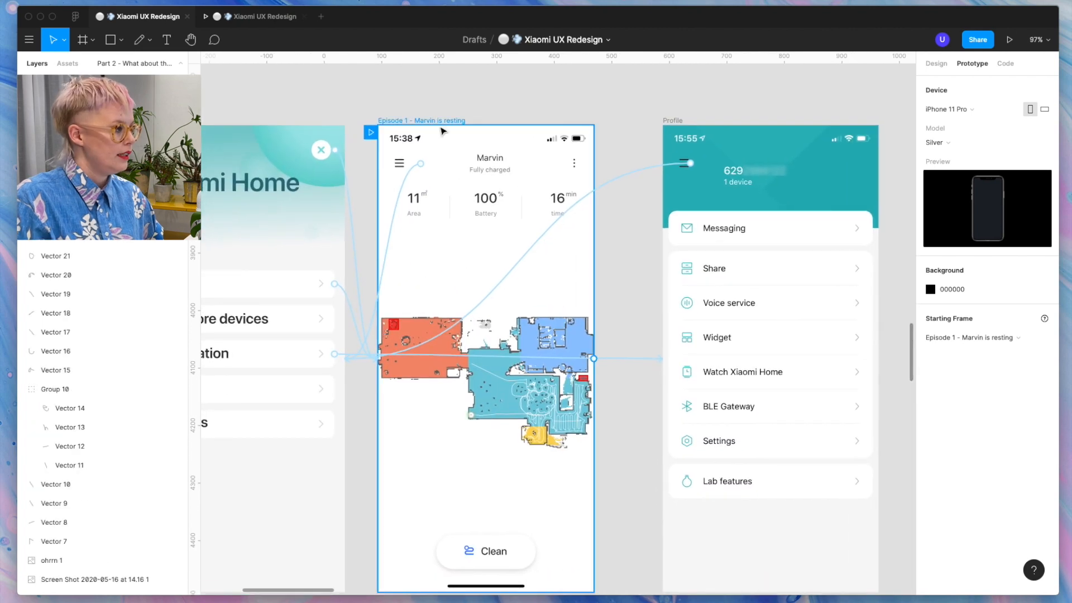
Test opening Marvin's settings and going back in the preview of the Hamburger prototype.
{"action": "left_click", "coordinate": [1009, 39]}
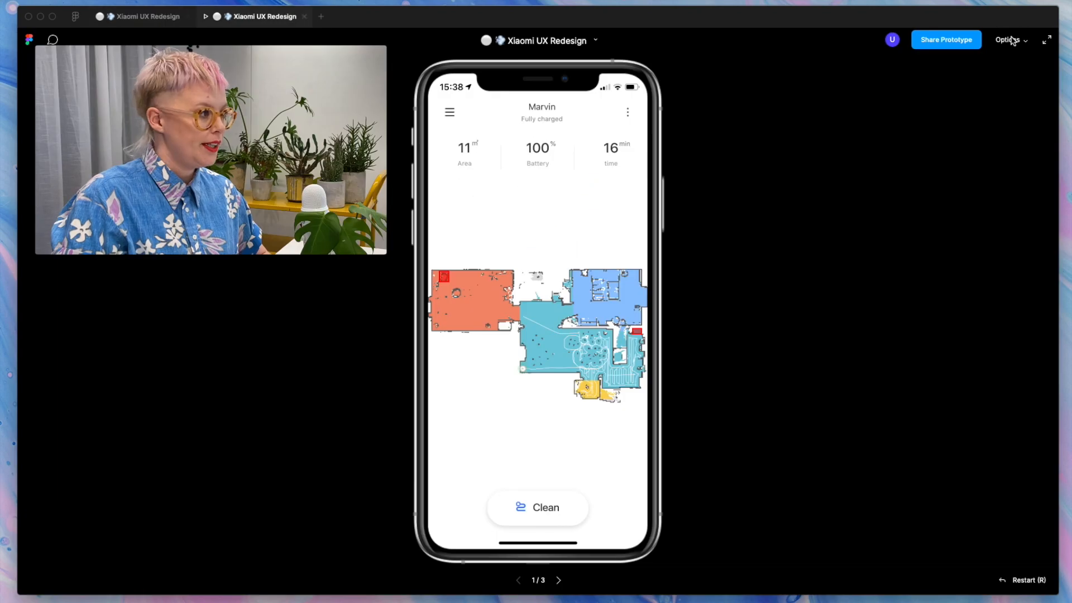
{"action": "left_click", "coordinate": [628, 114]}
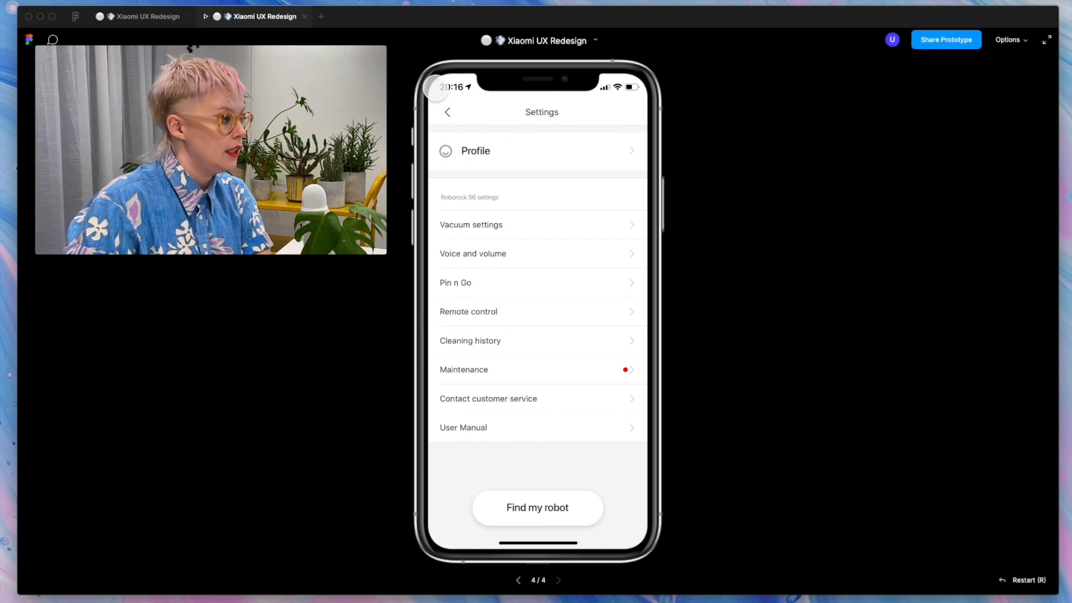
{"action": "left_click", "coordinate": [448, 112]}
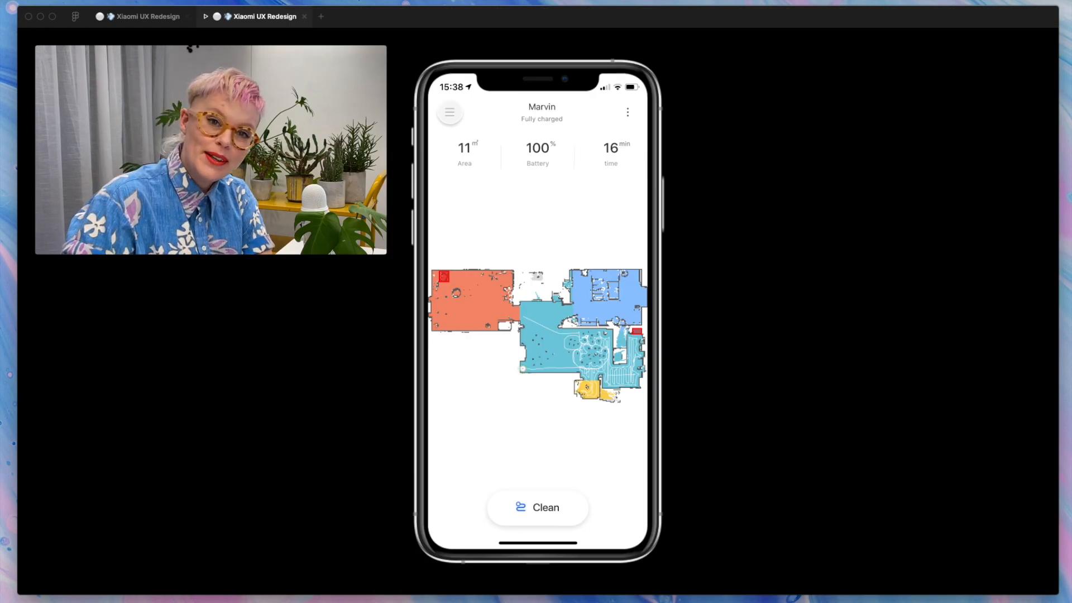
Test the hamburger menu in the preview, choosing Marvin from it once and closing it with its close button.
{"action": "left_click", "coordinate": [450, 112]}
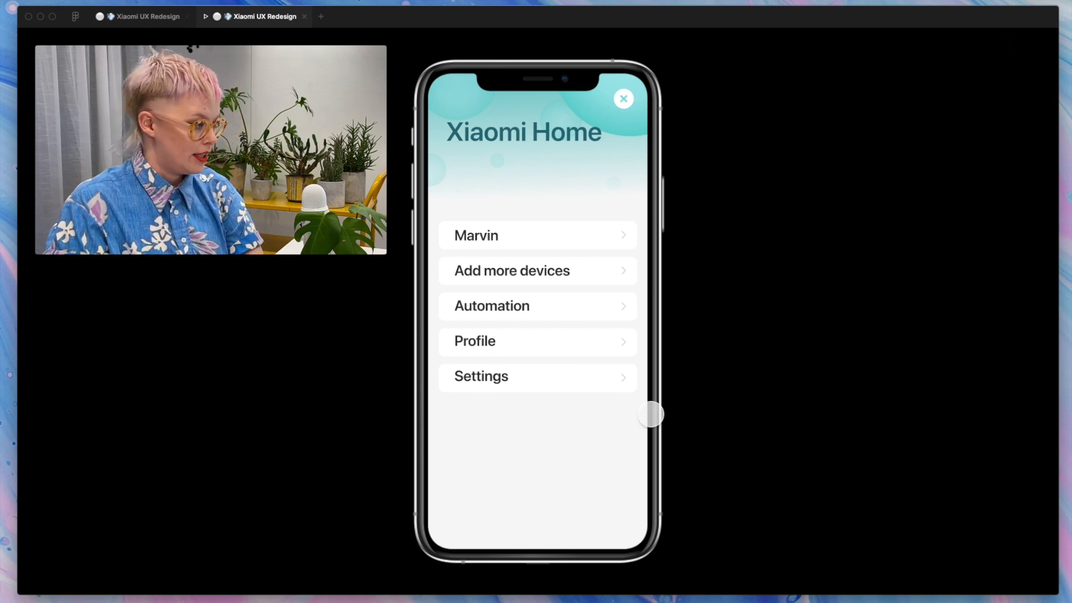
{"action": "left_click", "coordinate": [547, 231]}
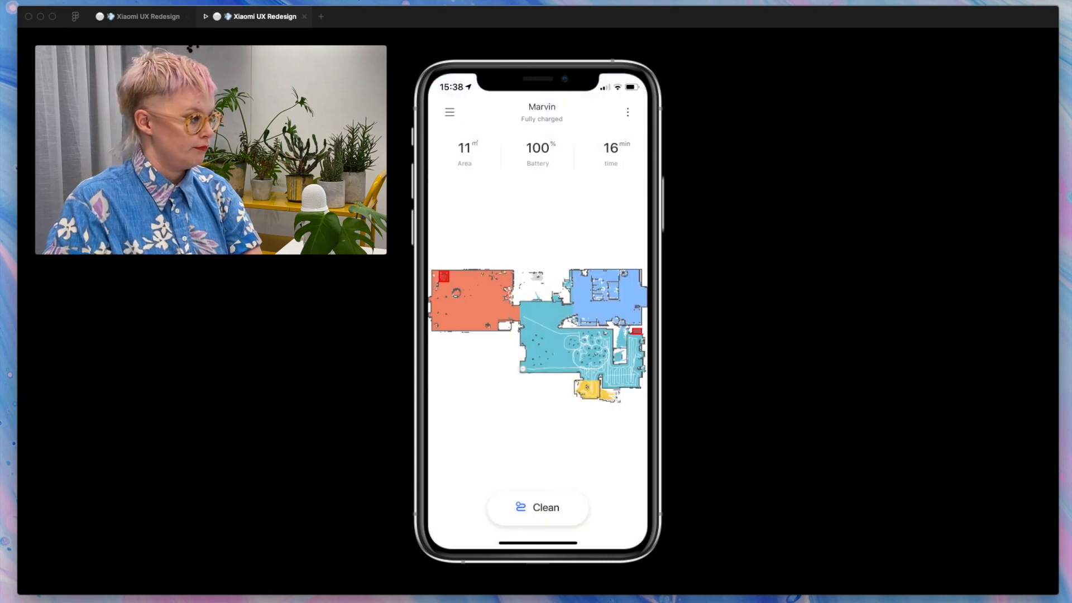
{"action": "left_click", "coordinate": [449, 112]}
{"action": "left_click", "coordinate": [622, 96]}
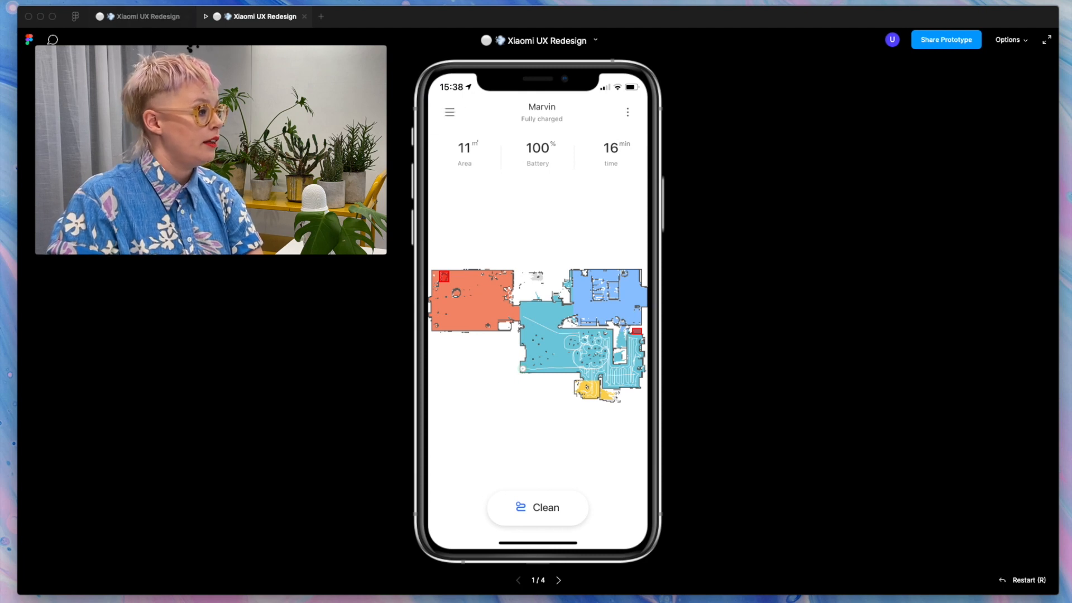
{"action": "left_click", "coordinate": [449, 112]}
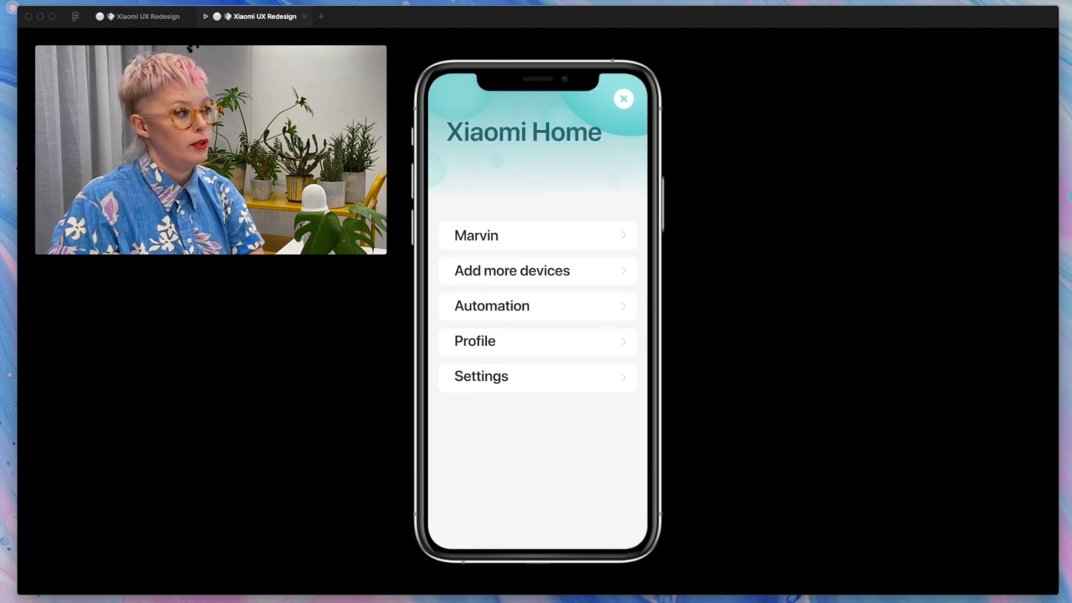
{"action": "left_click", "coordinate": [623, 99]}
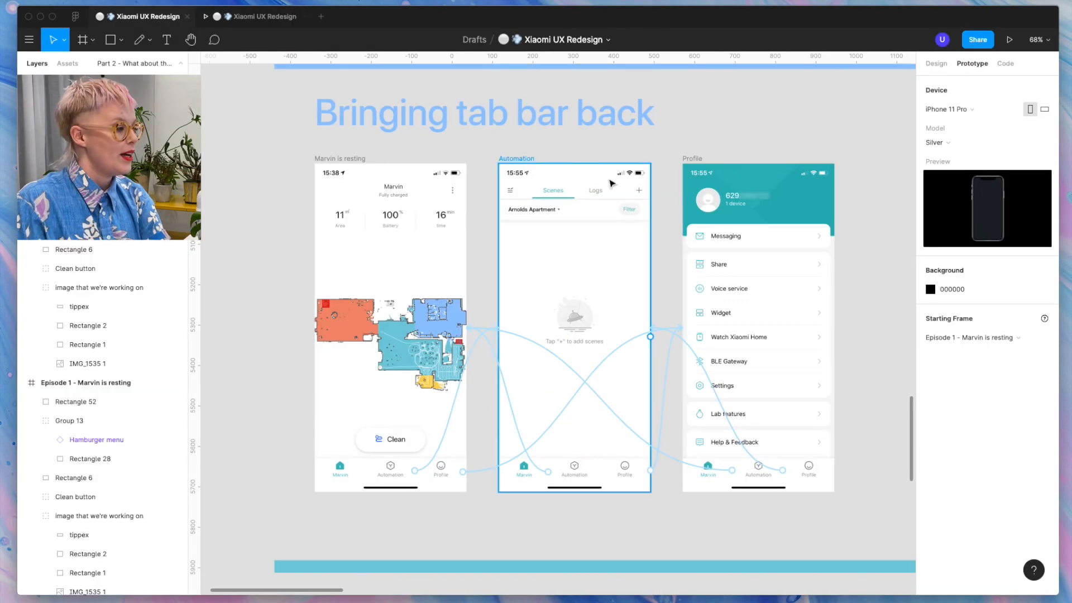
Make the Marvin is resting screen under Bringing tab bar back the prototype's starting frame.
{"action": "scroll", "coordinate": [612, 183], "scroll_direction": "down", "scroll_amount": 5}
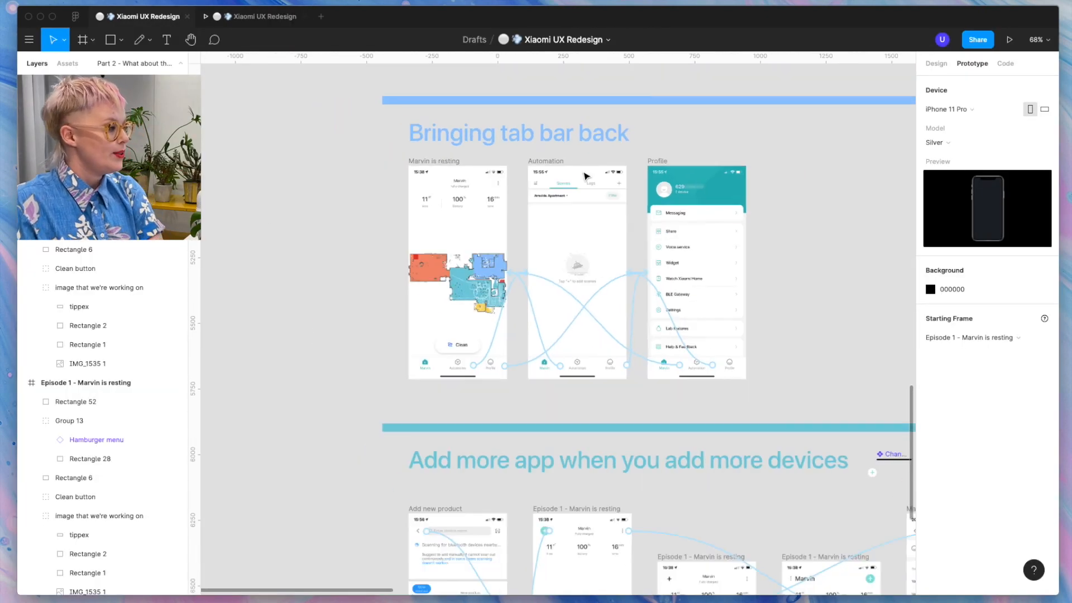
{"action": "scroll", "coordinate": [539, 191], "scroll_direction": "up", "scroll_amount": 4}
{"action": "scroll", "coordinate": [538, 190], "scroll_direction": "up", "scroll_amount": 3}
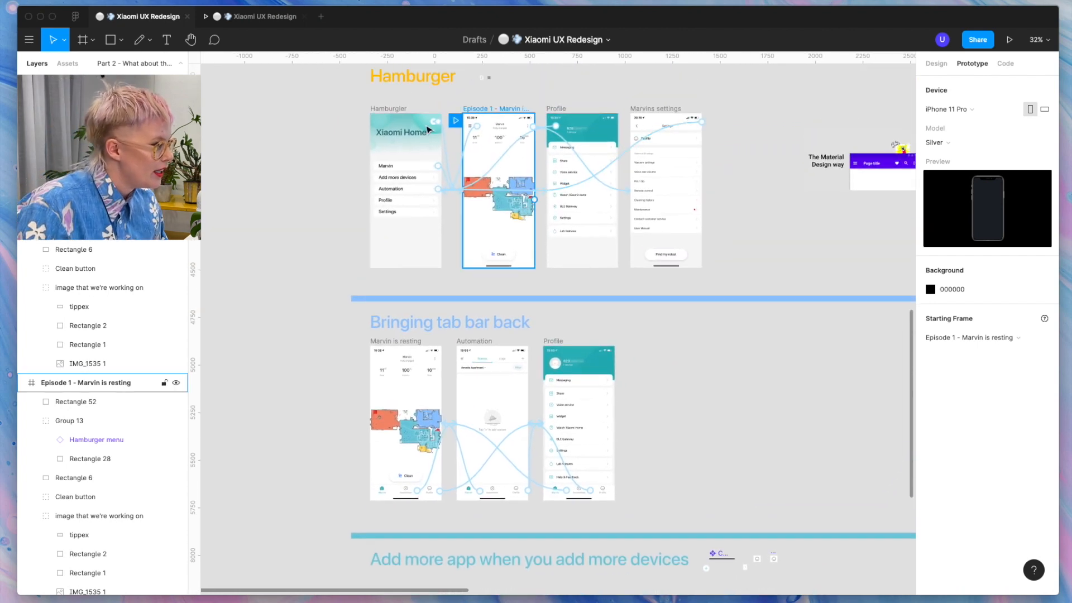
{"action": "left_click_drag", "start_coordinate": [489, 418], "coordinate": [368, 379]}
{"action": "scroll", "coordinate": [367, 379], "scroll_direction": "up", "scroll_amount": 7}
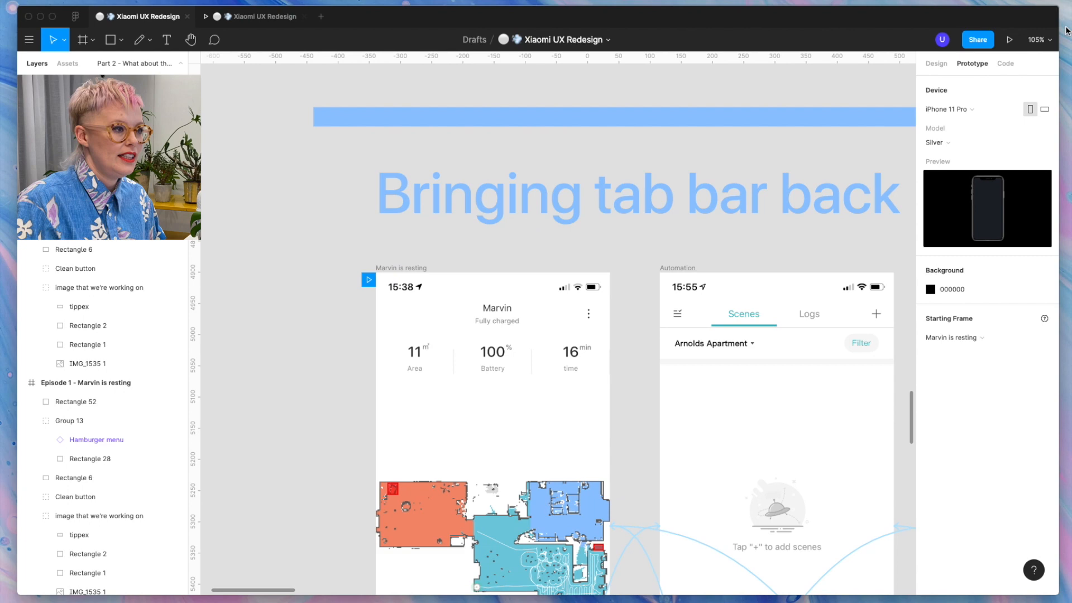
Test the tab bar in the preview by switching to Automation, Profile and back to Marvin.
{"action": "left_click", "coordinate": [1009, 39]}
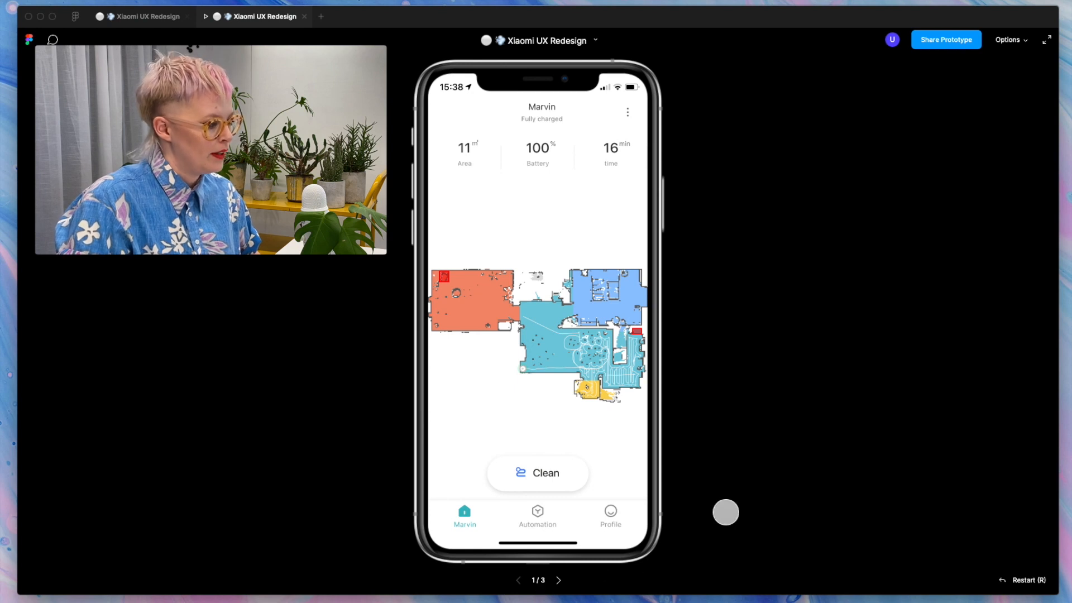
{"action": "left_click", "coordinate": [550, 518]}
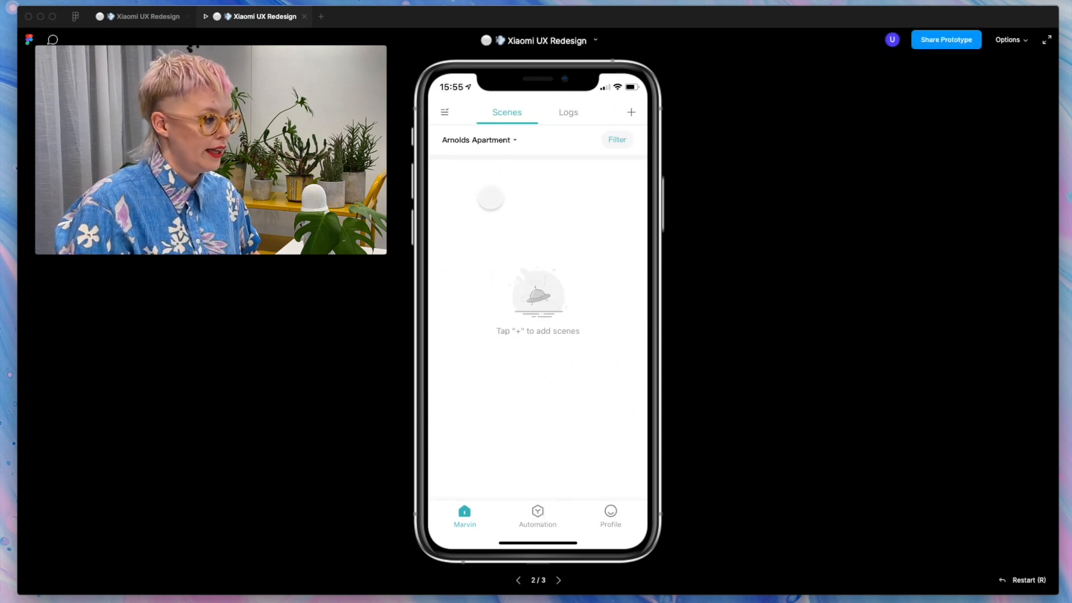
{"action": "left_click", "coordinate": [611, 513]}
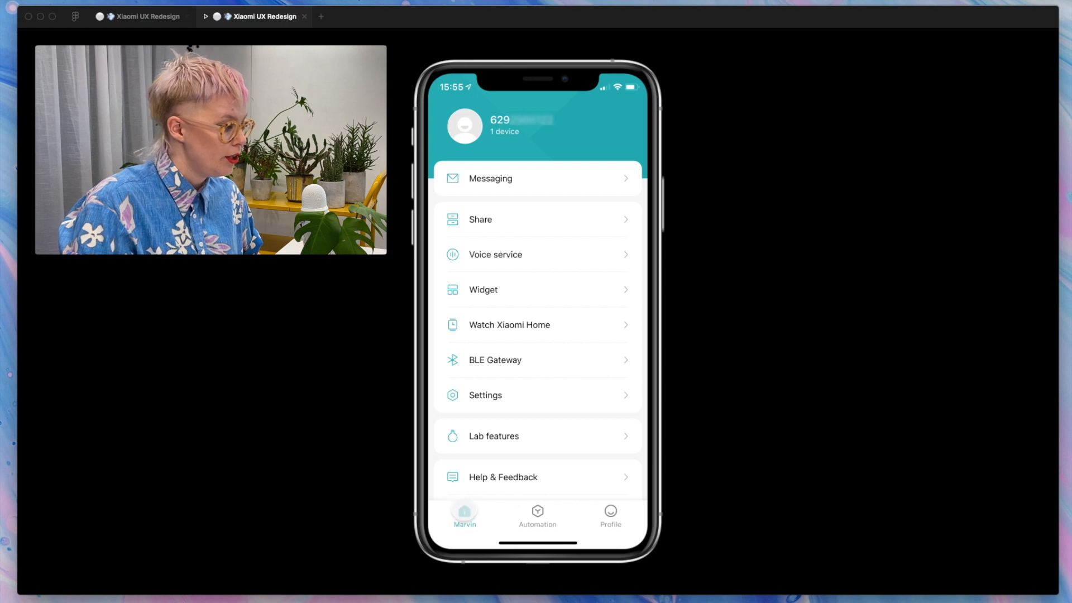
{"action": "left_click", "coordinate": [465, 513]}
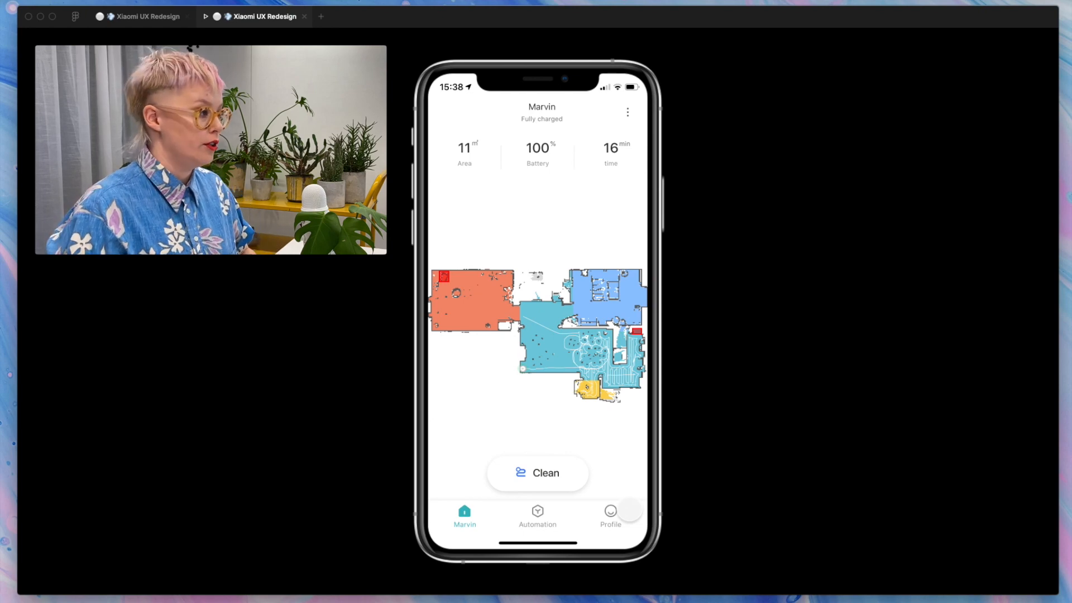
Make the Marvin screen with the teal add button, under Add more app when you add more devices, the starting frame.
{"action": "left_click", "coordinate": [151, 17]}
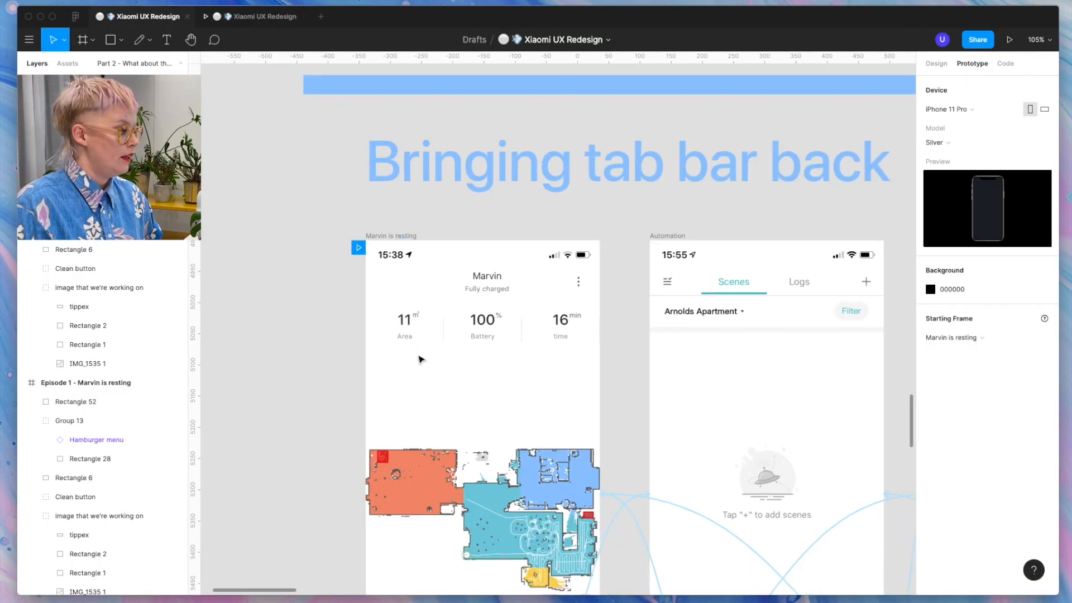
{"action": "scroll", "coordinate": [421, 359], "scroll_direction": "down", "scroll_amount": 15}
{"action": "scroll", "coordinate": [421, 359], "scroll_direction": "down", "scroll_amount": 5}
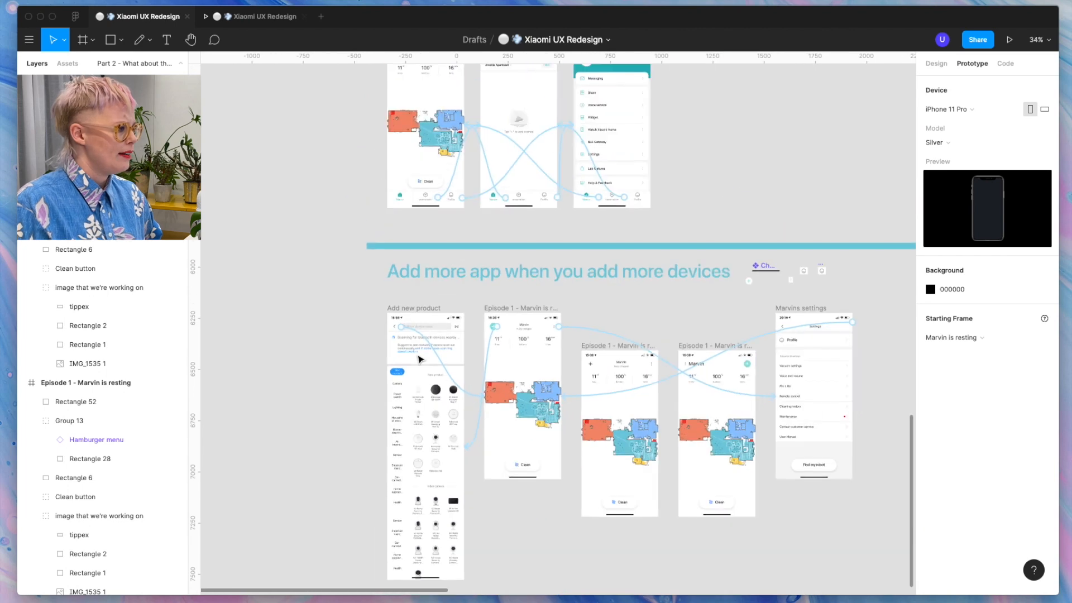
{"action": "scroll", "coordinate": [223, 109], "scroll_direction": "right", "scroll_amount": 5}
{"action": "left_click_drag", "start_coordinate": [222, 109], "coordinate": [399, 411]}
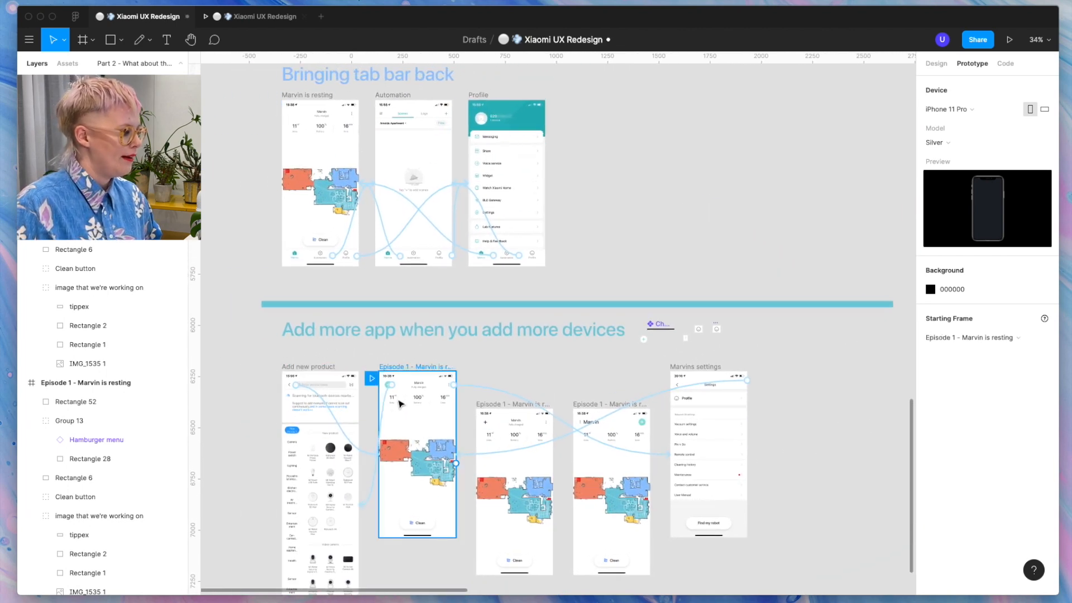
{"action": "left_click", "coordinate": [421, 374]}
Test opening Marvin's settings and going back in the preview of the add-devices prototype.
{"action": "left_click", "coordinate": [1008, 40]}
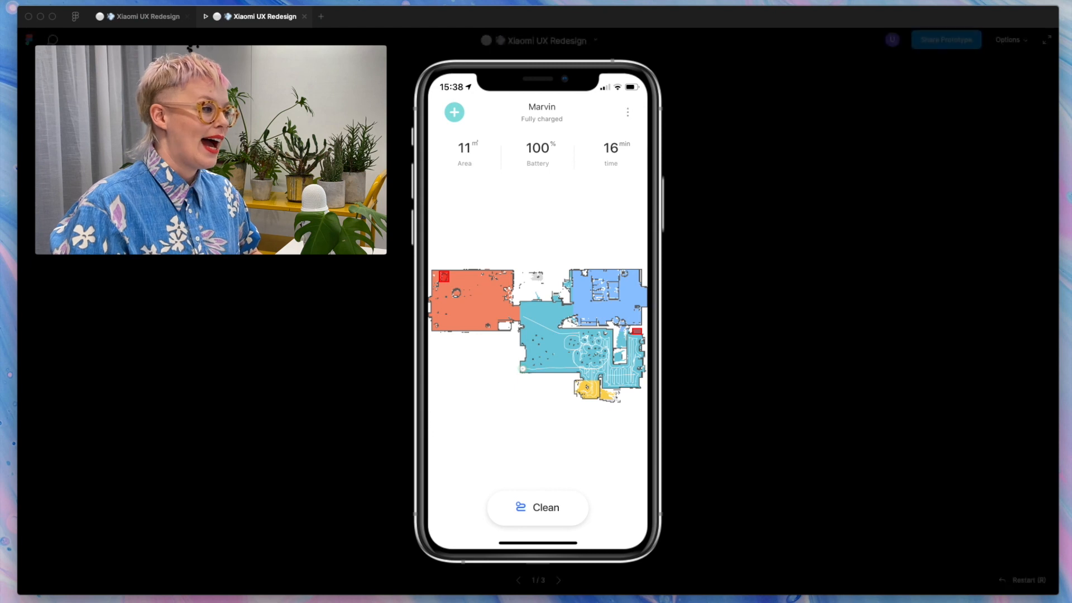
{"action": "left_click", "coordinate": [627, 112]}
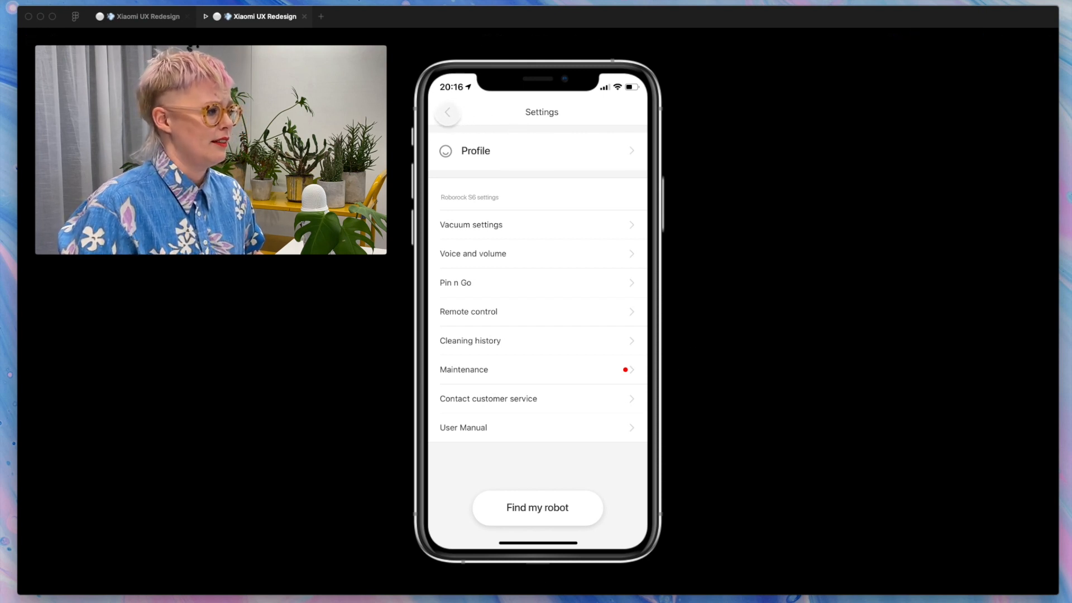
{"action": "left_click", "coordinate": [447, 112]}
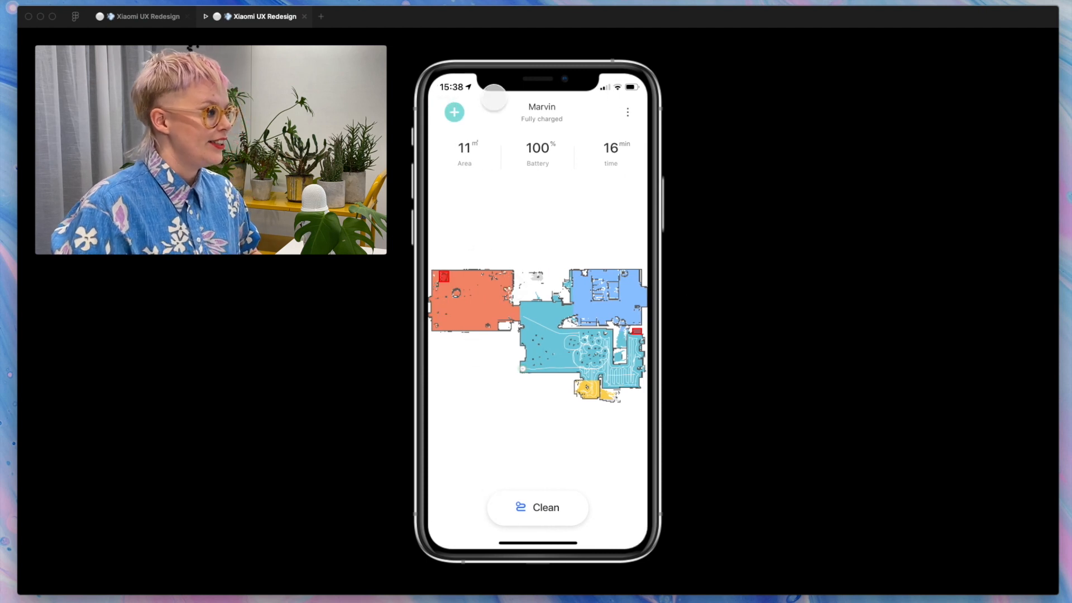
Test the add button in the preview, scroll the Add new product list and return to the Marvin screen.
{"action": "left_click", "coordinate": [454, 112]}
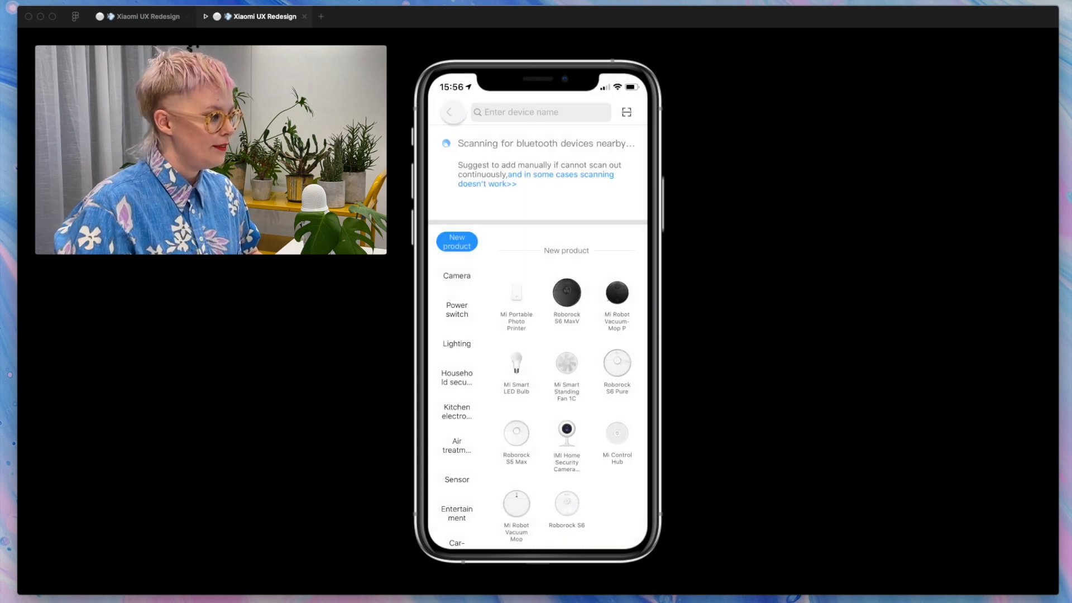
{"action": "scroll", "coordinate": [581, 509], "scroll_direction": "down", "scroll_amount": 5}
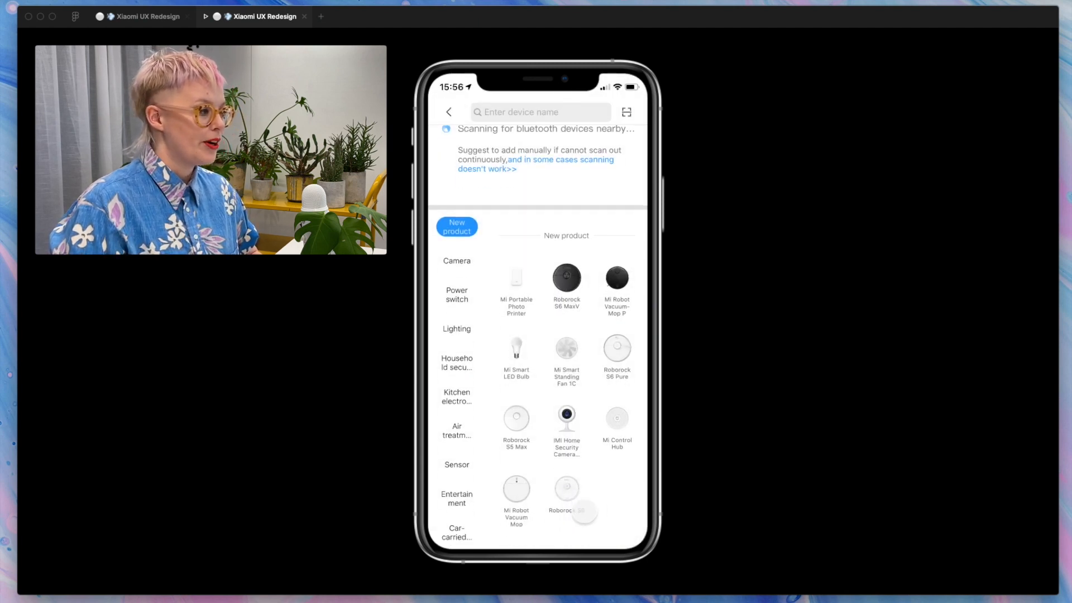
{"action": "scroll", "coordinate": [584, 511], "scroll_direction": "down", "scroll_amount": 2}
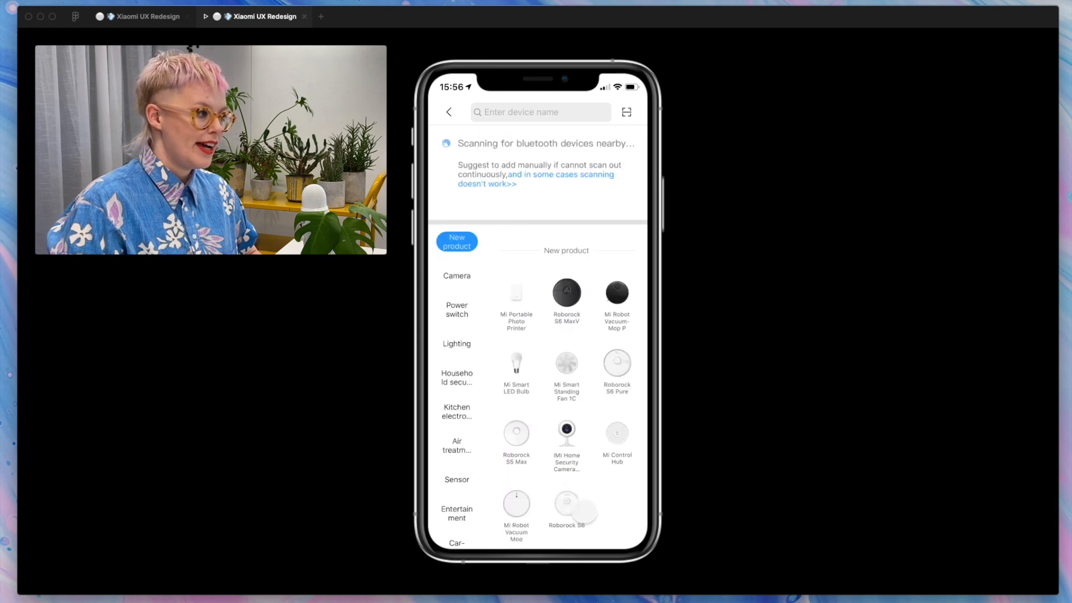
{"action": "left_click", "coordinate": [485, 118]}
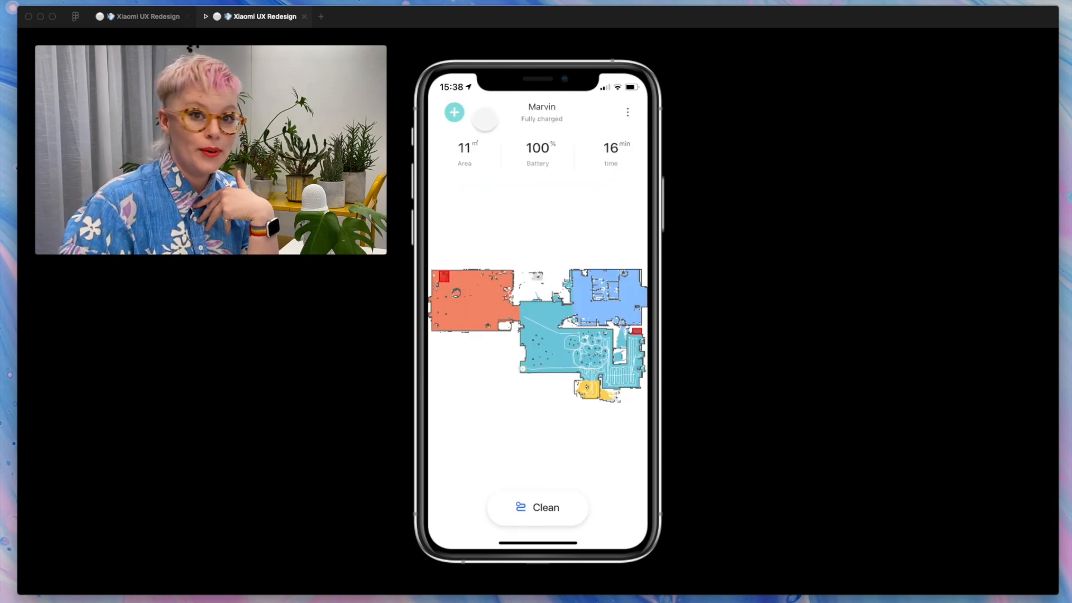